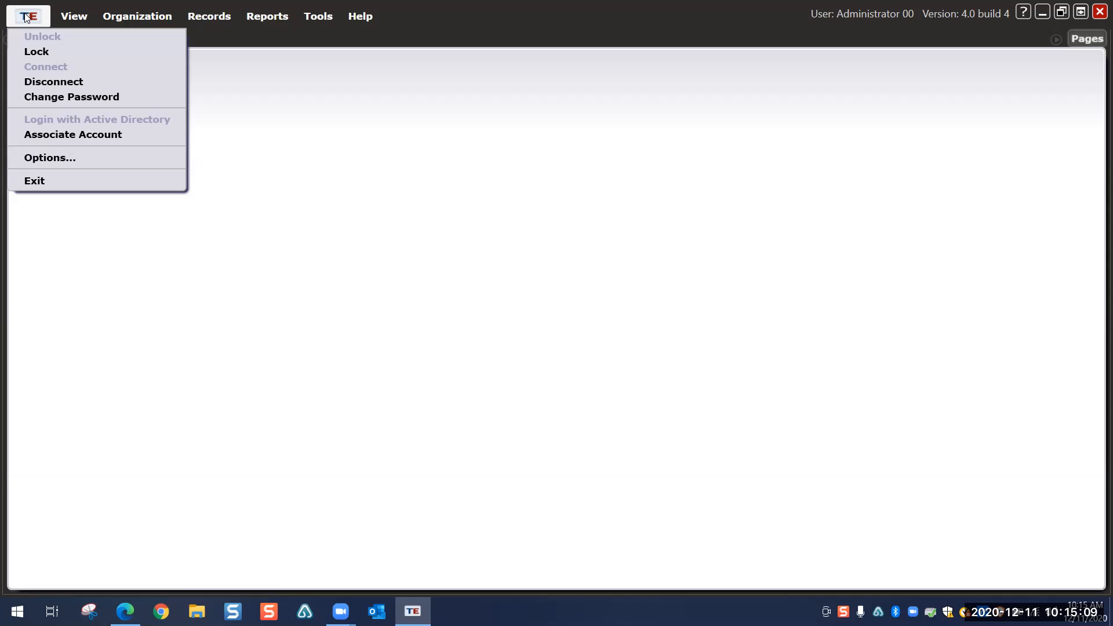
Step: Open the program Options and select the 30-minute Inactive Timeout Interval value on General
left_click(68, 156)
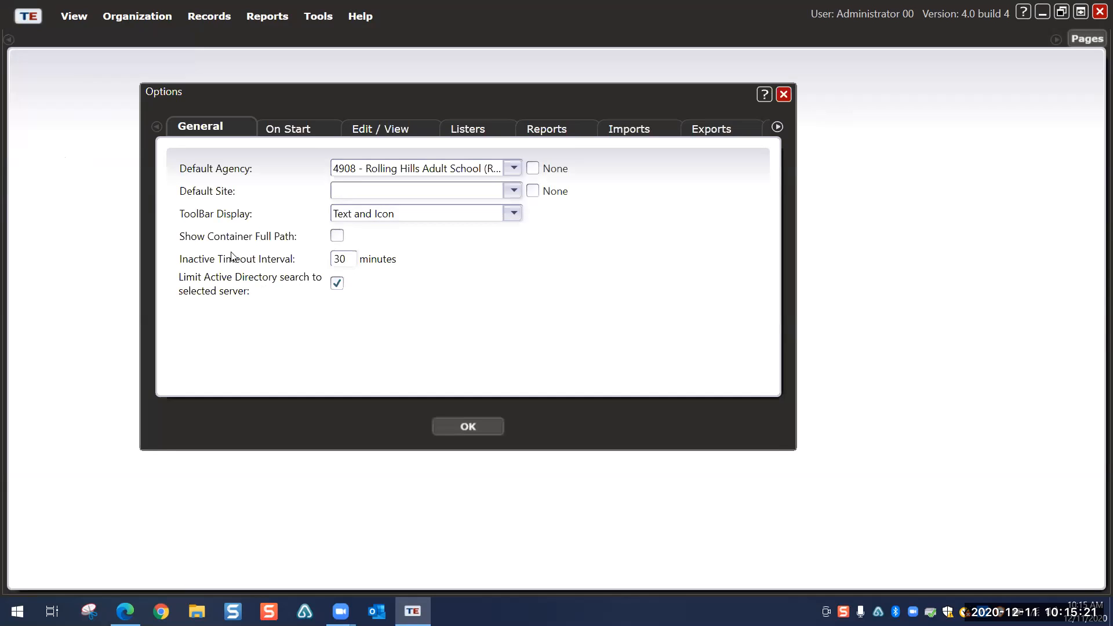
double_click(331, 259)
Step: Review the On Start settings, highlighting the 500 WTU warning threshold, then view Edit / View options
left_click(301, 129)
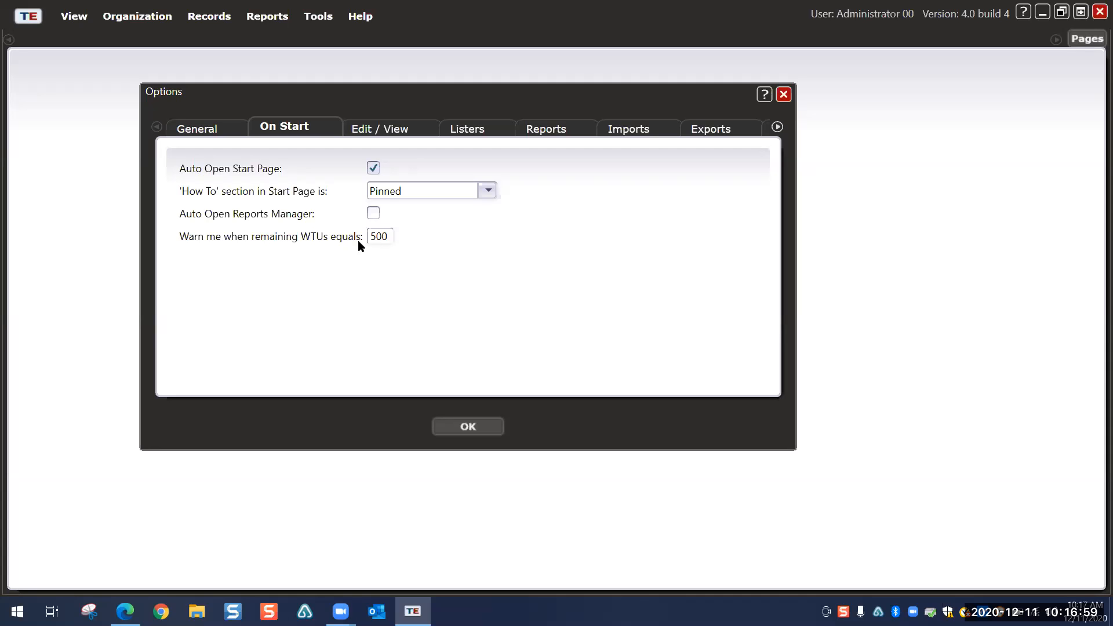
left_click_drag(392, 239, 366, 240)
left_click(386, 130)
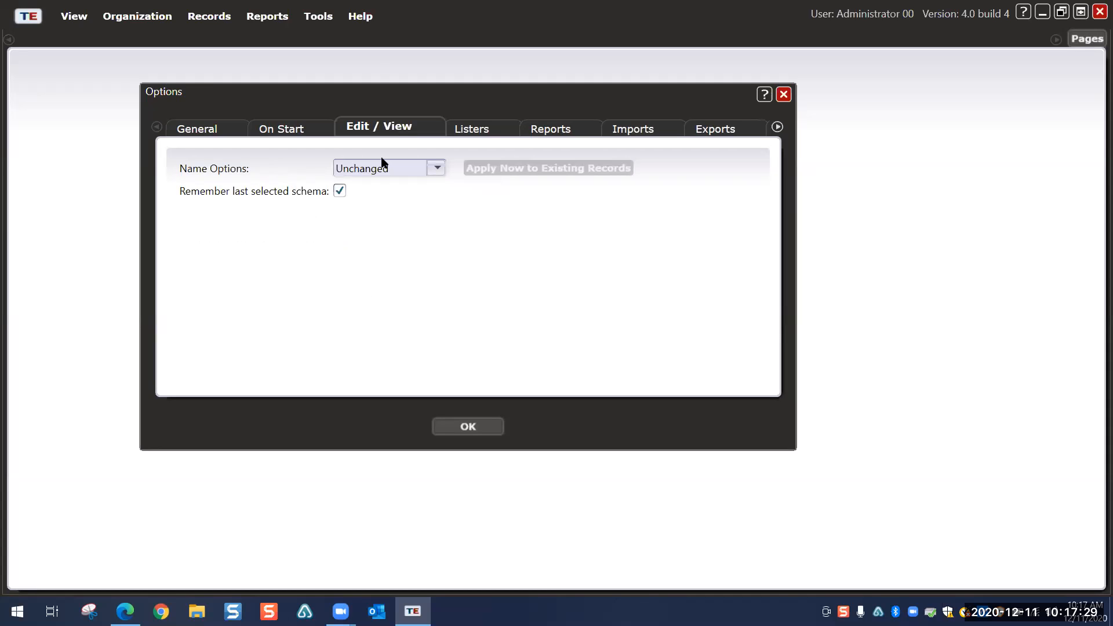
Step: Check the Name Options capitalisation choices, keeping Unchanged, and show the Listers options
left_click(438, 171)
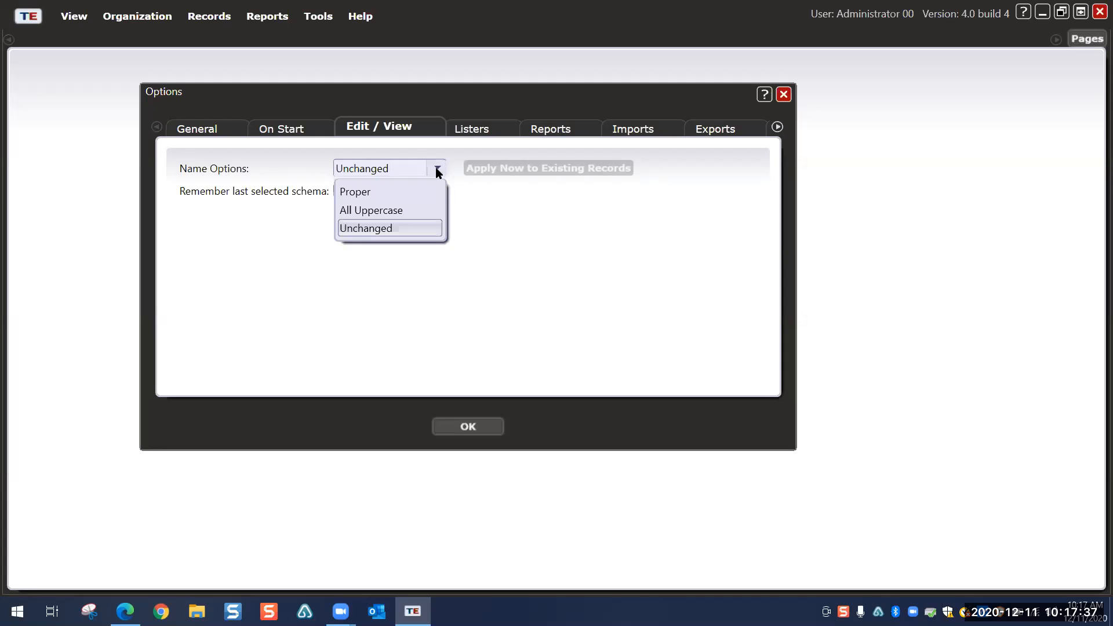
left_click(506, 212)
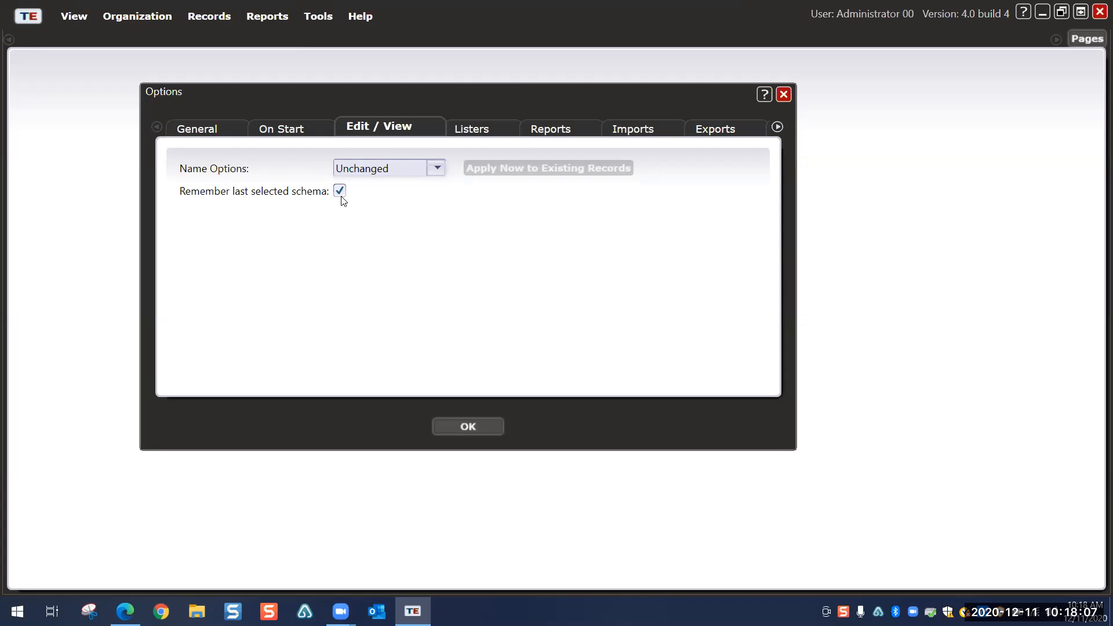
left_click(479, 128)
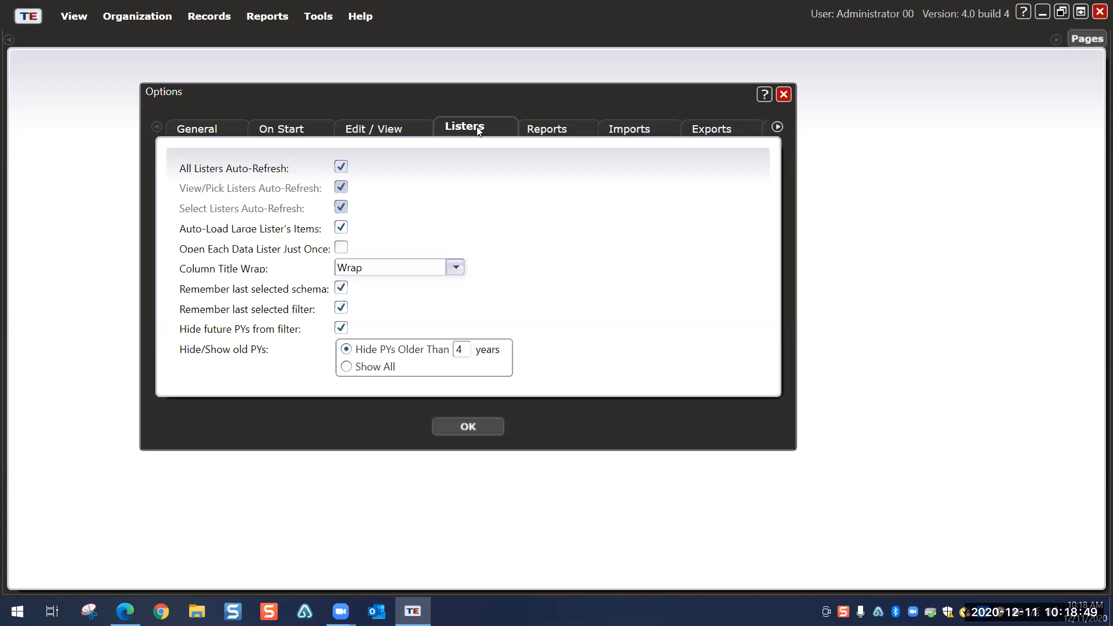
Step: Show the Reports options: 3 pages loaded in advance, First Available default drilldown
left_click(564, 131)
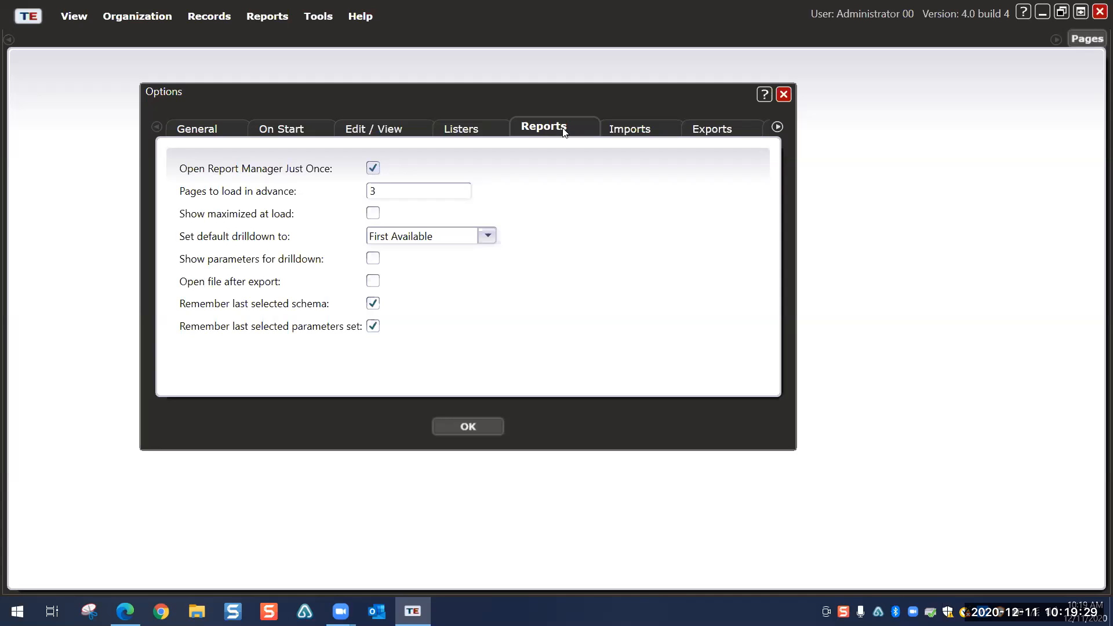
Step: Show the Imports options for auto-populating missing names and creating personnel records
left_click(631, 128)
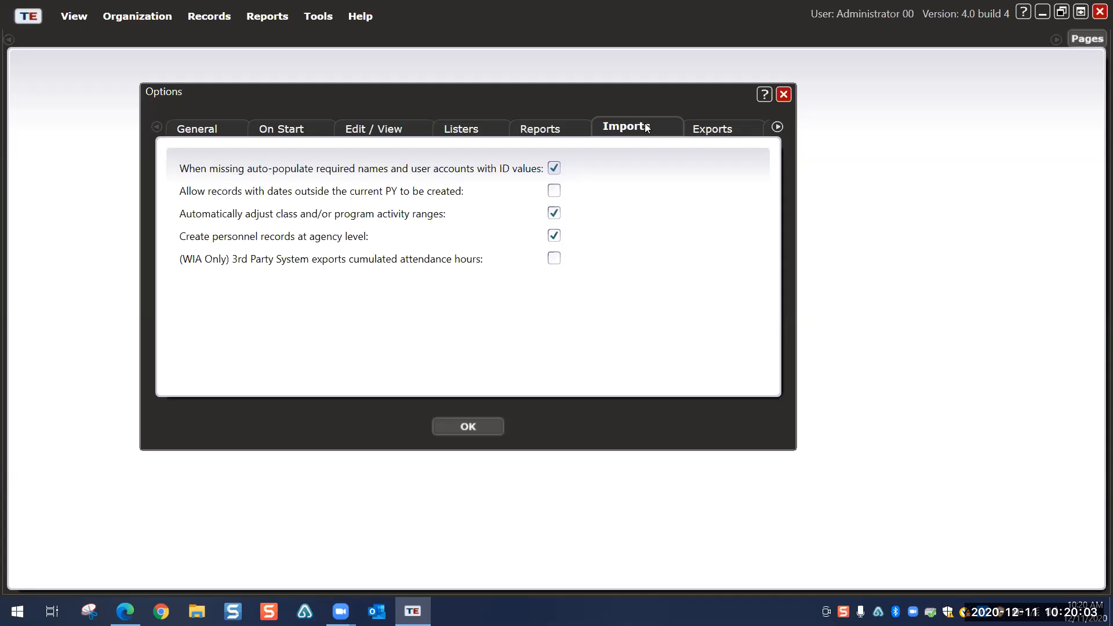
Step: Confirm the Exports identifier is Student ID, then close the Options dialog
left_click(715, 130)
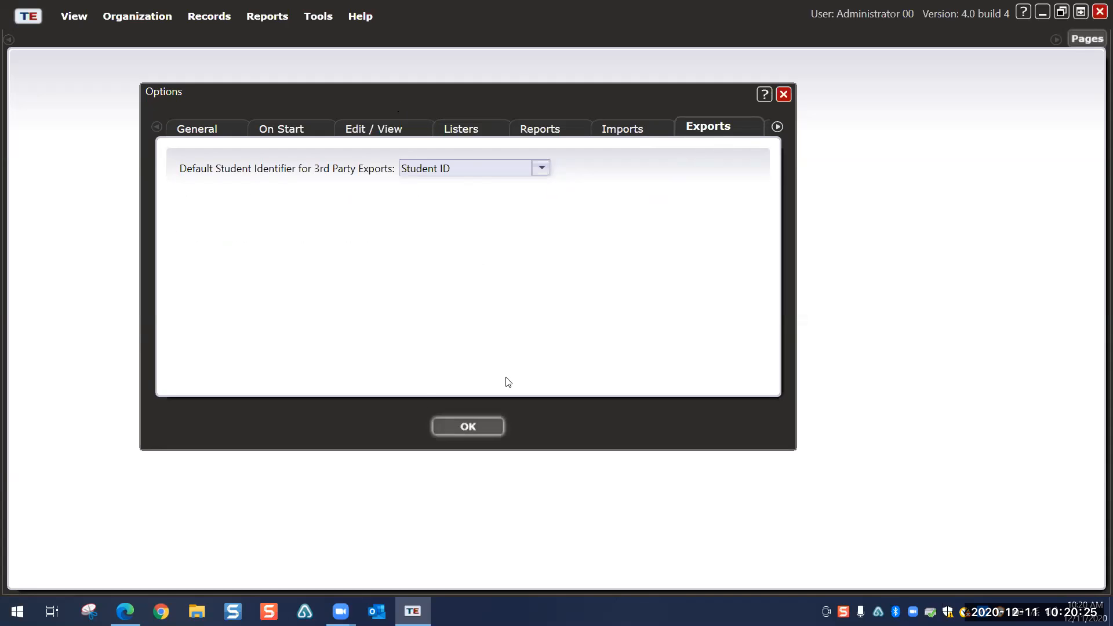
left_click(785, 94)
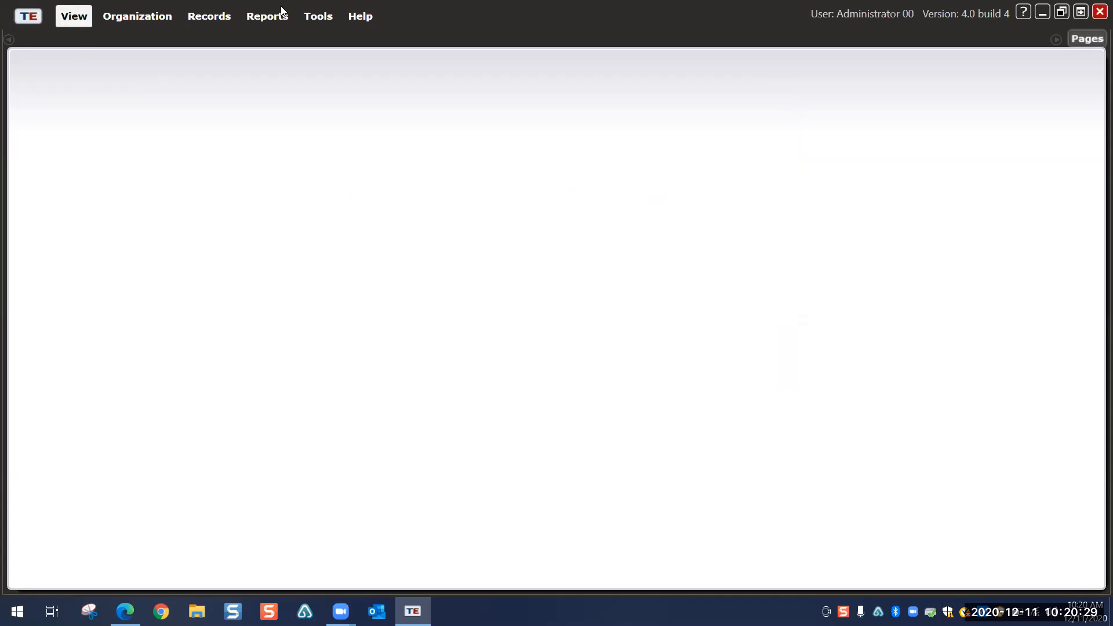
left_click(71, 19)
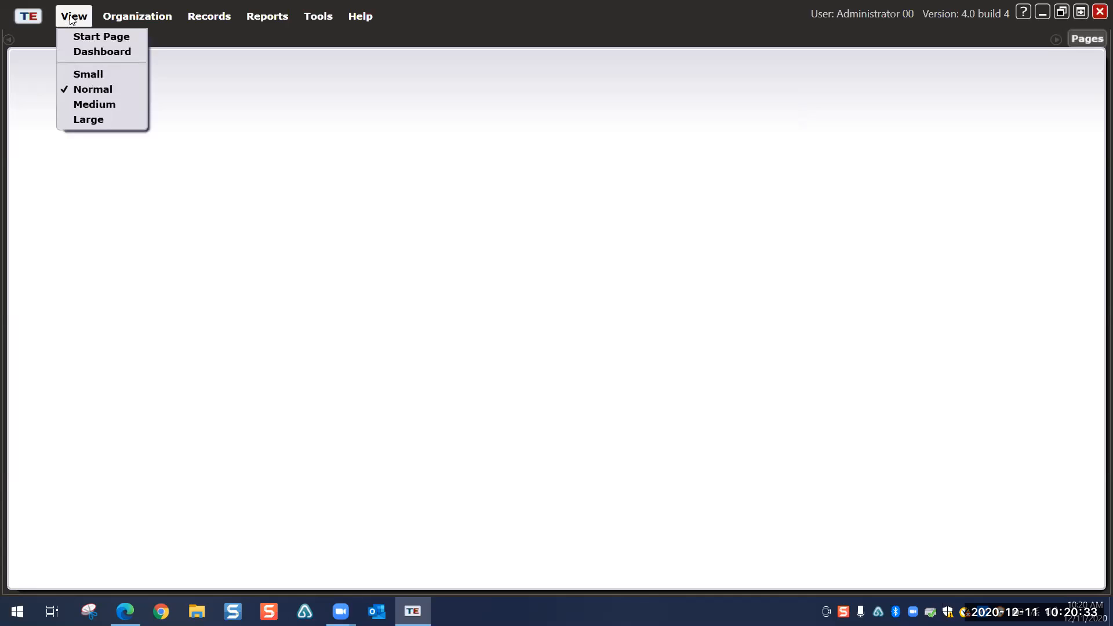
left_click(94, 42)
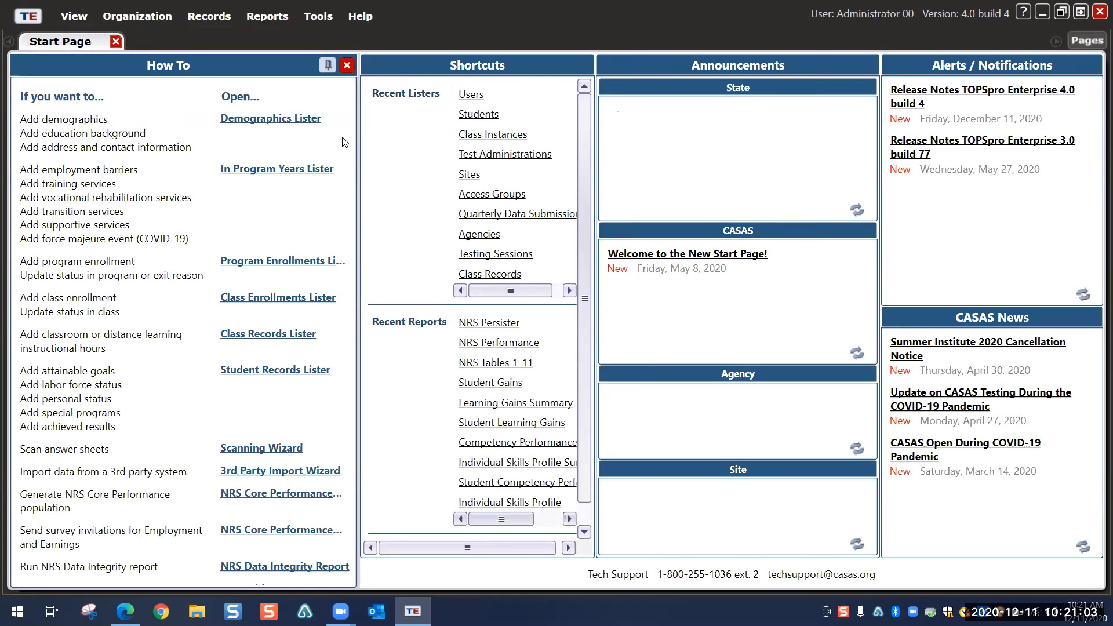
left_click(116, 42)
left_click(74, 16)
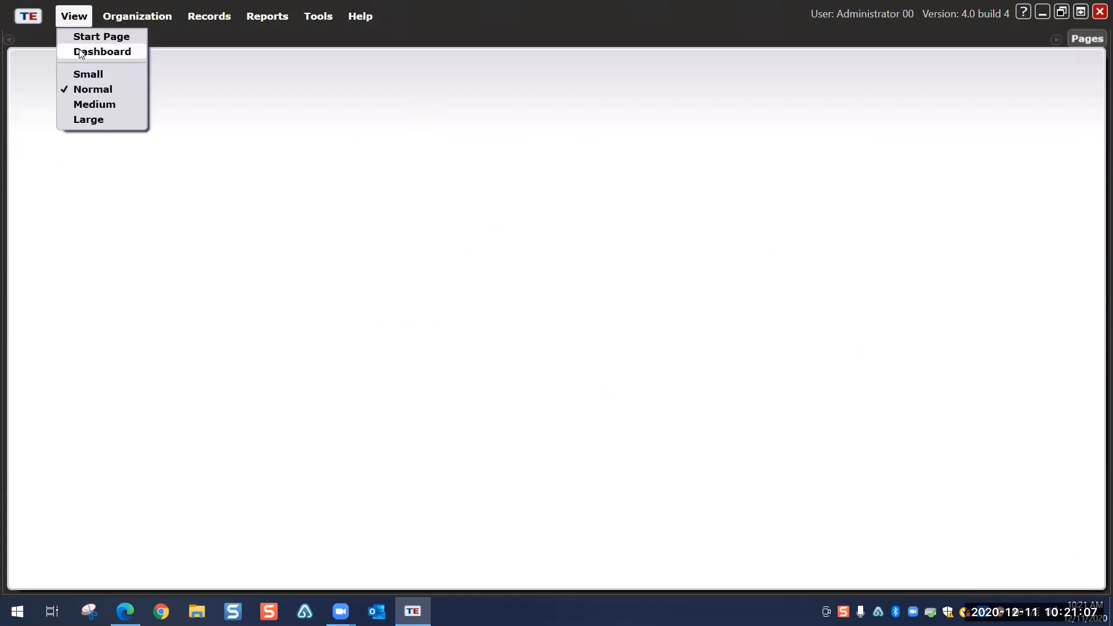
Step: Switch the interface display size to Large from the View menu
left_click(85, 120)
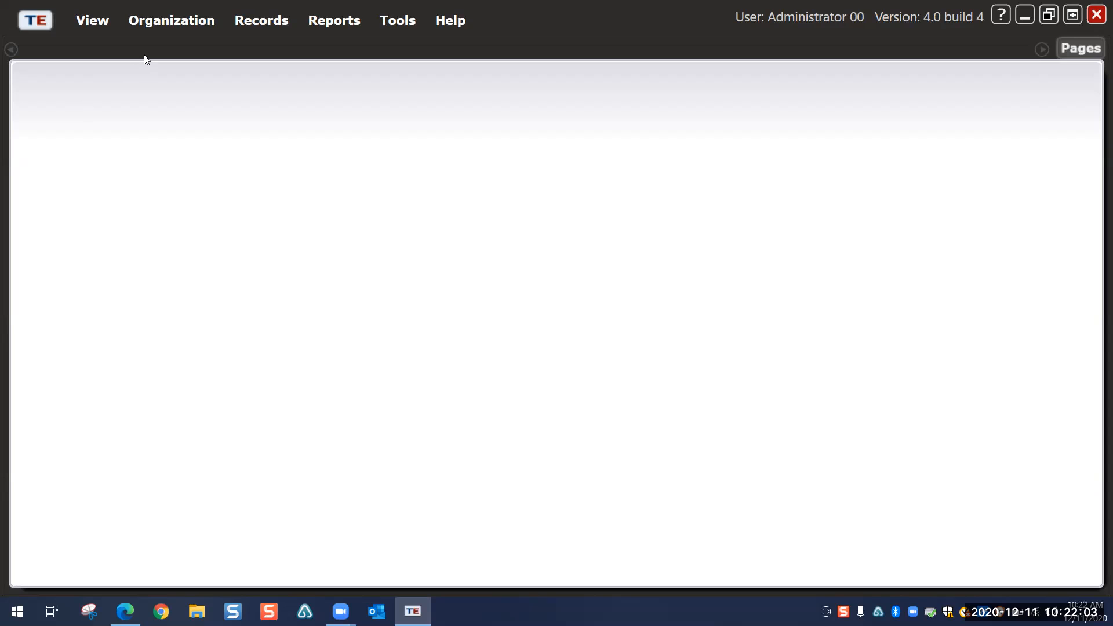
Step: Switch the interface display size back to Normal from the View menu
left_click(92, 21)
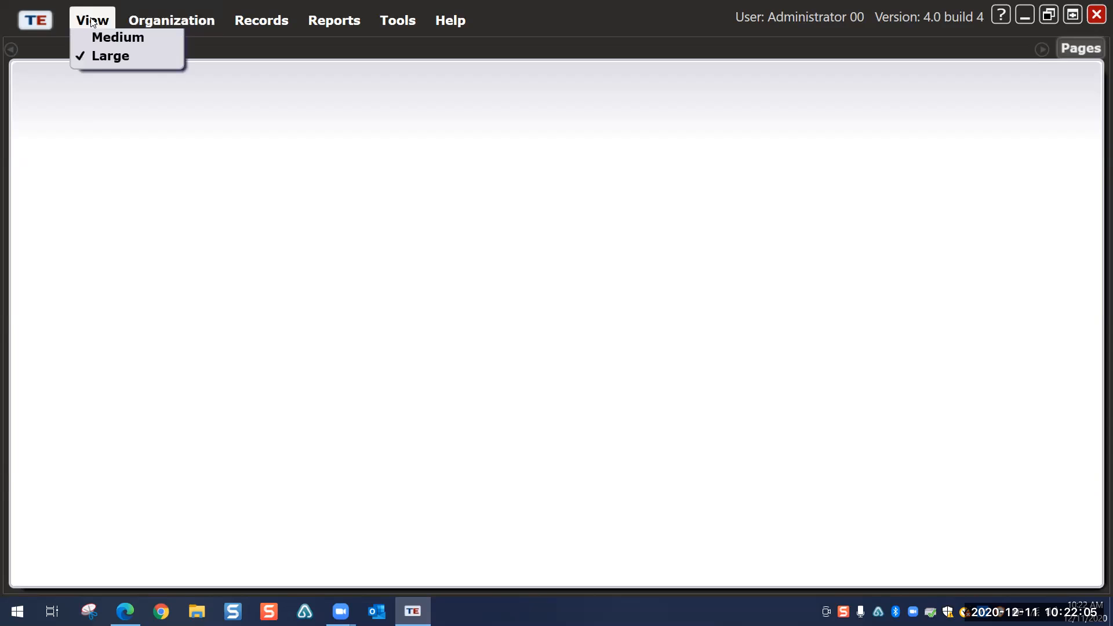
left_click(100, 111)
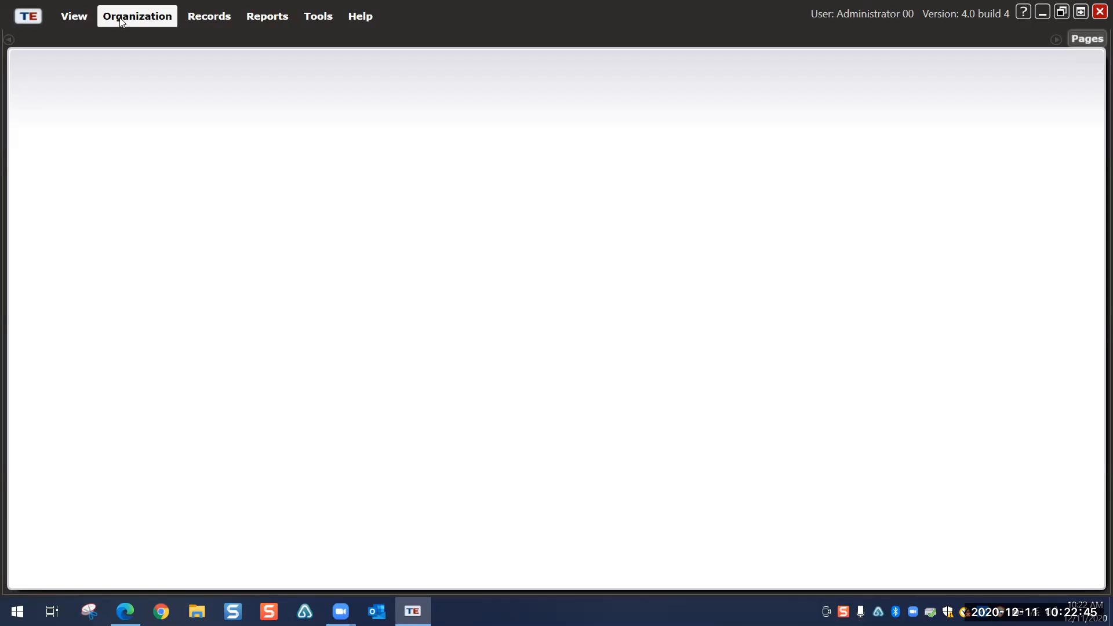
Step: Open the Agencies list from the Organization menu, showing Rolling Hills Adult School (RHAS)
left_click(121, 19)
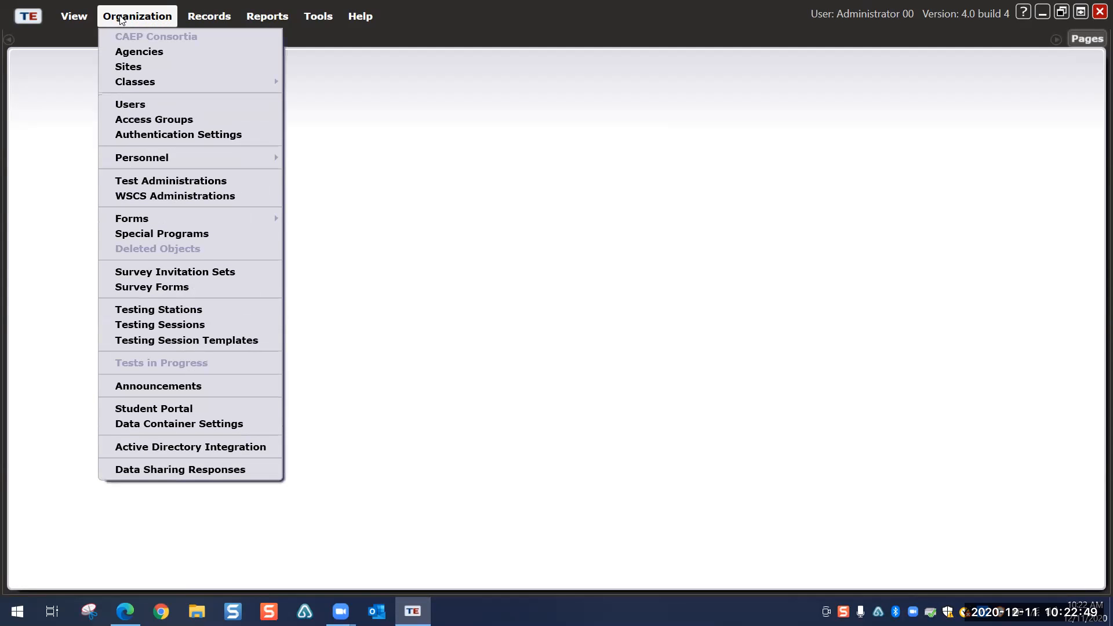
left_click(137, 57)
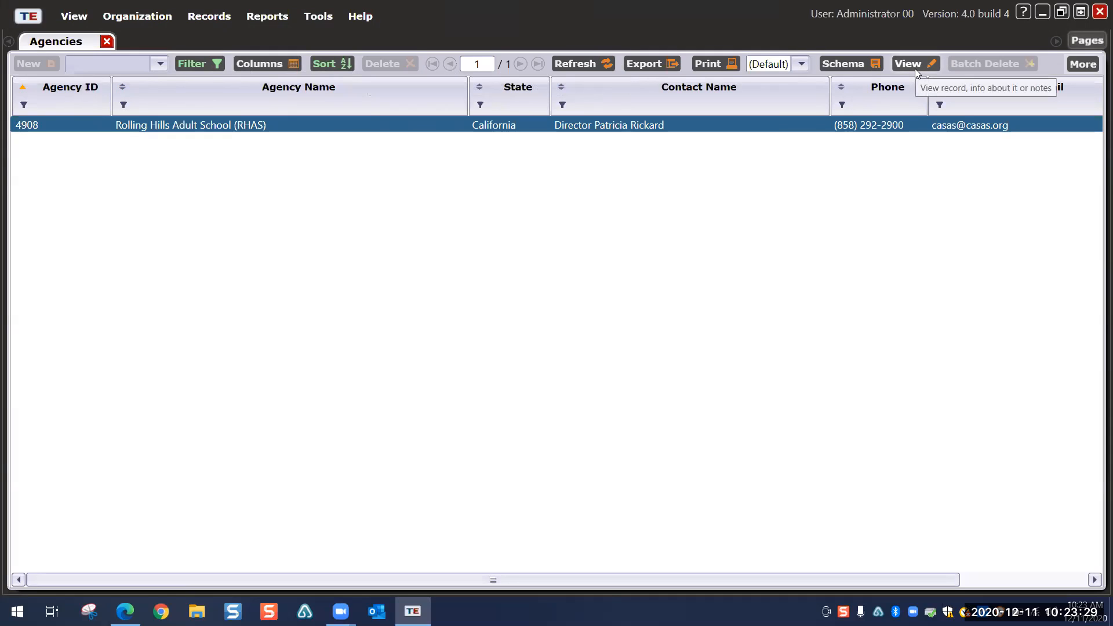
Step: Reveal the More options on the Agencies list toolbar, including Child Lister
left_click(1073, 68)
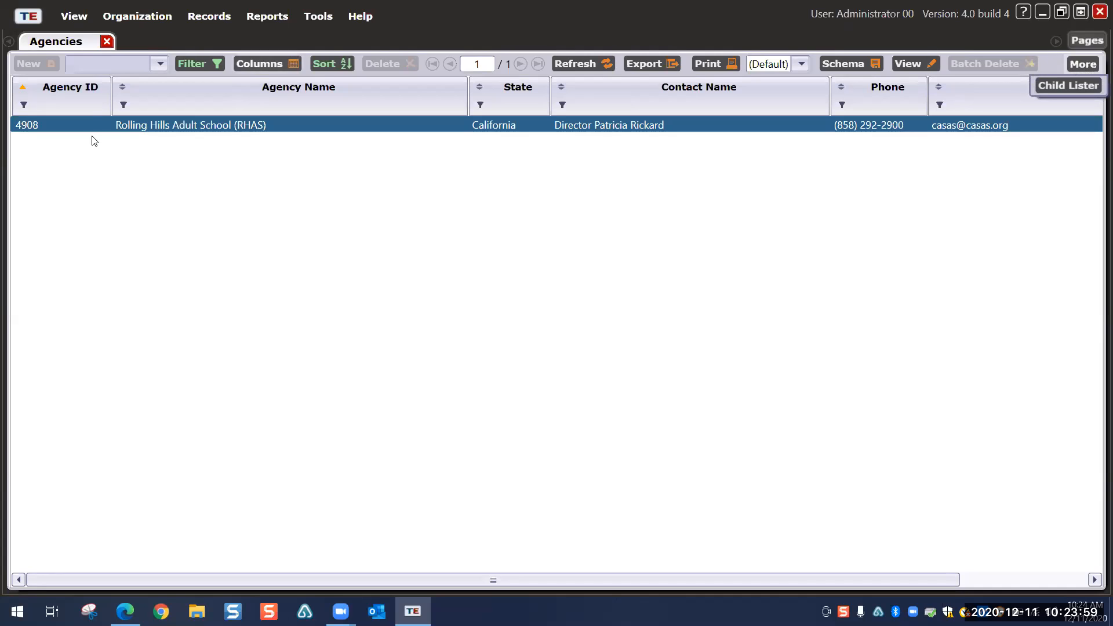
Step: Open the Rolling Hills Adult School (RHAS) agency record from the Agencies grid
double_click(230, 126)
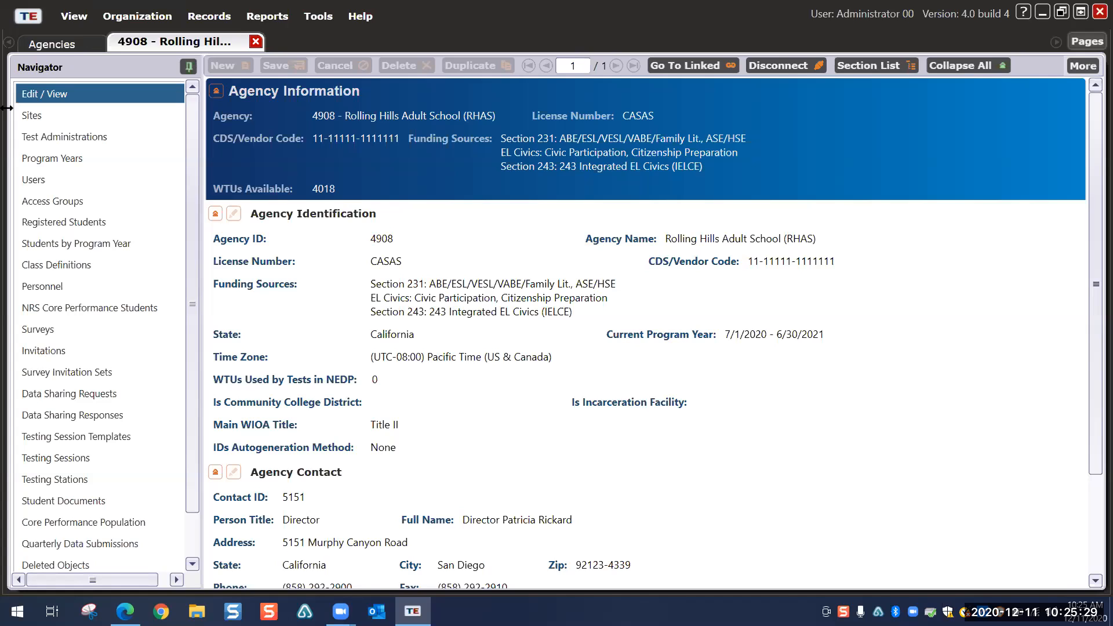
Step: Show the agency's sites and open site 01, RHAS: North Campus
left_click(44, 117)
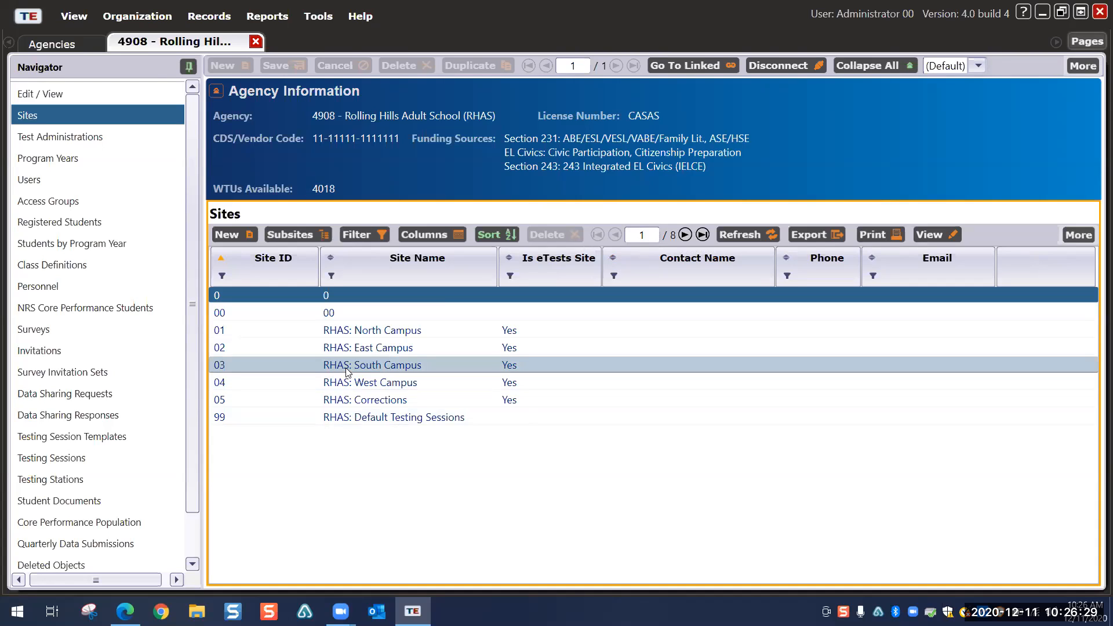
double_click(350, 329)
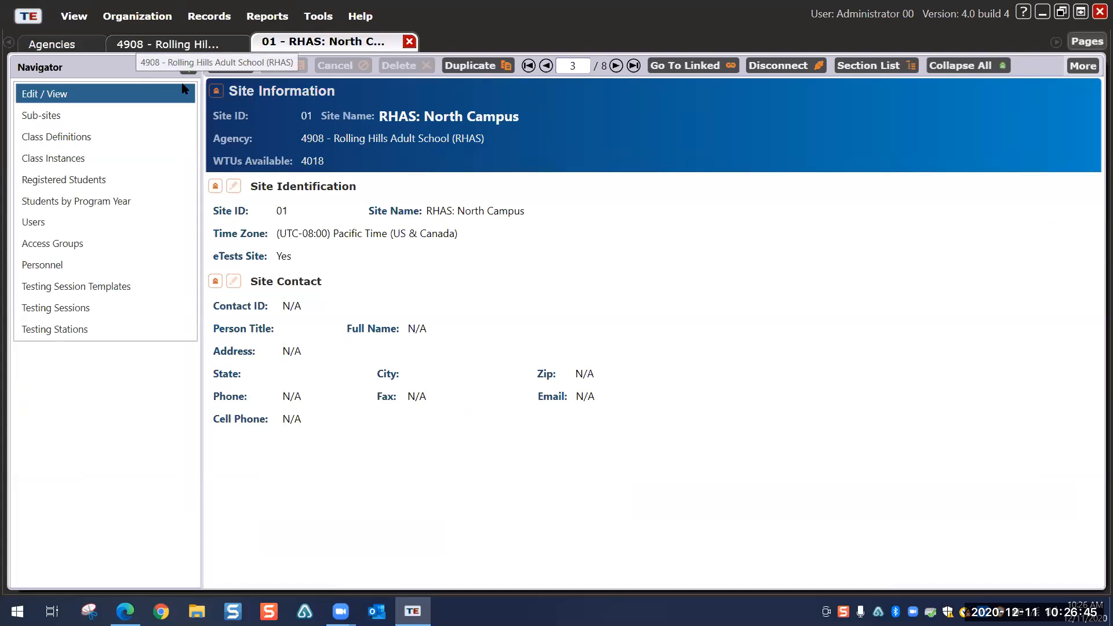
left_click(189, 39)
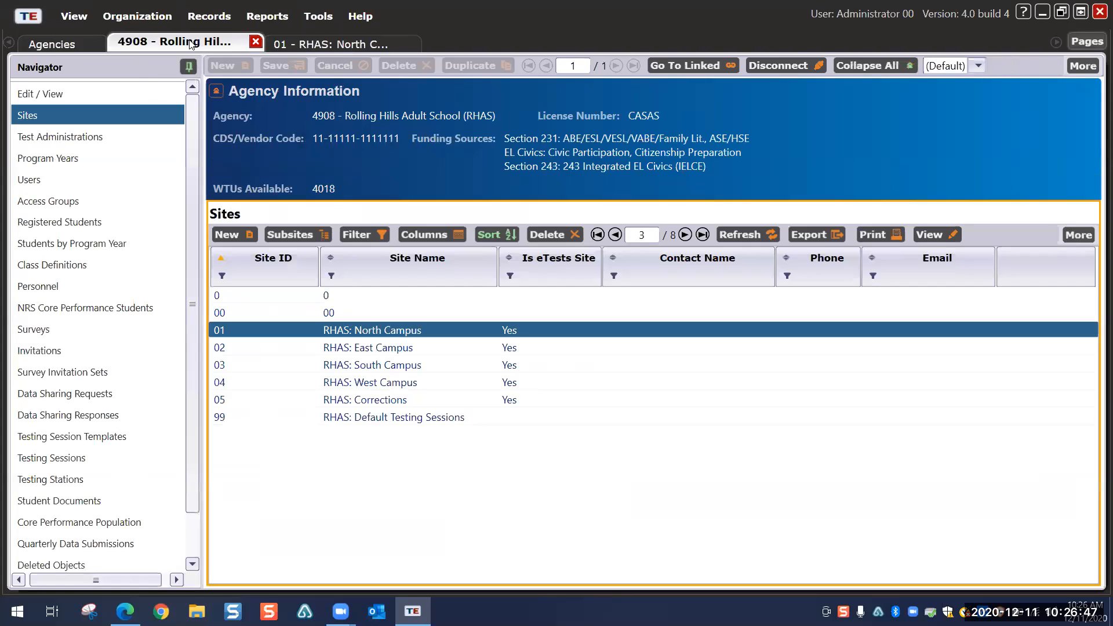
left_click(72, 41)
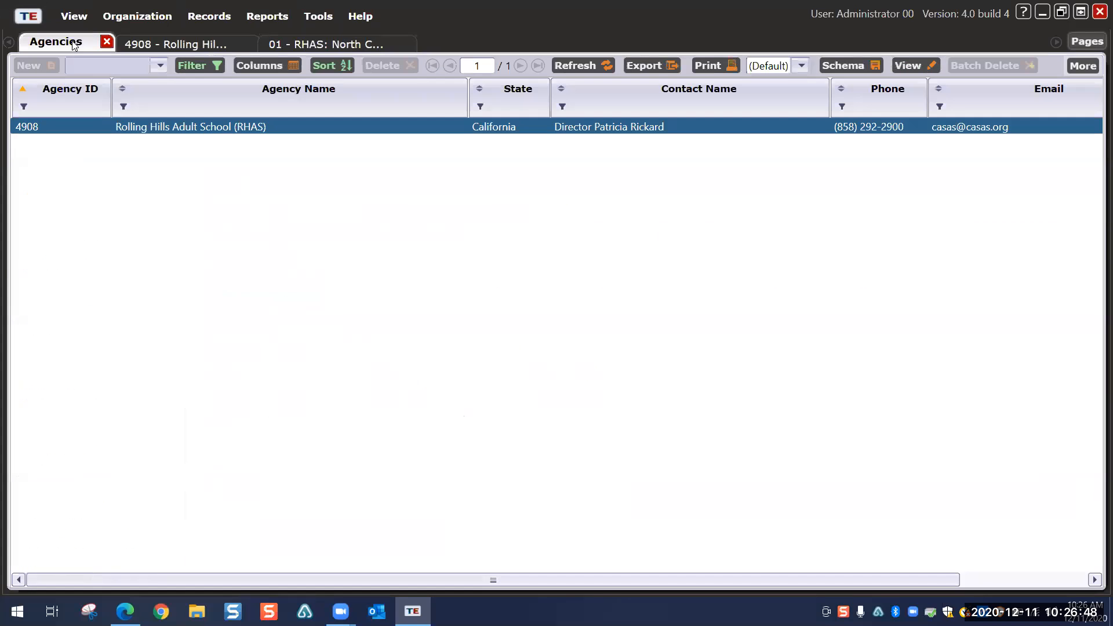
left_click(334, 46)
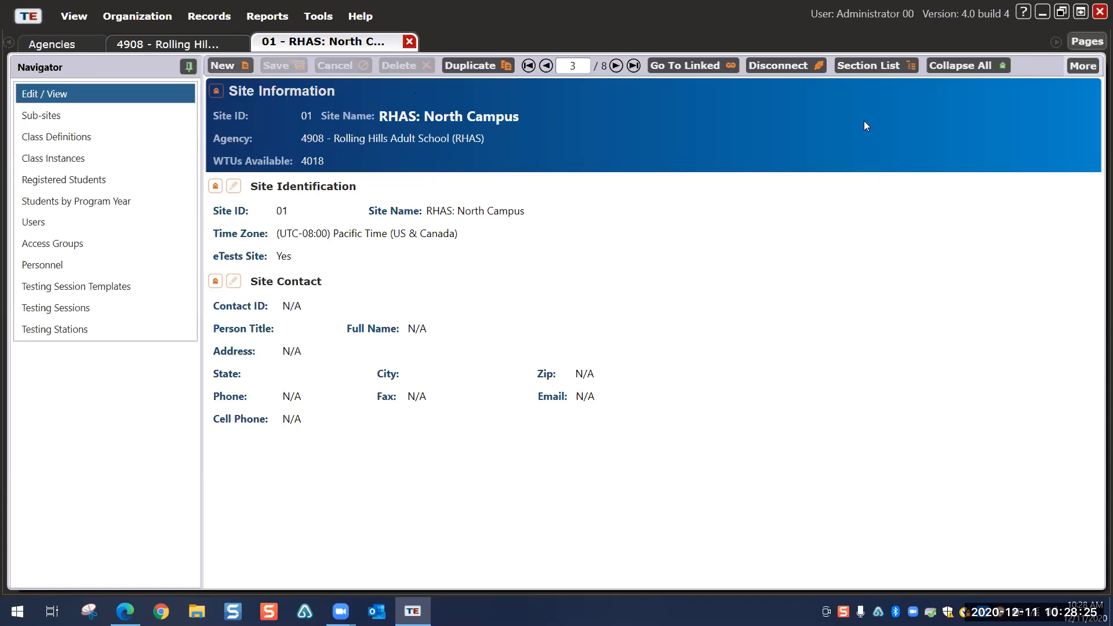
Step: Close all open pages, then bring up the Organization menu's Classes options
left_click(1087, 41)
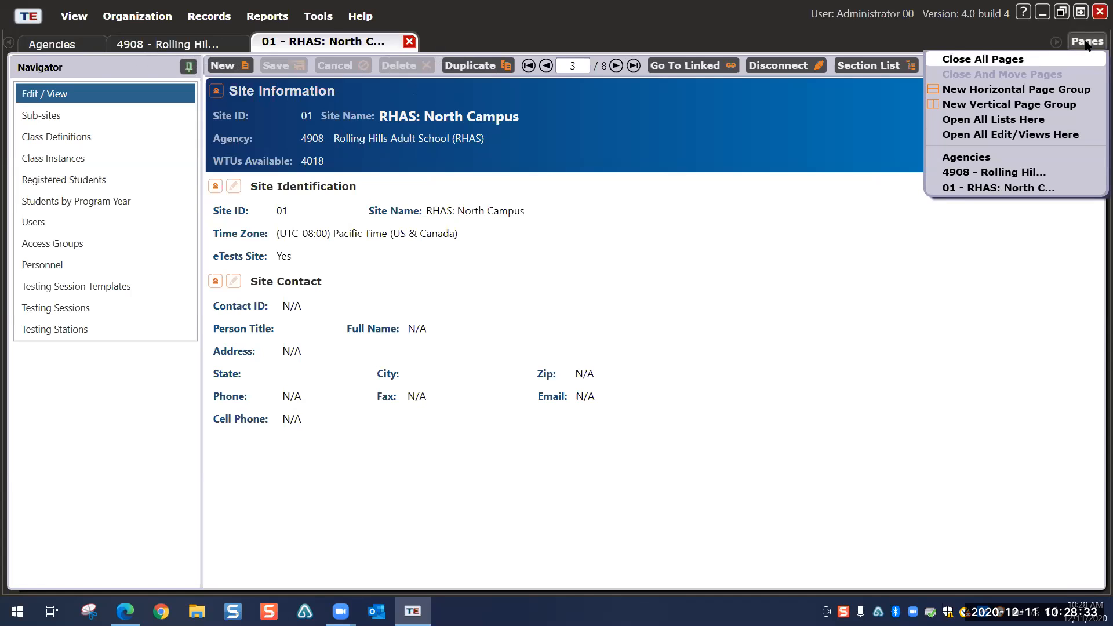
left_click(983, 59)
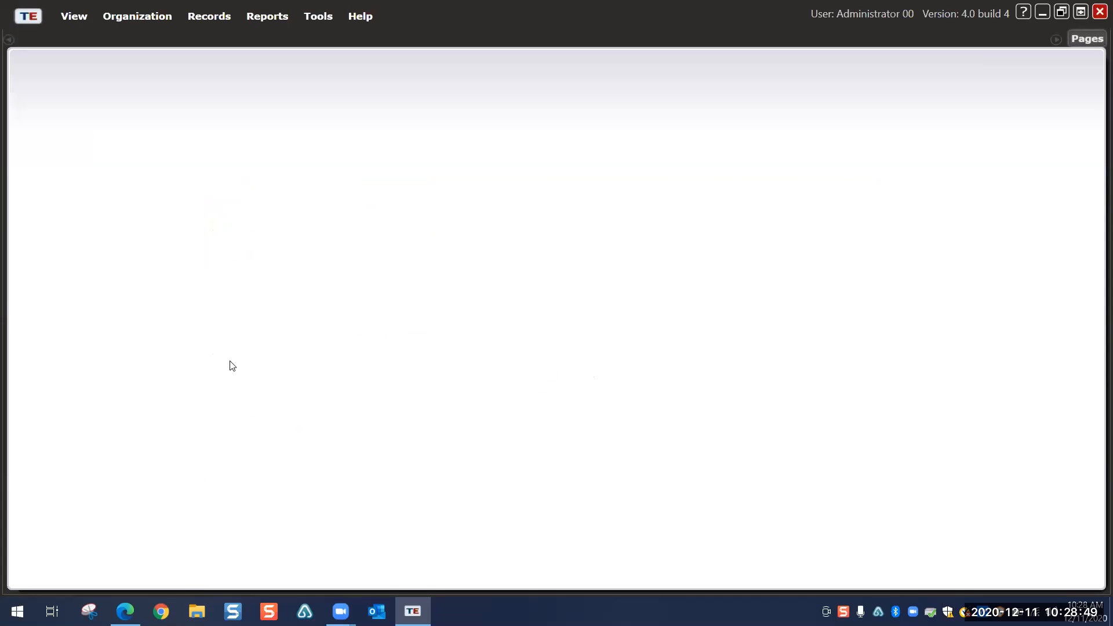
left_click(119, 21)
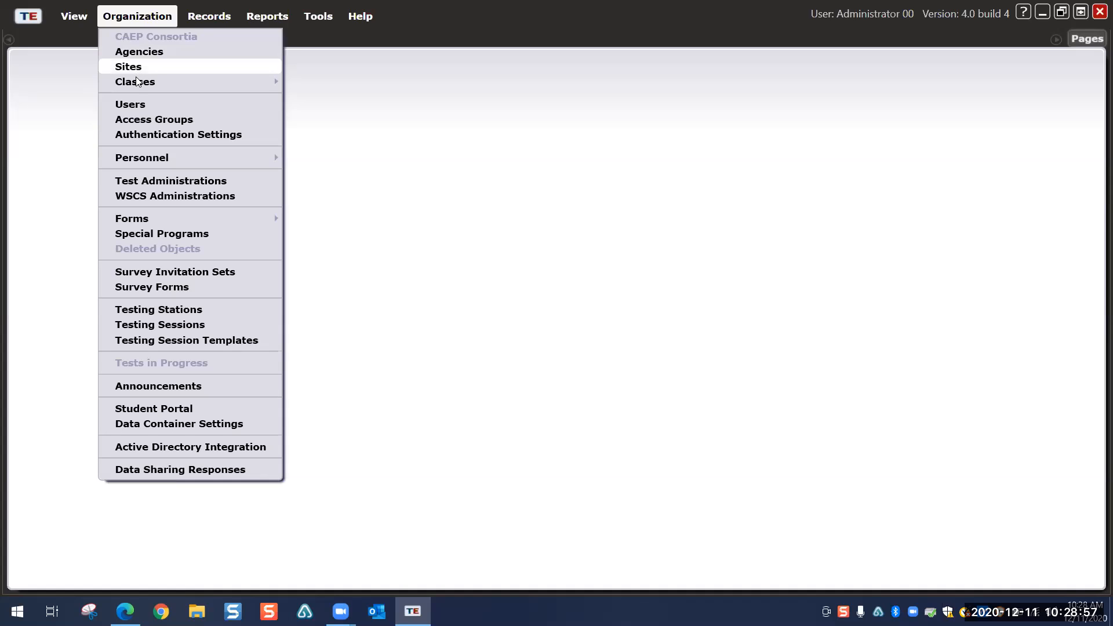
mouse_move(138, 87)
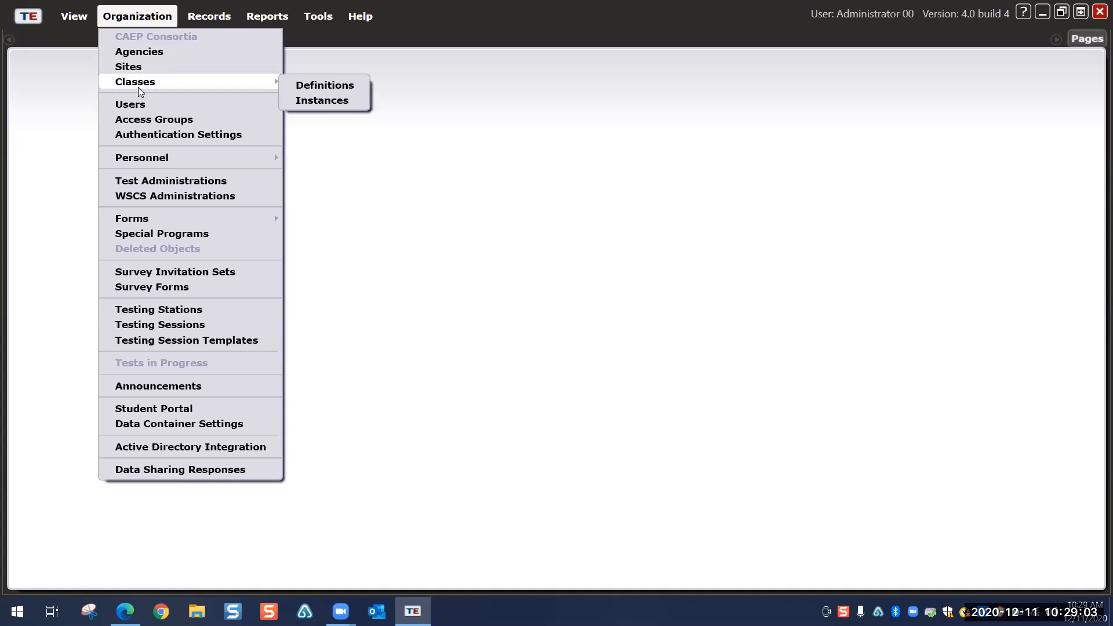
Step: Open class definition 020101 High School Diploma from Class Definitions and list its class instances
left_click(315, 85)
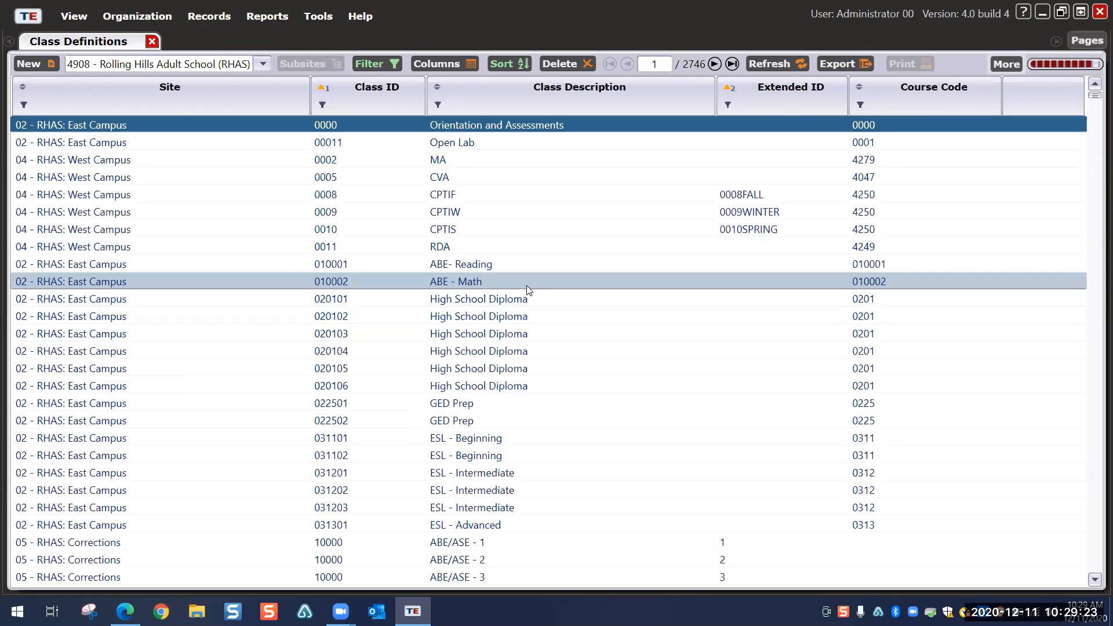
double_click(328, 299)
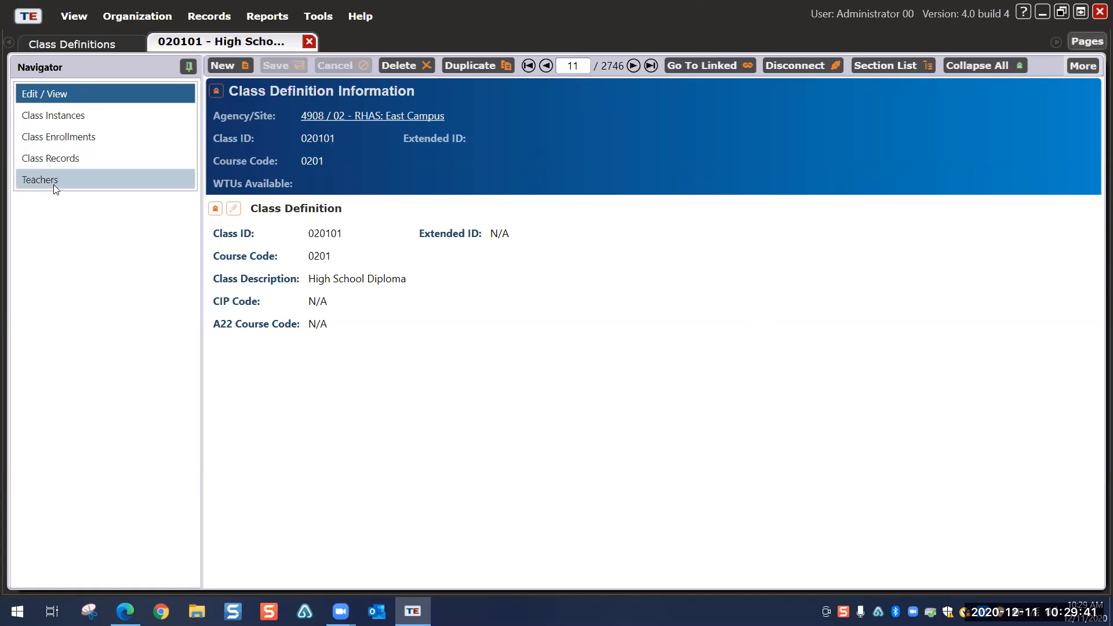
left_click(51, 114)
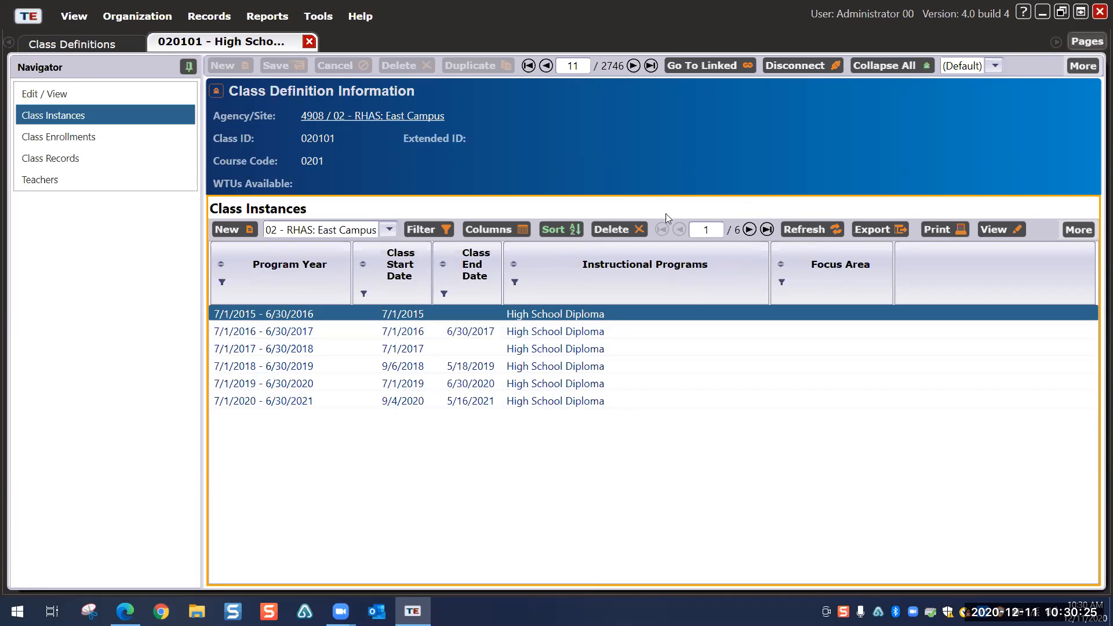
Step: Review the students enrolled in class 020101, then show its class attendance records
left_click(32, 132)
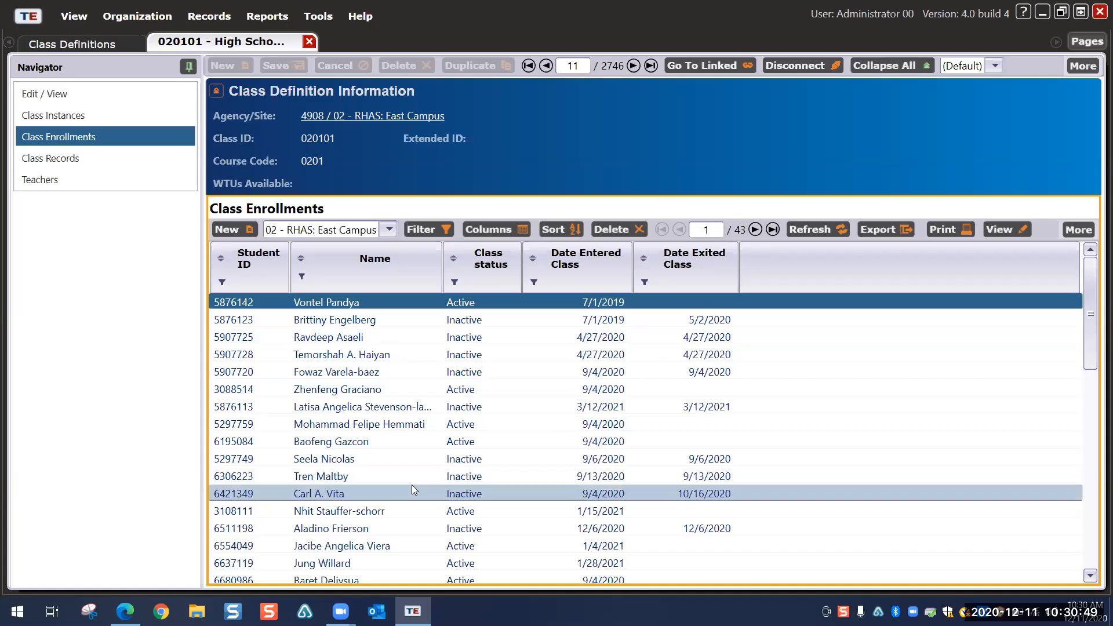
scroll(453, 459, "down", 4)
scroll(454, 459, "up", 4)
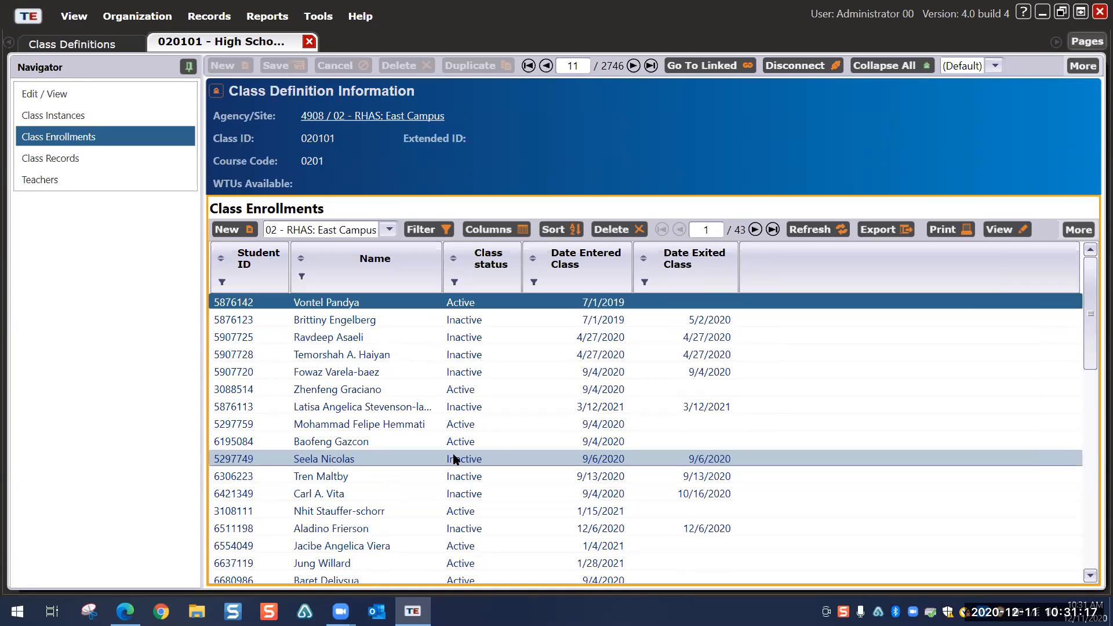
left_click(79, 160)
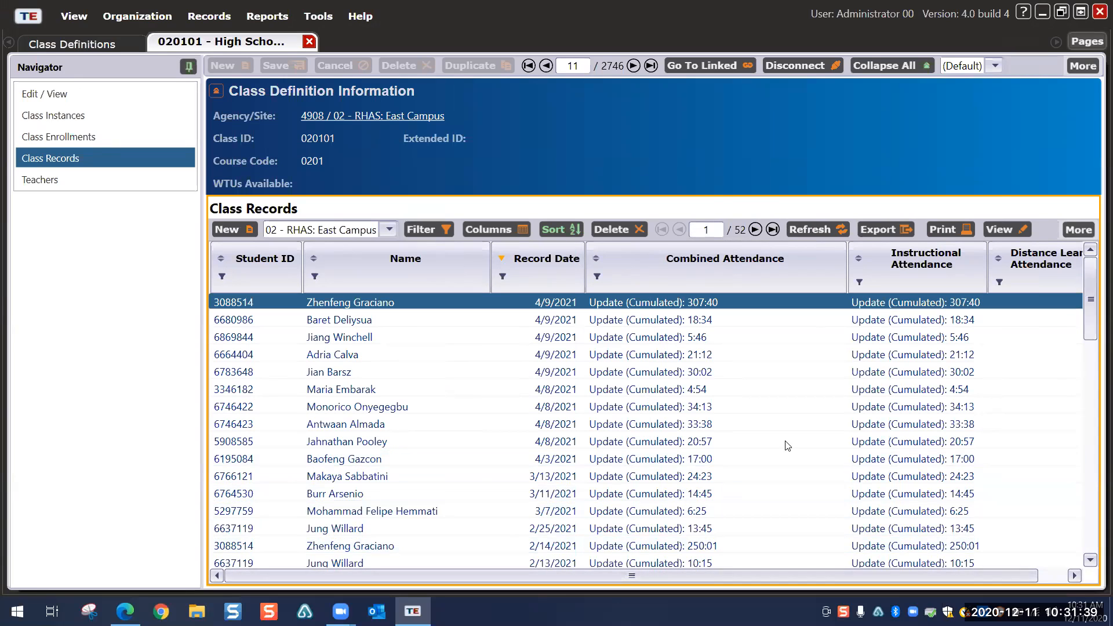
Step: View the class's teachers, then close the 020101 record and the Class Definitions list
scroll(791, 403, "down", 5)
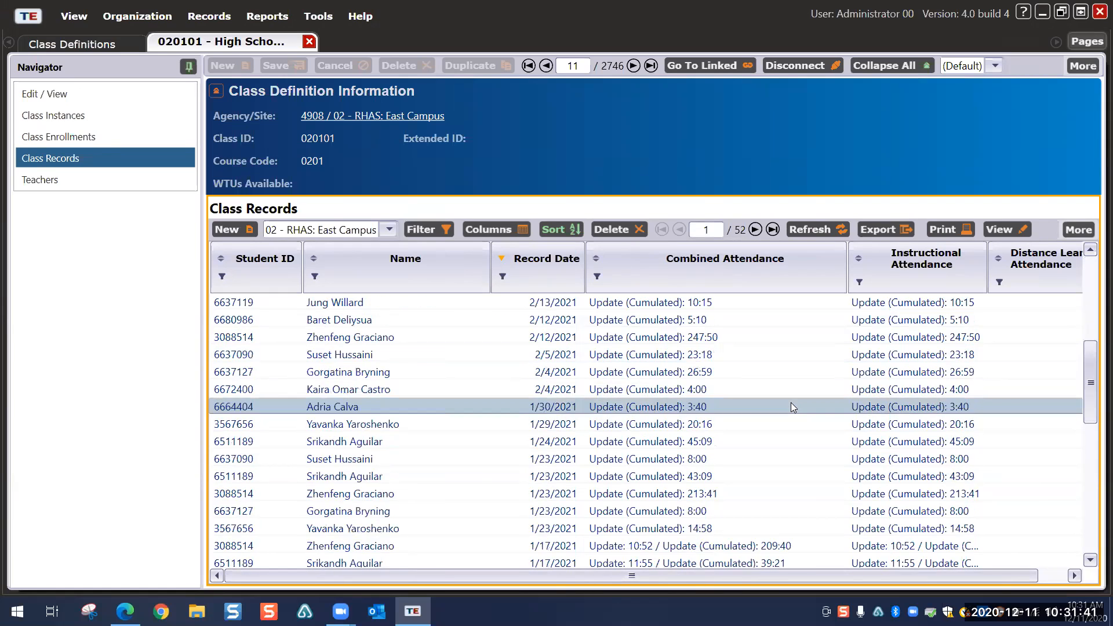
scroll(792, 407, "down", 3)
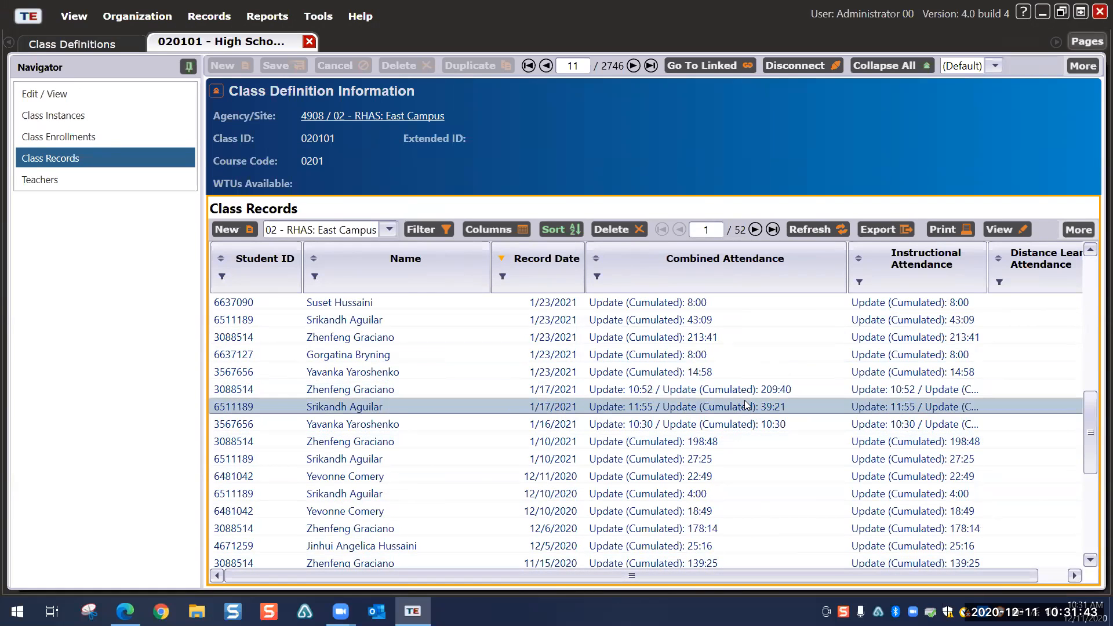
left_click(65, 181)
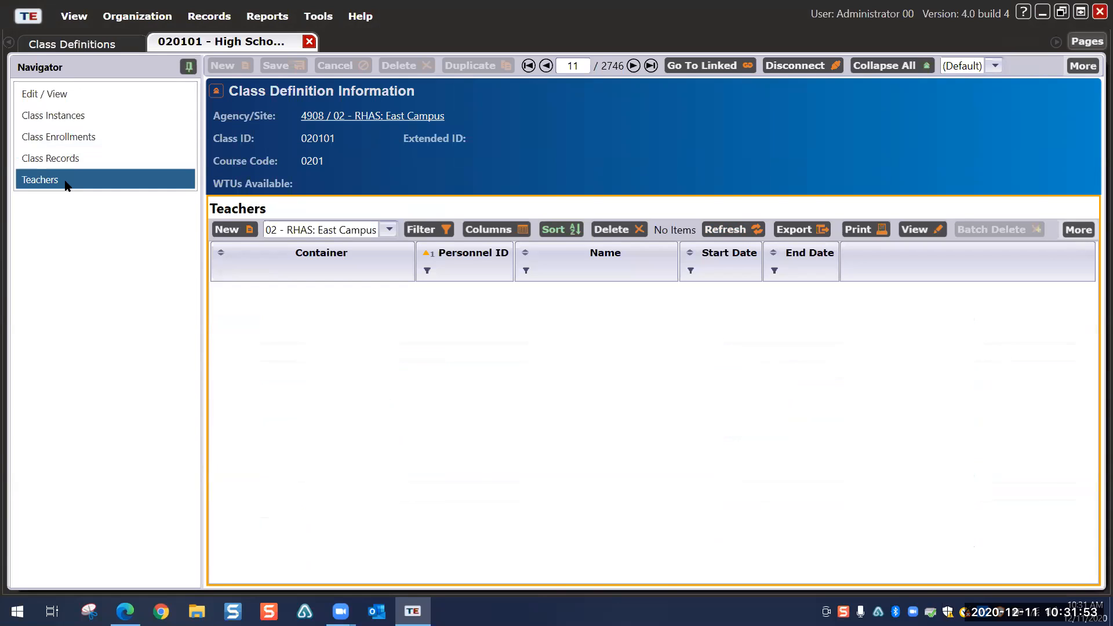
left_click(309, 42)
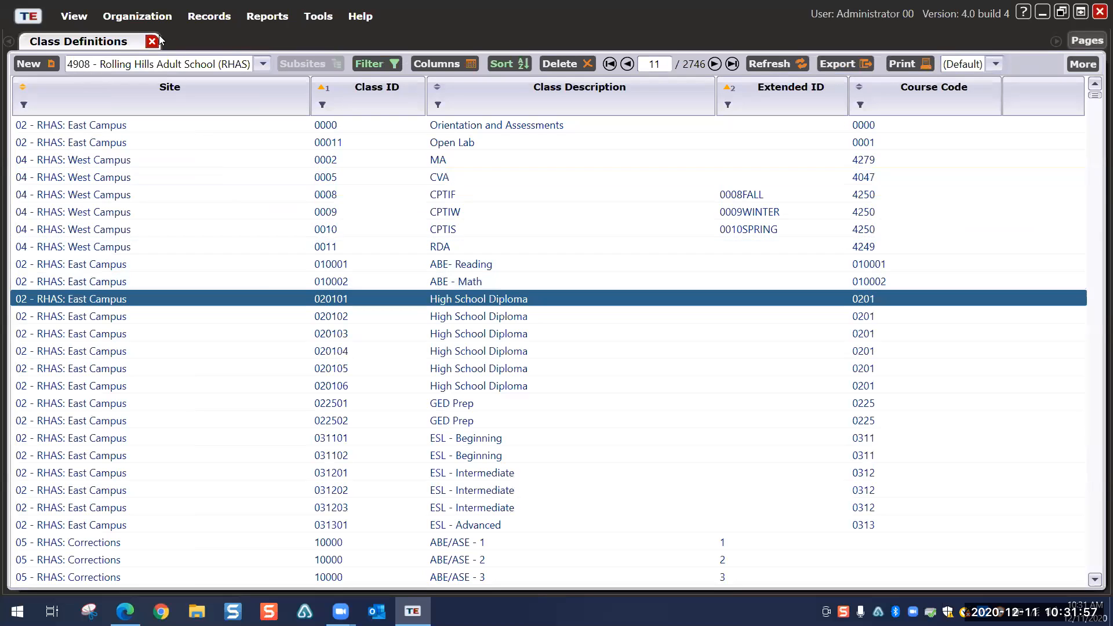
left_click(152, 41)
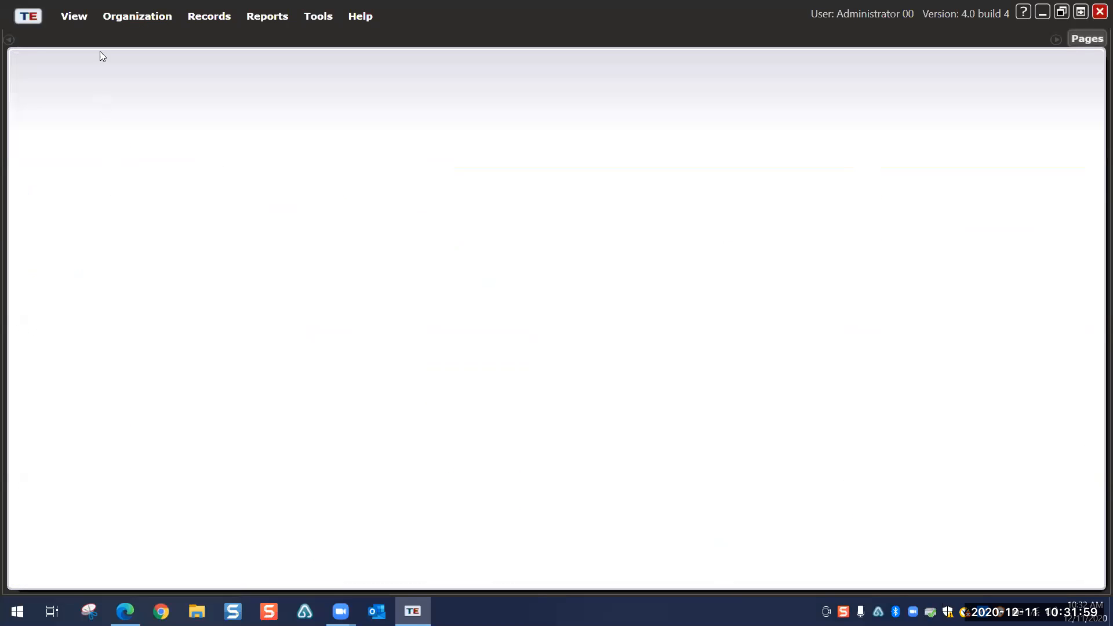
left_click(119, 18)
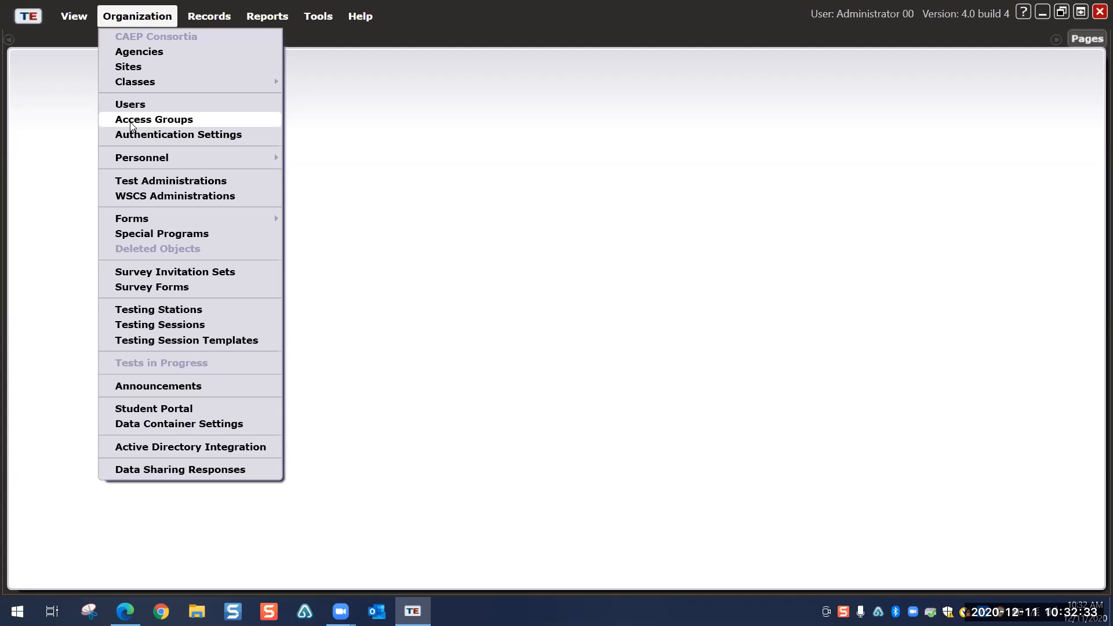
mouse_move(129, 158)
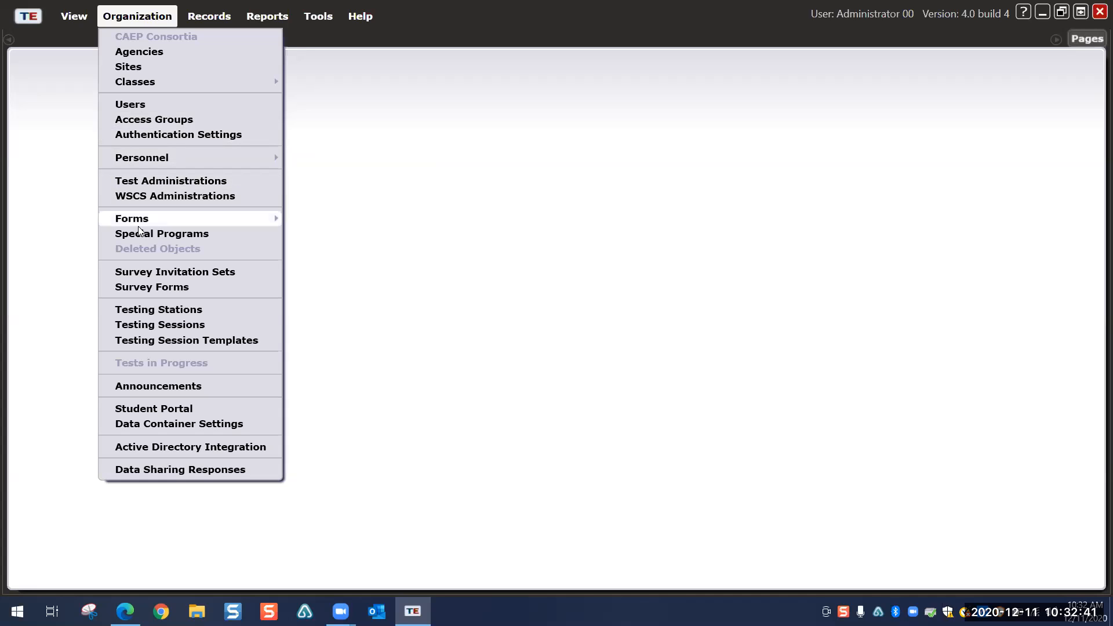
mouse_move(145, 225)
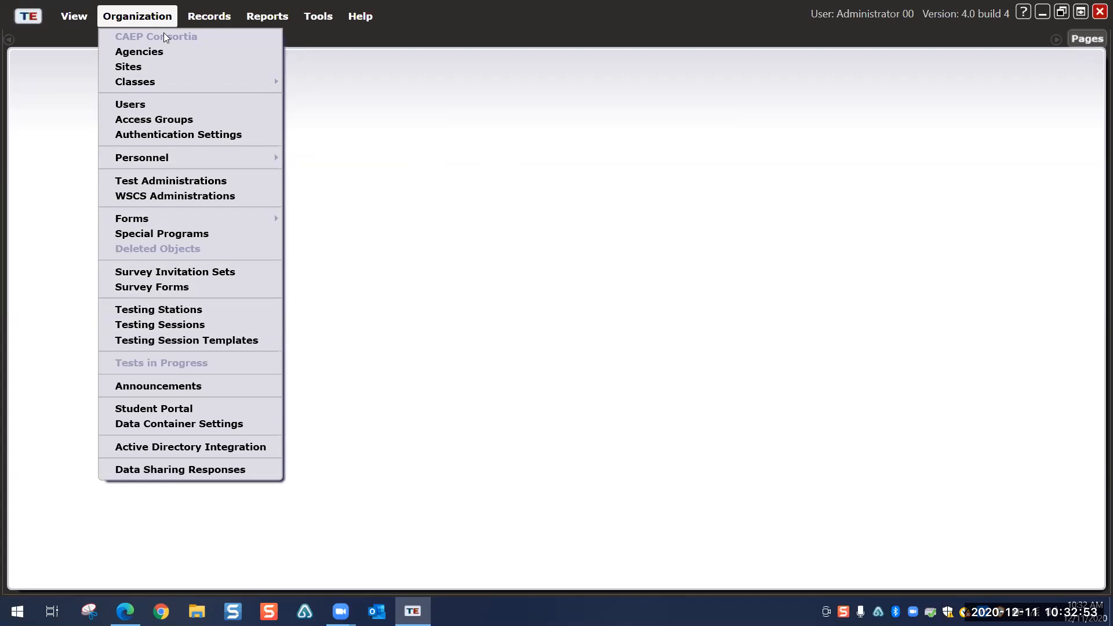
left_click(210, 17)
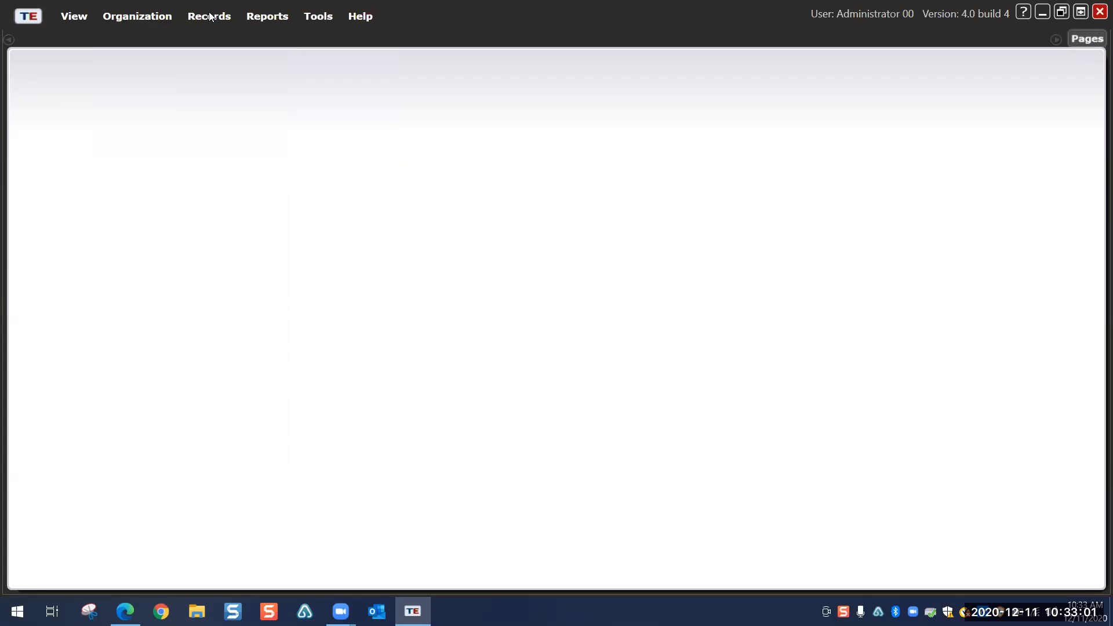
Step: Open the Students demographics list for agency 4908 from the Records menu
left_click(210, 18)
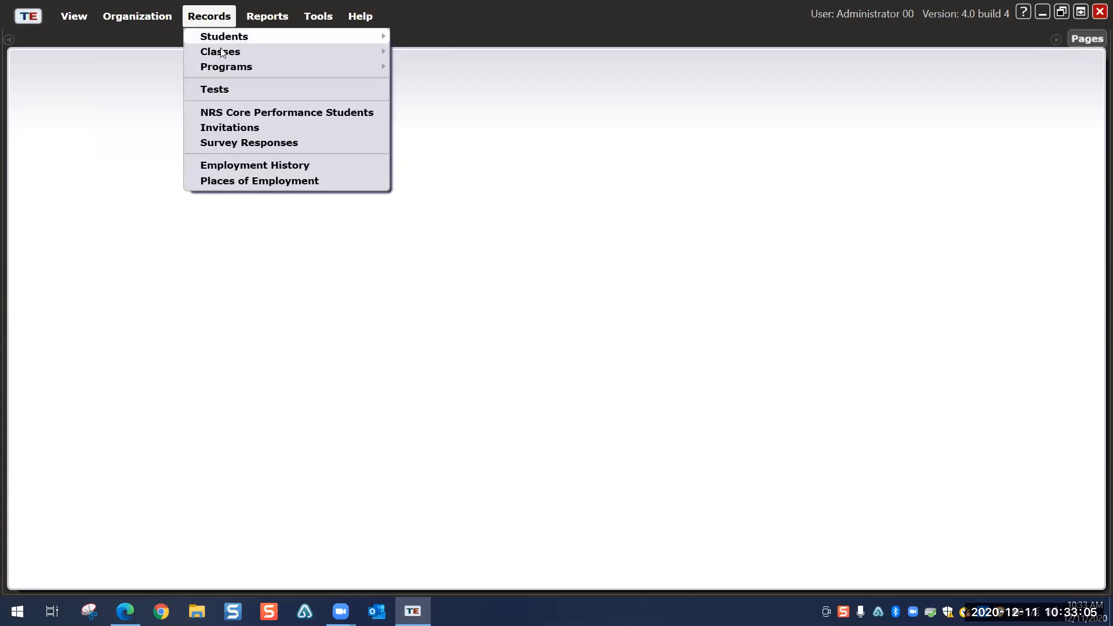
mouse_move(286, 38)
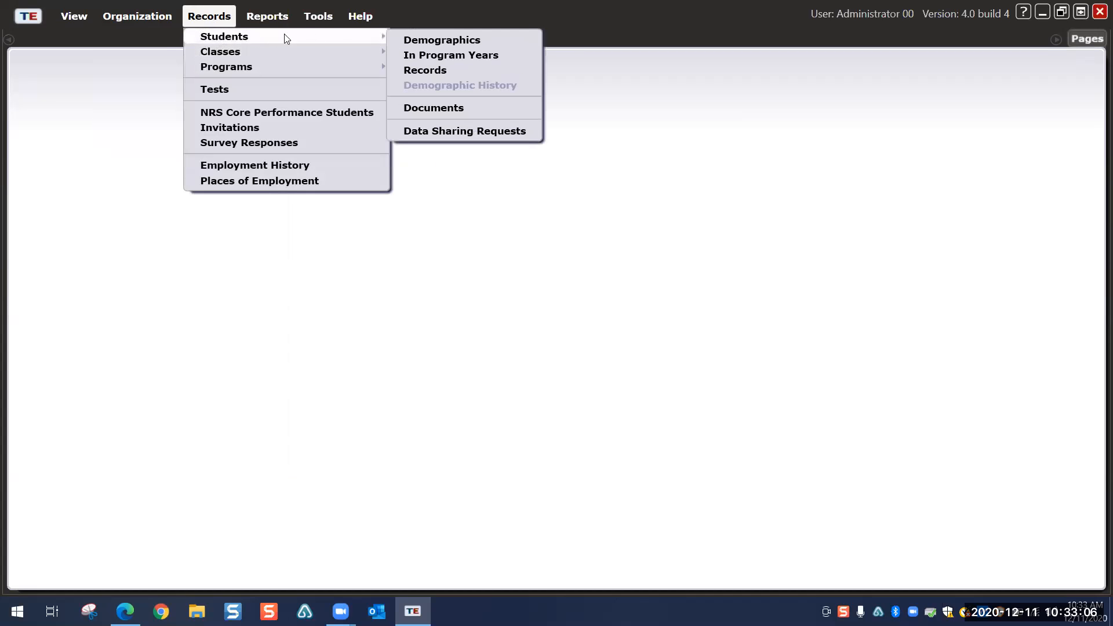
left_click(429, 40)
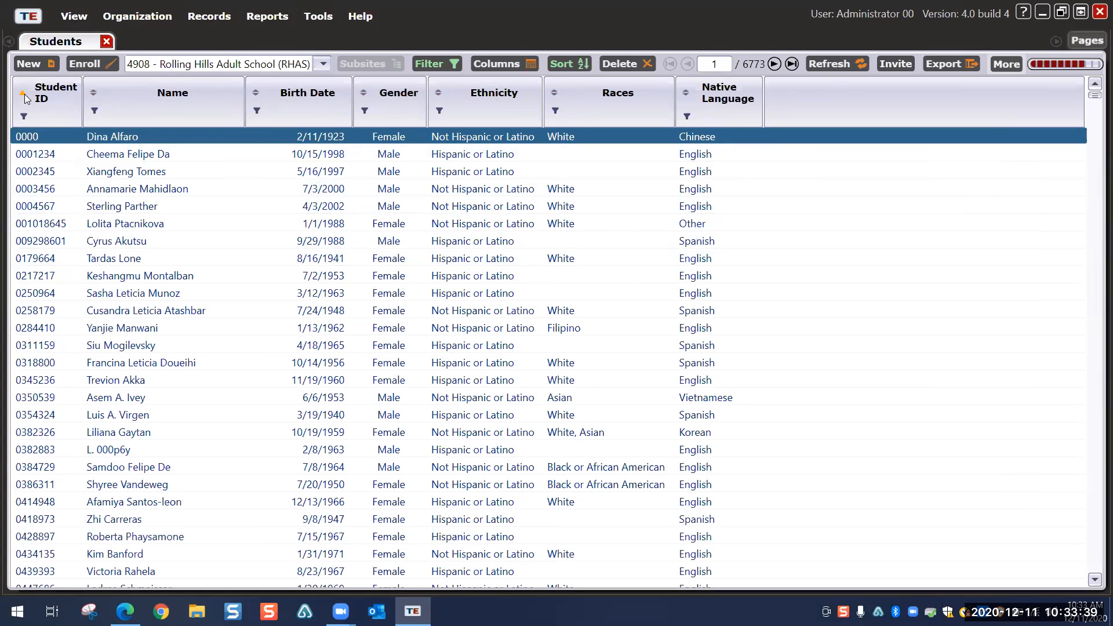
Step: Sort the students by Name, adding Birth Date as a secondary sort in reversed direction
left_click(94, 92)
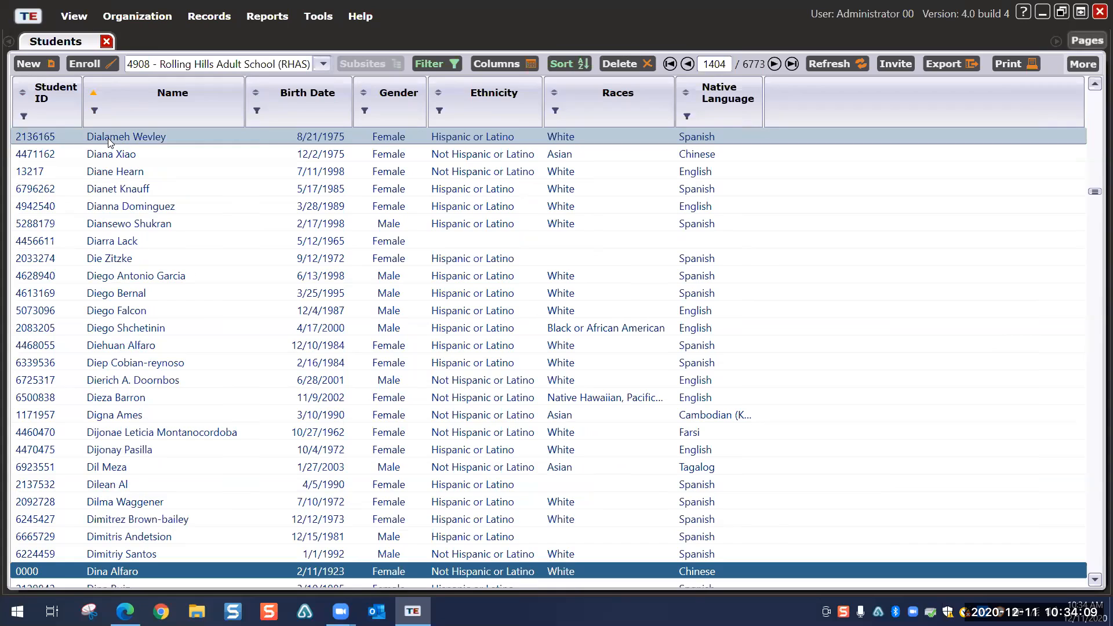
left_click(255, 93)
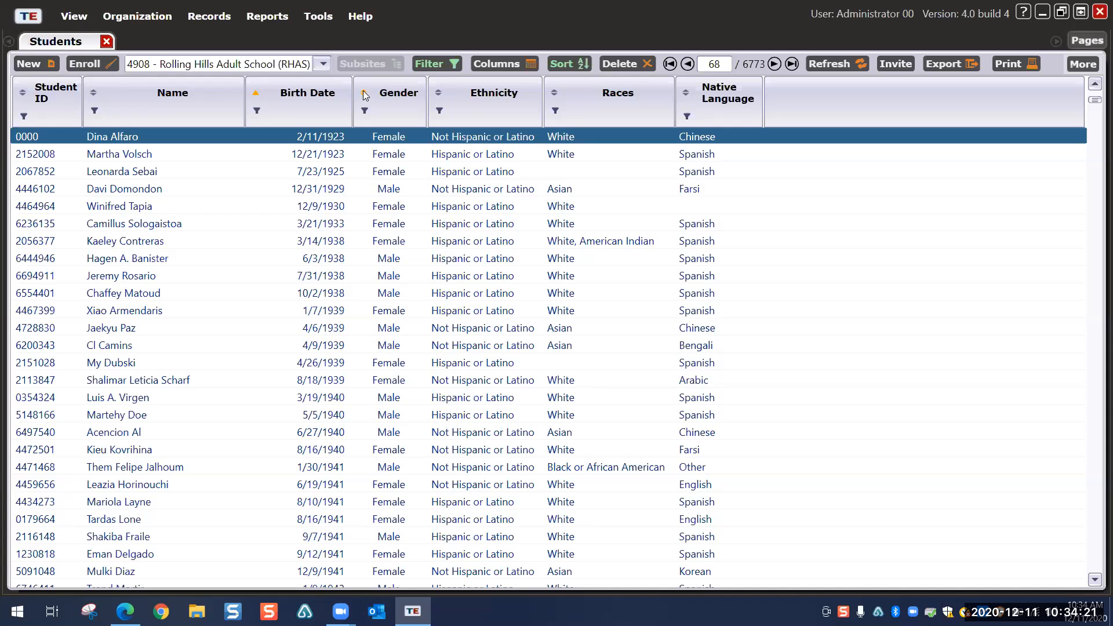
left_click(94, 93)
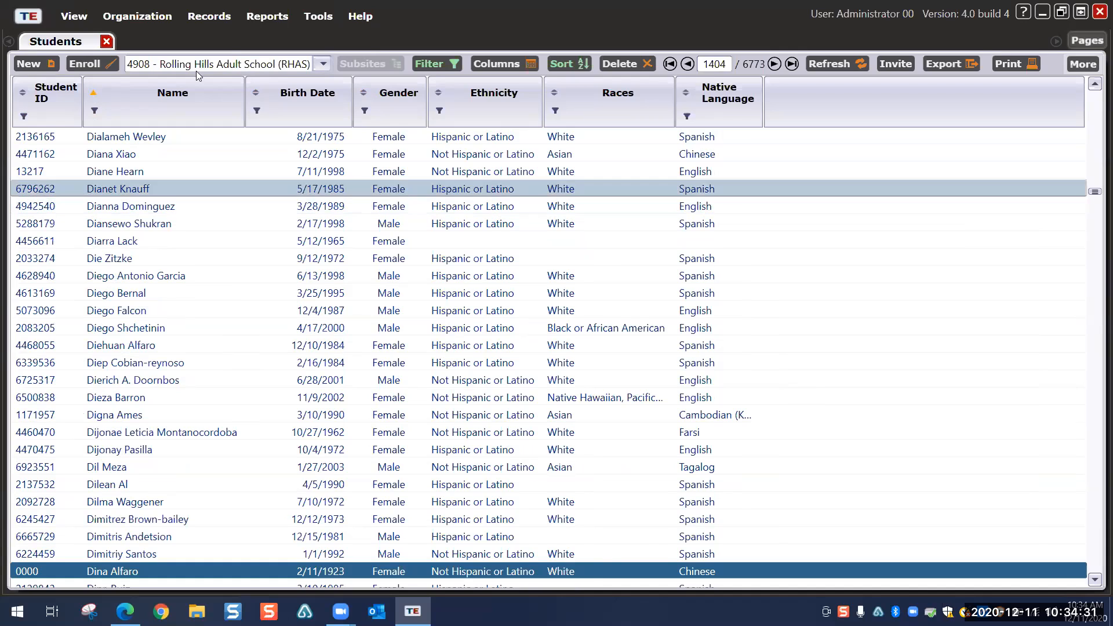
left_click(255, 94, "shift")
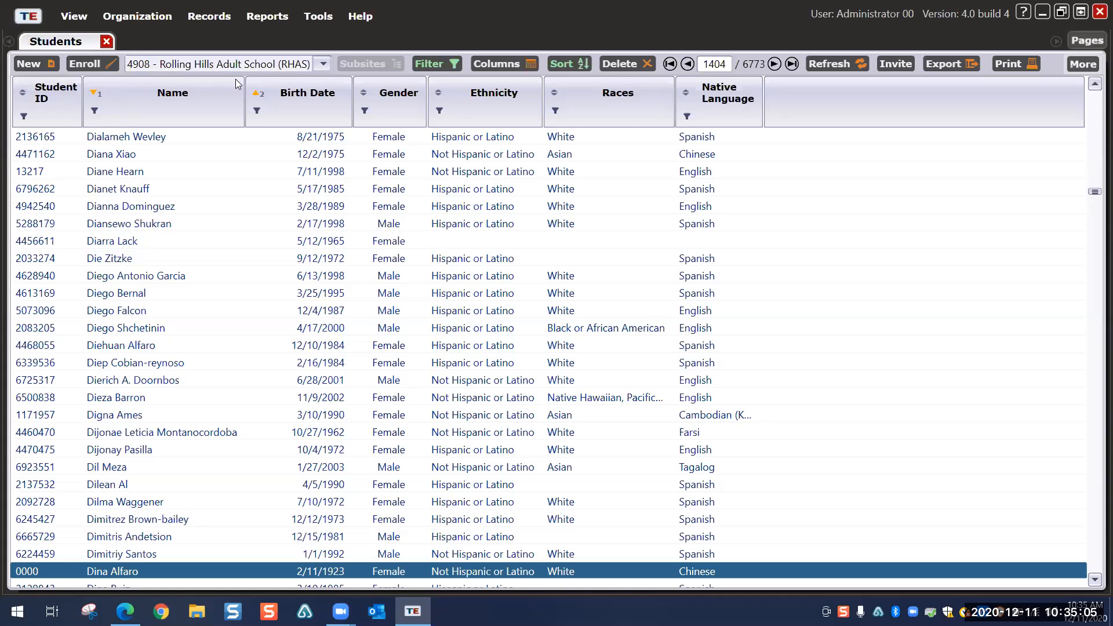
left_click(255, 94)
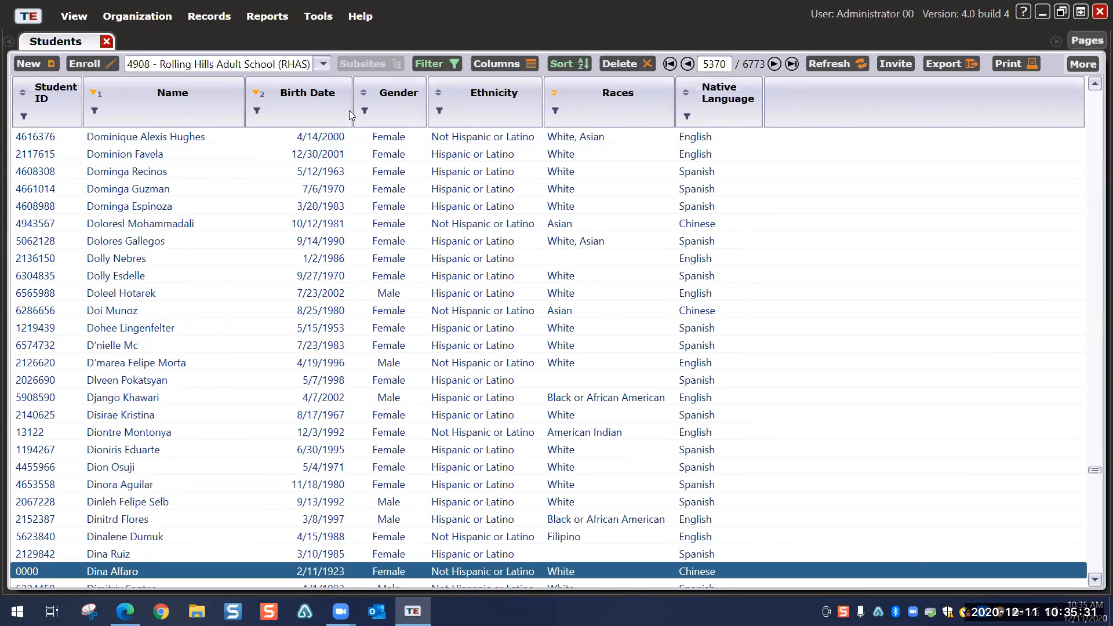
Step: Add a Last Name column beside Name, then add a First Name column
right_click(825, 96)
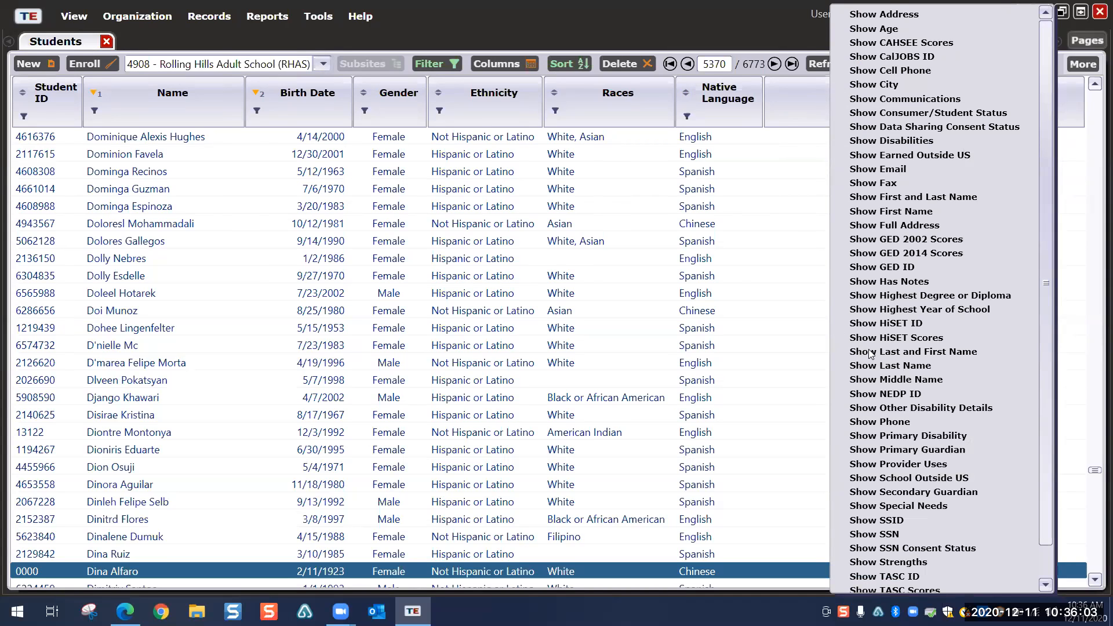
left_click(881, 366)
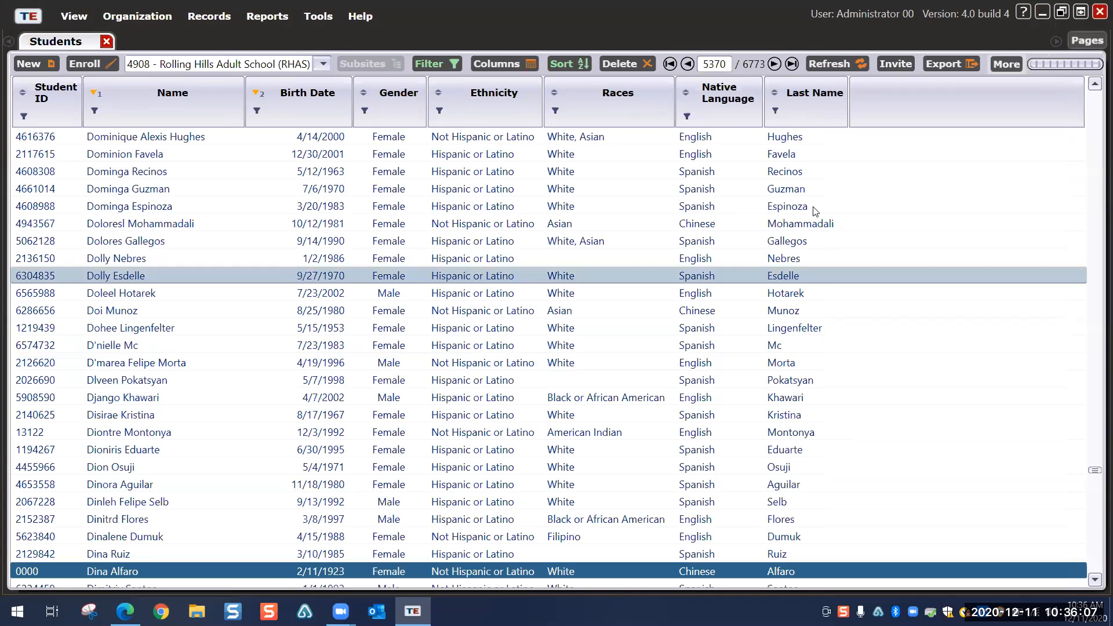
left_click_drag(814, 108, 278, 101)
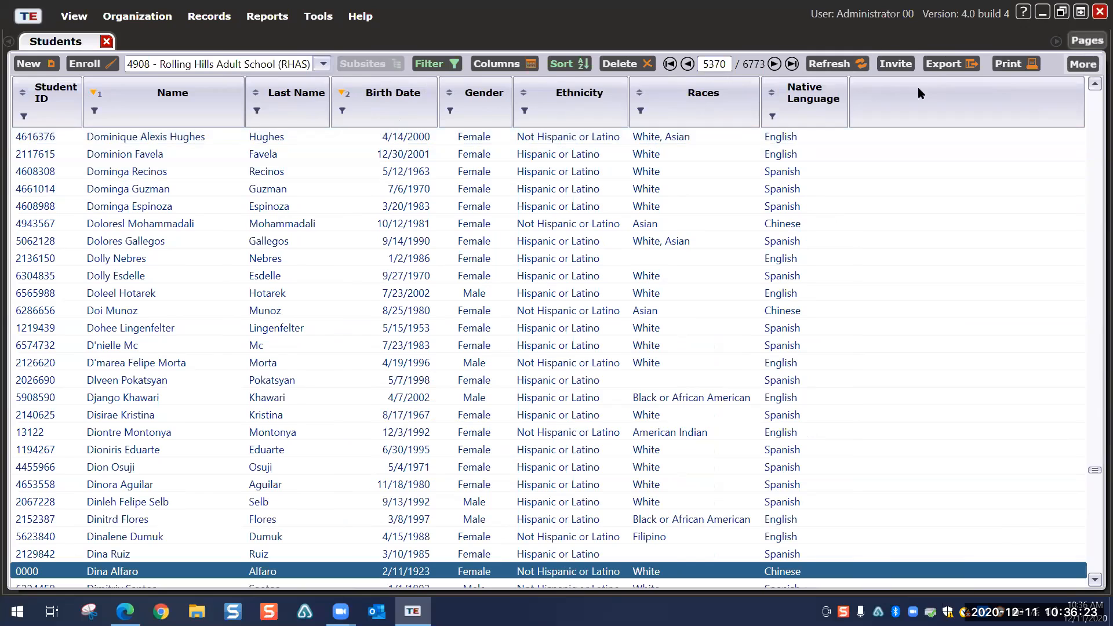
right_click(901, 104)
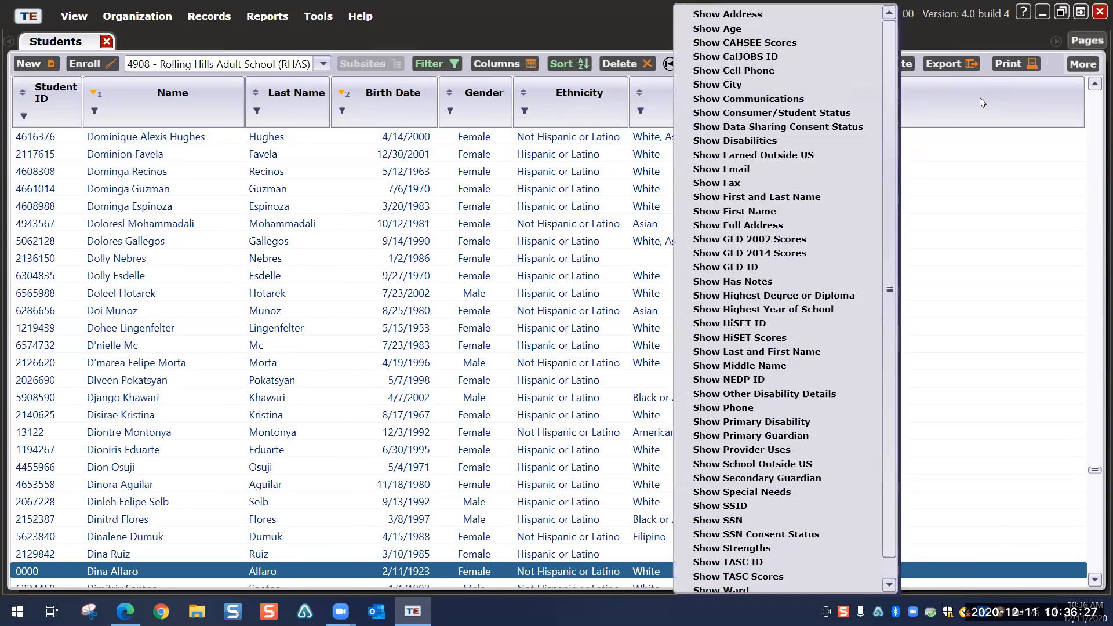
right_click(225, 101)
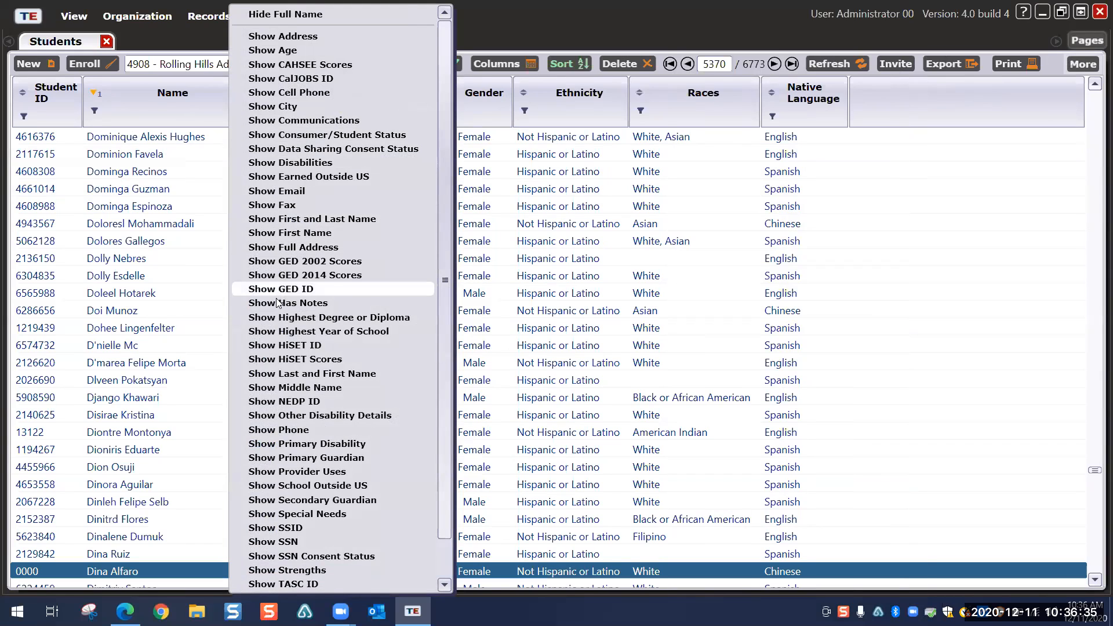
left_click(288, 235)
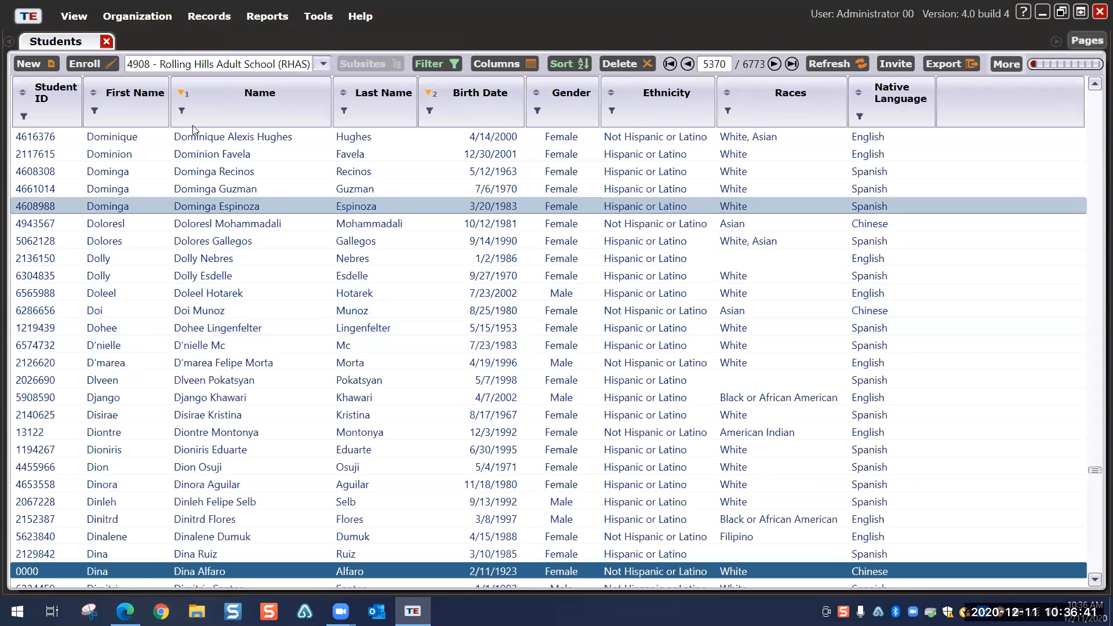
Step: Move the First Name column after Name and sort students by Last Name ascending
left_click_drag(144, 116, 310, 113)
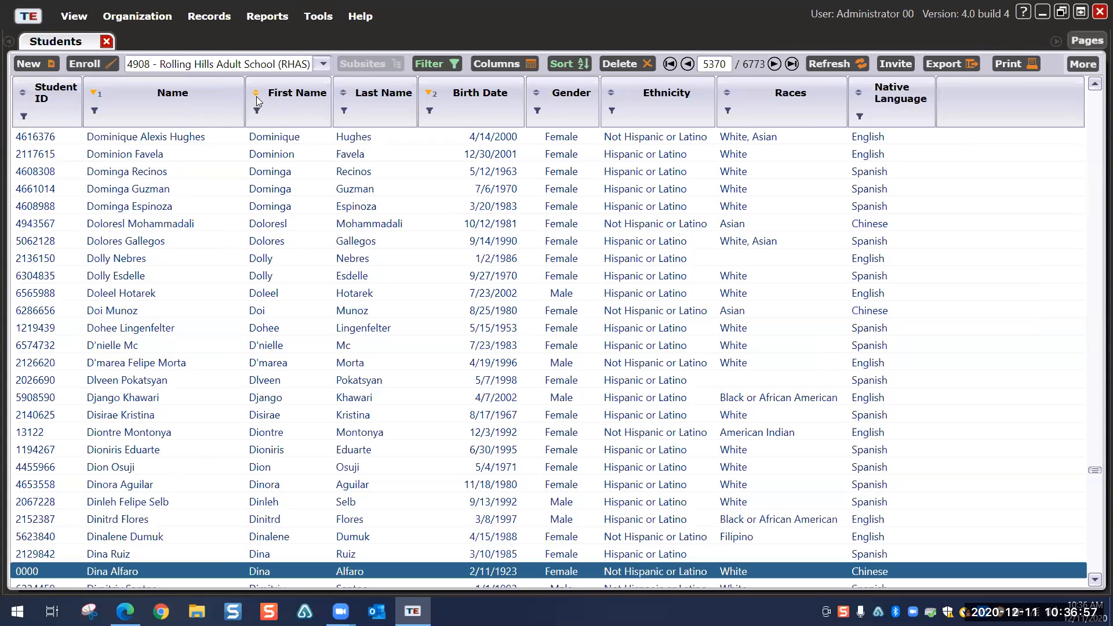
left_click(343, 93)
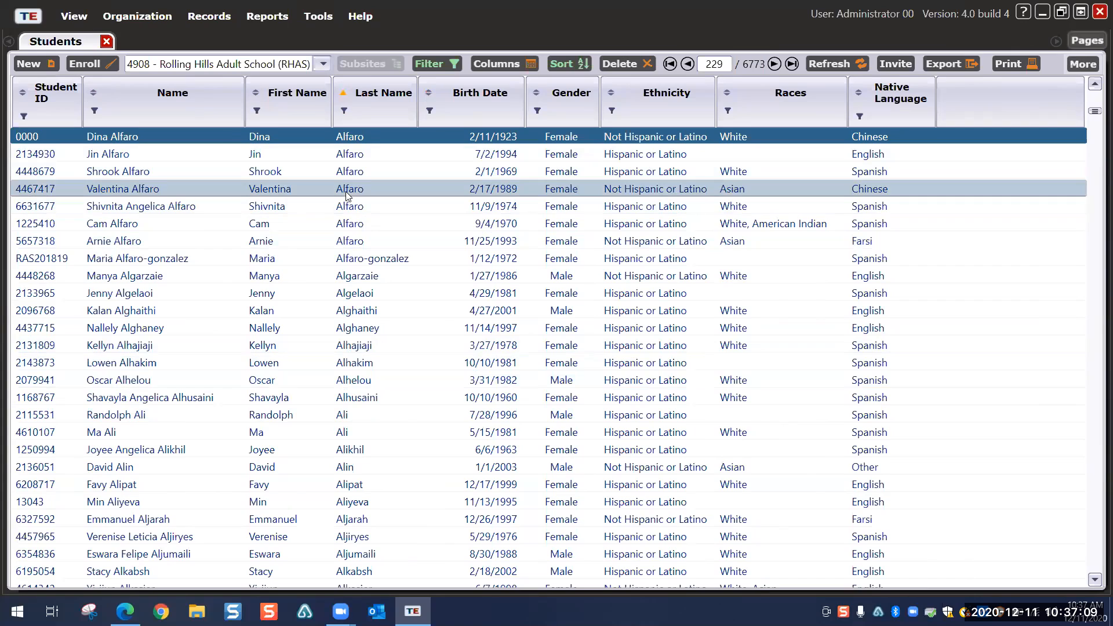
Step: Hide the full Name column so separate First Name and Last Name columns show
right_click(208, 103)
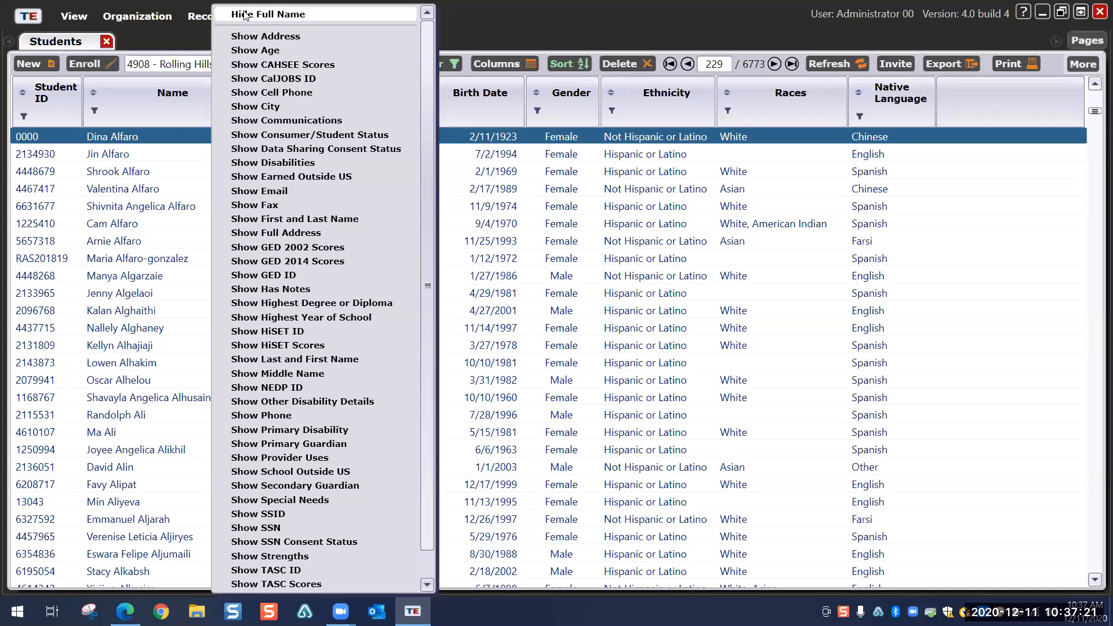
left_click(244, 15)
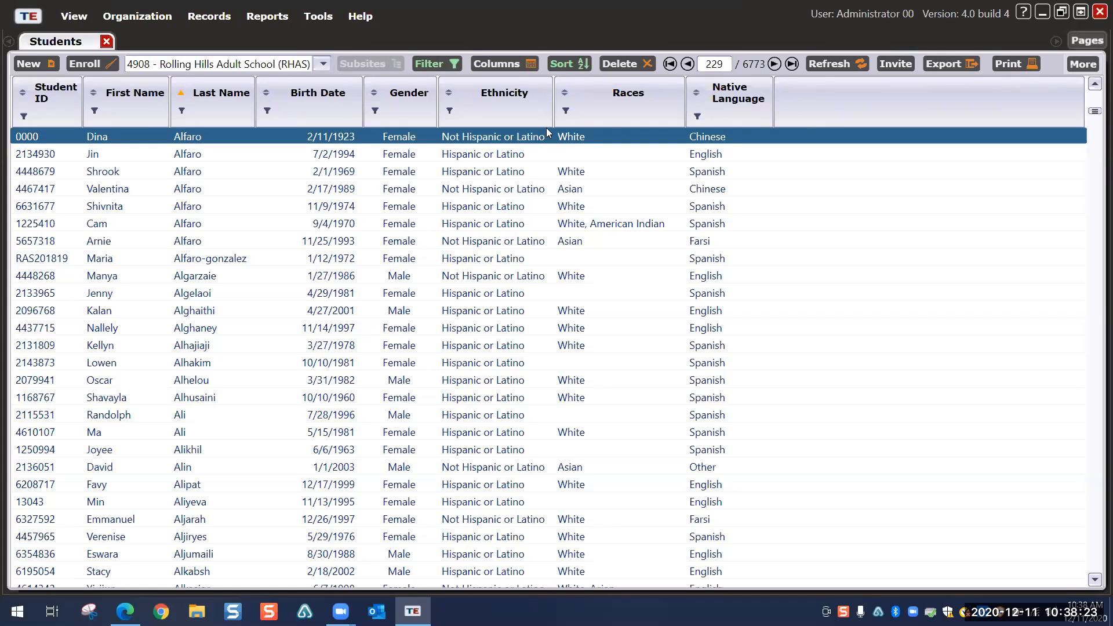
right_click(798, 103)
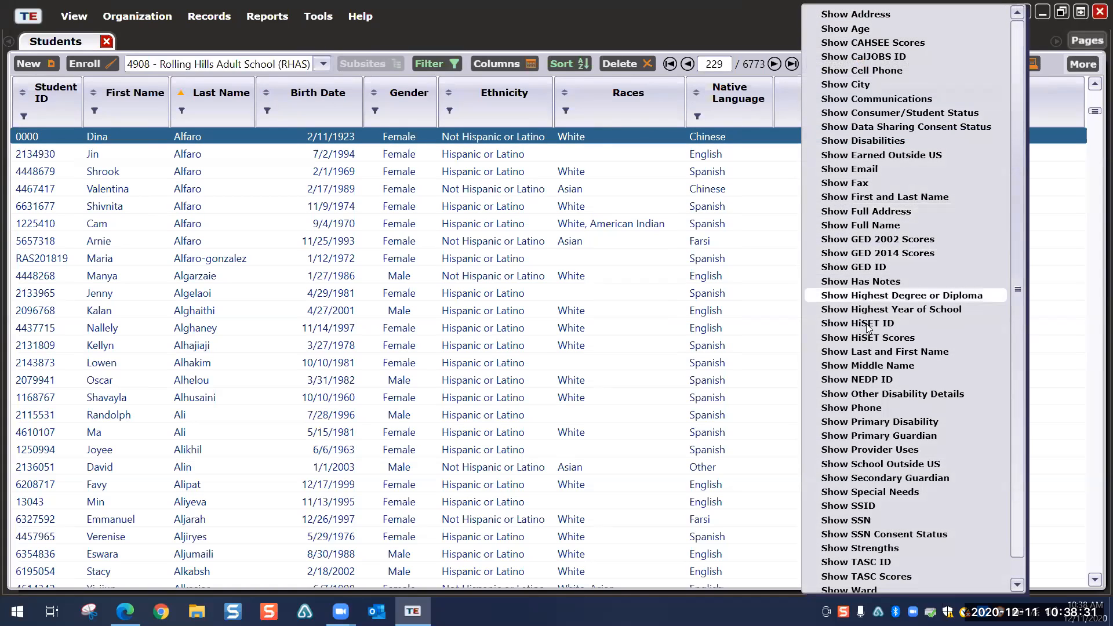
left_click(862, 353)
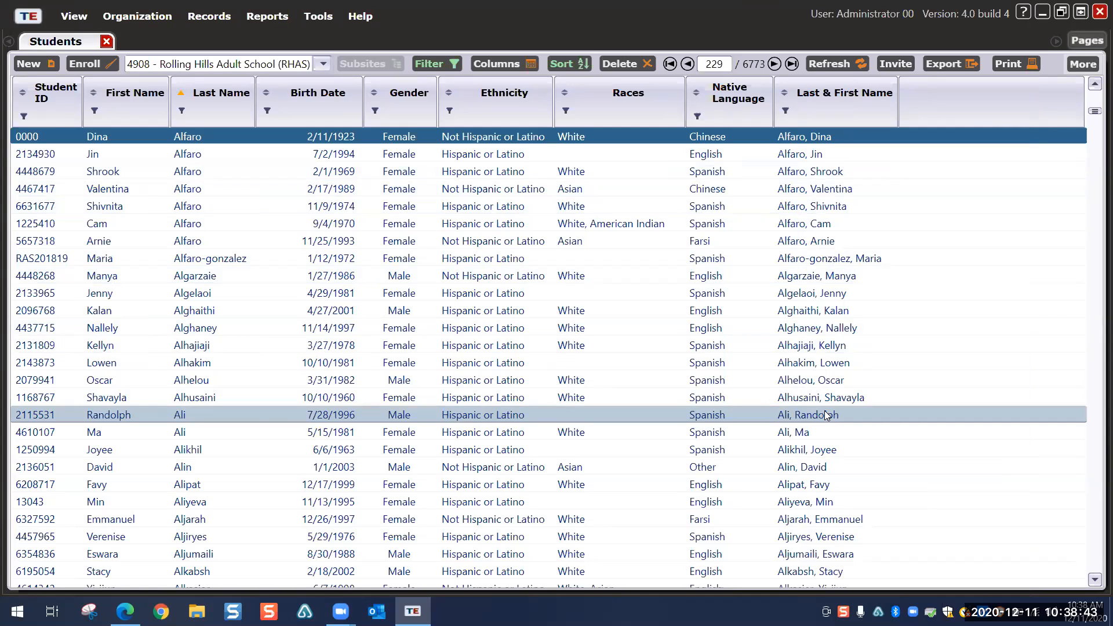
right_click(864, 109)
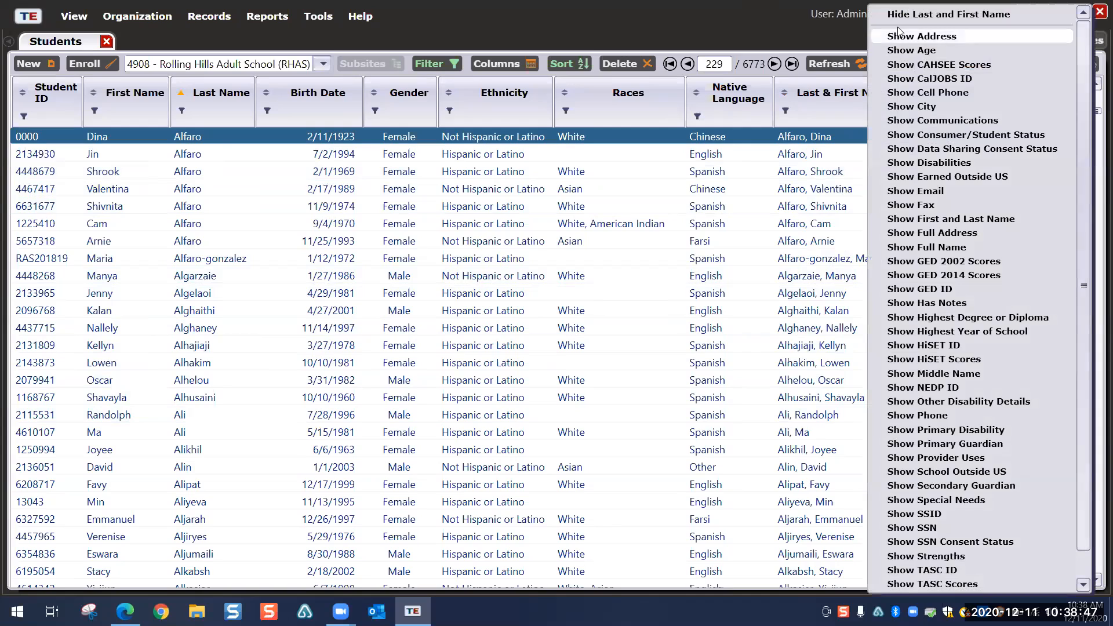
left_click(948, 14)
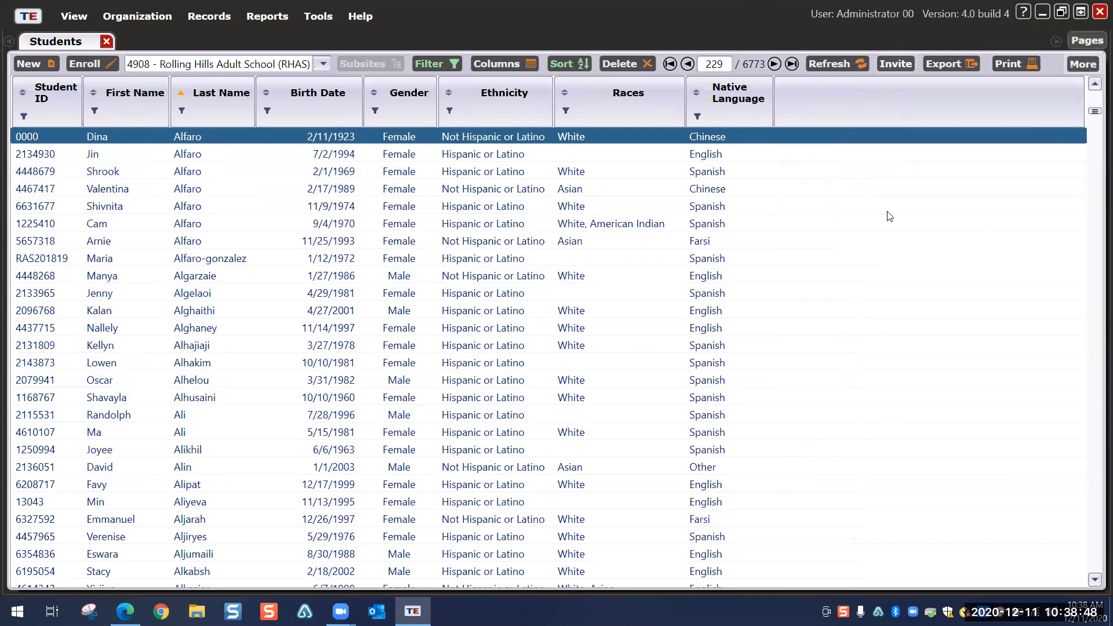
right_click(816, 92)
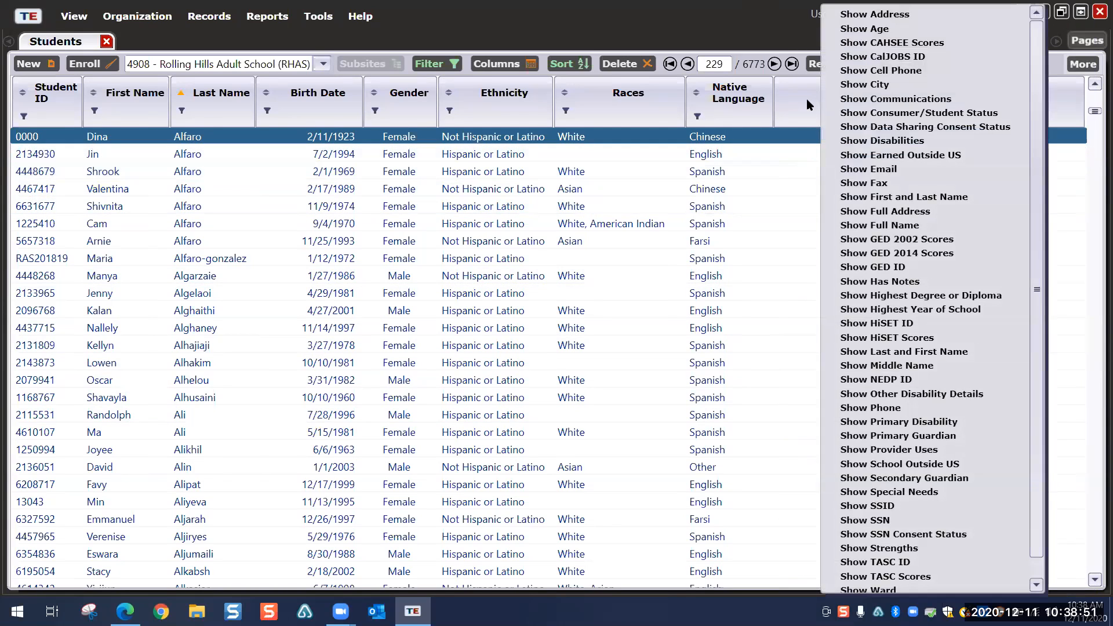
left_click(805, 106)
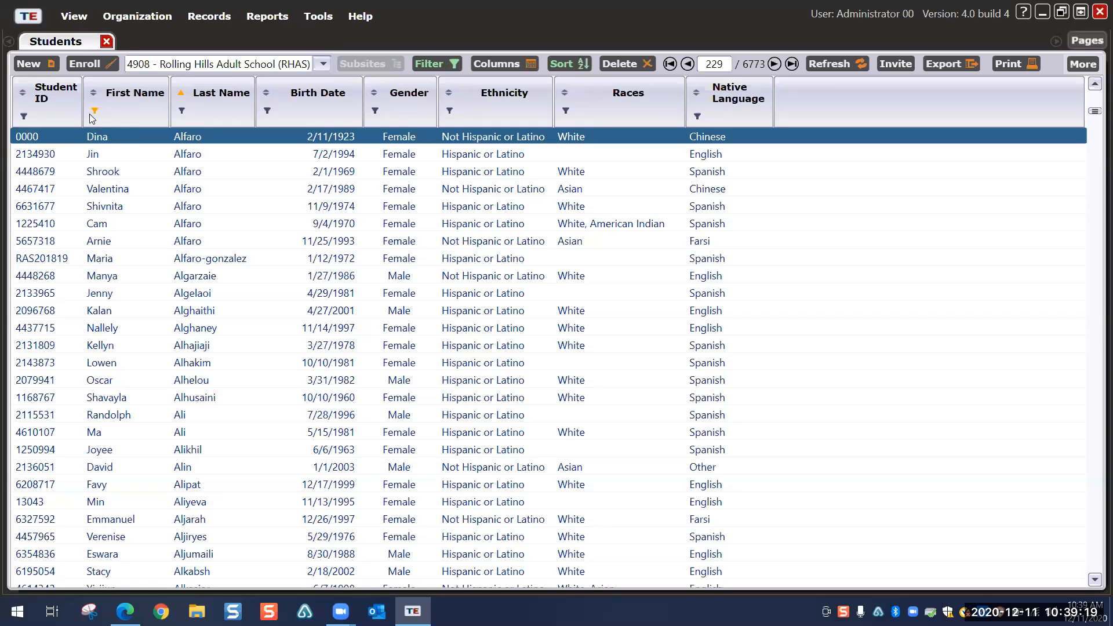
Step: Show the Gender filter choices: N/A, Male, Female and Non-binary
left_click(378, 114)
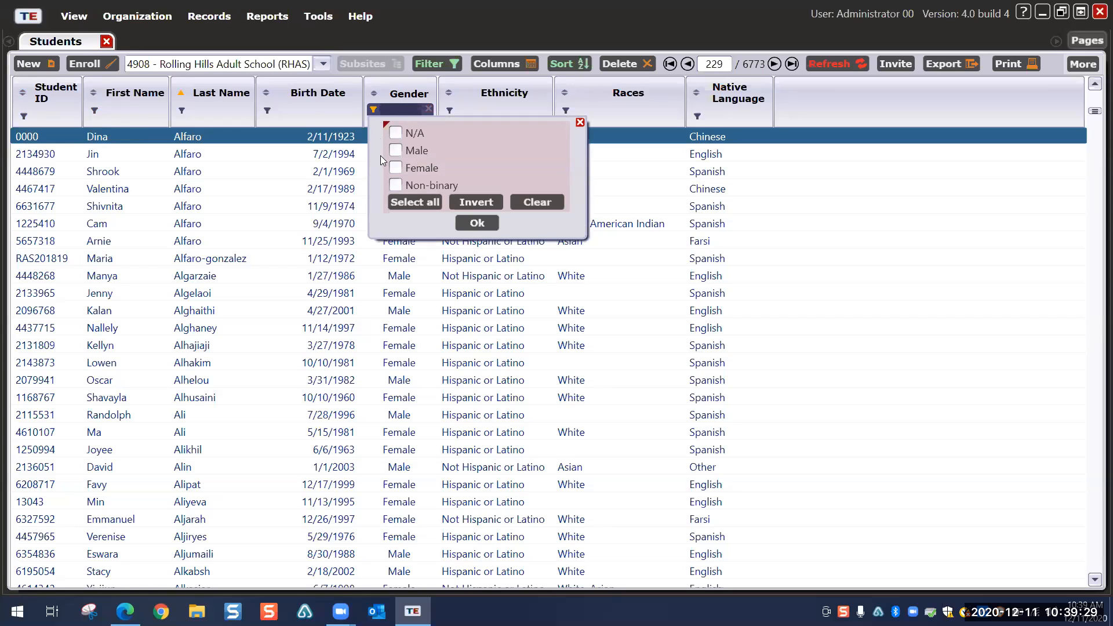
Step: Filter Gender to Male, then to Male and Female, then clear the Gender filter
left_click(396, 150)
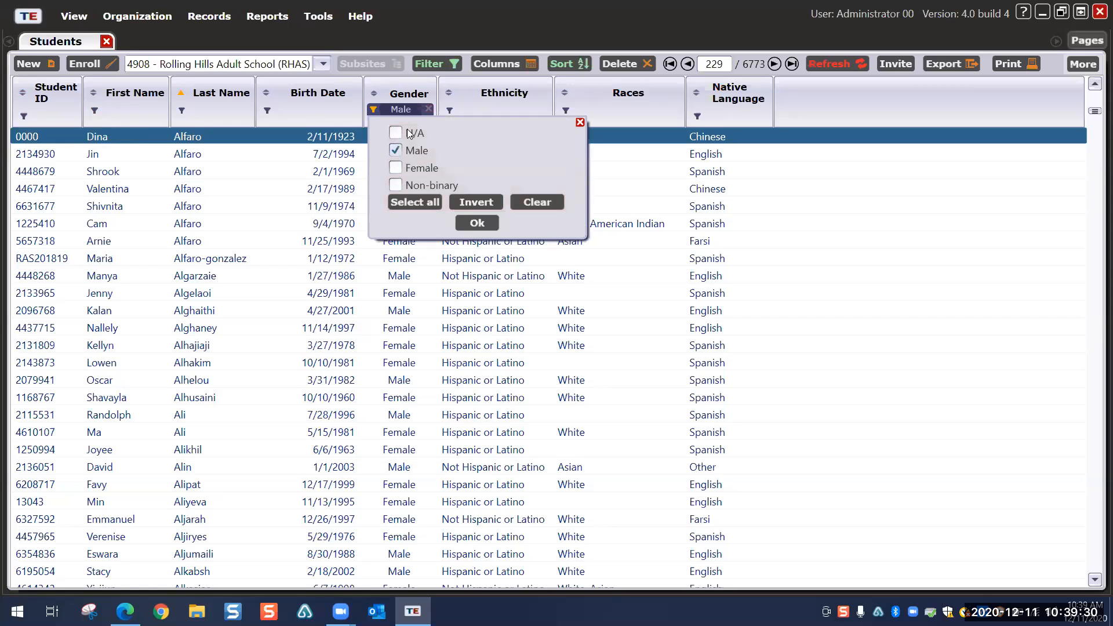
left_click(475, 224)
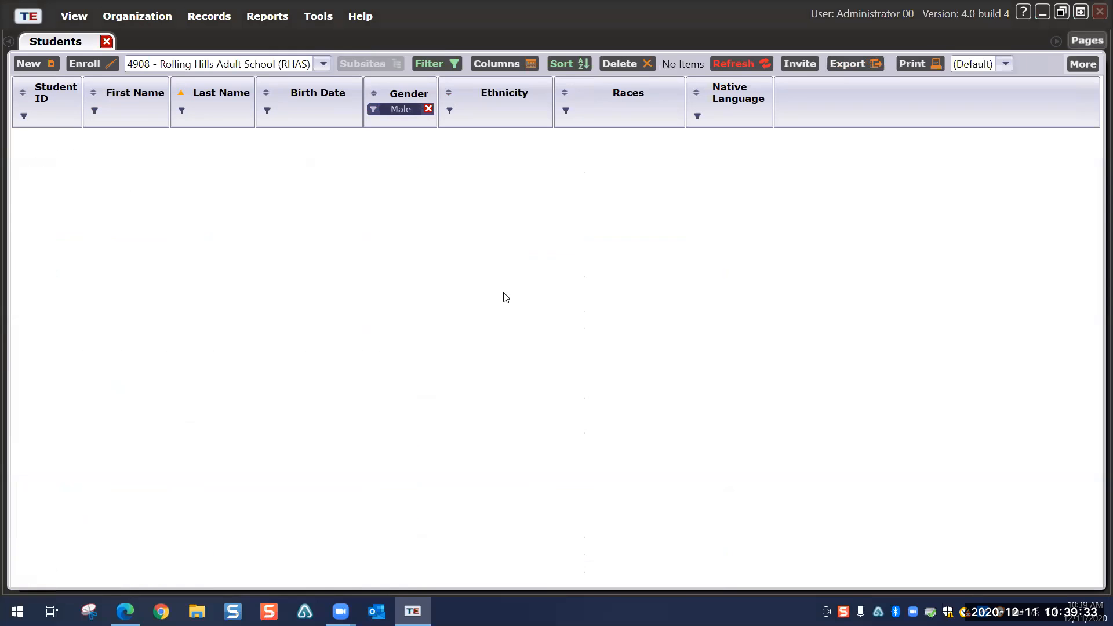
left_click(375, 112)
left_click(396, 167)
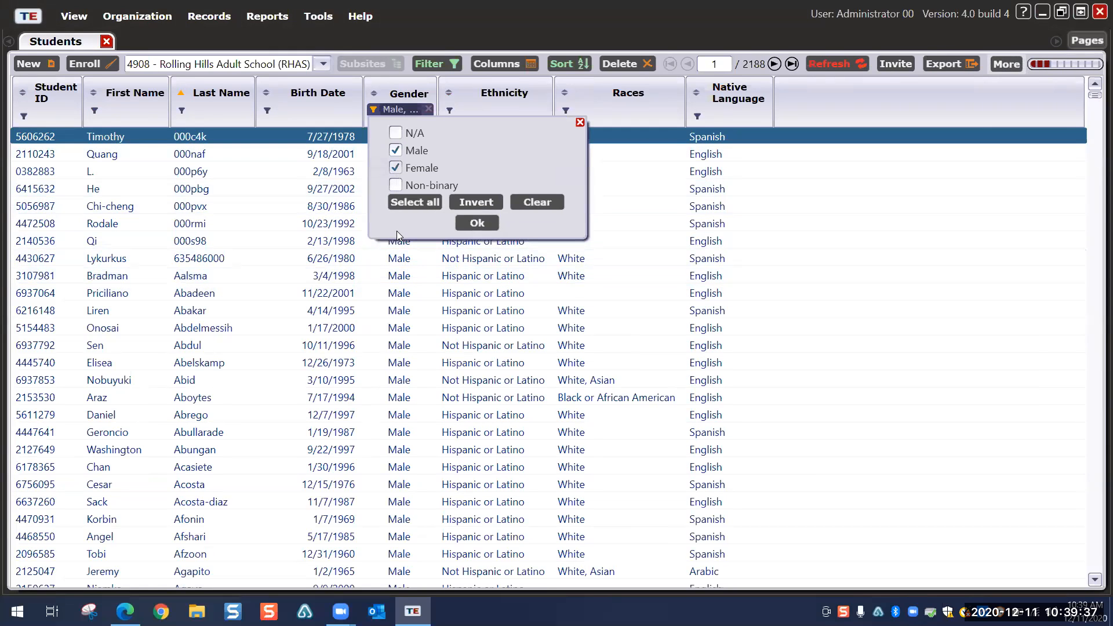
left_click(477, 223)
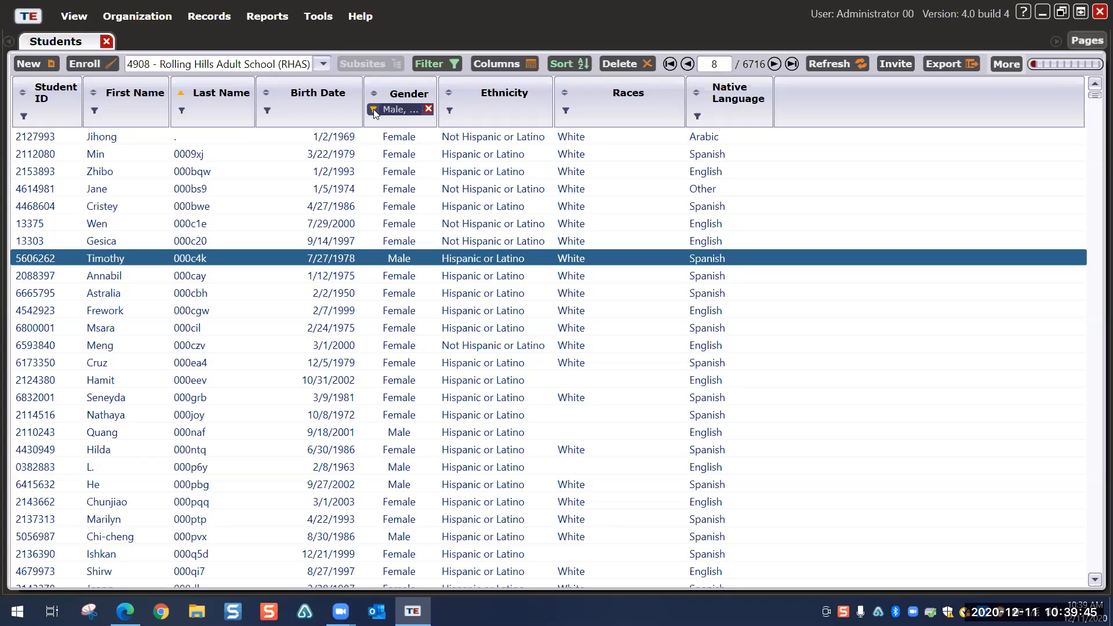
left_click(428, 109)
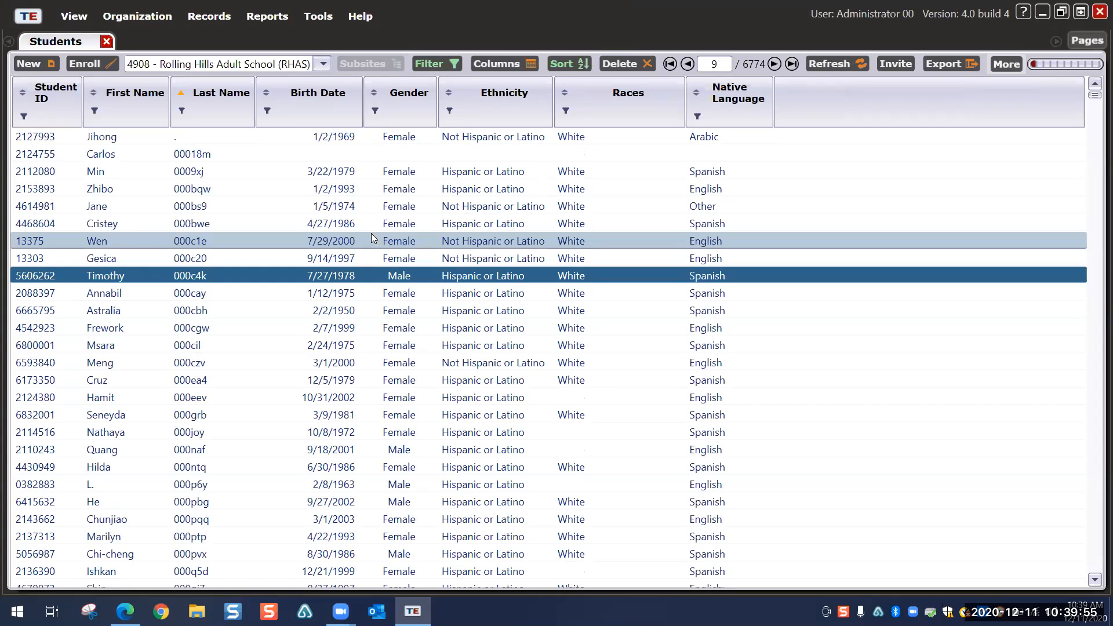
Step: Filter Birth Date from 1/1/2010 to 12/11/2020, which returns no students
left_click(266, 111)
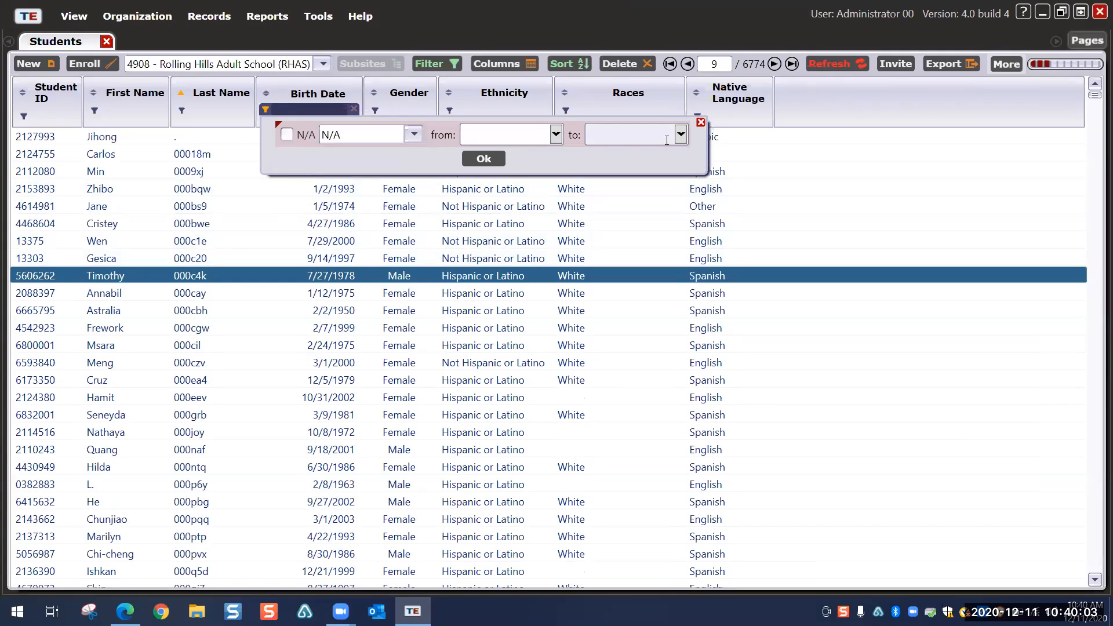
left_click(488, 134)
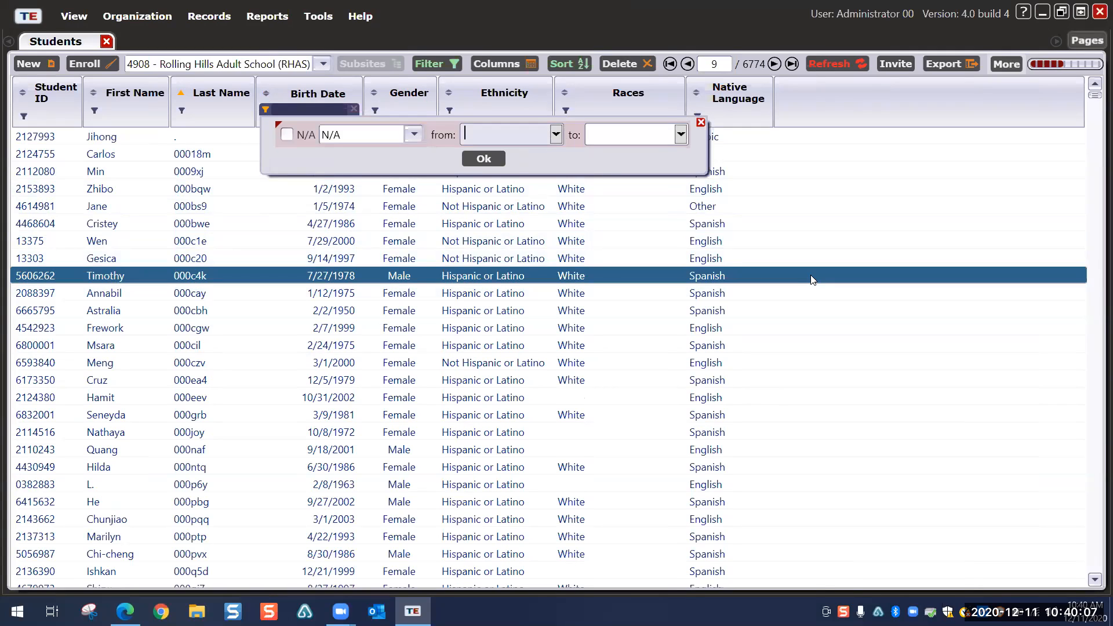
type("01/01/20")
left_click(621, 139)
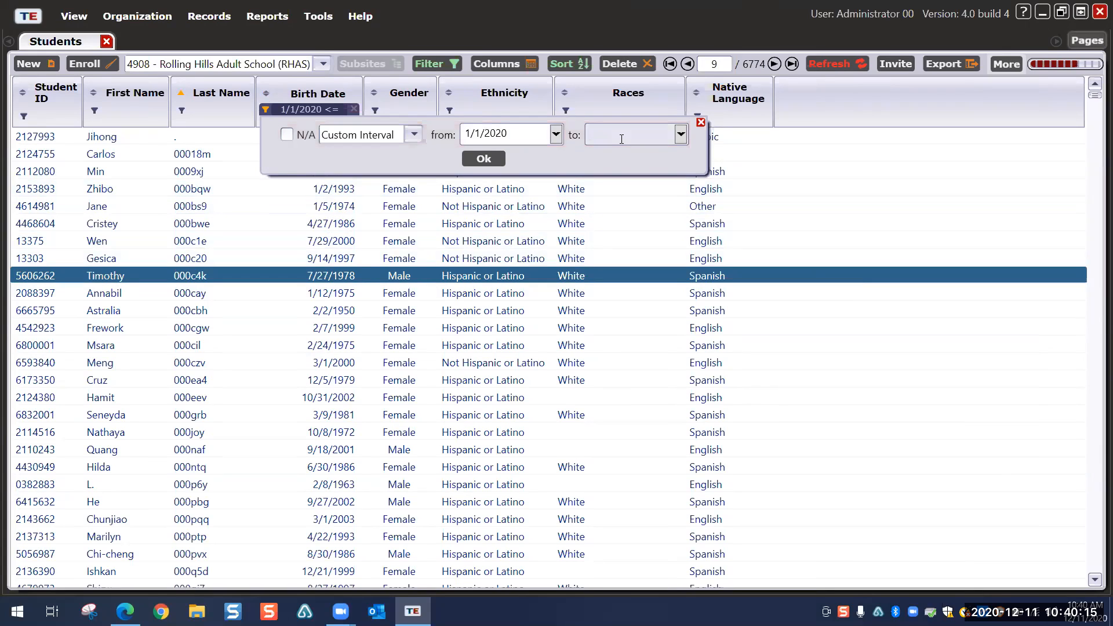
type("12/11/20")
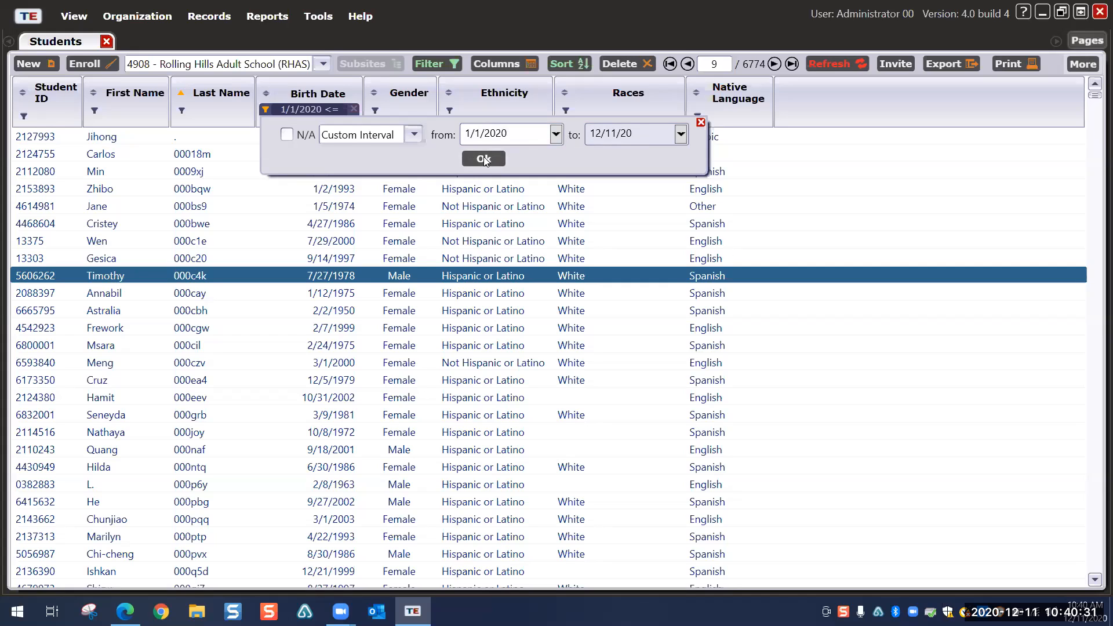
left_click(525, 135)
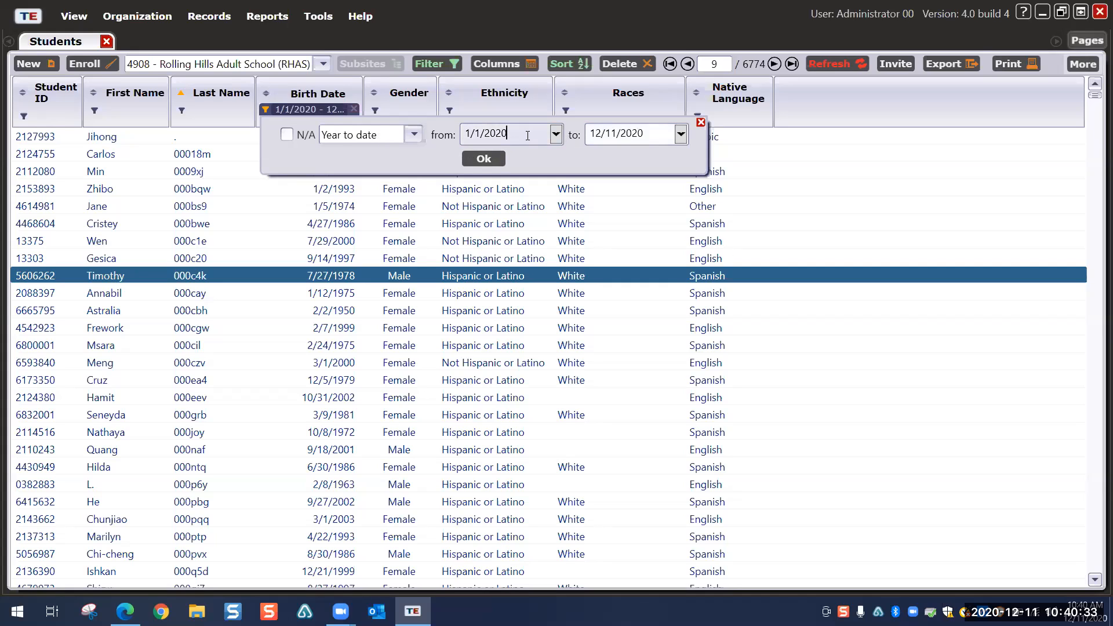
key("BackSpace")
key("BackSpace")
key("BackSpace")
key("BackSpace")
type("2010")
left_click(496, 160)
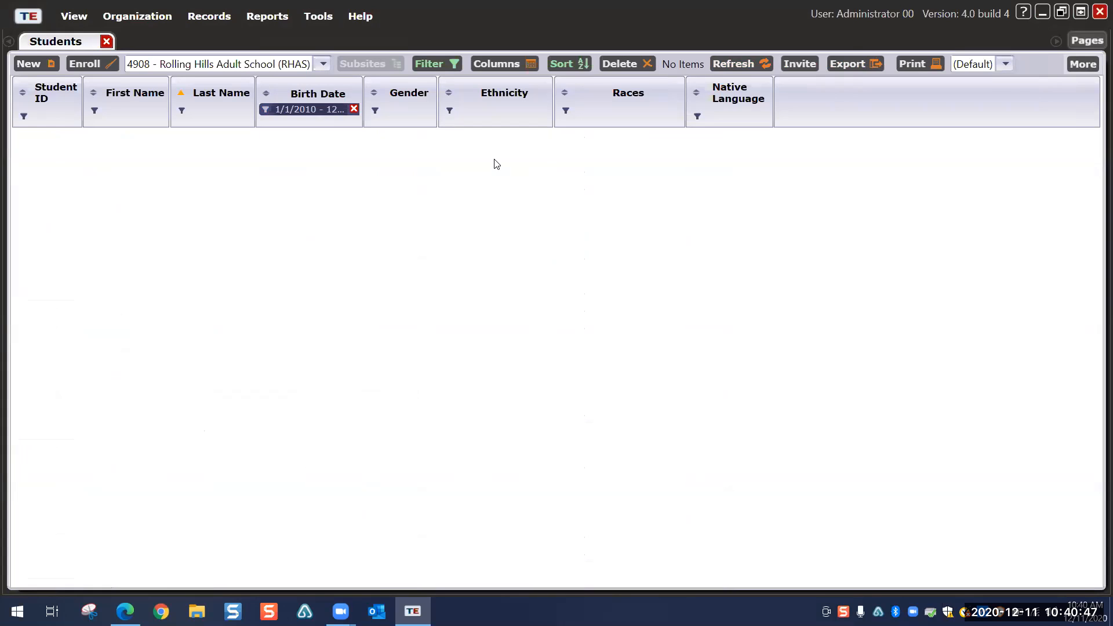
Step: Change the Birth Date filter's start date to 1/1/1970
left_click(281, 110)
left_click(500, 129)
key("BackSpace")
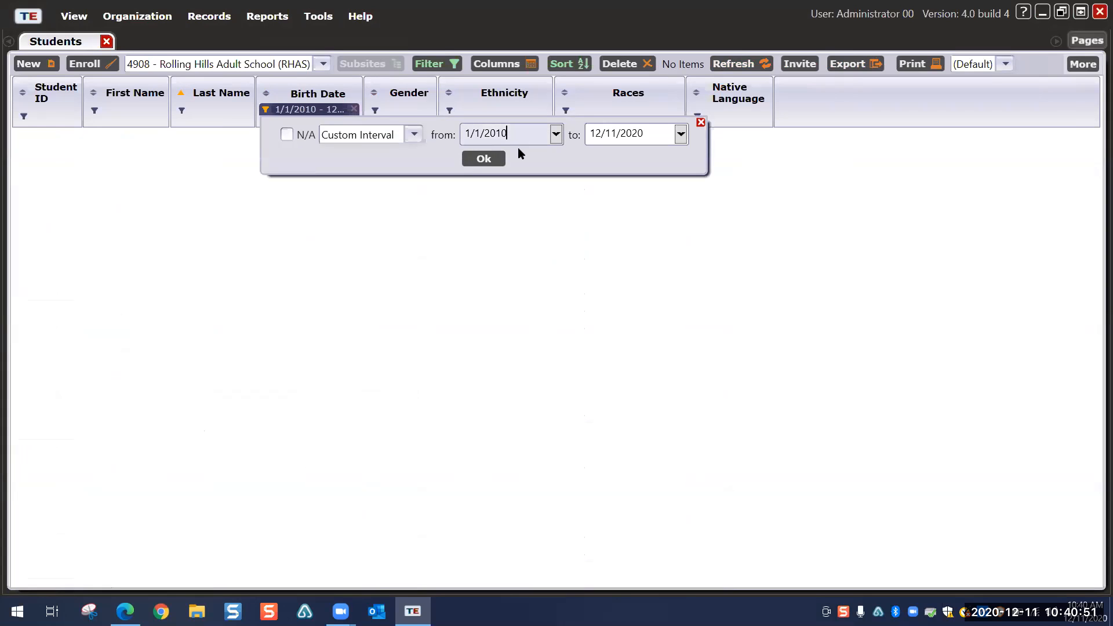
type("1970")
left_click(468, 159)
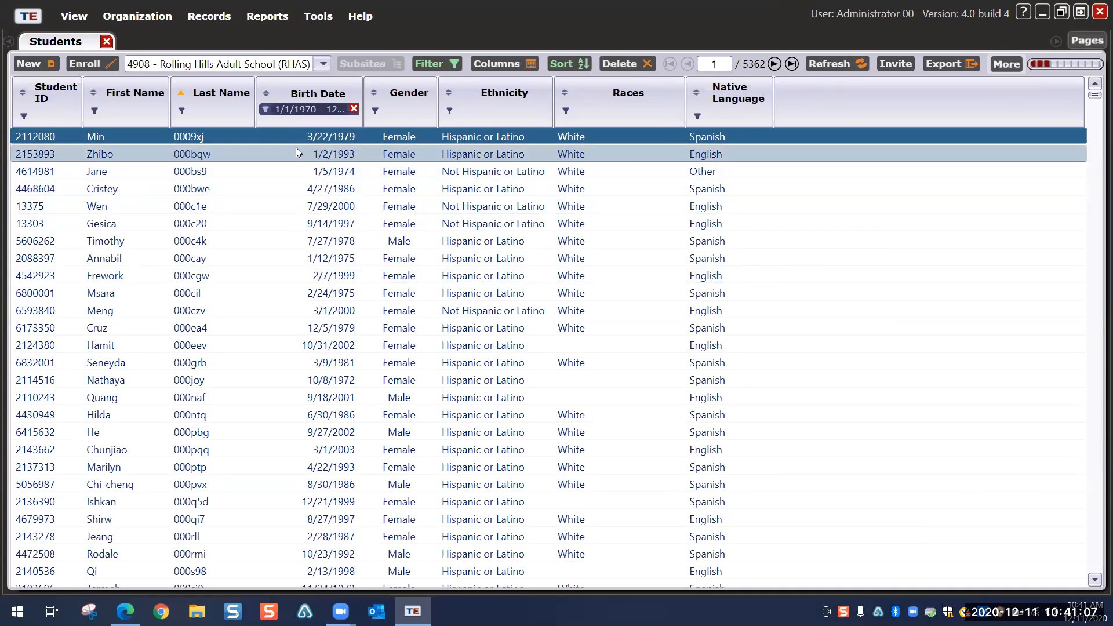
Step: Sort the filtered students by Birth Date ascending
left_click(266, 111)
left_click(488, 135)
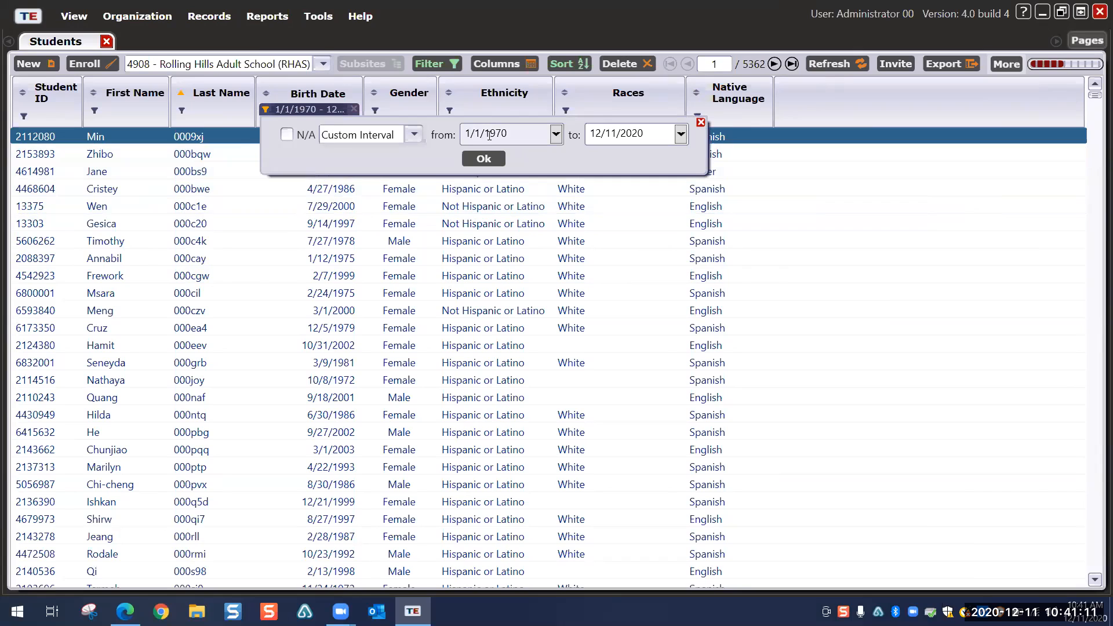
left_click(866, 123)
left_click(266, 94)
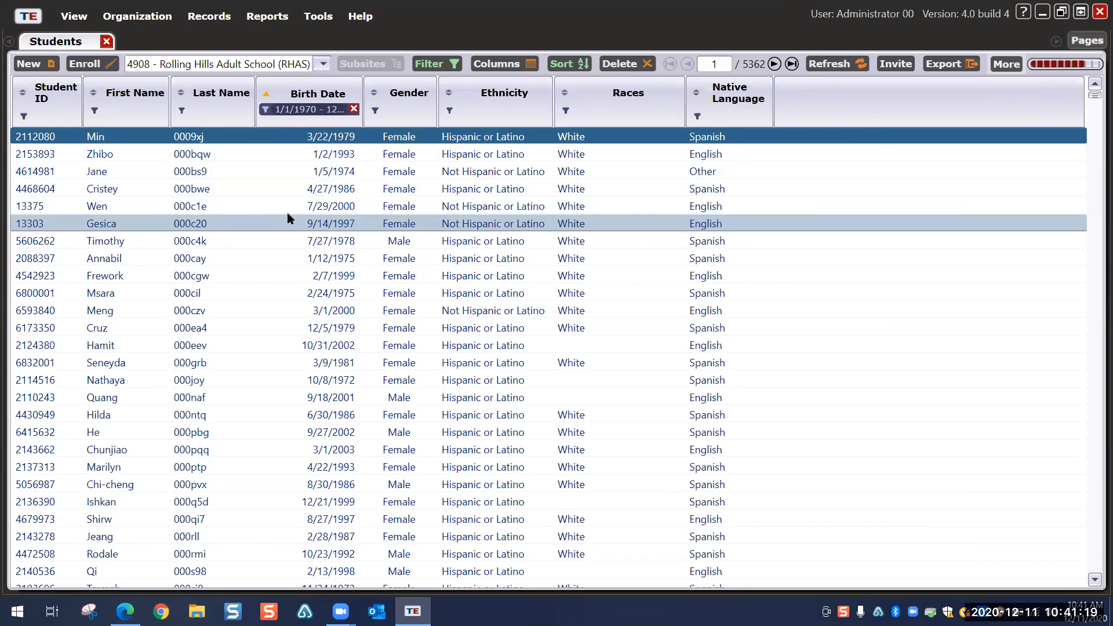
Step: Remove the Birth Date filter and show the Native Language filter choices
left_click(354, 109)
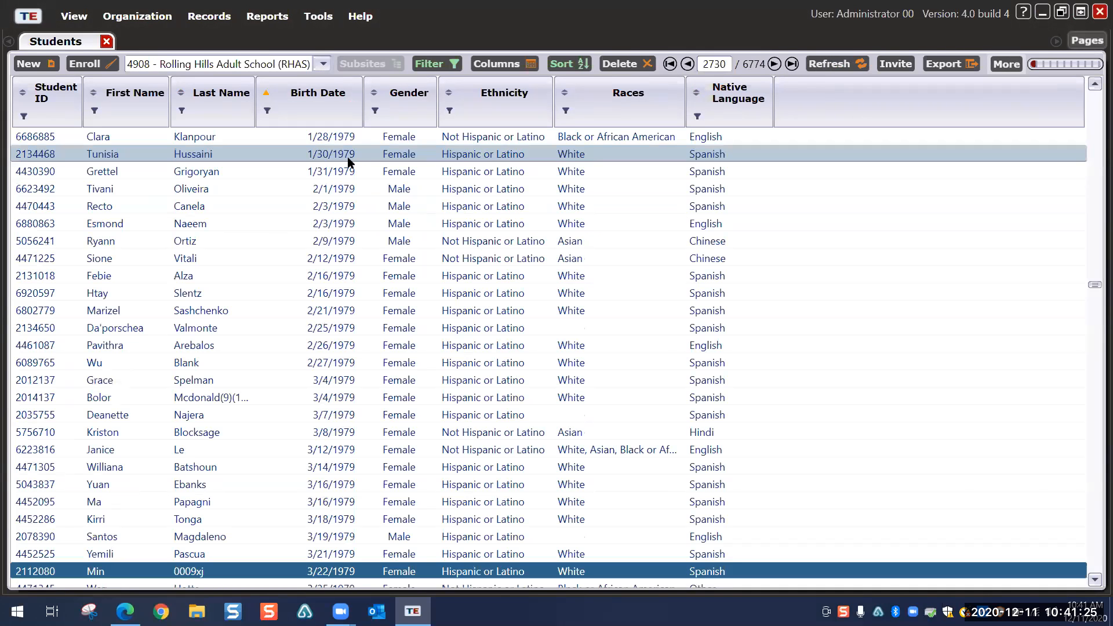
left_click(697, 116)
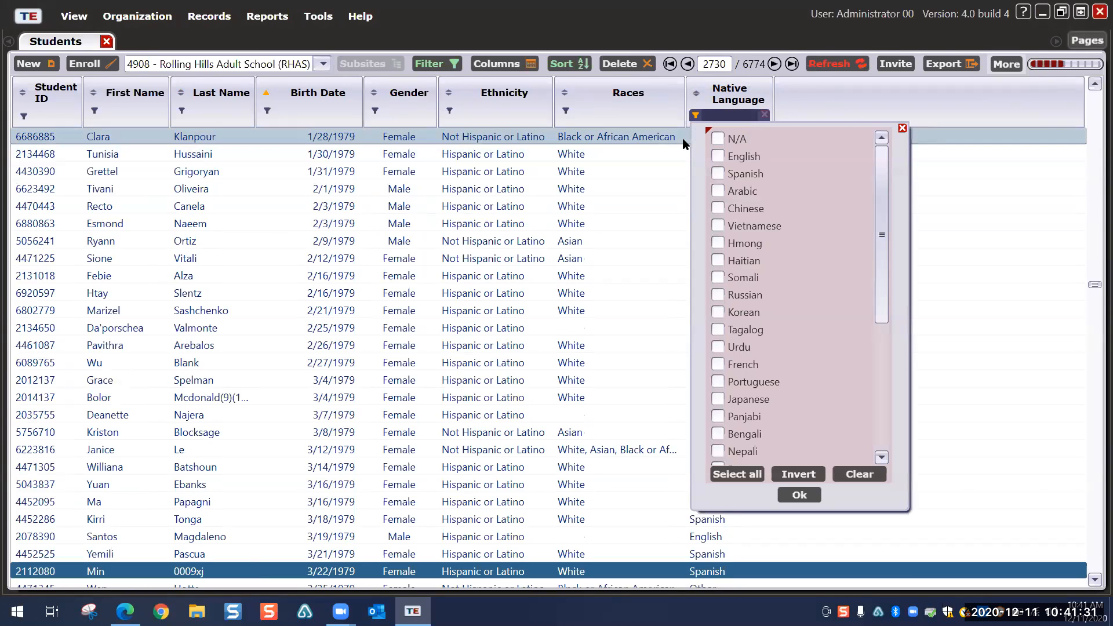
Step: Filter Native Language to Spanish, leaving 3561 pages of students
left_click_drag(882, 268, 898, 400)
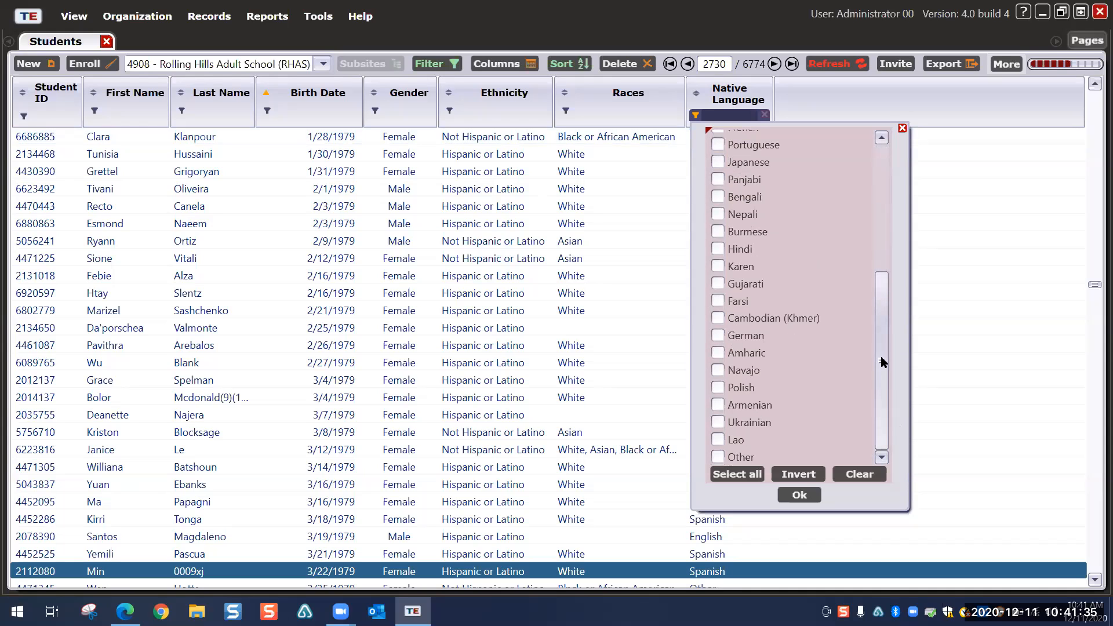
left_click_drag(878, 335, 874, 138)
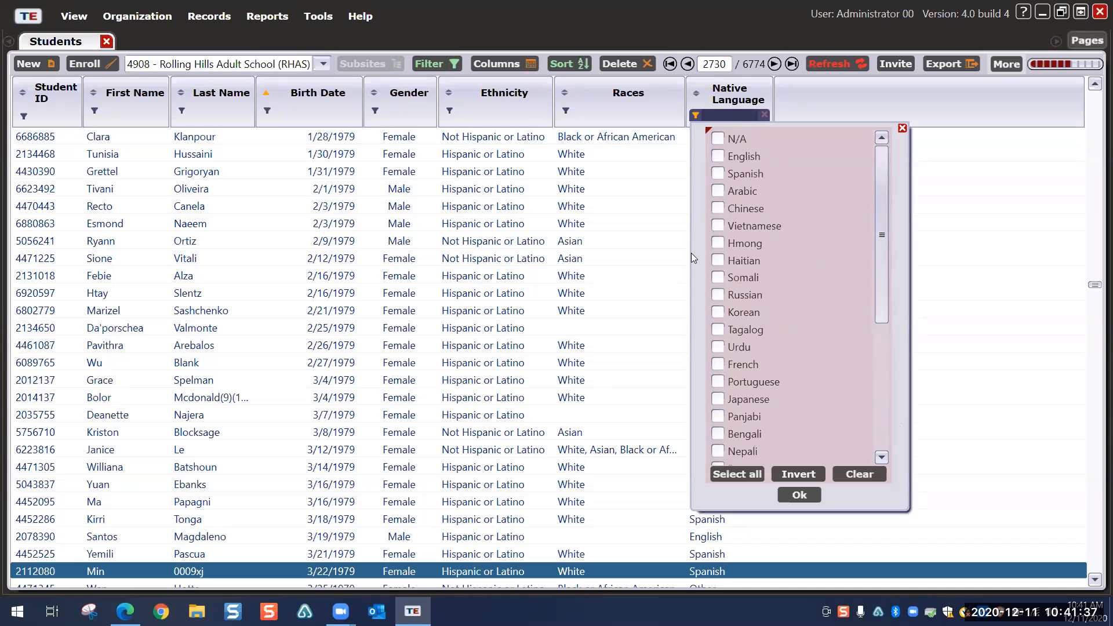
left_click(718, 173)
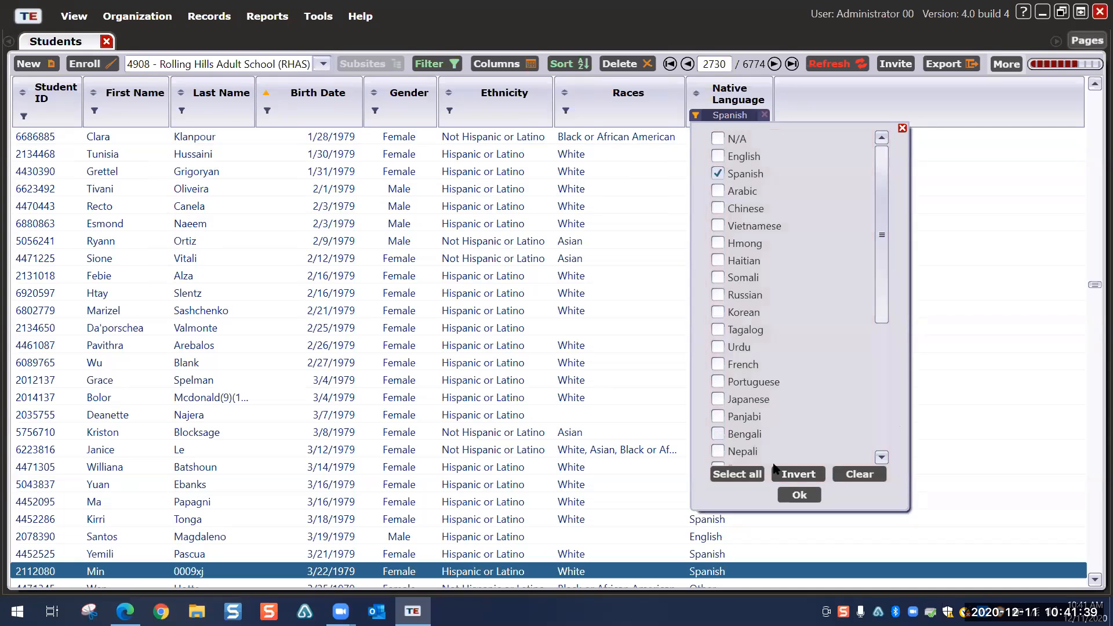
left_click(793, 493)
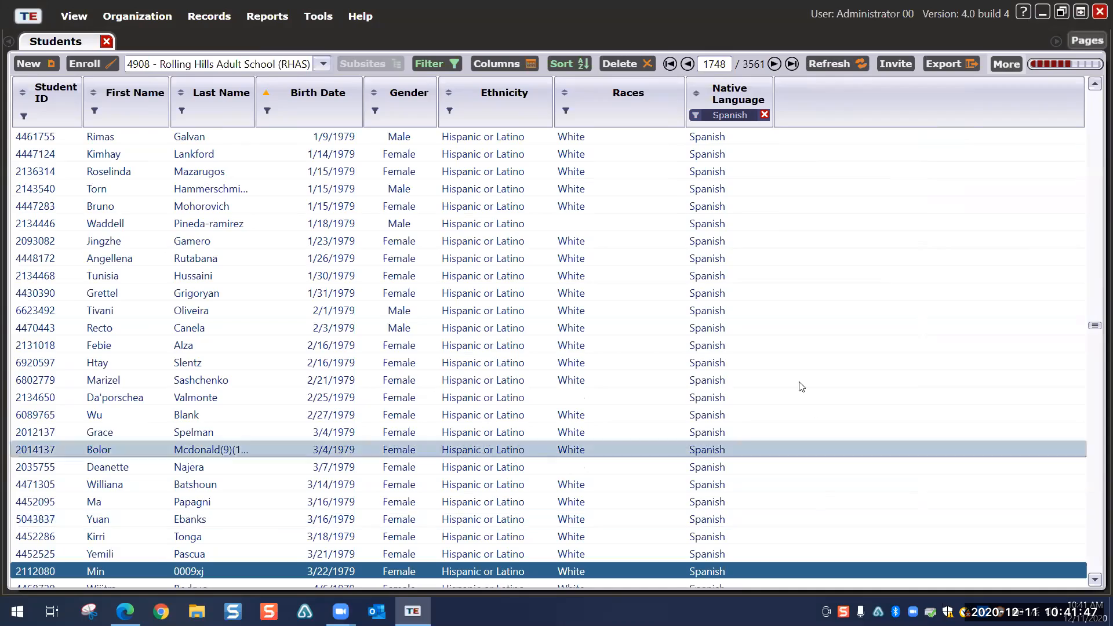
scroll(797, 350, "down", 9)
Step: Add a Female Gender filter to the Spanish-speaking student list
scroll(797, 353, "up", 11)
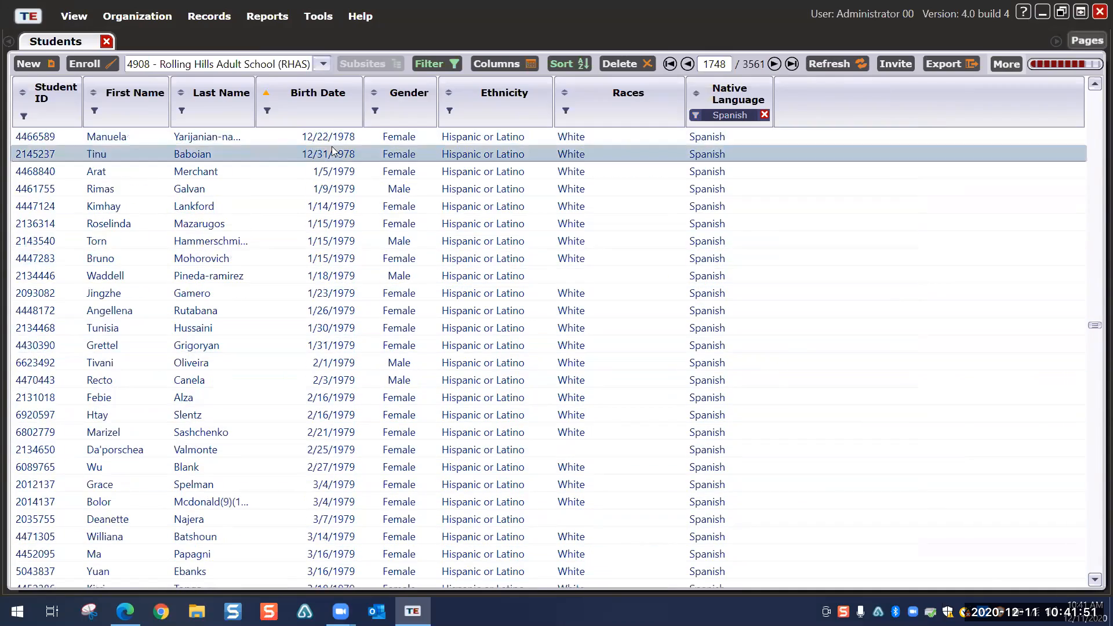
left_click(374, 110)
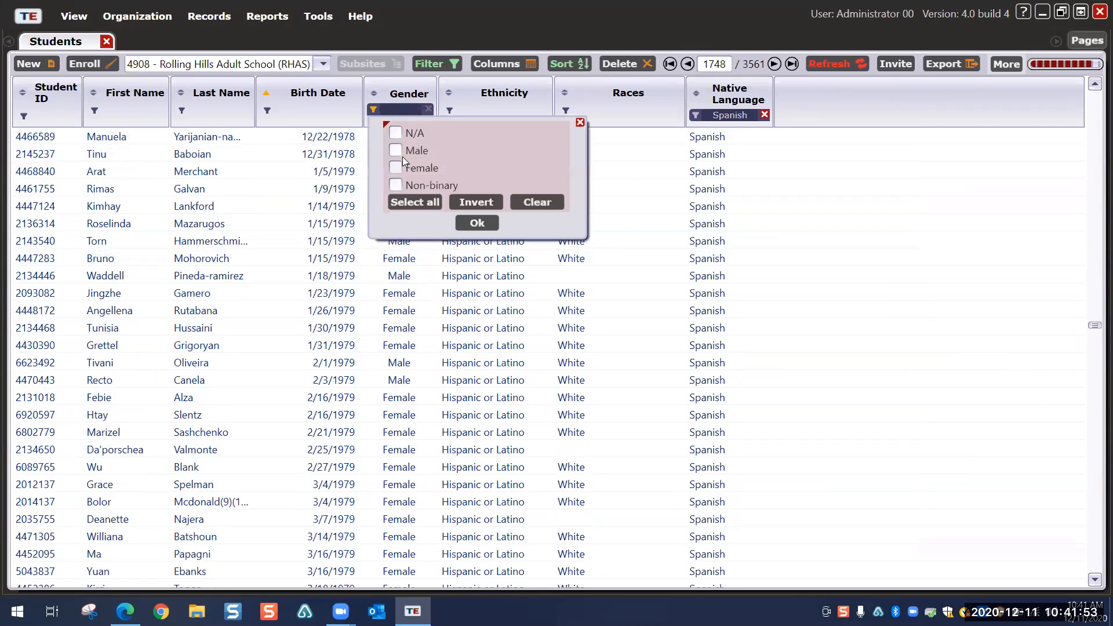
left_click(397, 167)
left_click(470, 223)
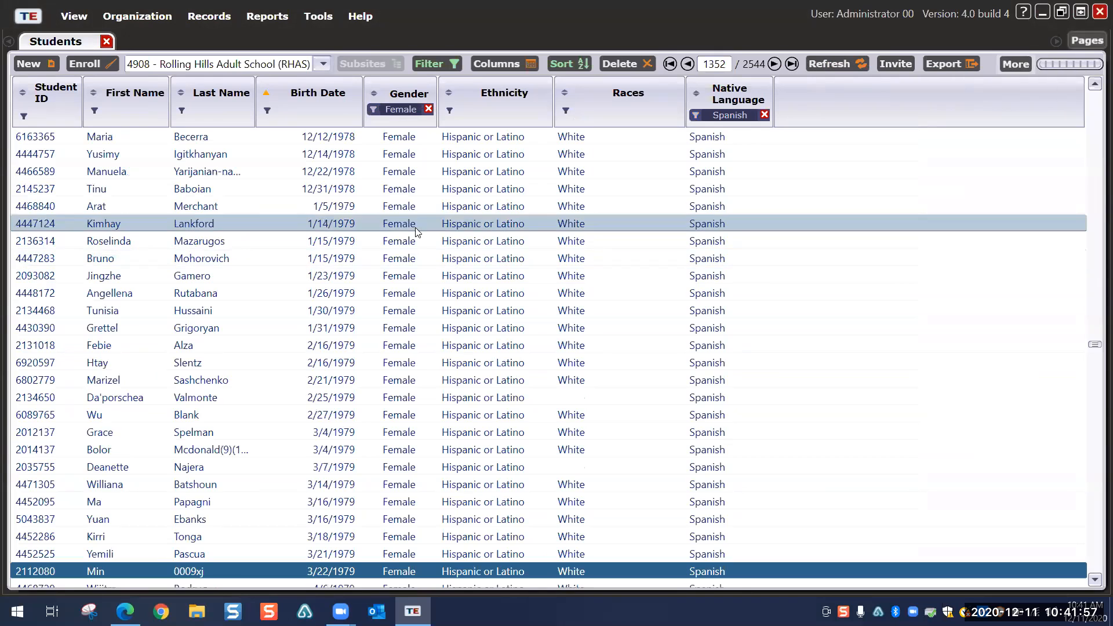
Step: Sort the students by First Name ascending
left_click(94, 95)
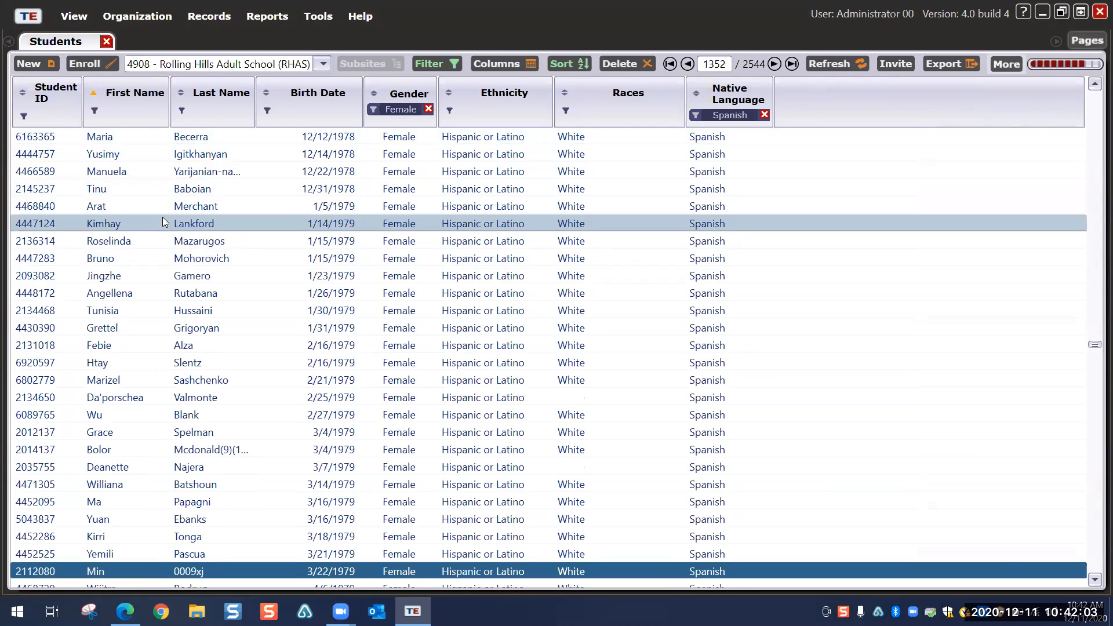
scroll(165, 222, "up", 7)
scroll(165, 222, "up", 4)
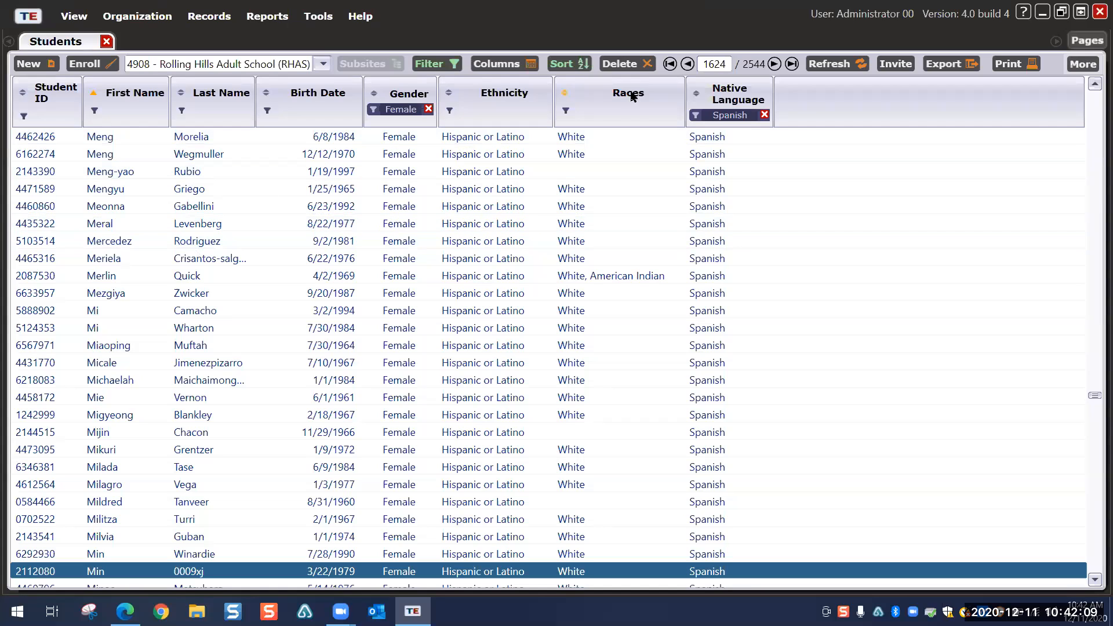
left_click(1007, 64)
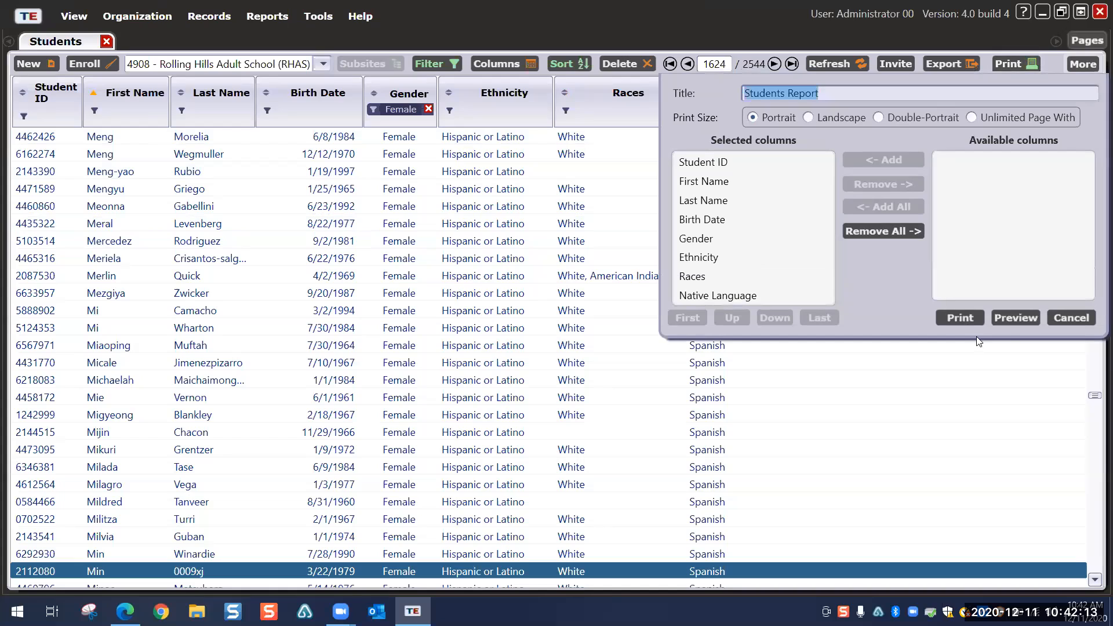
left_click(1009, 317)
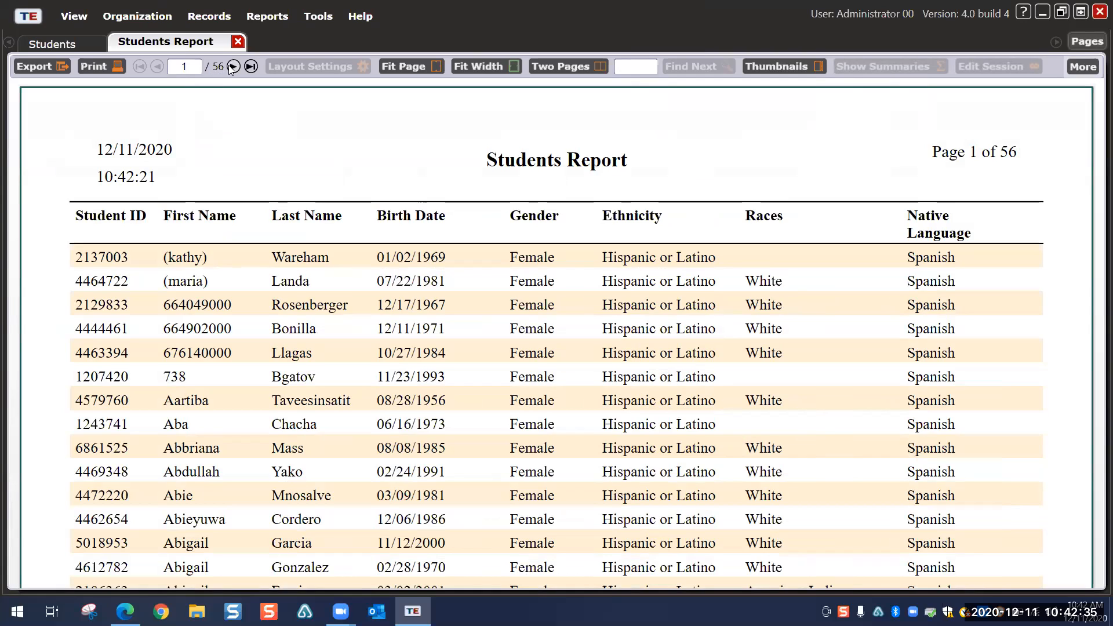
left_click(238, 42)
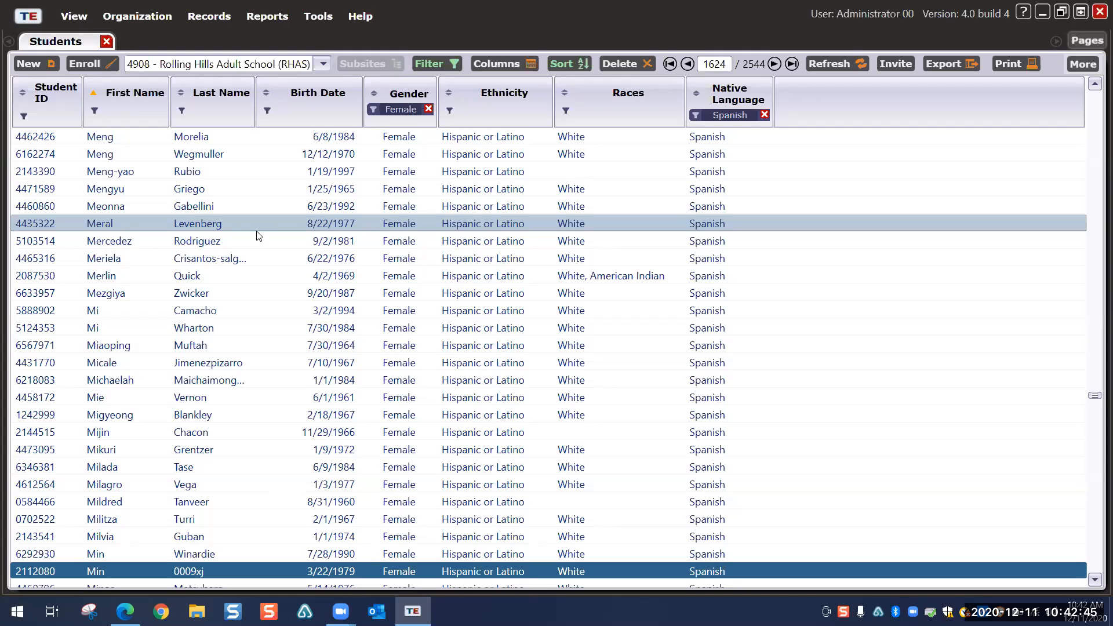
Step: Review the Export dialog's file formats for 'Students Lister', then cancel without saving
left_click(942, 62)
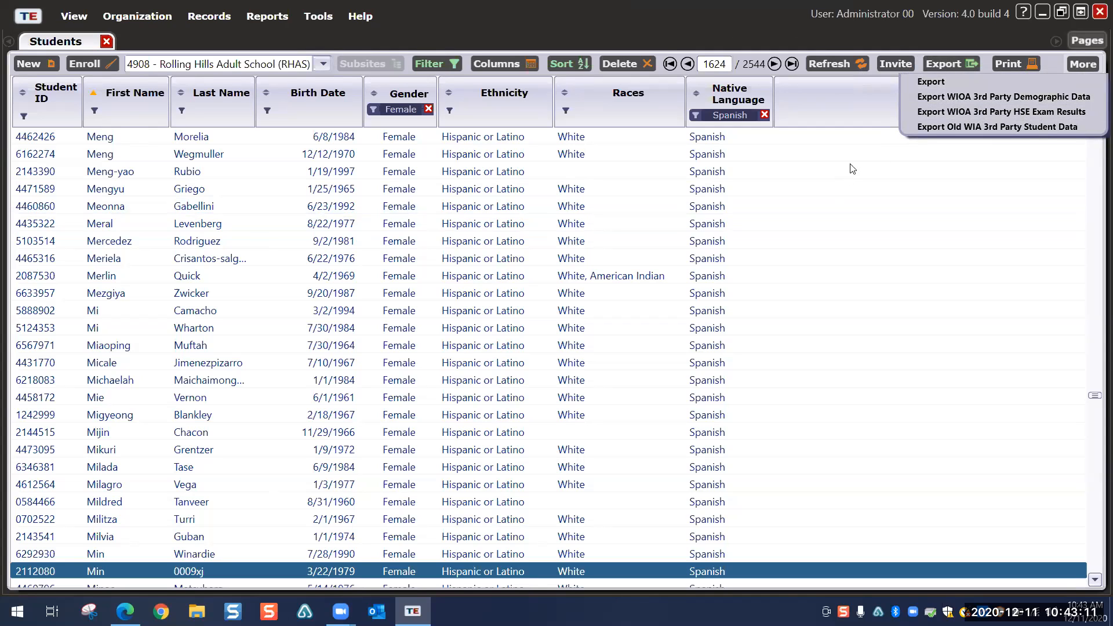
left_click(928, 81)
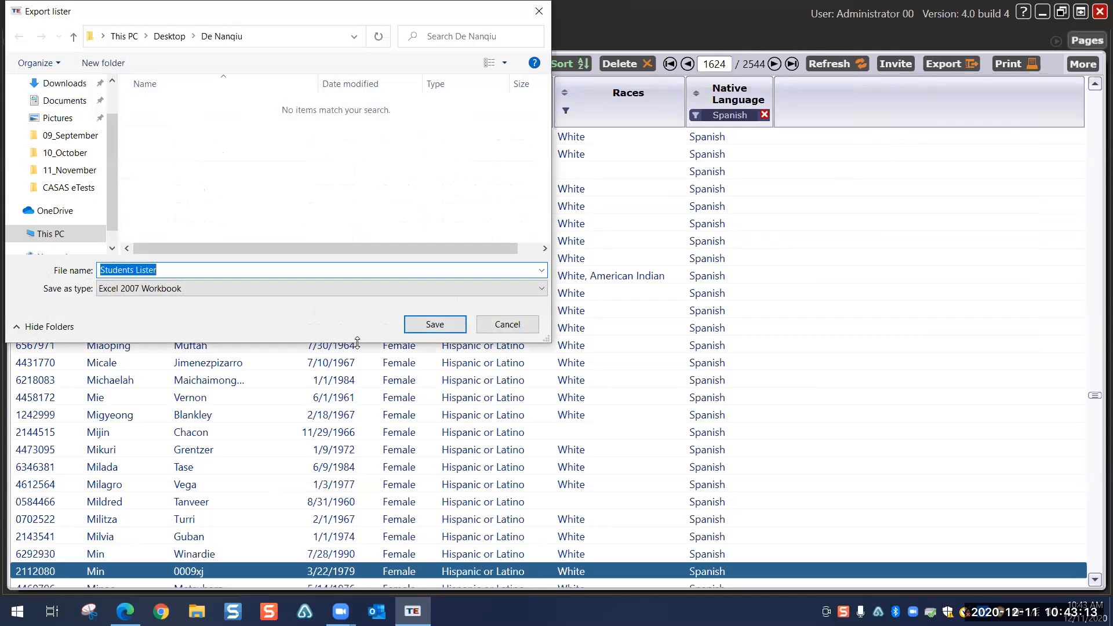
left_click(542, 288)
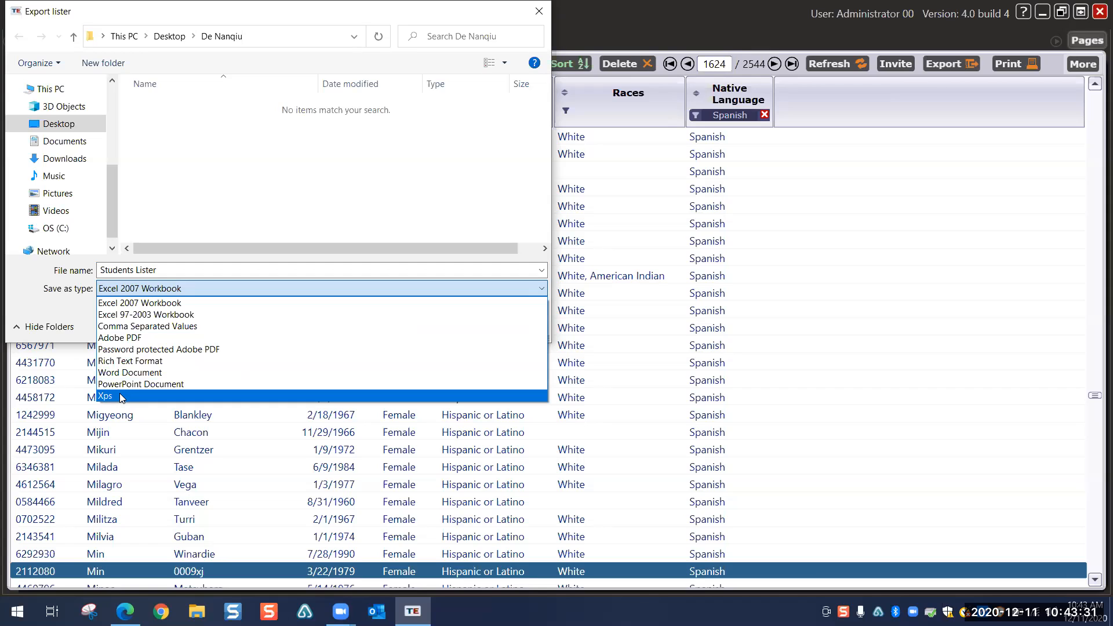
left_click(436, 265)
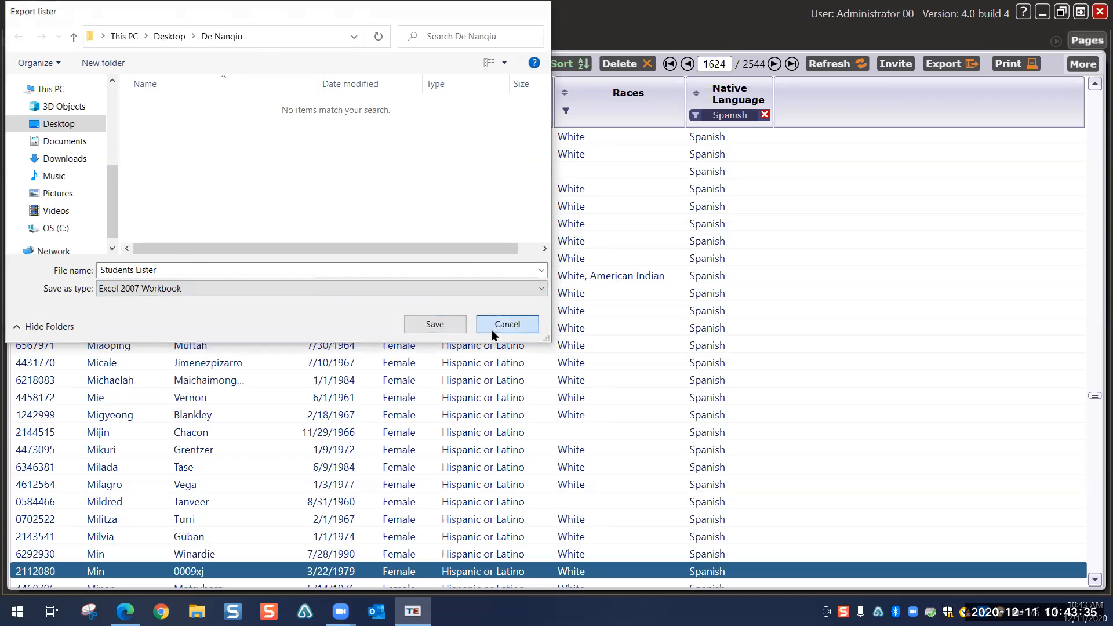
left_click(491, 329)
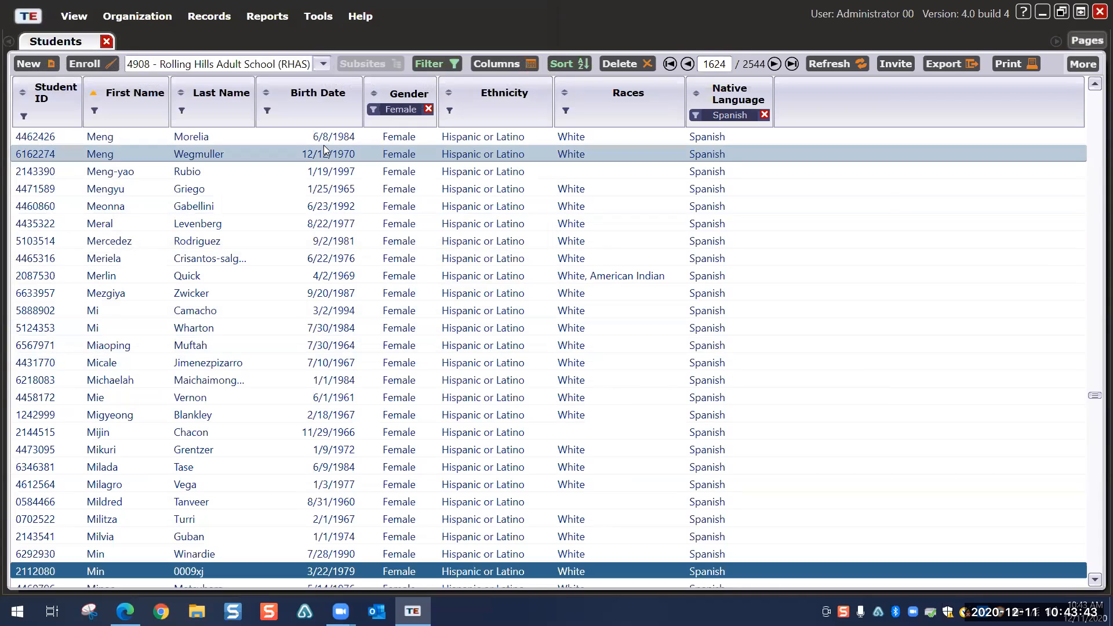
Step: Remove the Spanish Native Language and Female Gender filters
left_click(765, 114)
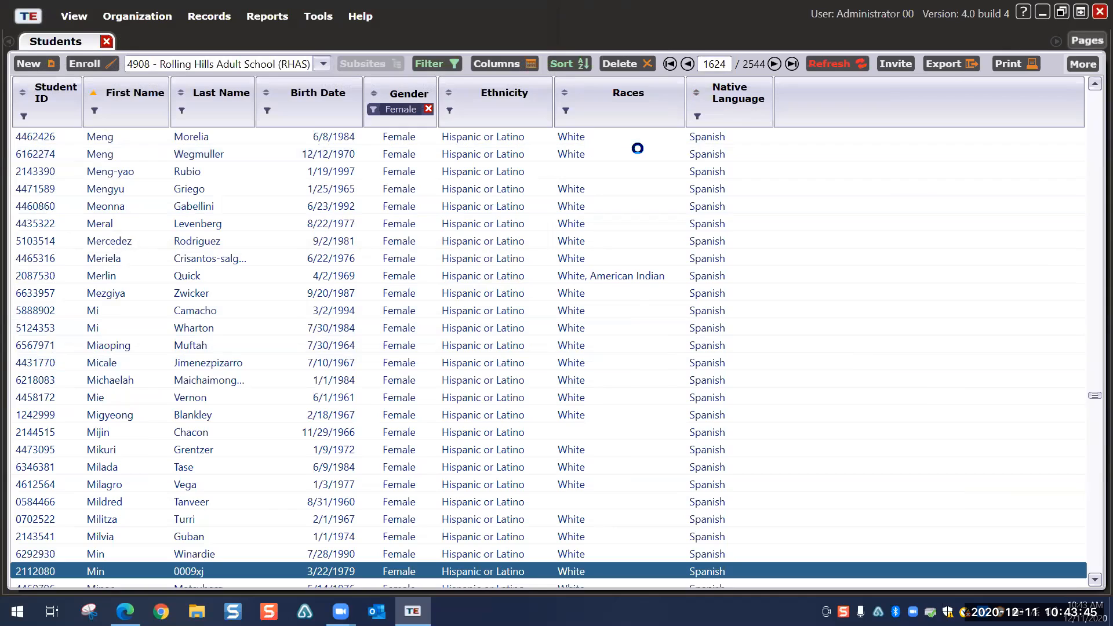
left_click(427, 109)
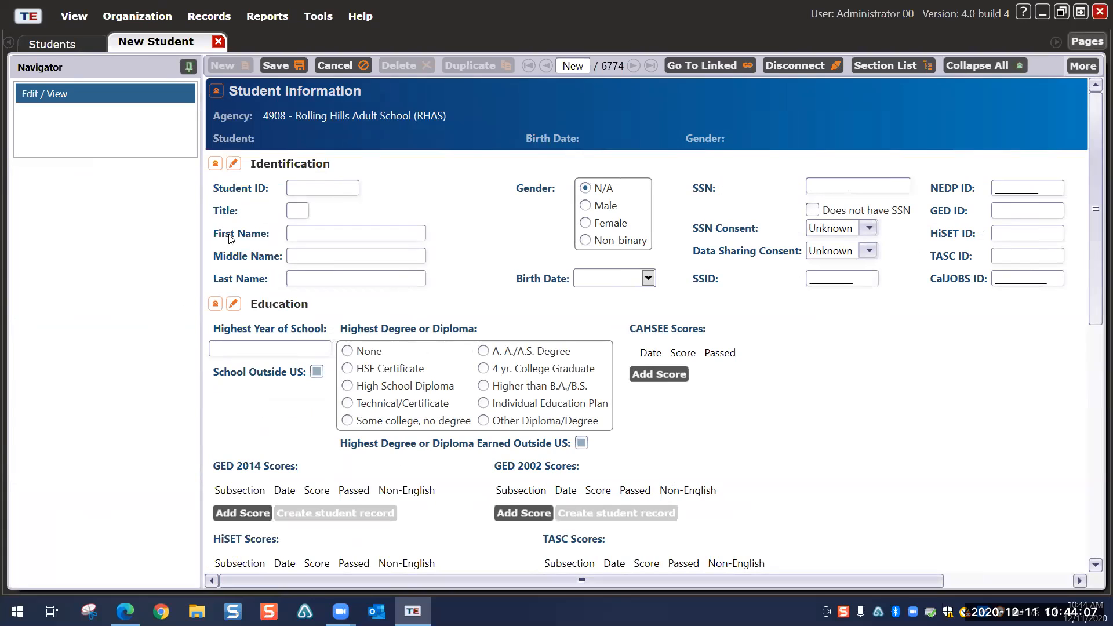
Step: Fill the Student ID, First Name and Last Name fields with the new student's ID and name
left_click(309, 232)
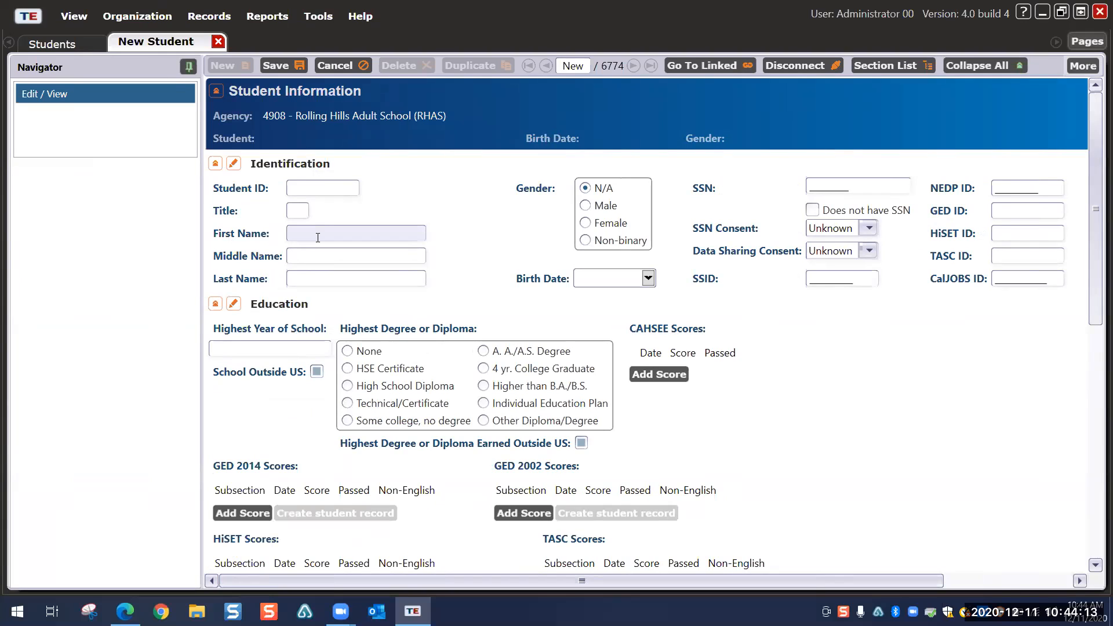
left_click(326, 189)
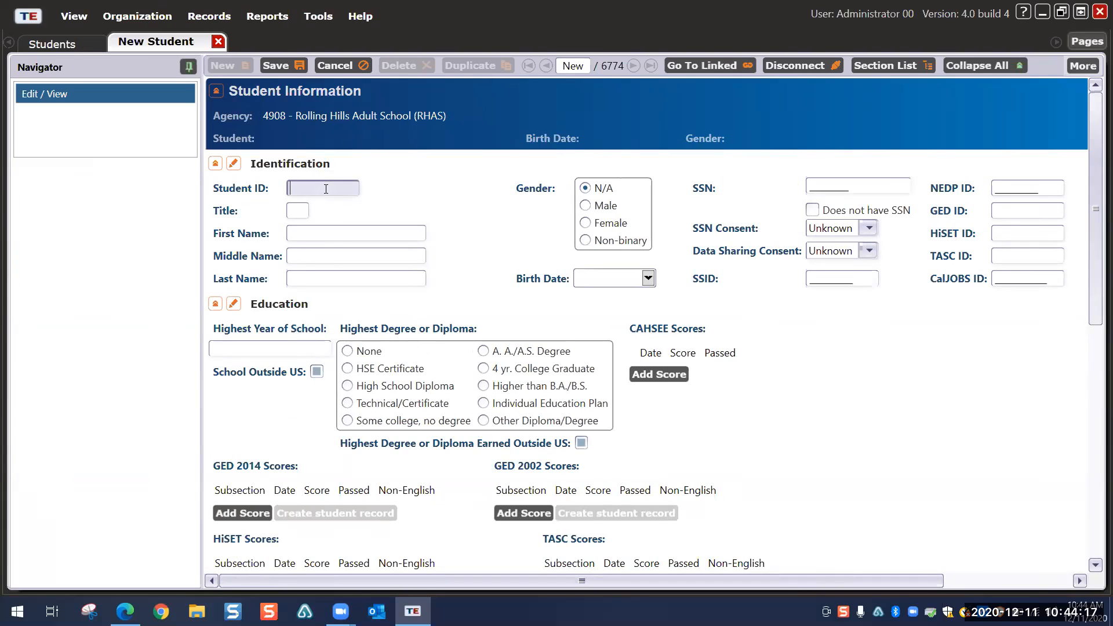
type("Oscar123")
left_click(296, 233)
type("Osca")
key("Tab")
key("Tab")
type("Pena")
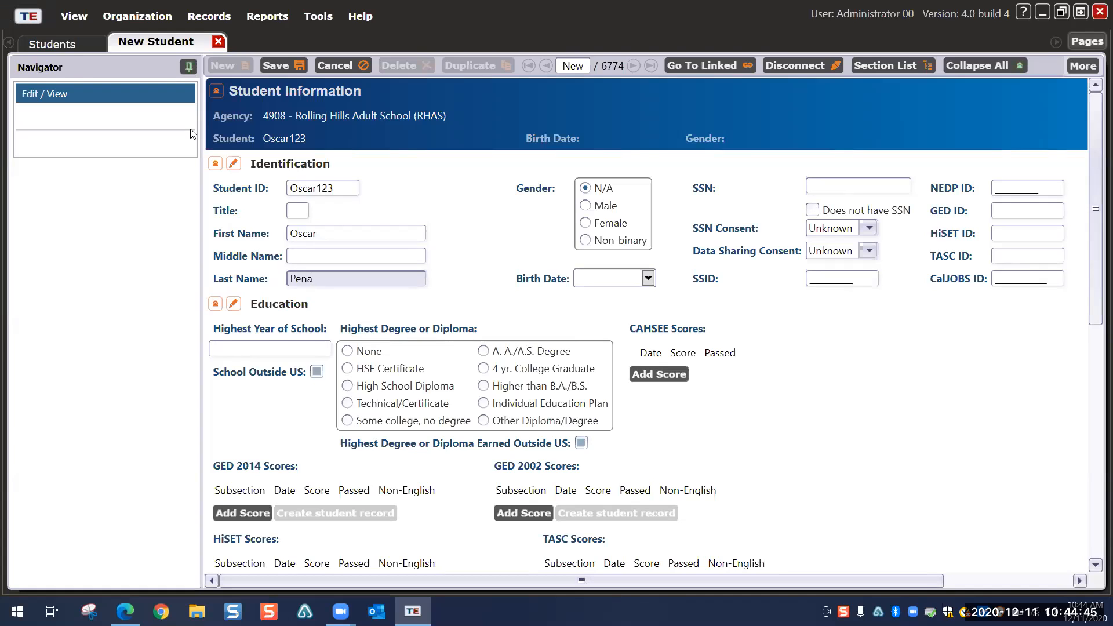
Step: Try saving, decline the missing-gender warning, and mark the student's gender as Male
left_click(276, 65)
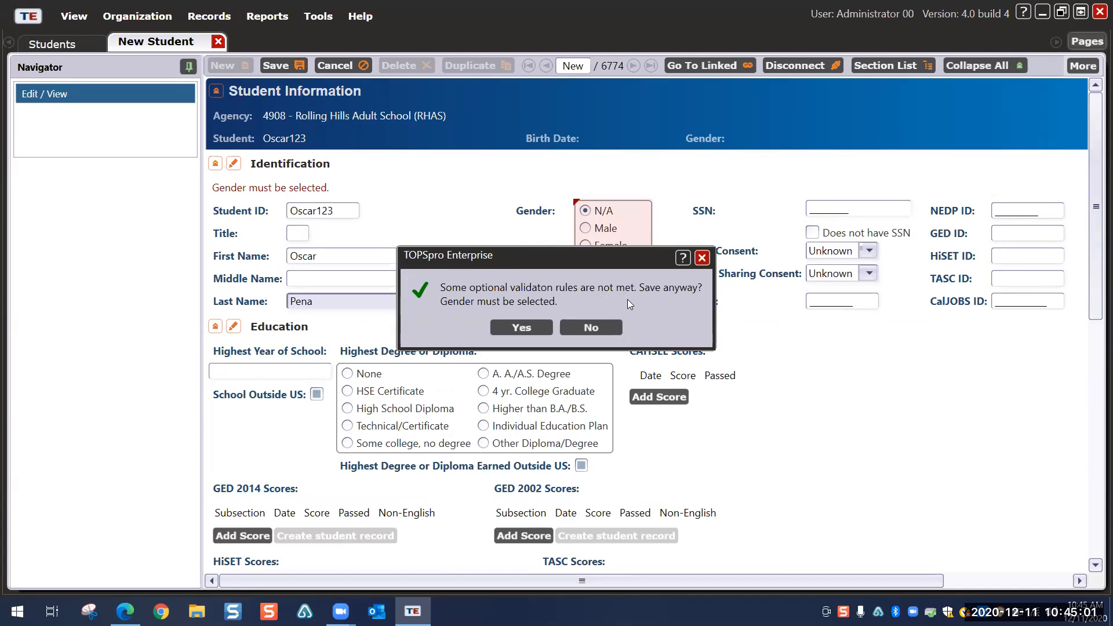
left_click(587, 327)
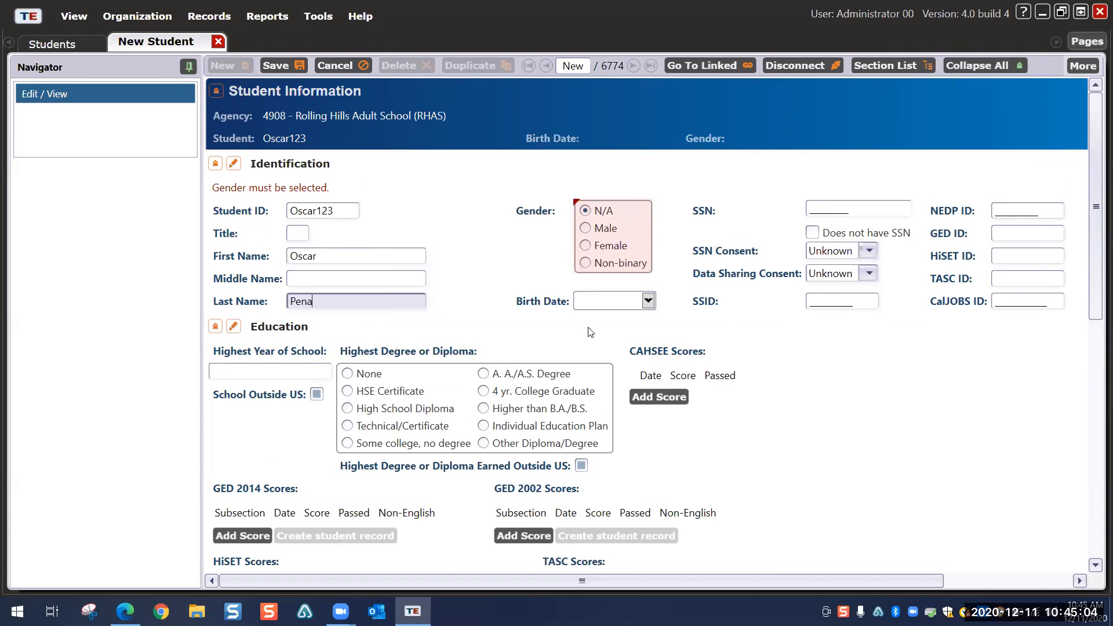
left_click(587, 228)
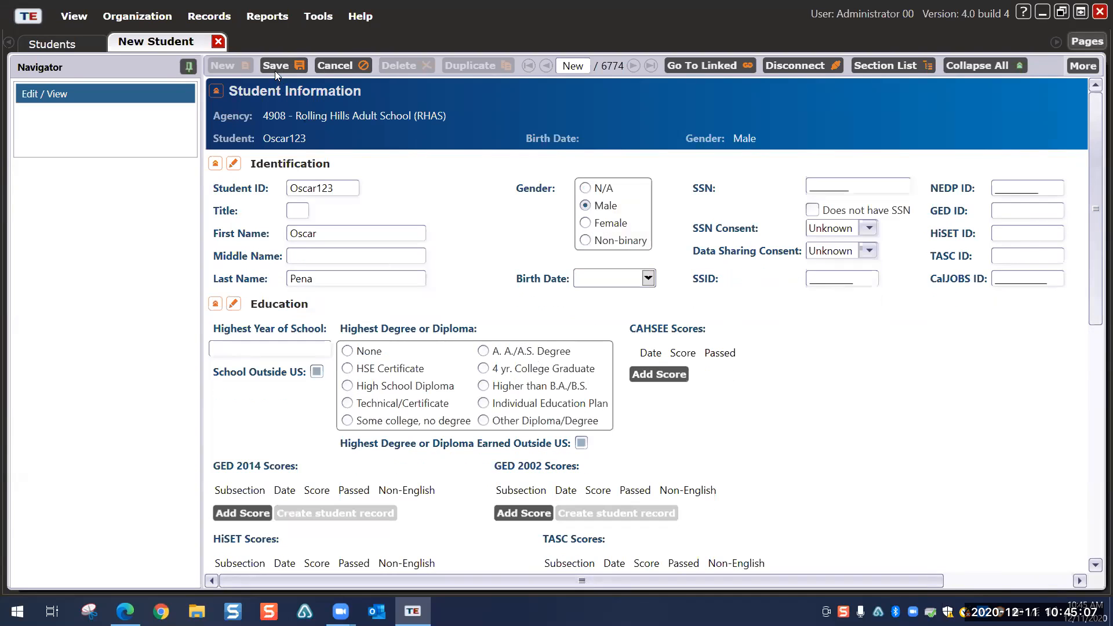
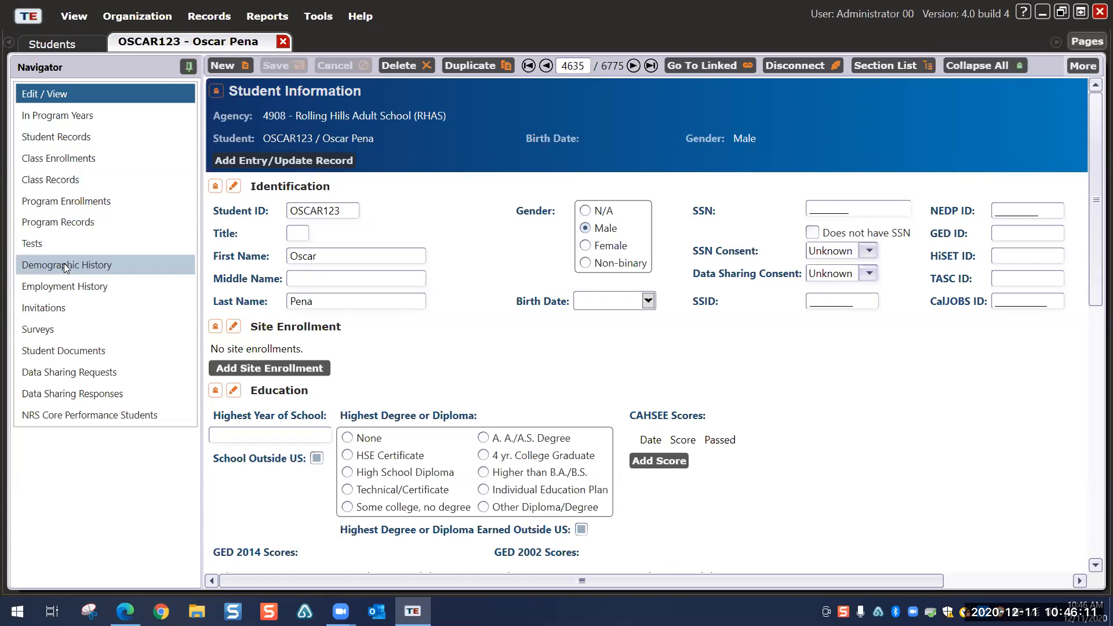
Step: Move between the demo student's record tab and the Students tab, ending on the Students list
left_click(71, 47)
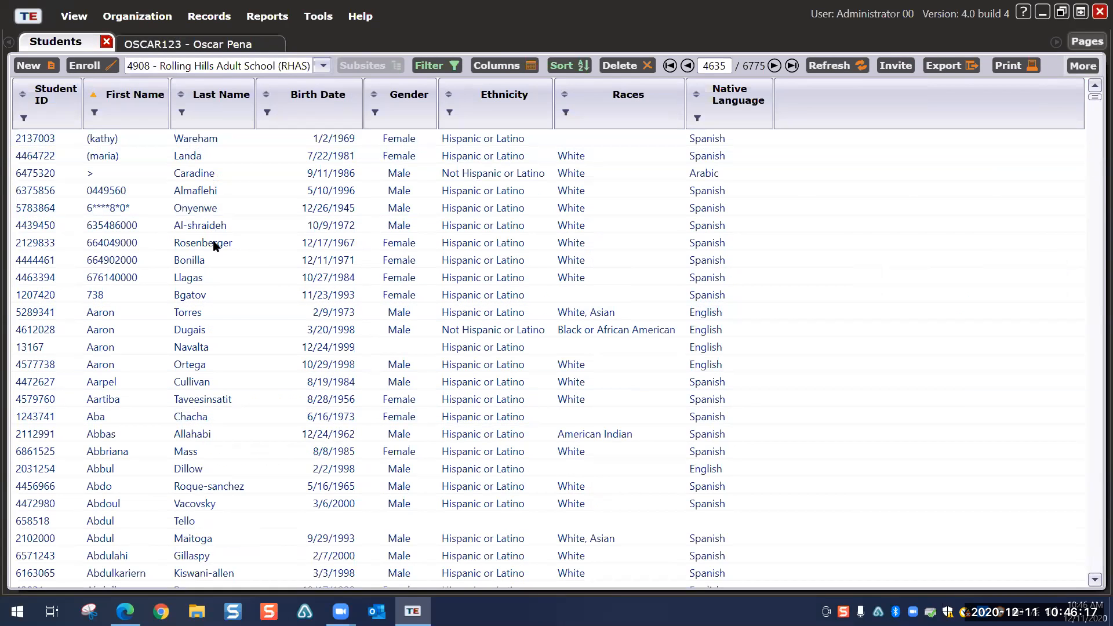
left_click(191, 44)
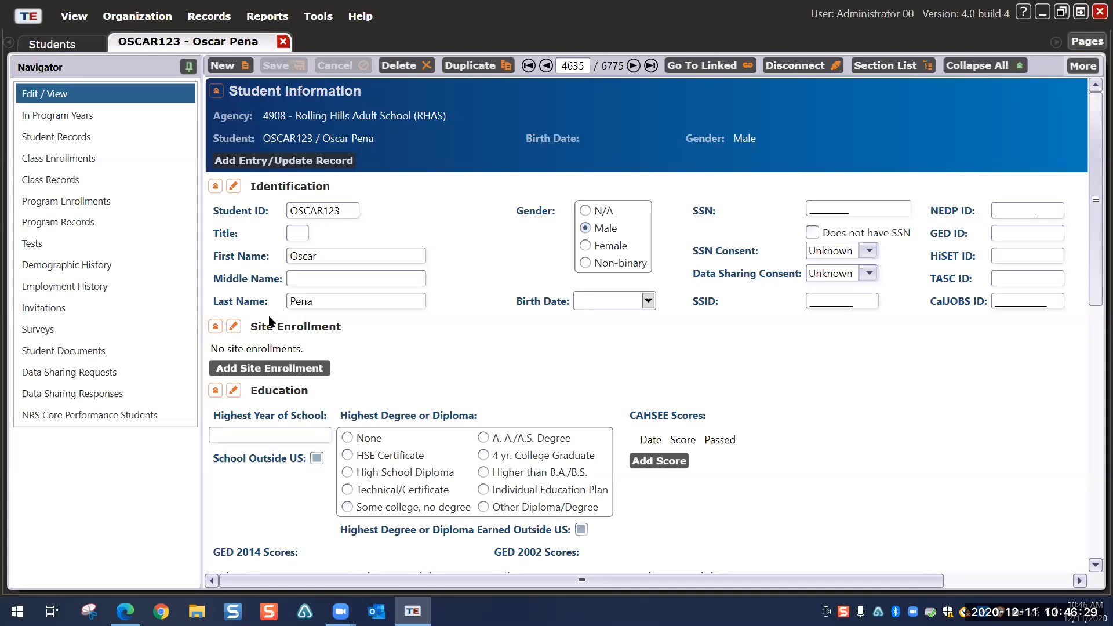
left_click(54, 42)
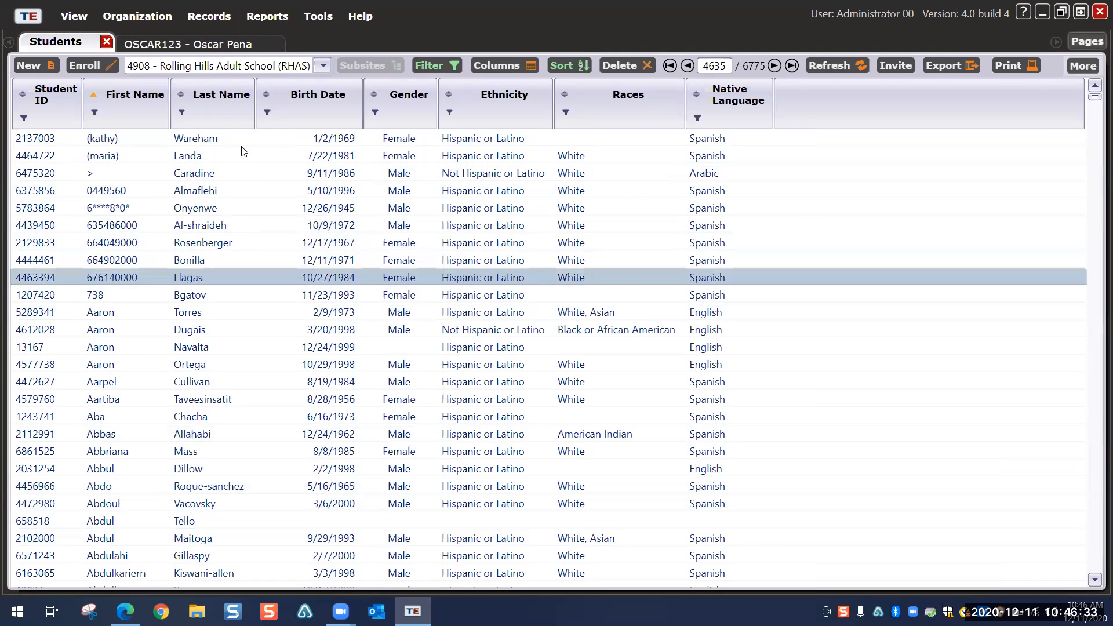
left_click(206, 225)
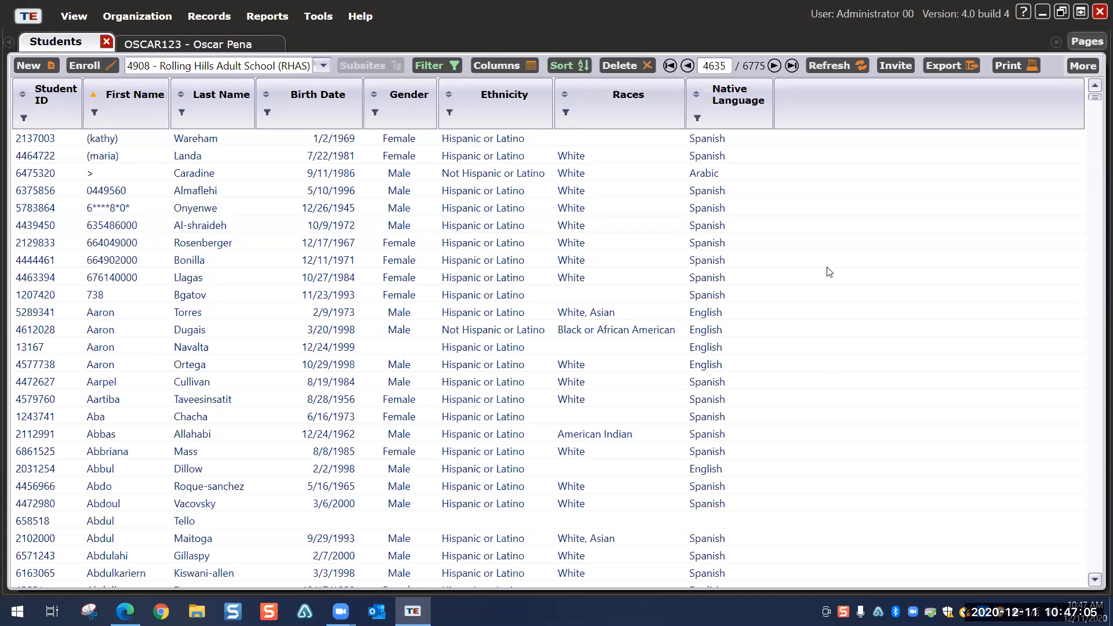
left_click(188, 44)
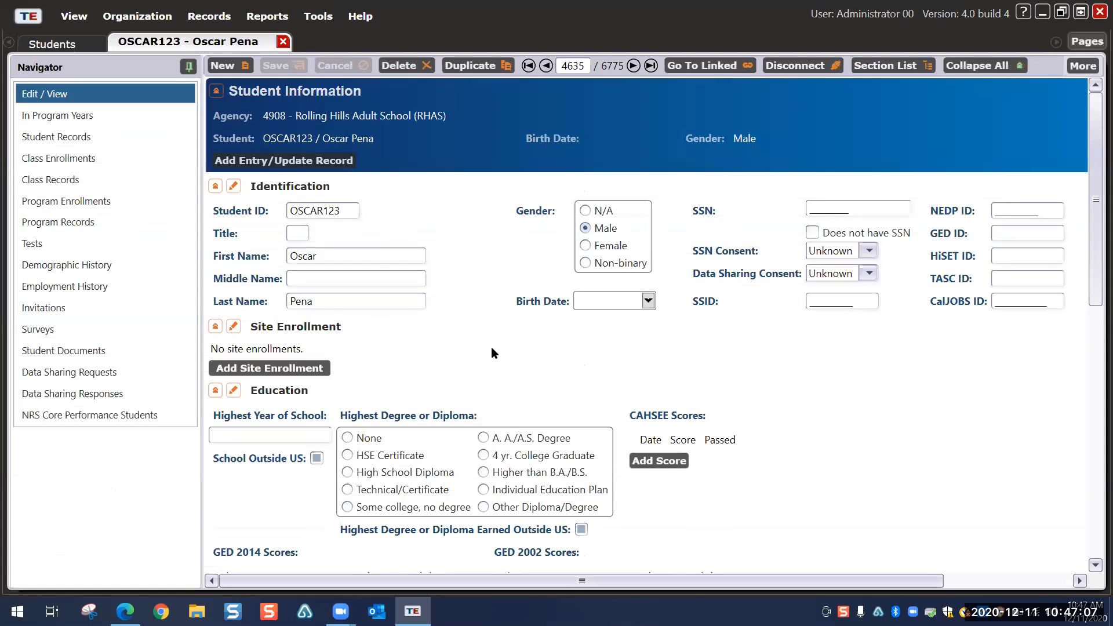
left_click(58, 44)
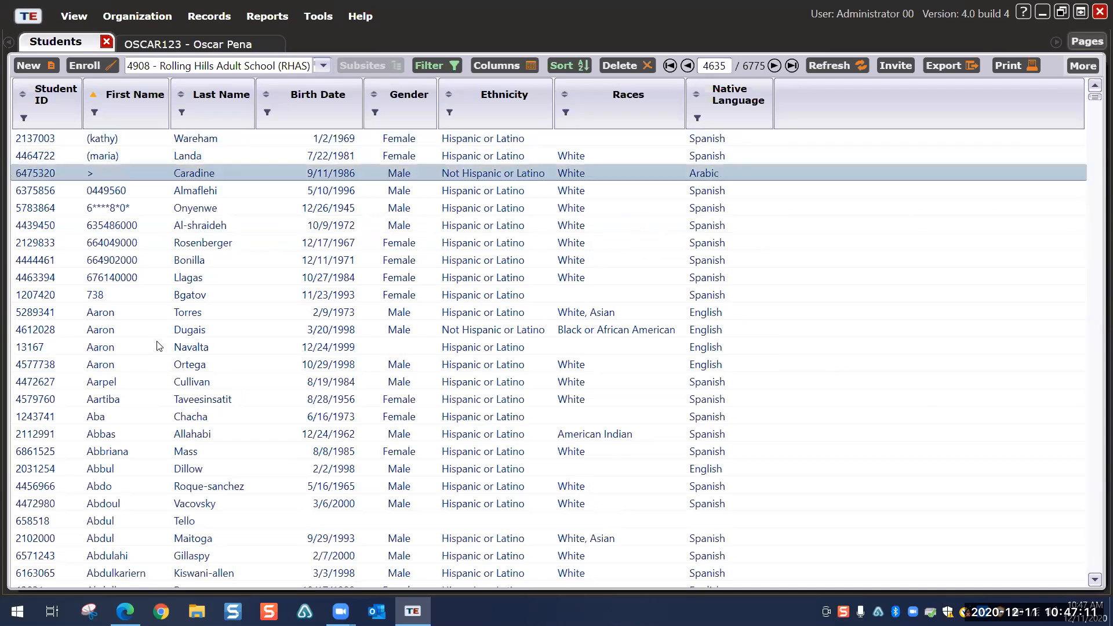
left_click(362, 190)
left_click(304, 171)
Step: Filter the Student ID column to IDs starting with the demo student's ID
left_click(440, 62)
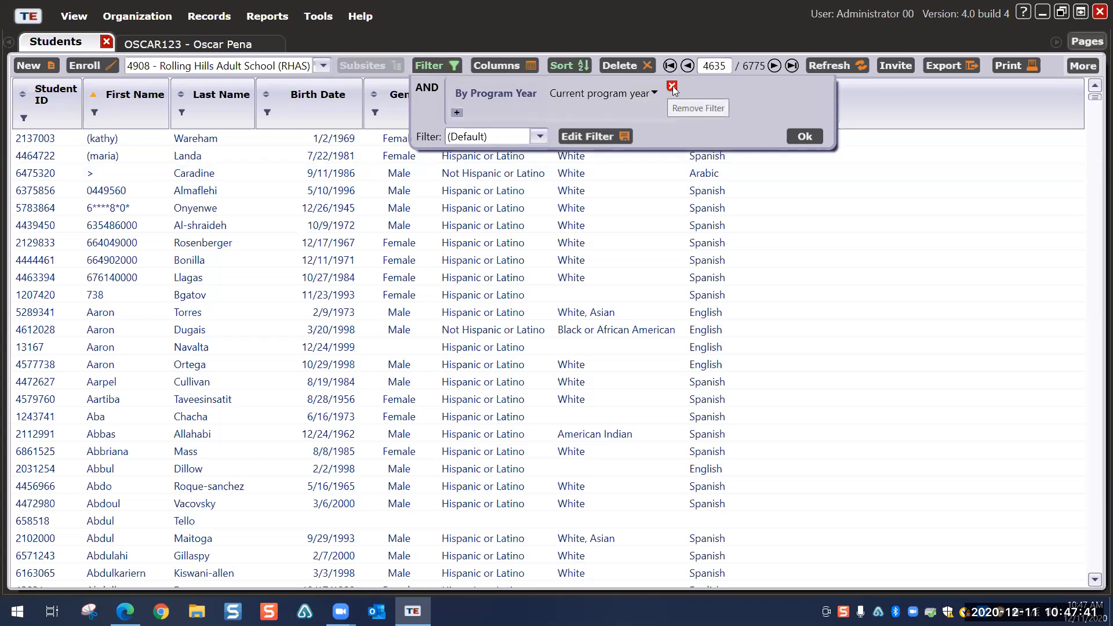
left_click(863, 94)
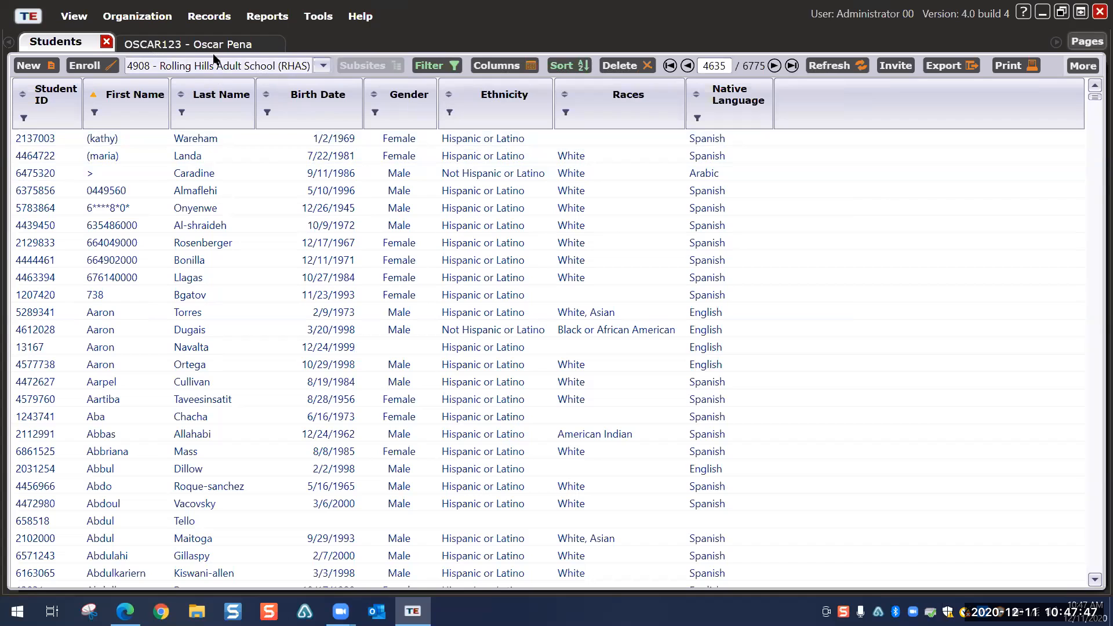
left_click(22, 42)
left_click(61, 42)
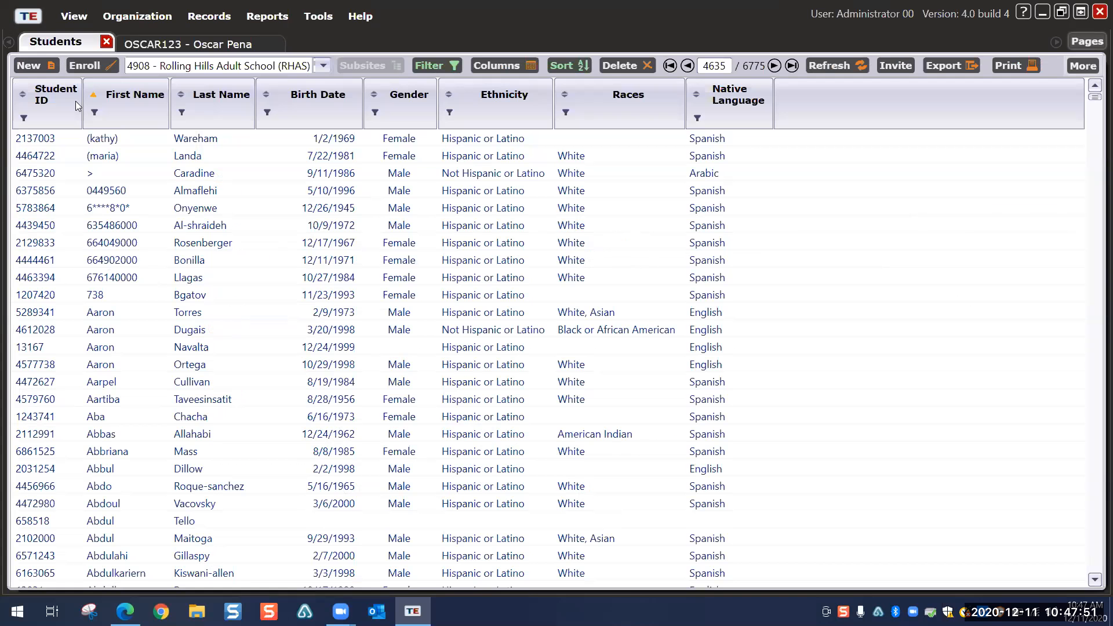
left_click(23, 118)
type("Oscar123")
left_click(113, 163)
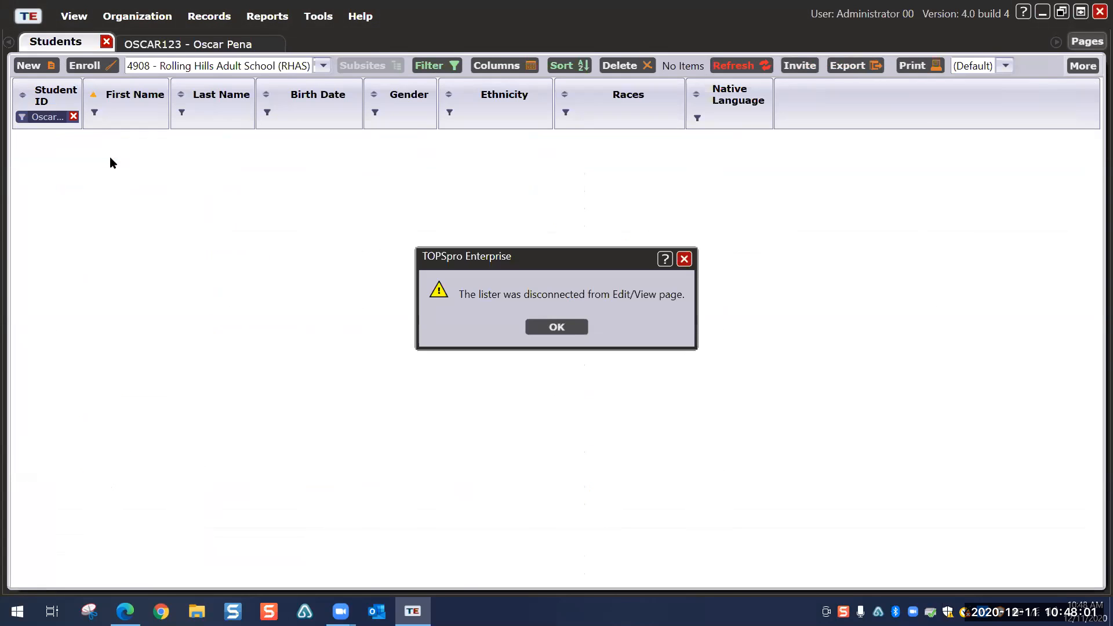
left_click(555, 327)
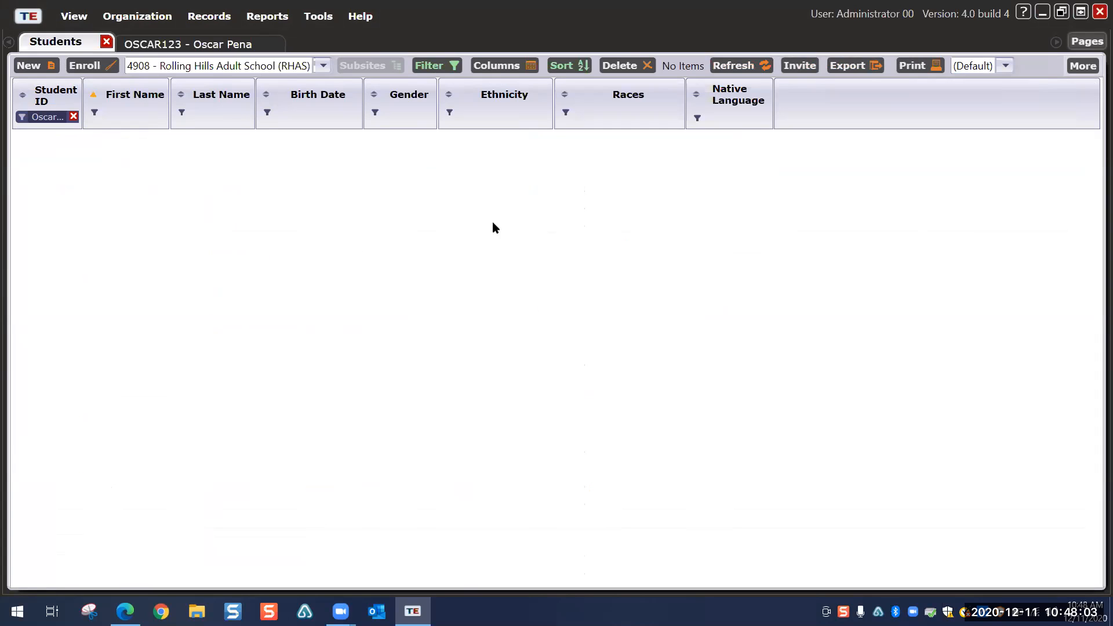
Step: Remove the By Program Year condition from the list filter and reload
left_click(429, 65)
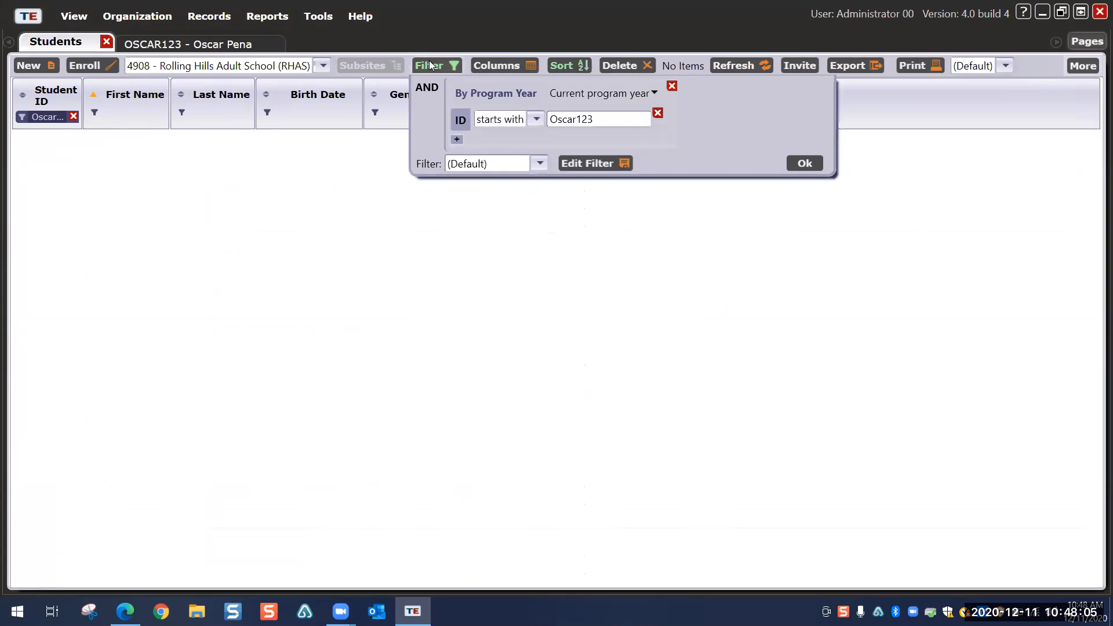
left_click(672, 85)
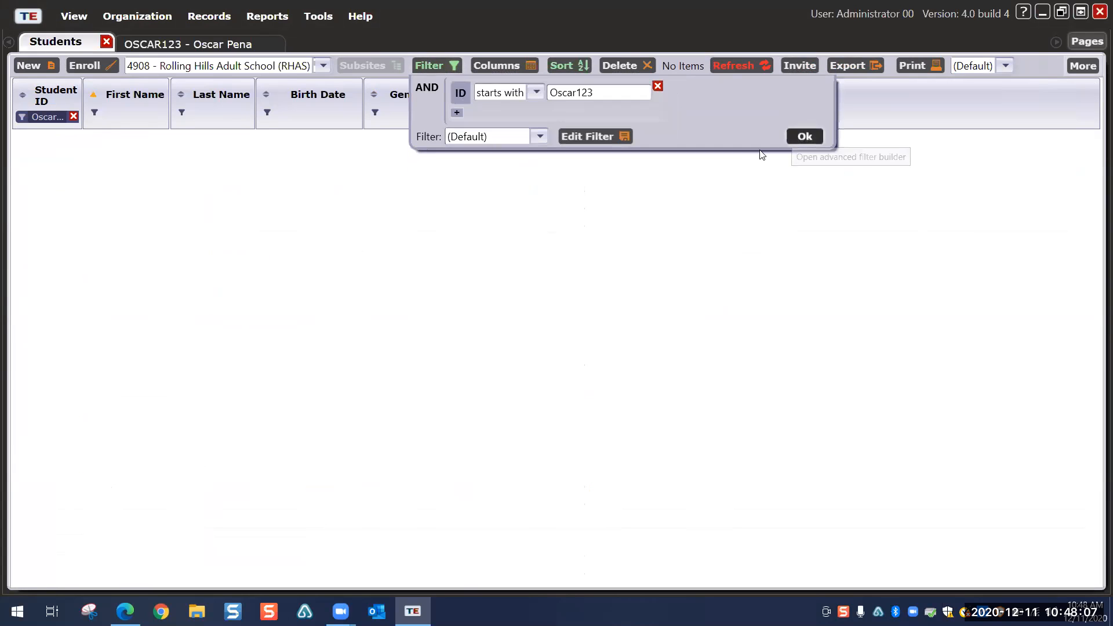
left_click(794, 137)
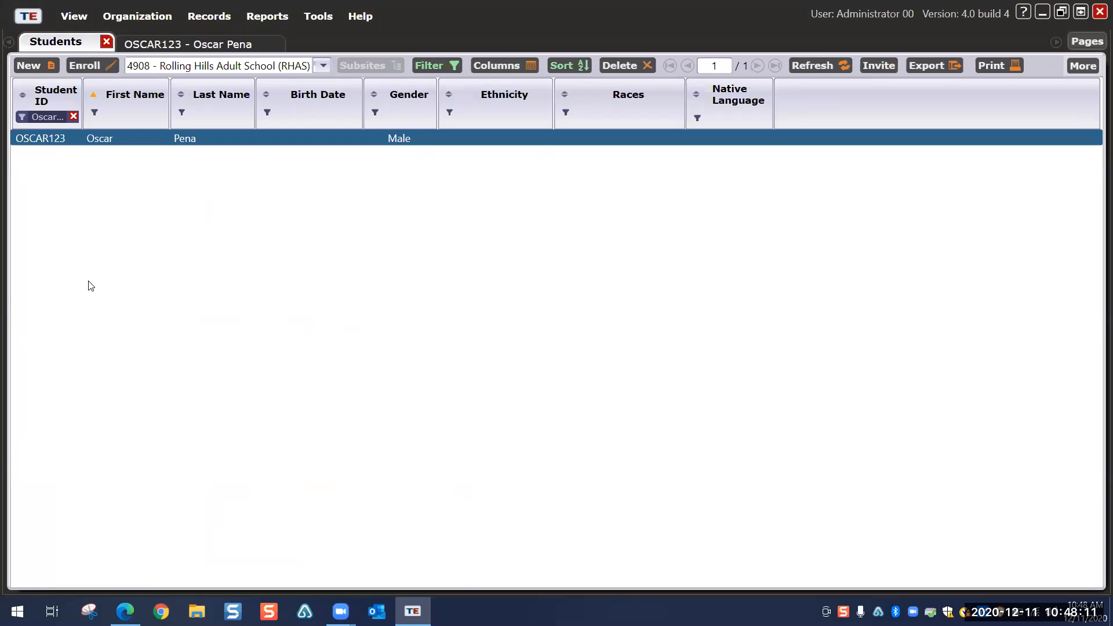
Step: Open the student's record and save an In Program Years entry for 7/1/2020 - 6/30/2021
double_click(256, 139)
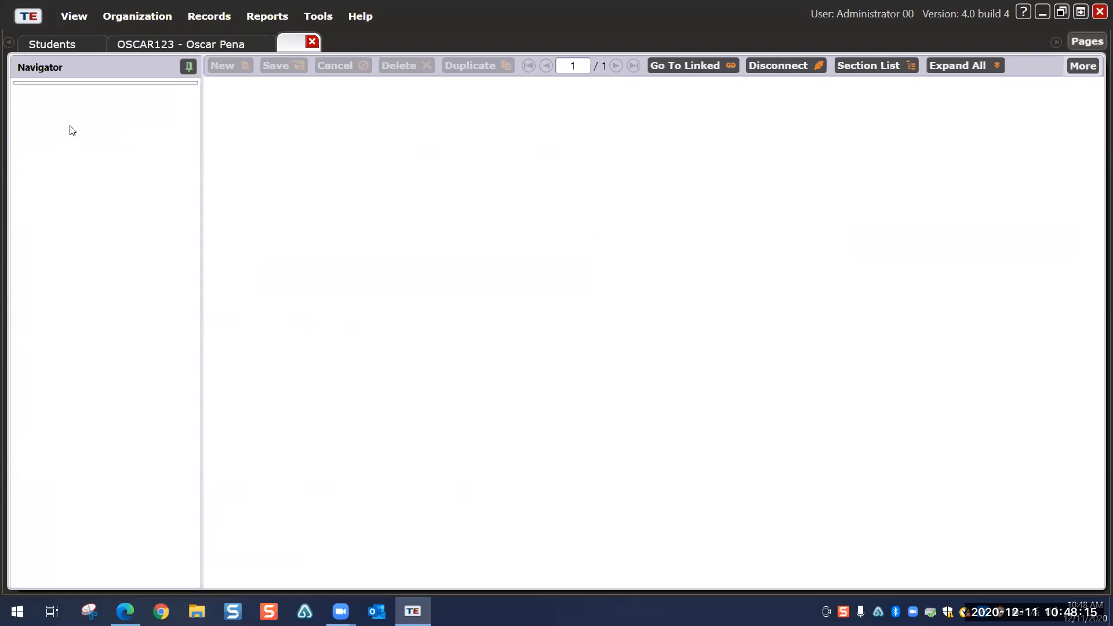
left_click(57, 116)
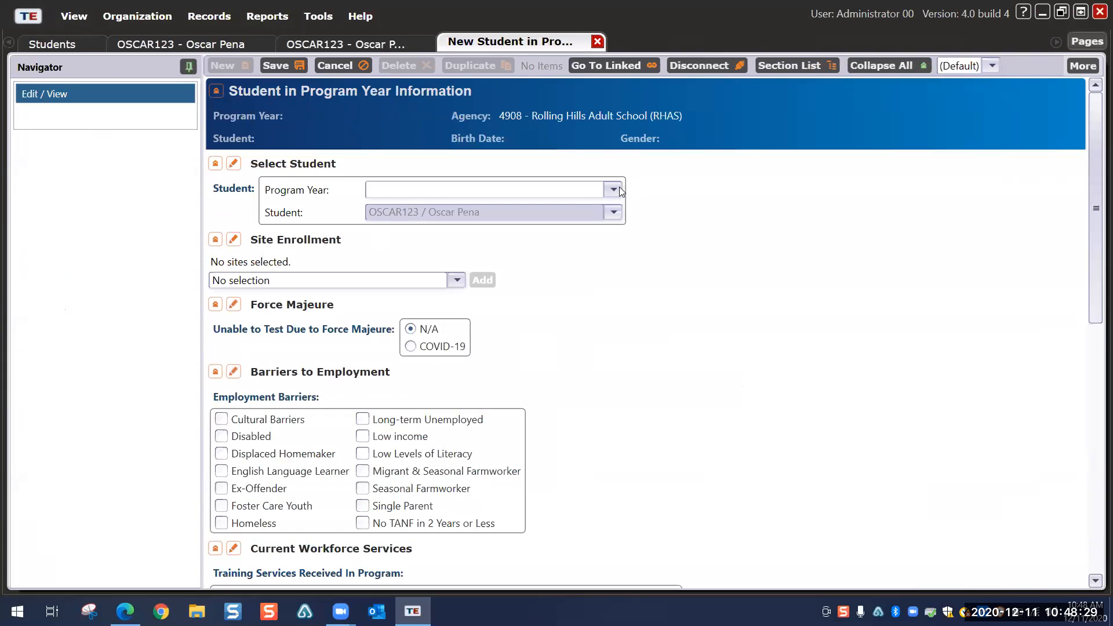
left_click(618, 188)
left_click(424, 233)
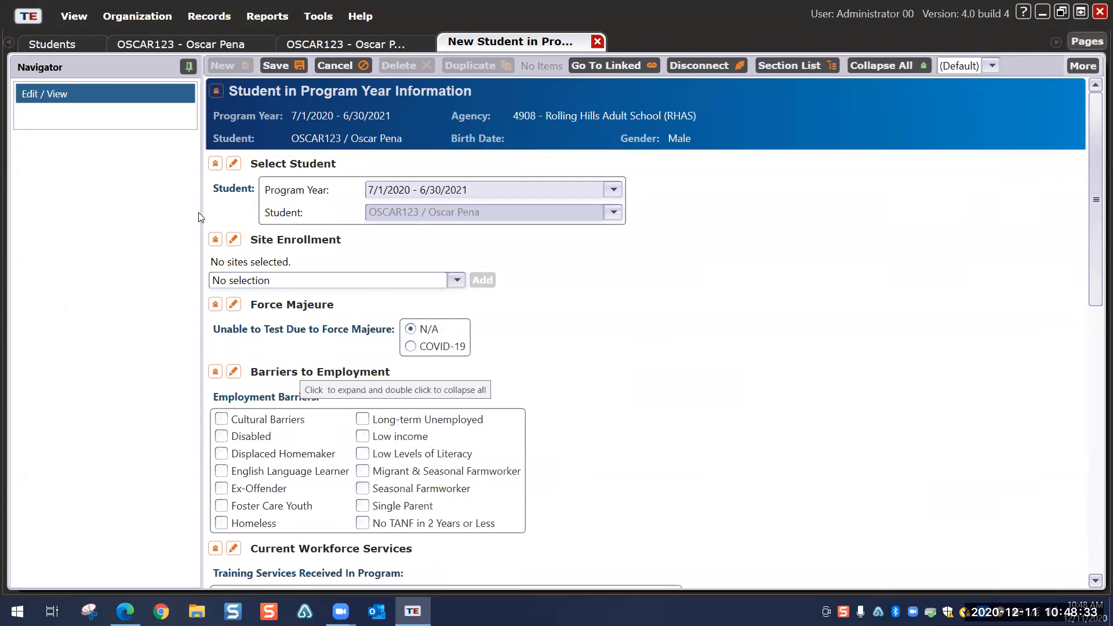
left_click(275, 64)
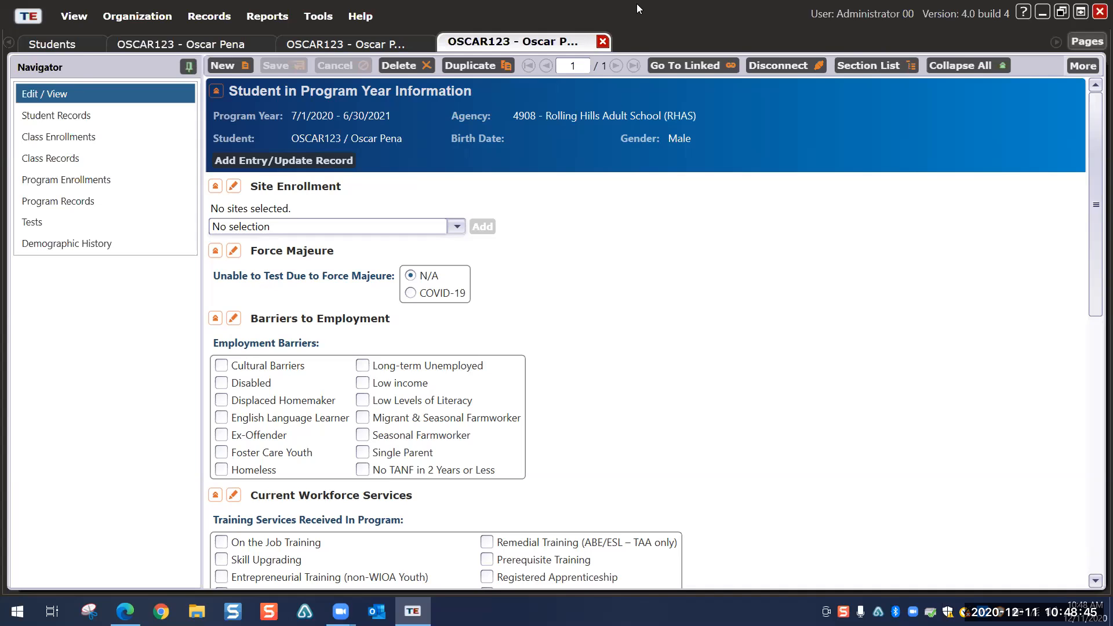
Step: Close the two extra record tabs and return to the Students list
left_click(603, 42)
left_click(442, 42)
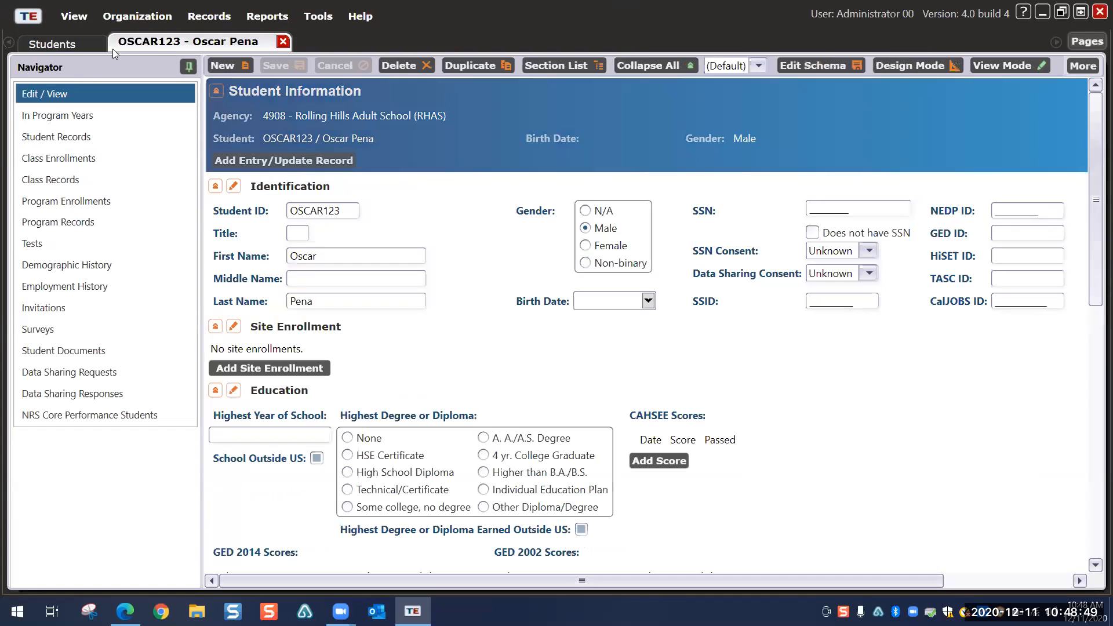
left_click(52, 44)
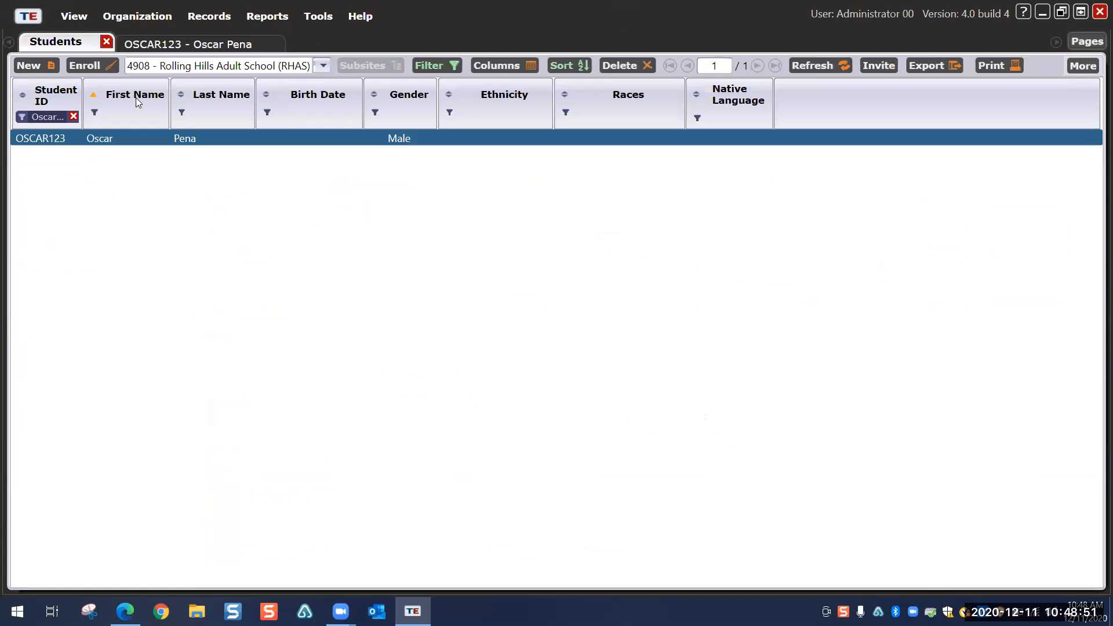
Step: Replace the Student ID filter with the demo student's ID again and reapply it
left_click(74, 117)
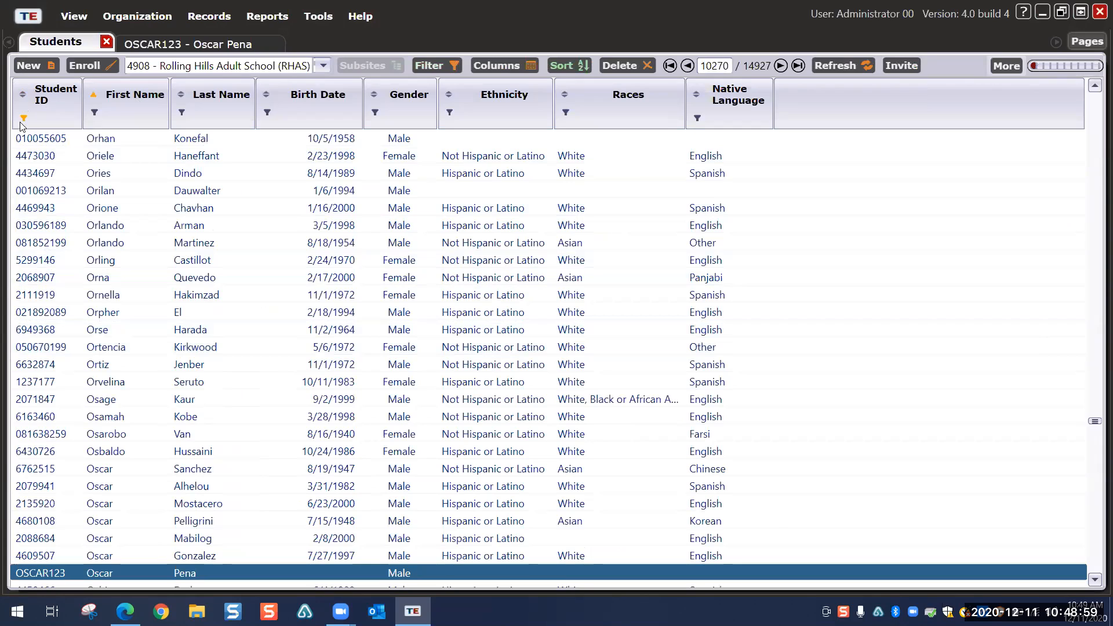
left_click(22, 120)
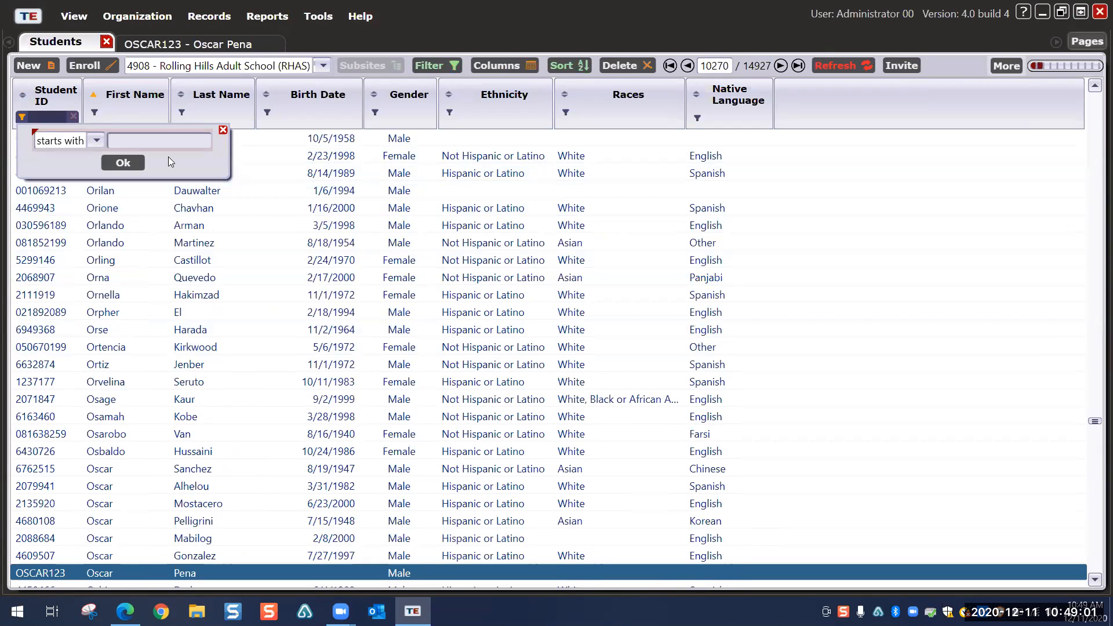
type("Oscar123")
left_click(127, 164)
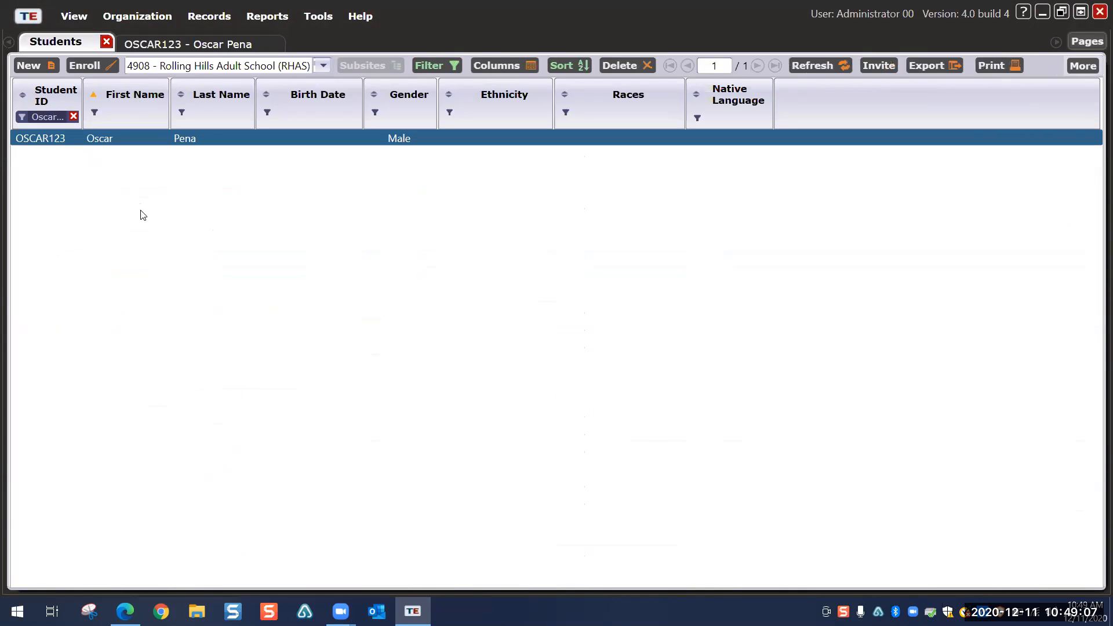
left_click(442, 62)
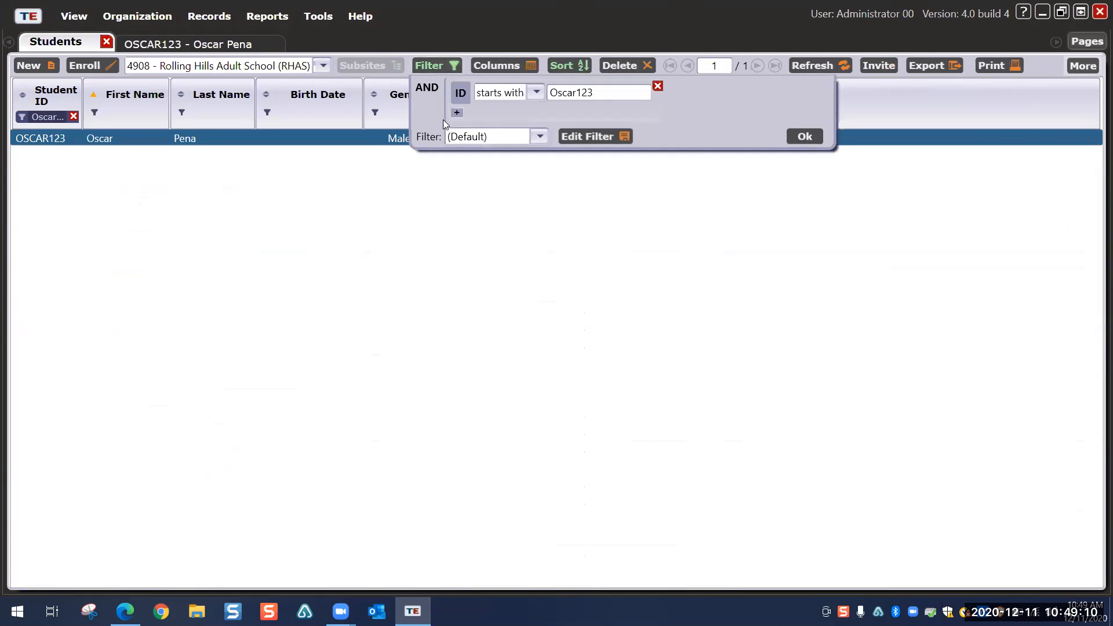
left_click(810, 137)
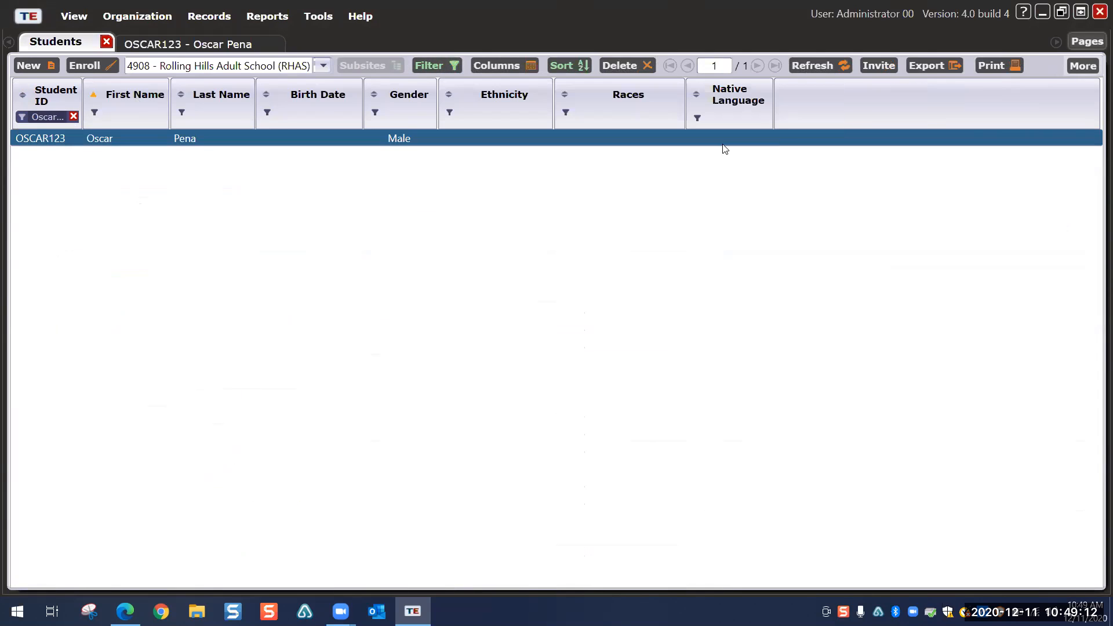
Step: Open a new Records > Students > Demographics list and filter Student ID to the demo student's ID
left_click(199, 21)
mouse_move(268, 40)
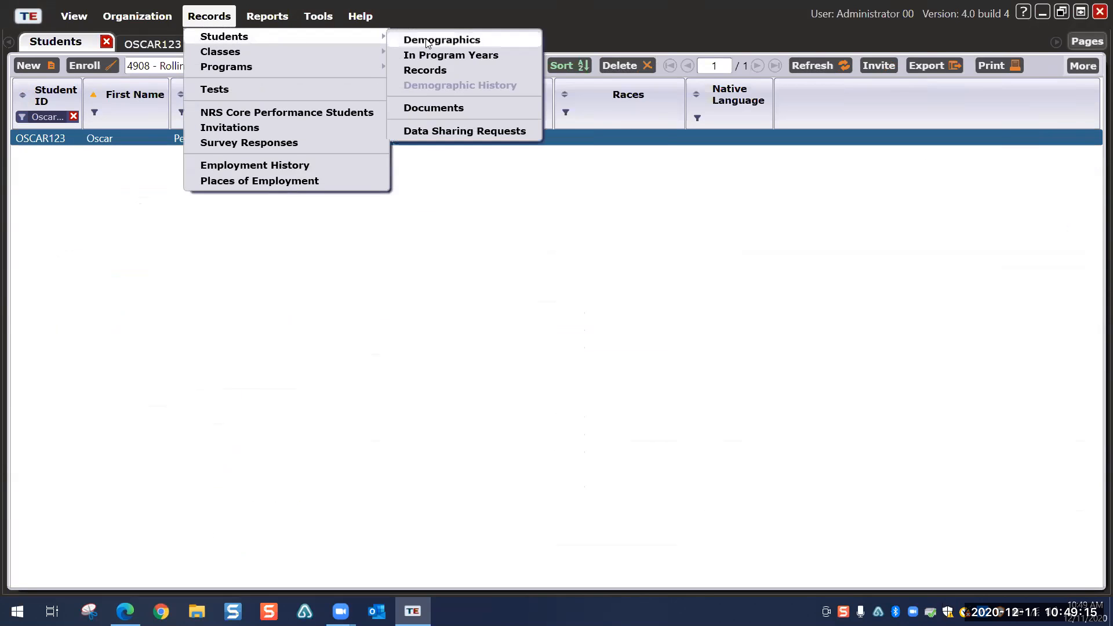
left_click(427, 40)
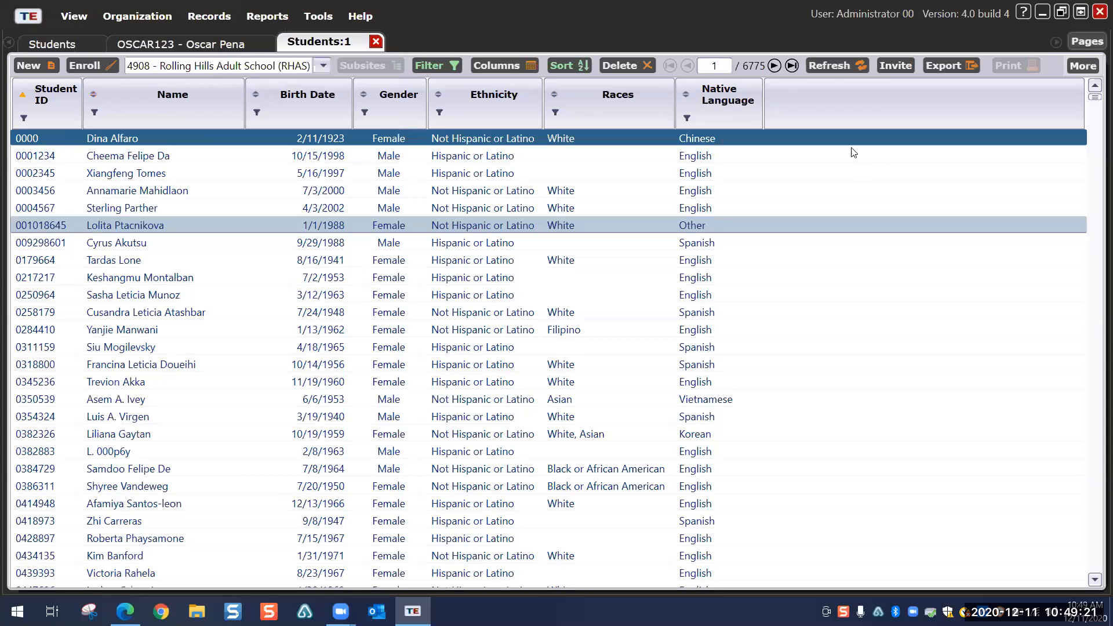
left_click(23, 119)
type("Oscar123")
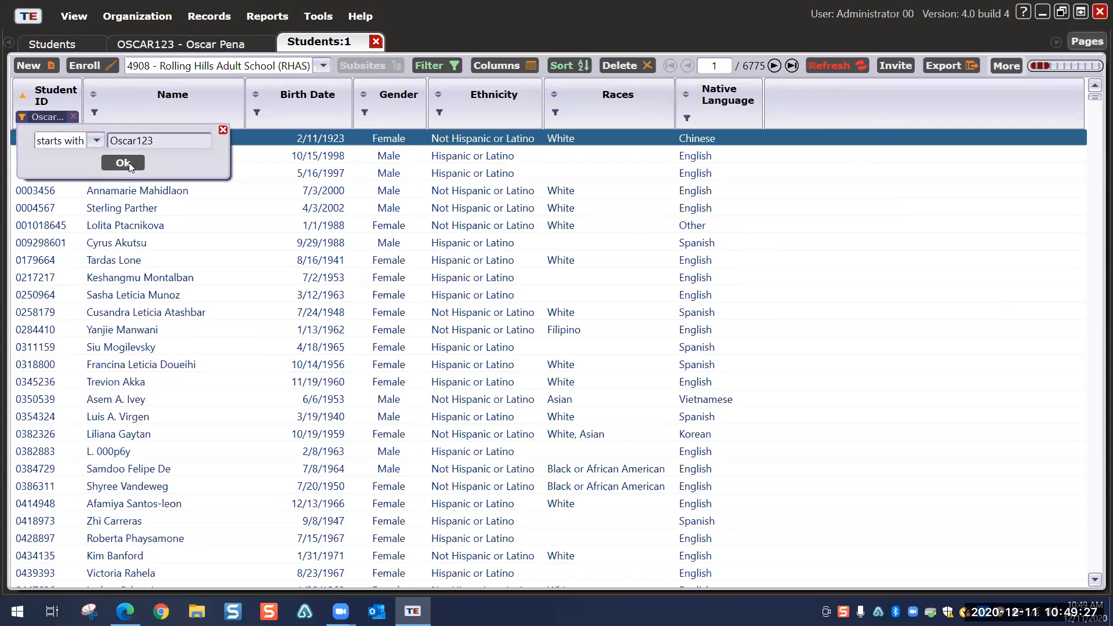
left_click(123, 162)
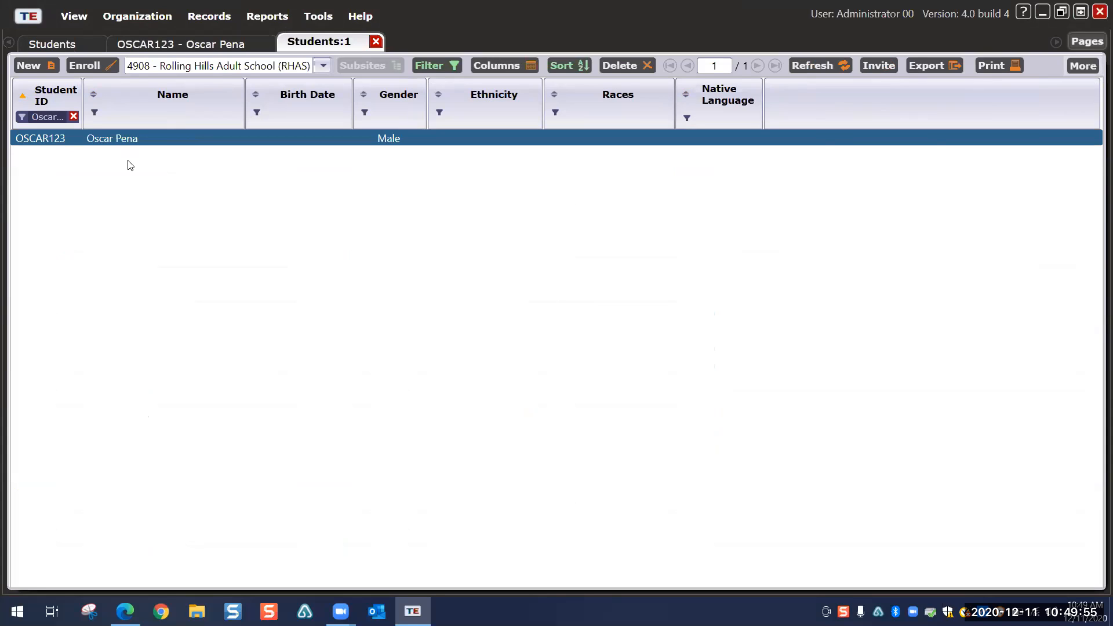
Step: Close the Students:1 and record tabs, drop the ID filter, and choose site 01 - RHAS: North Campus
left_click(376, 42)
left_click(271, 41)
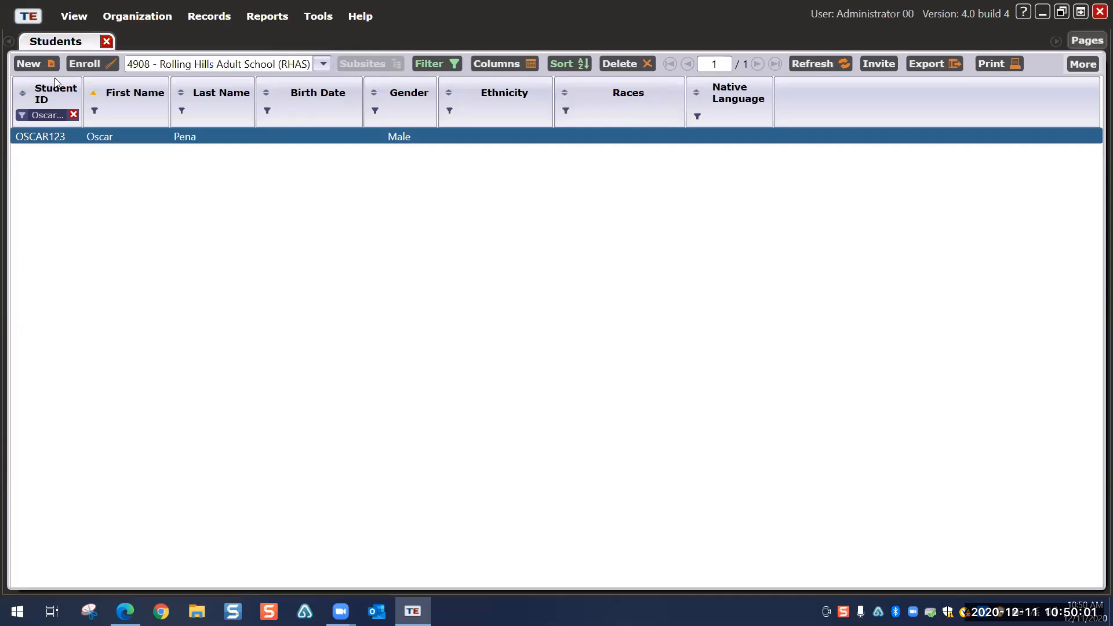
left_click(74, 115)
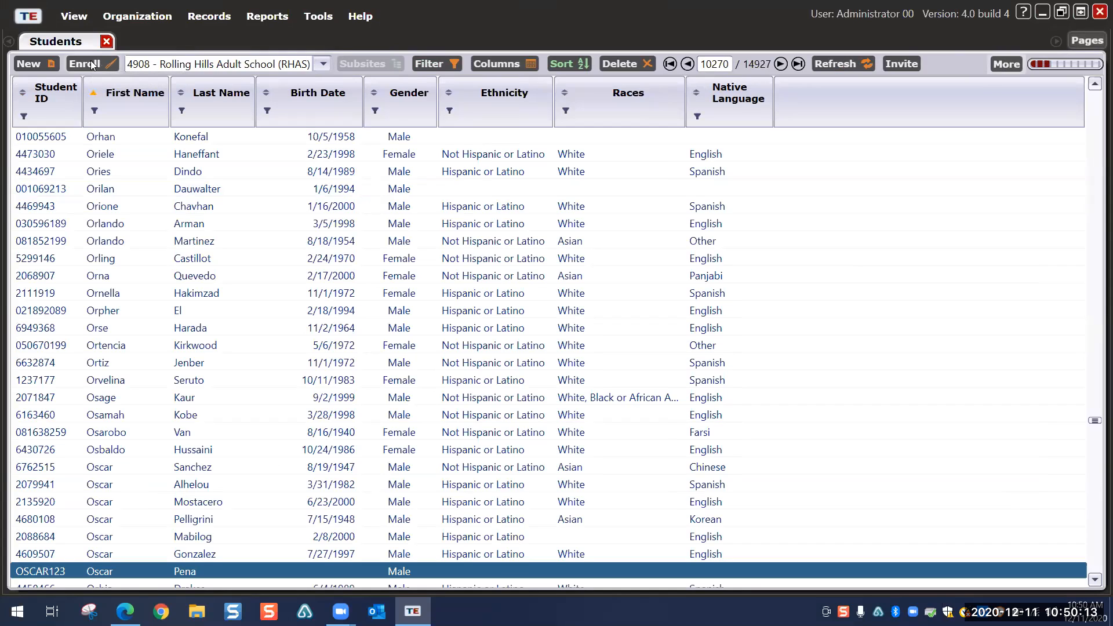
left_click(324, 64)
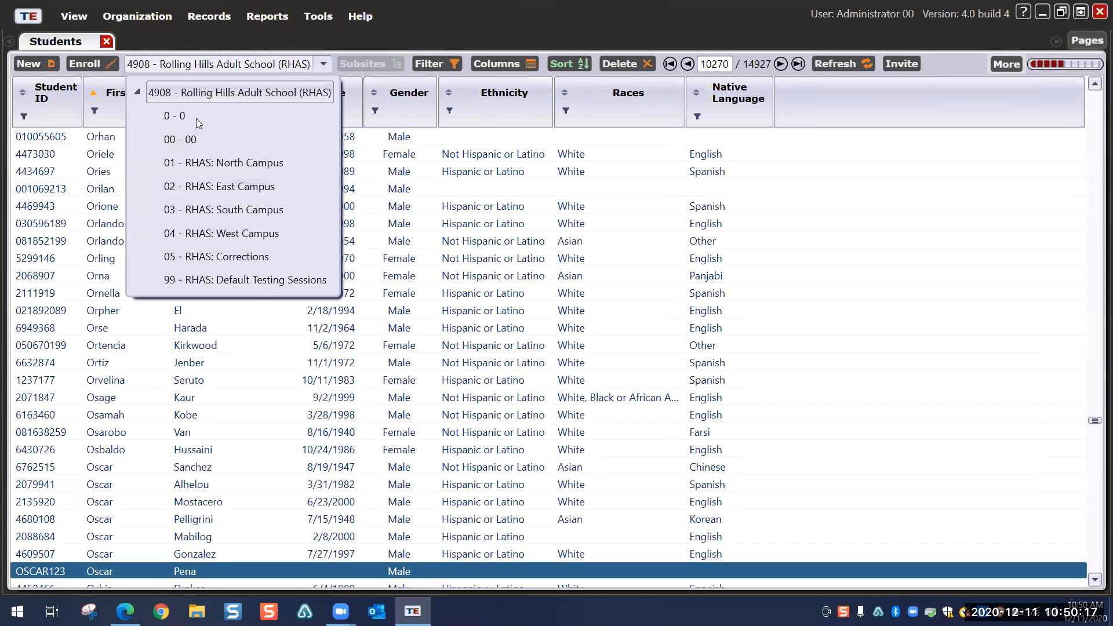
left_click(211, 164)
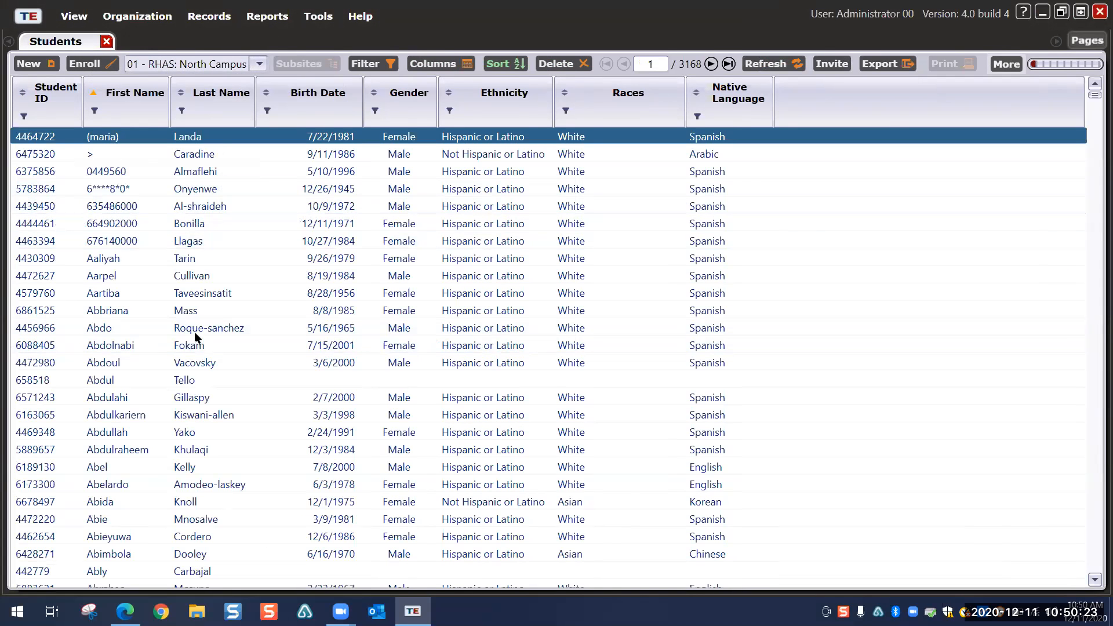
Step: Browse the advanced filter builder's fields, close it unapplied, and bring up the Columns chooser
left_click(377, 61)
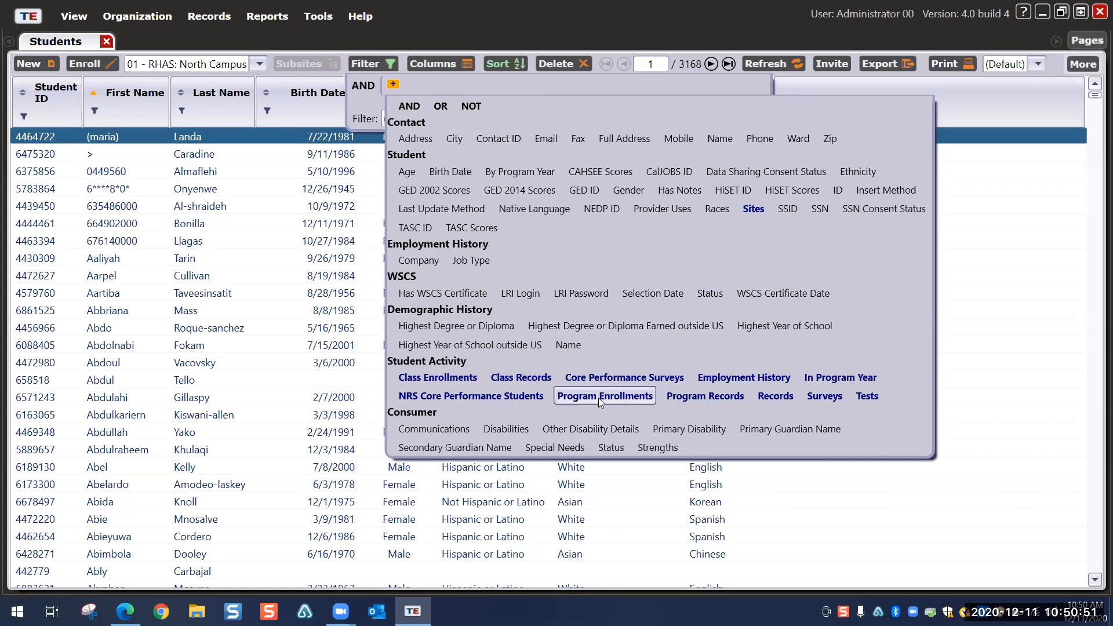
left_click(991, 94)
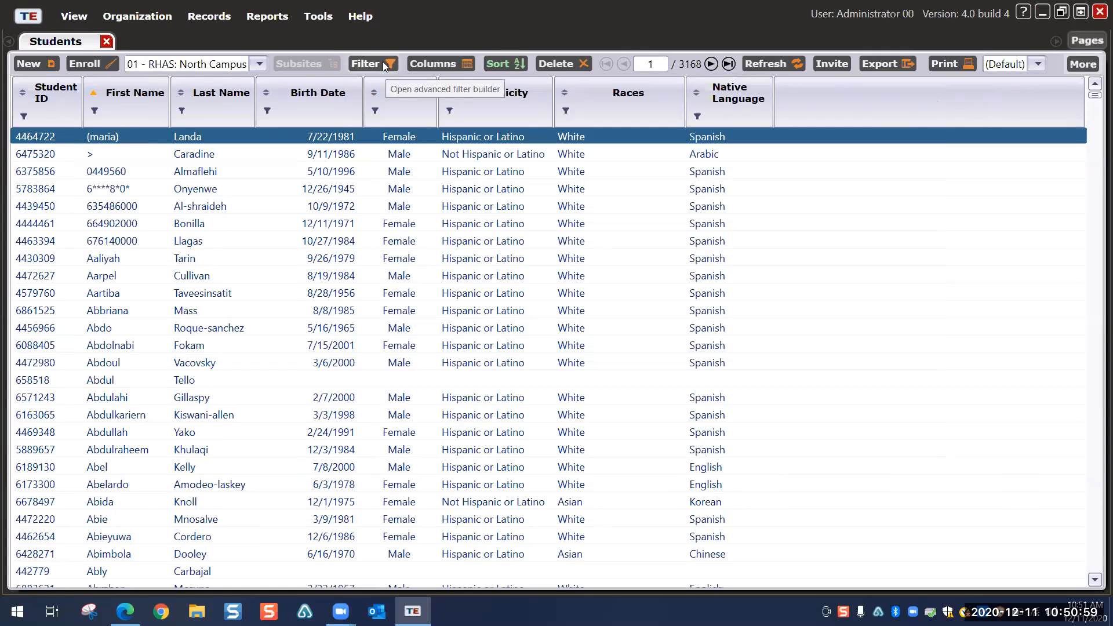
left_click(445, 61)
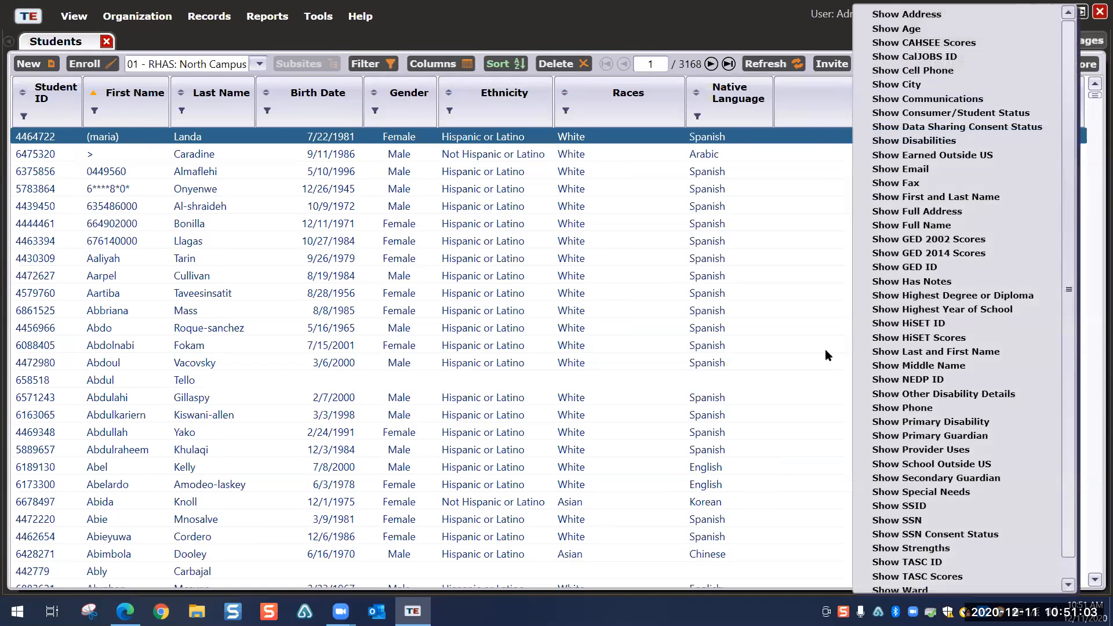
Step: Remove the Gender column from the visible columns
left_click(434, 62)
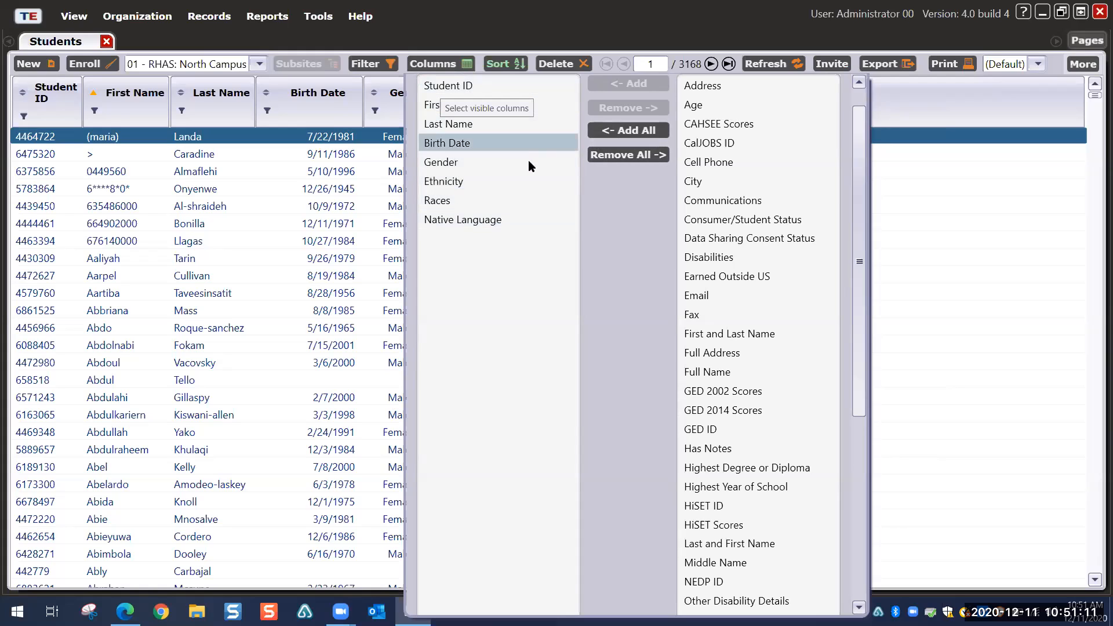
left_click(464, 162)
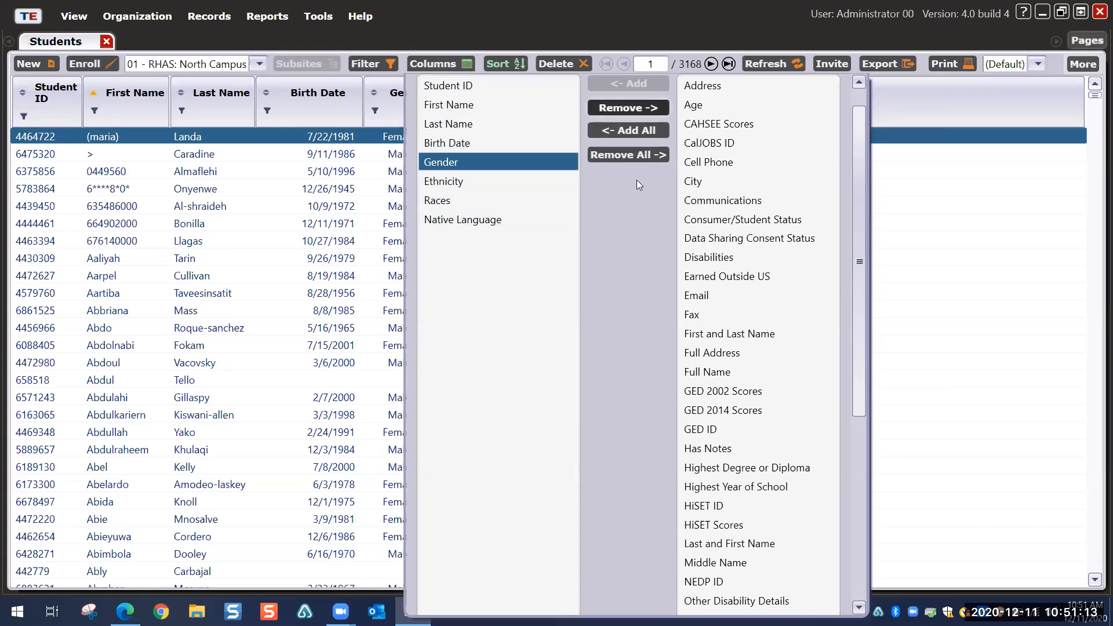
left_click(628, 107)
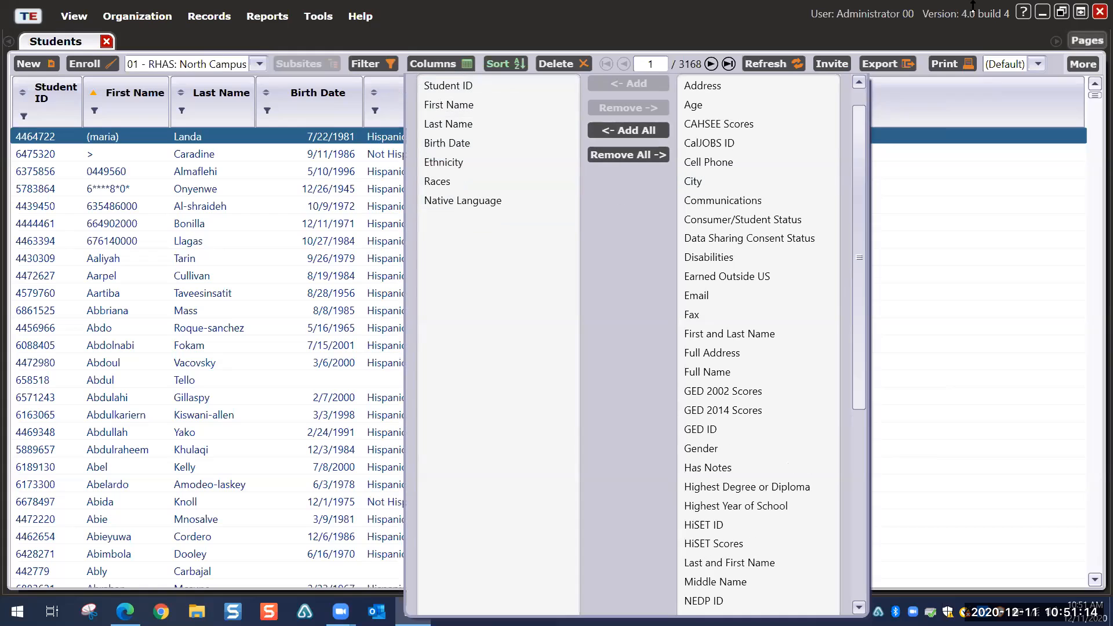
left_click(971, 102)
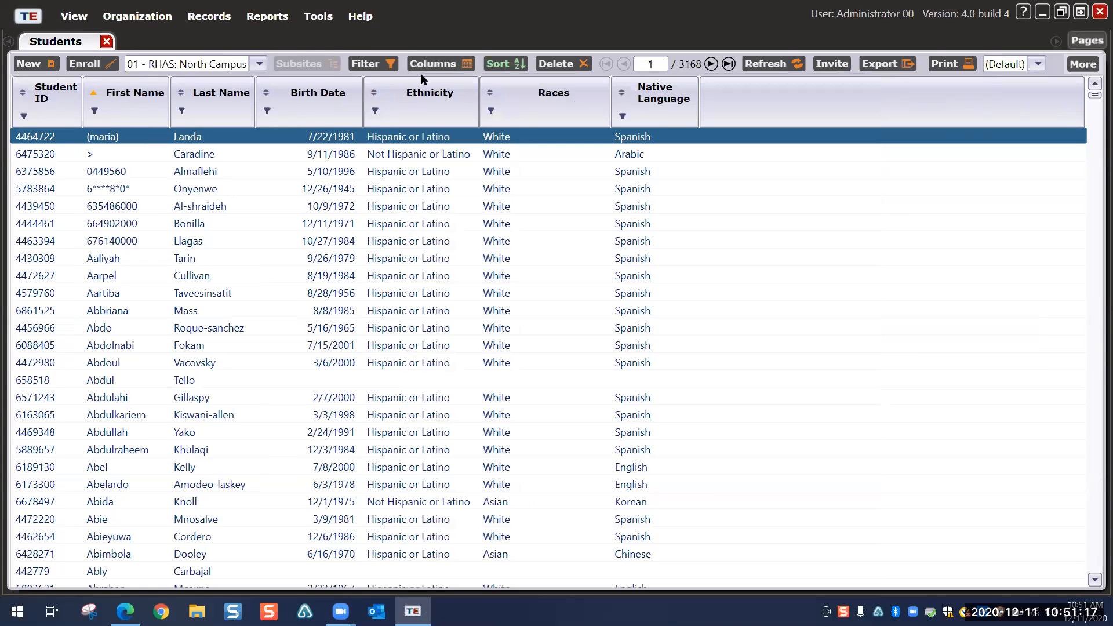
Step: Add the Address column to the grid after Native Language
left_click(434, 60)
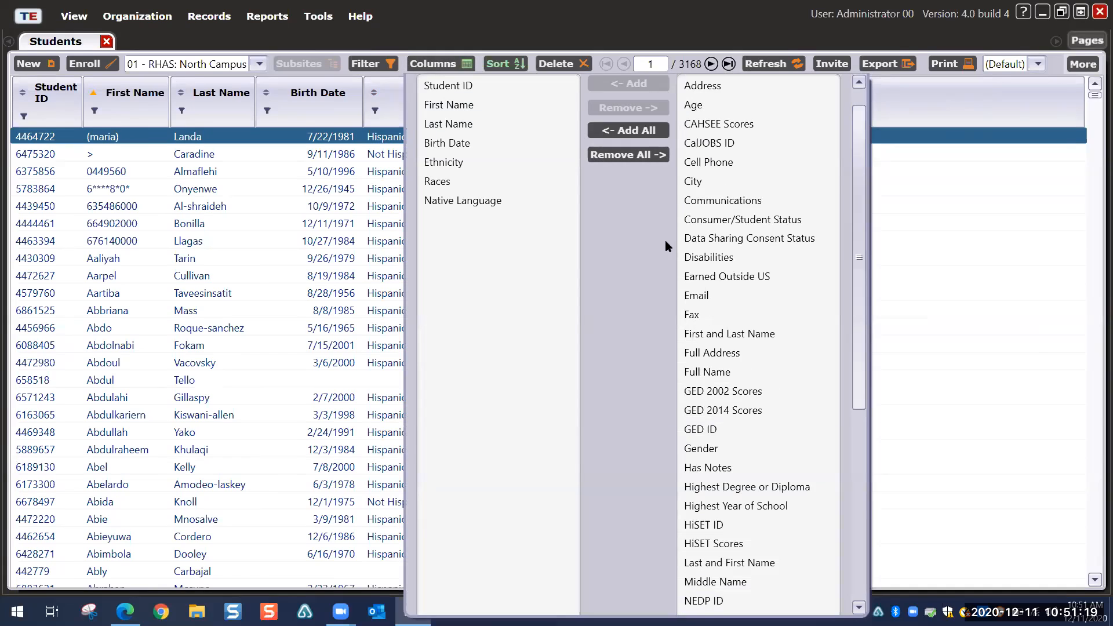
left_click(708, 87)
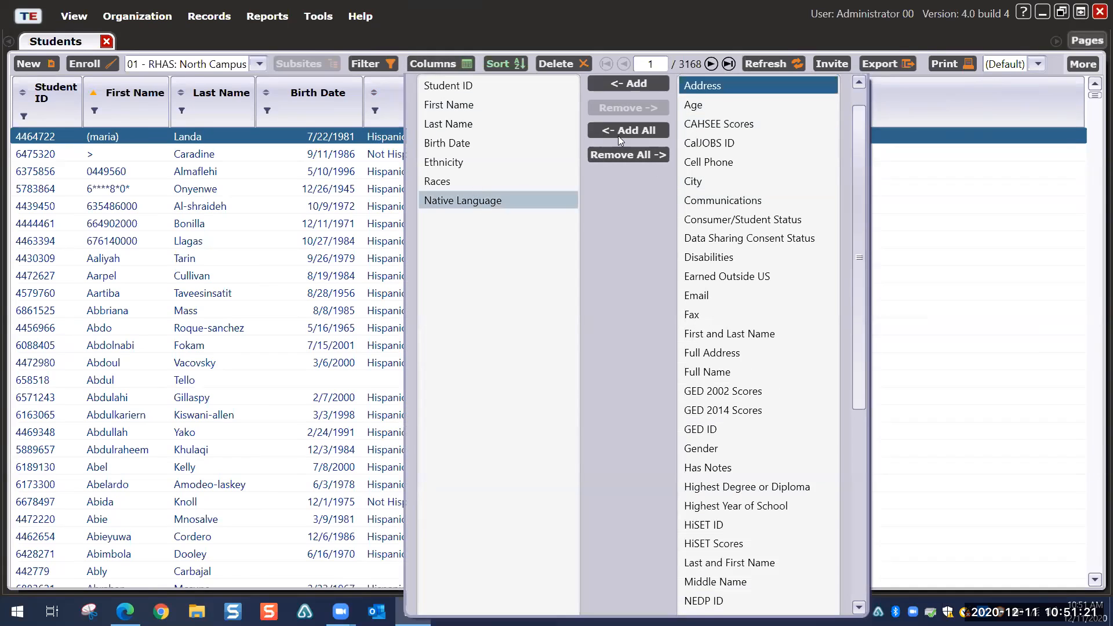
left_click(632, 82)
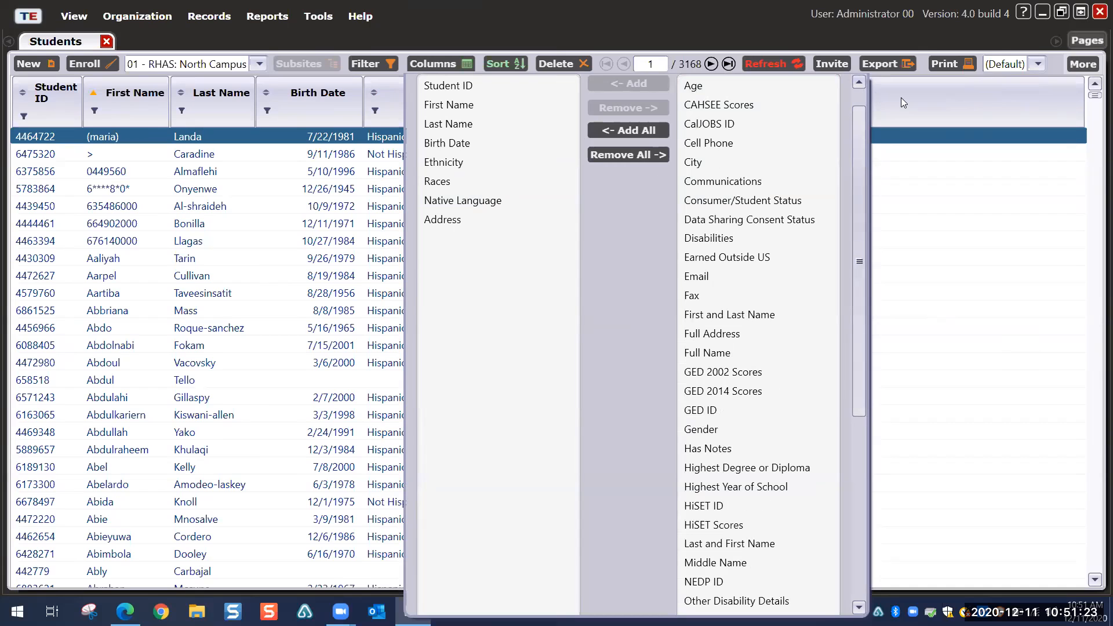
left_click(889, 115)
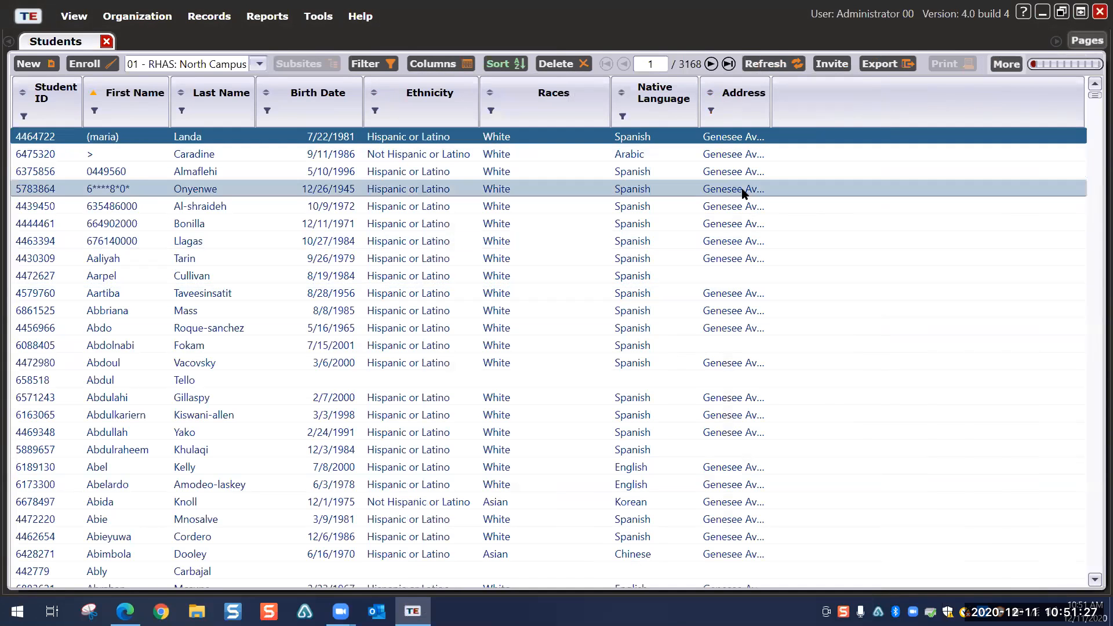
left_click(452, 62)
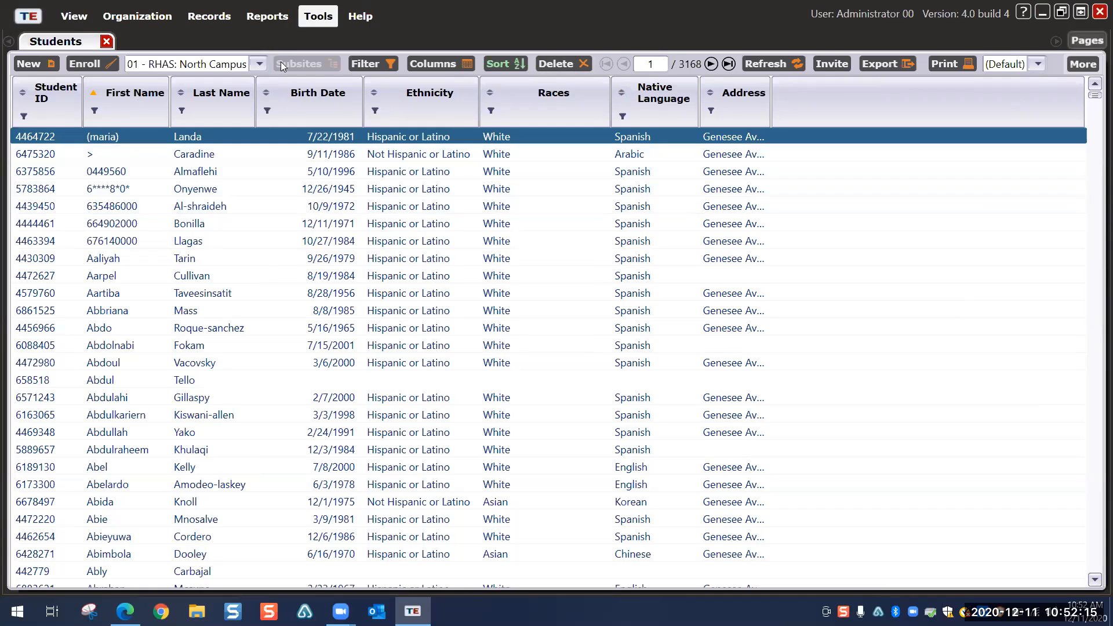
Step: Select the 8th student row, then the 20th row in the North Campus list
left_click(187, 262)
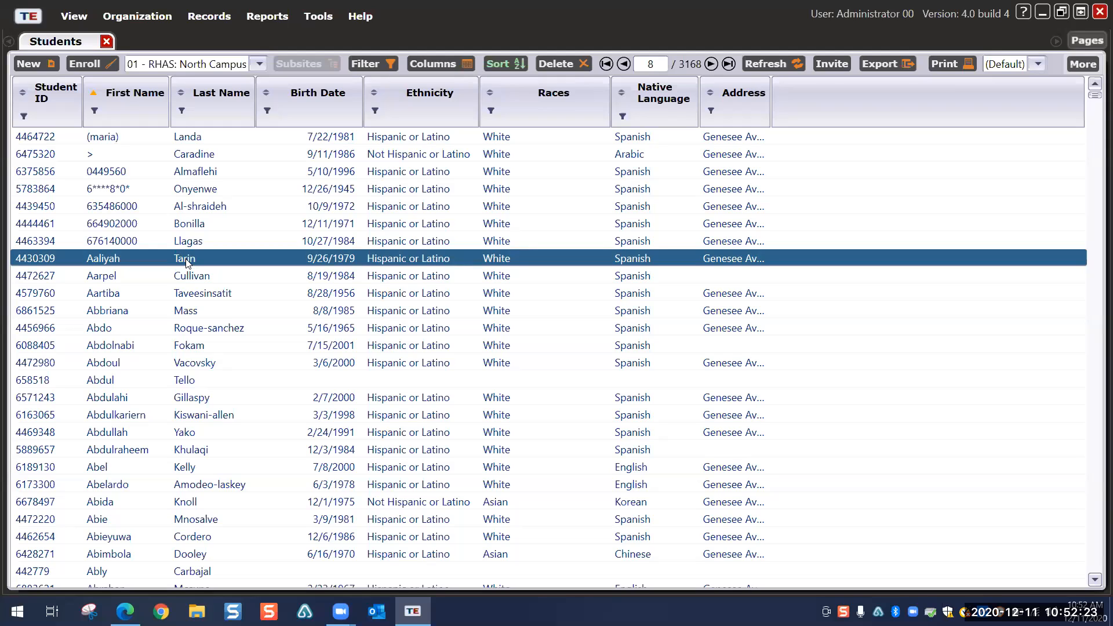
left_click(202, 469)
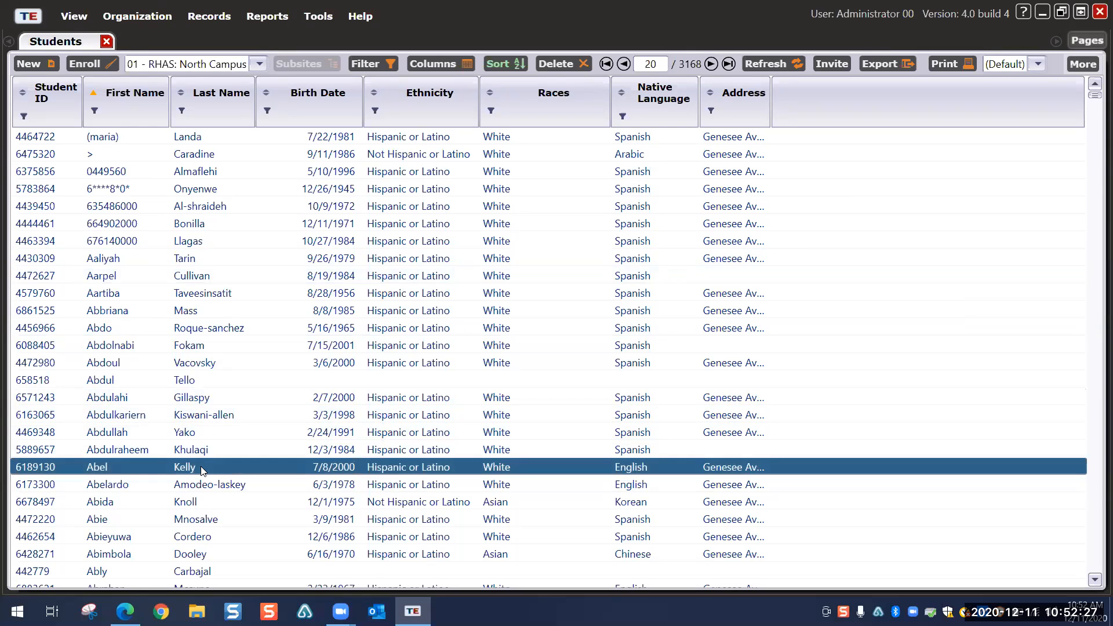
Step: Open the 20th student's record, review Edit / View and Tests, then show Class Enrollments
double_click(200, 468)
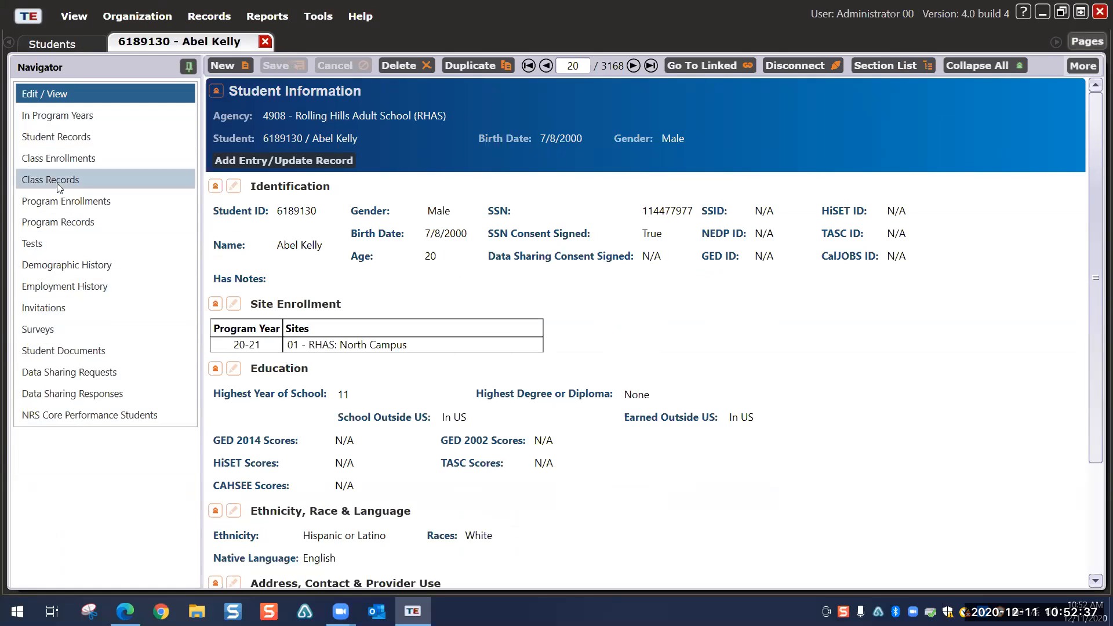
left_click(49, 245)
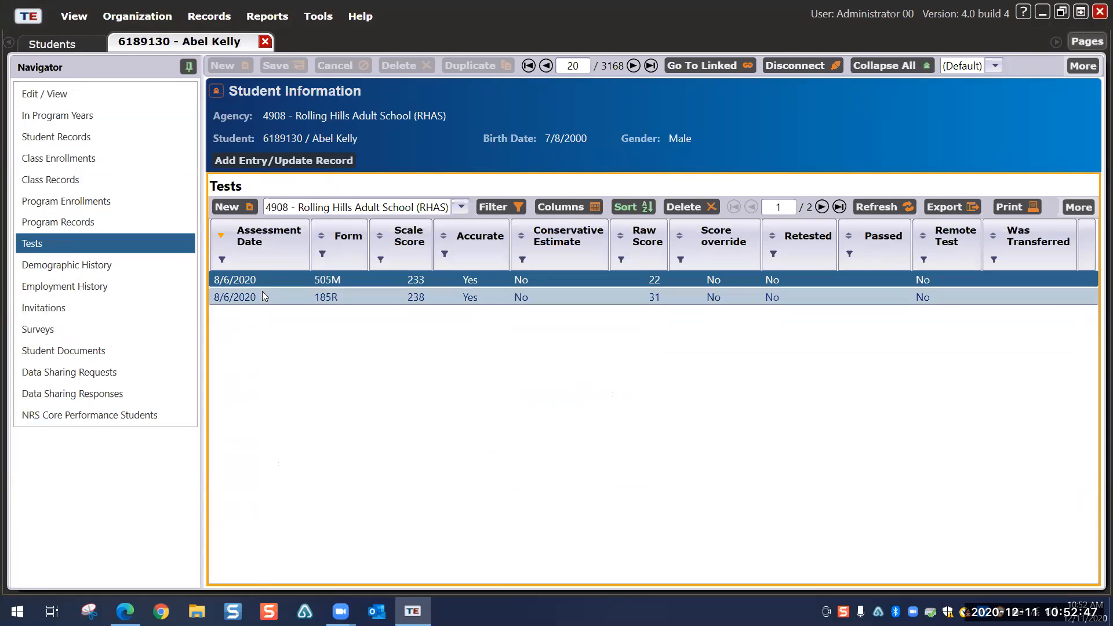
left_click(75, 94)
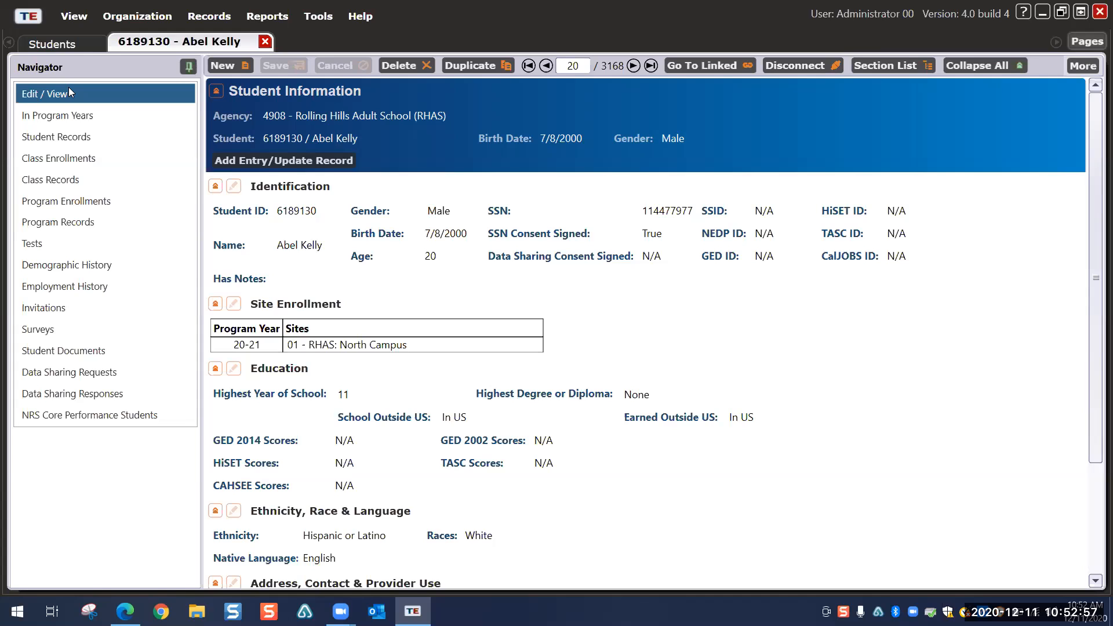
left_click(66, 240)
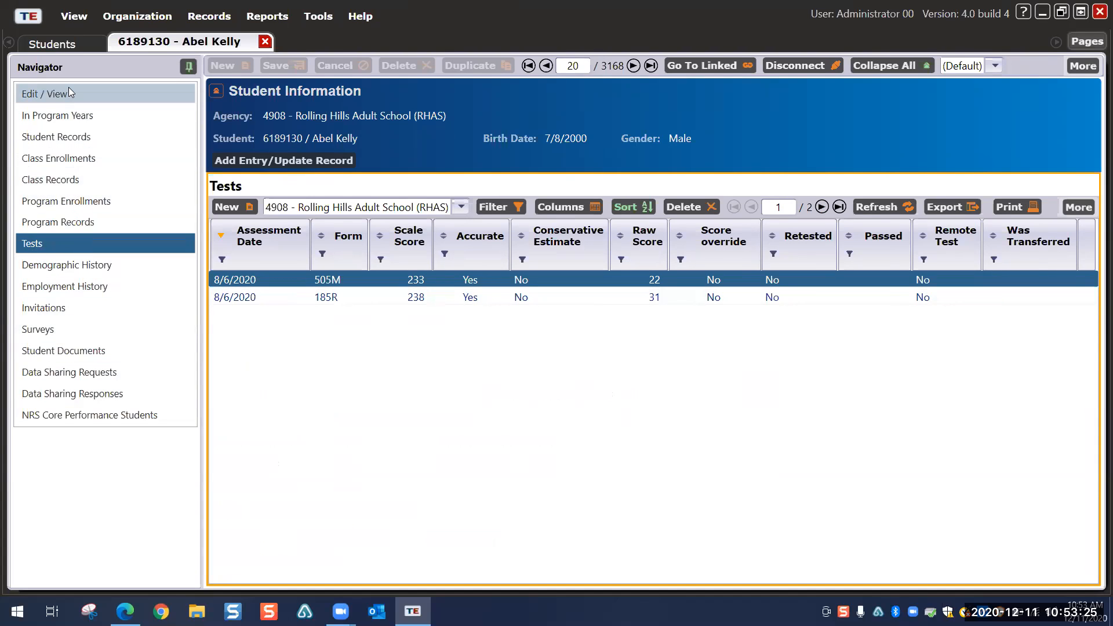
left_click(82, 162)
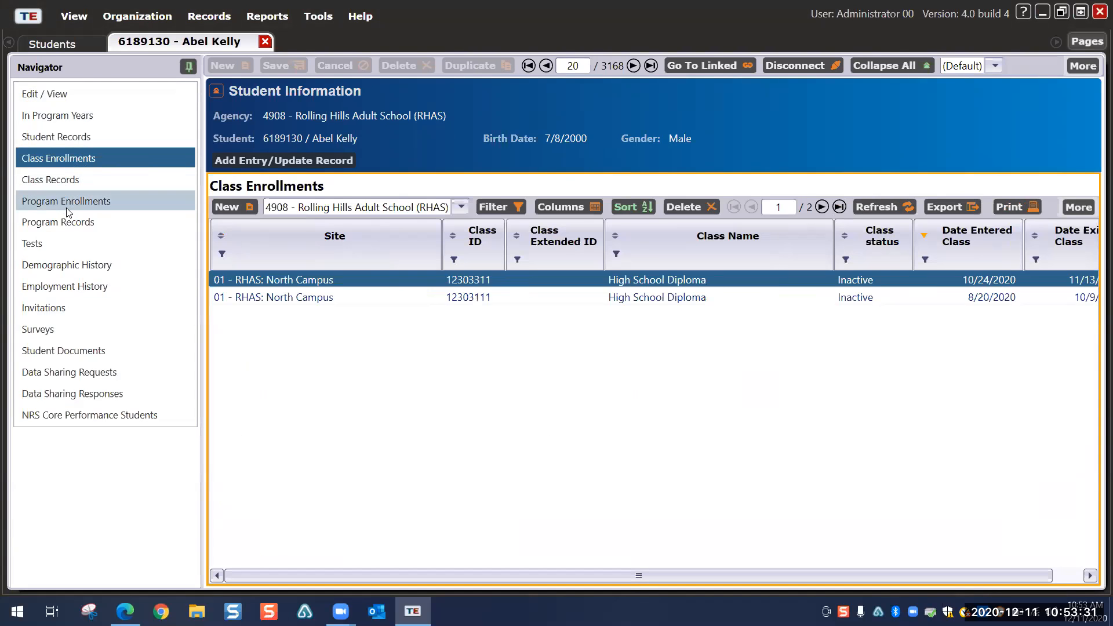
Step: View the student's Program Enrollments from the Navigator
left_click(66, 202)
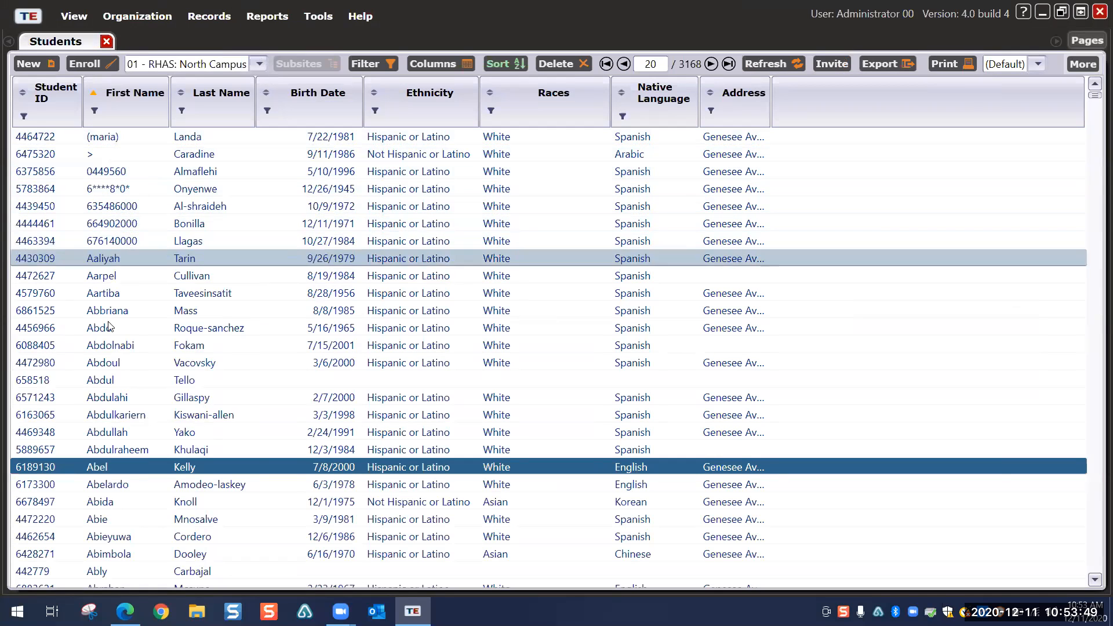
Step: Ctrl-select the second likely-duplicate student and show the More actions menu with Merge
left_click(113, 486, "ctrl")
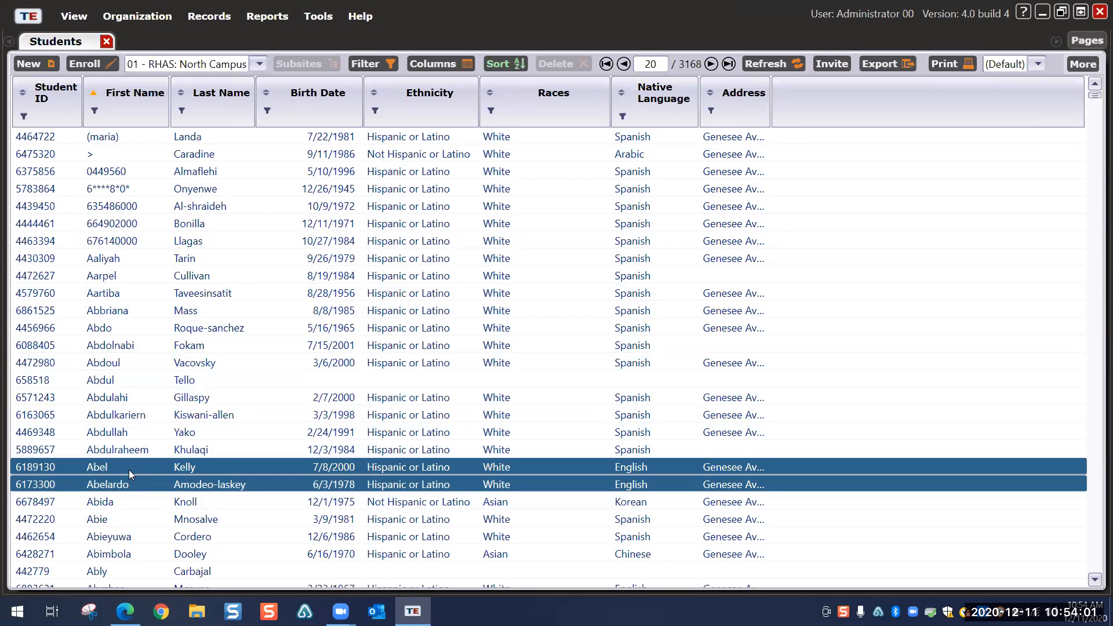
left_click(1072, 65)
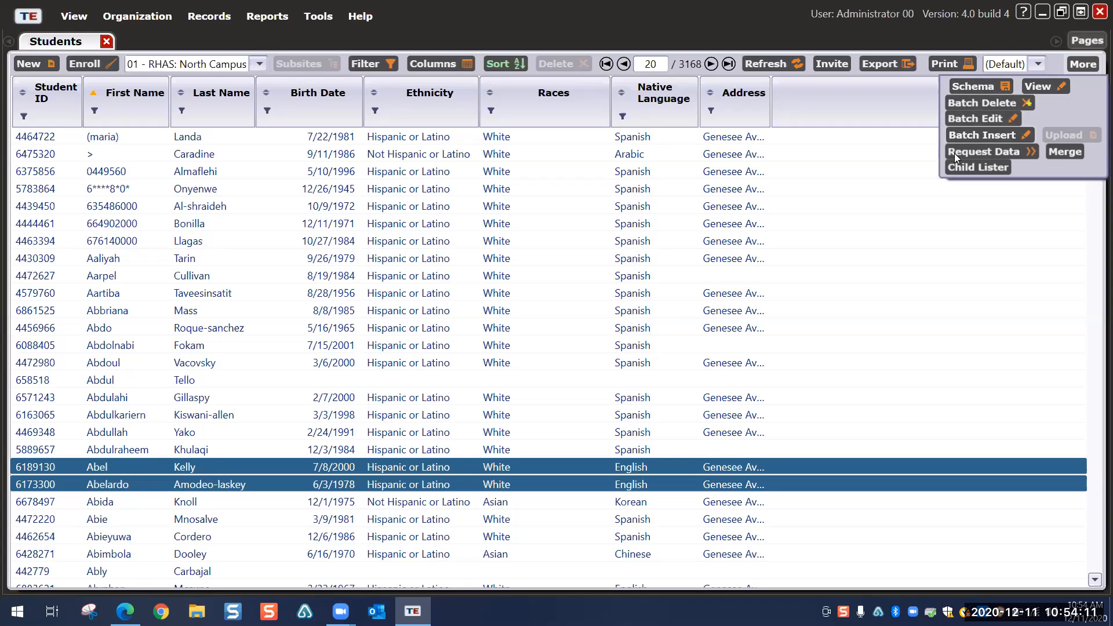
Step: Start a Merge of the two records and mark the Student ID and Gender conflicts Solved
left_click(1059, 152)
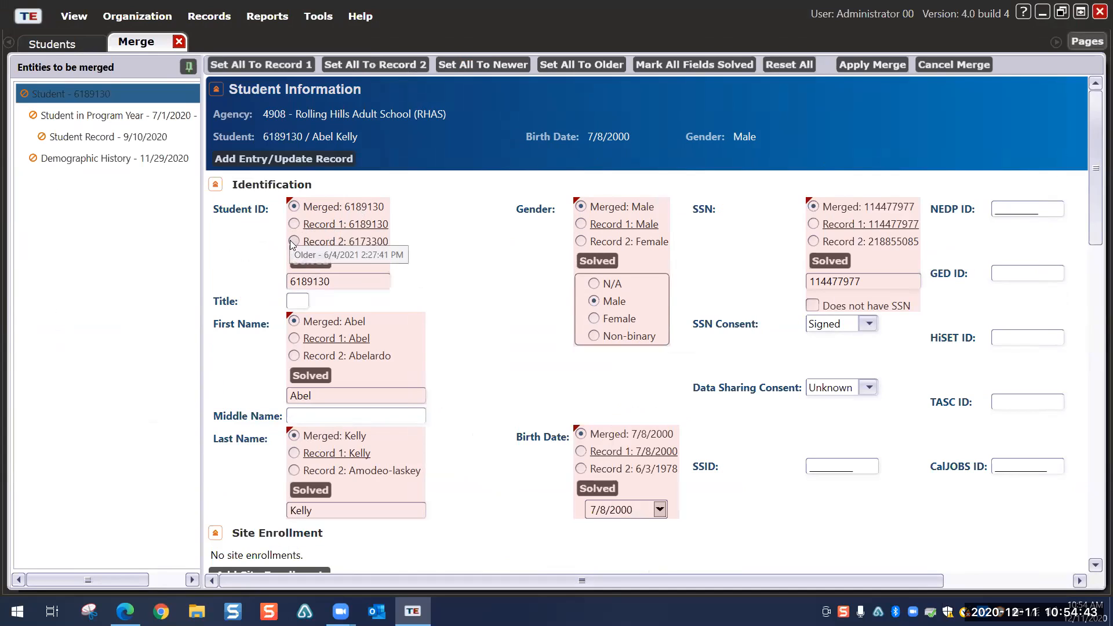
left_click(210, 254)
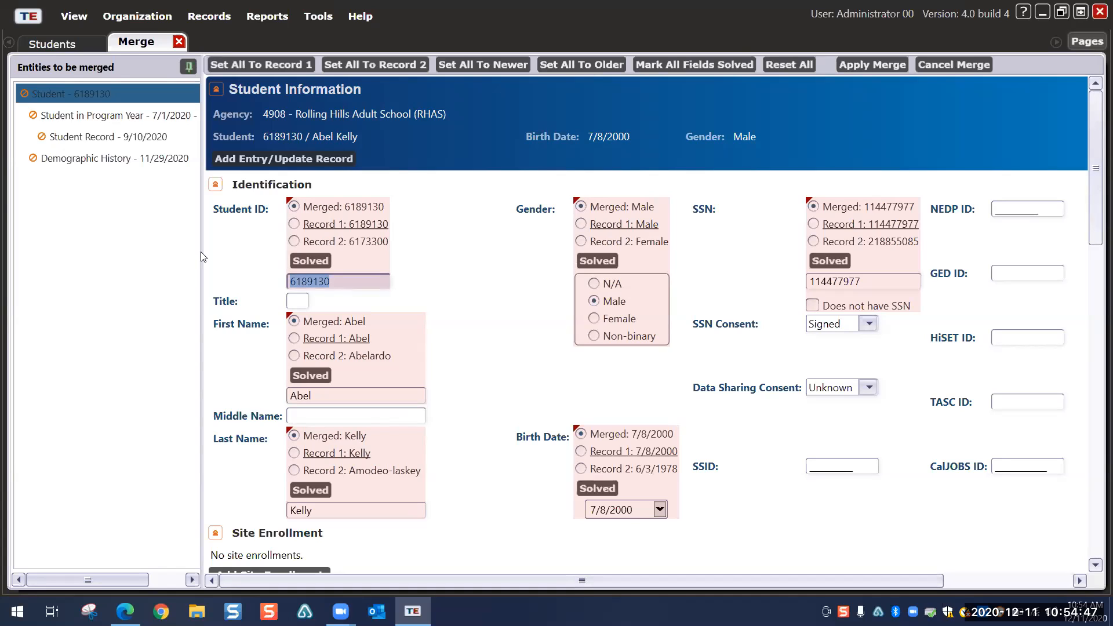
left_click(311, 262)
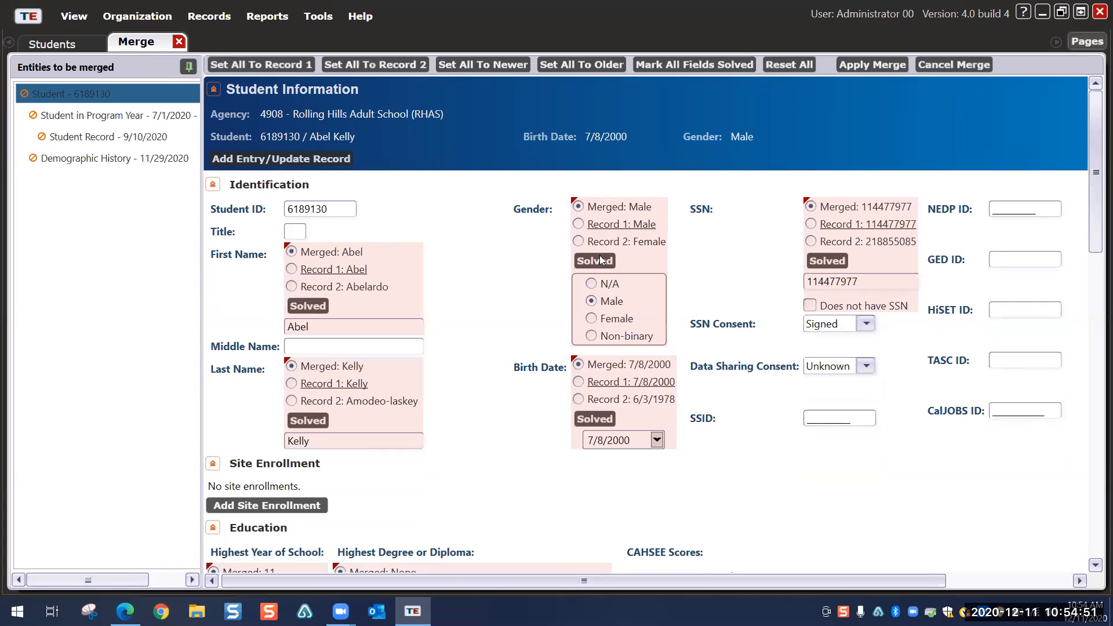
left_click(601, 260)
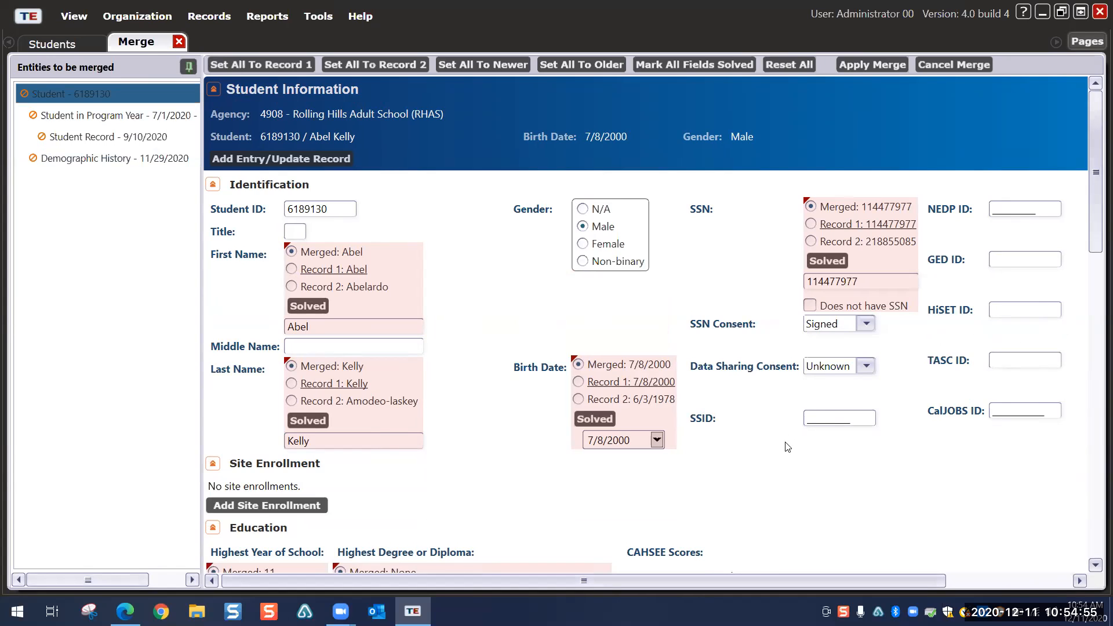
Step: Close the Merge tab without applying the merge, back to the 3168-record Students list
scroll(787, 446, "down", 6)
scroll(789, 438, "up", 6)
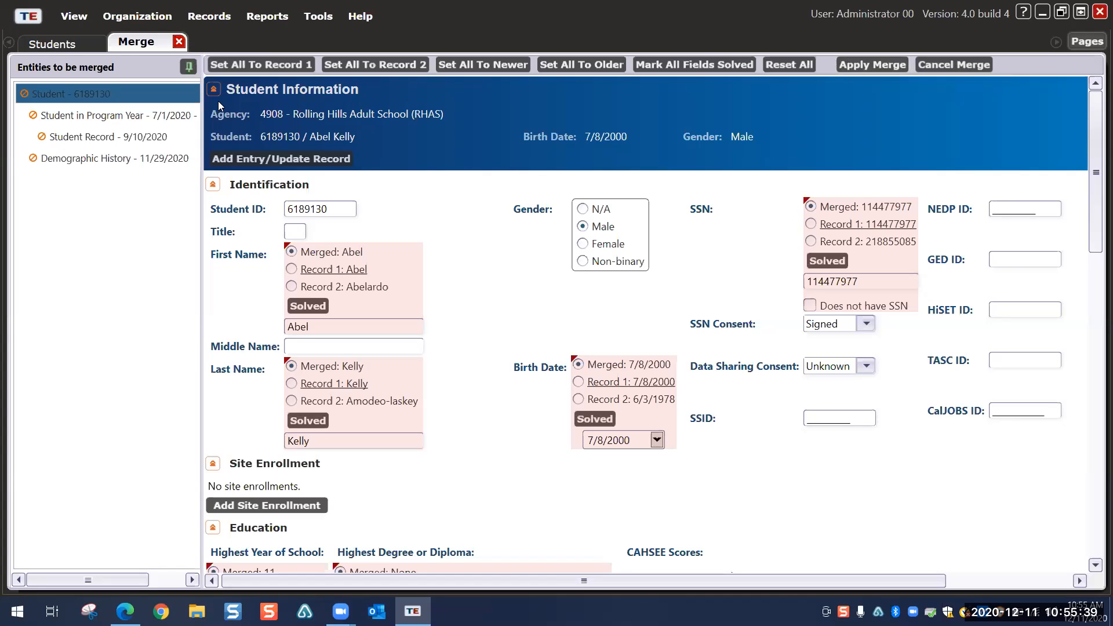
left_click(179, 41)
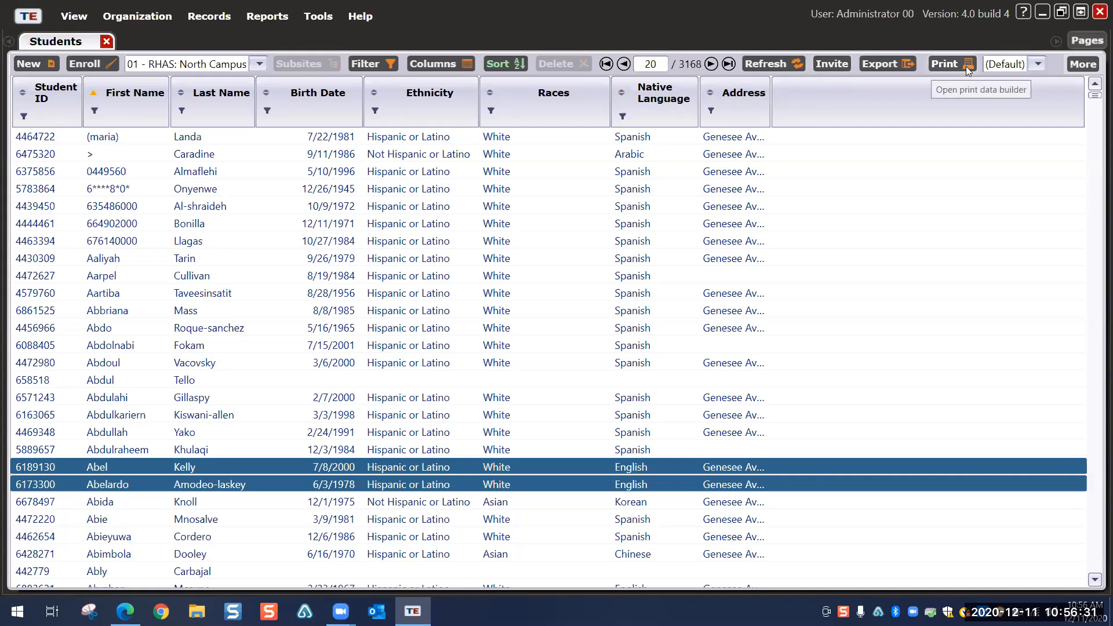
Step: Reopen the More menu offering Merge and Batch Edit for the Students list
left_click(1092, 64)
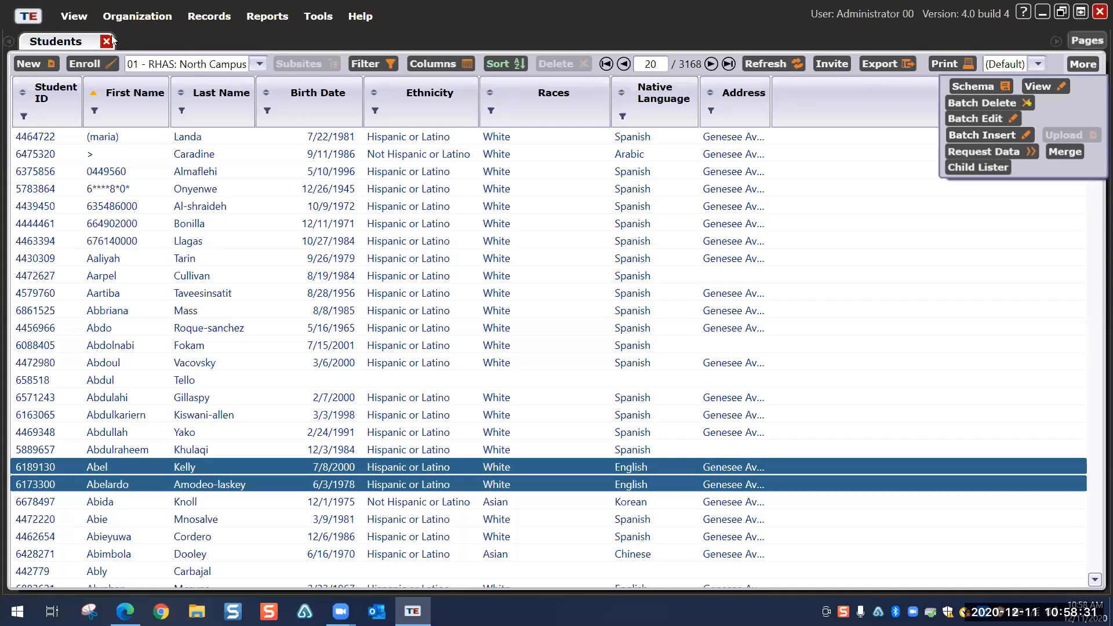
Step: Check the other available sites, then dismiss the dropdowns keeping 01 - RHAS: North Campus
left_click(259, 64)
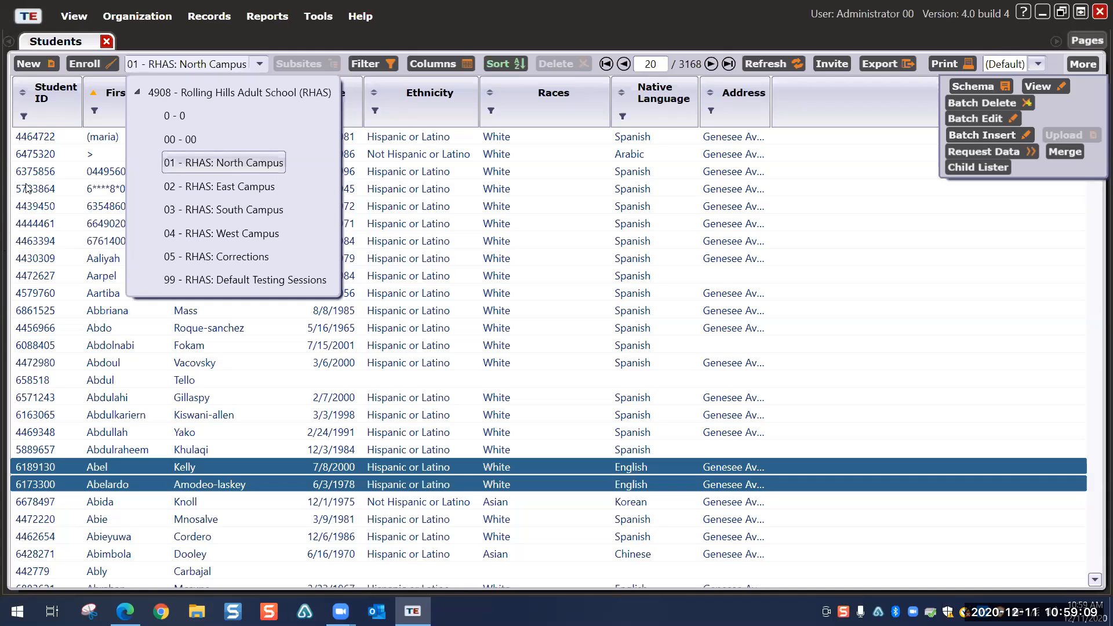
left_click(66, 109)
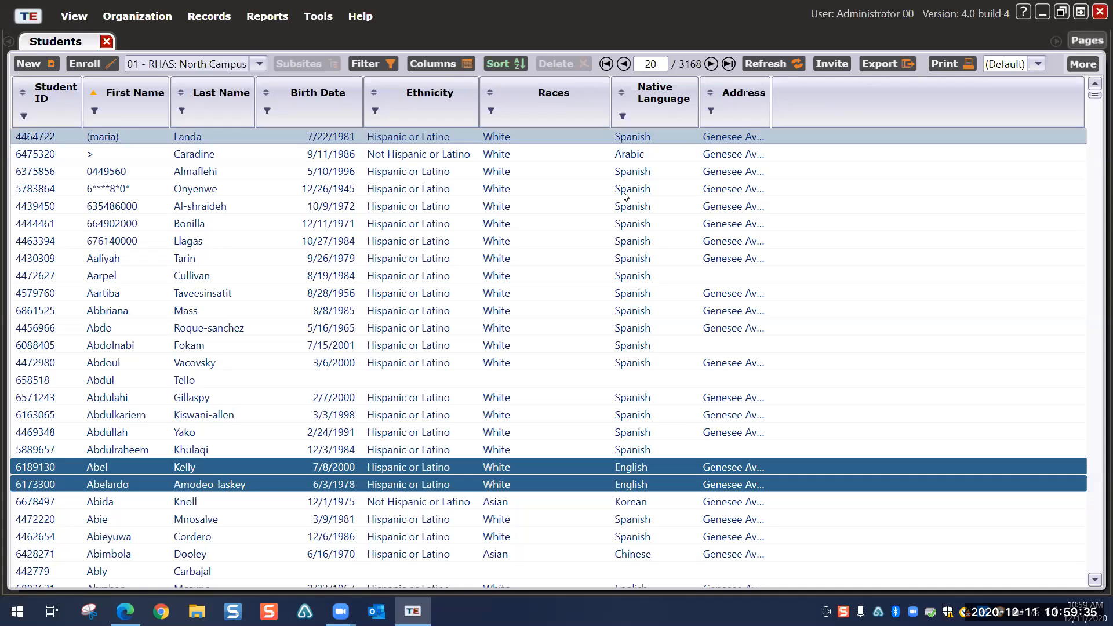
Step: Open the Schema panel from More, showing the (Default) column layout
left_click(1080, 69)
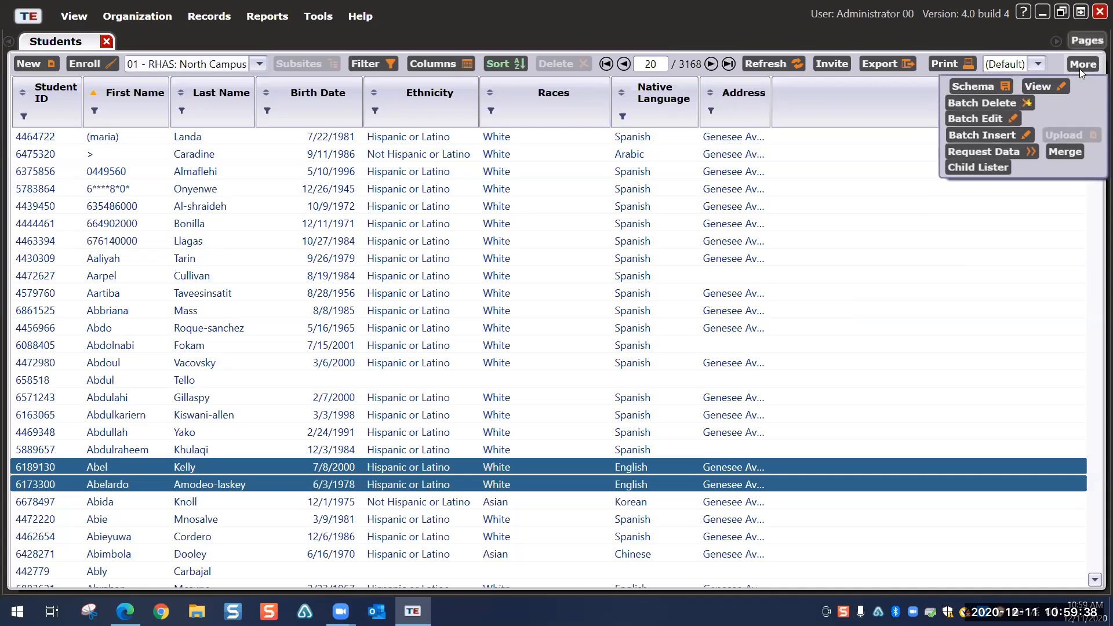
left_click(985, 86)
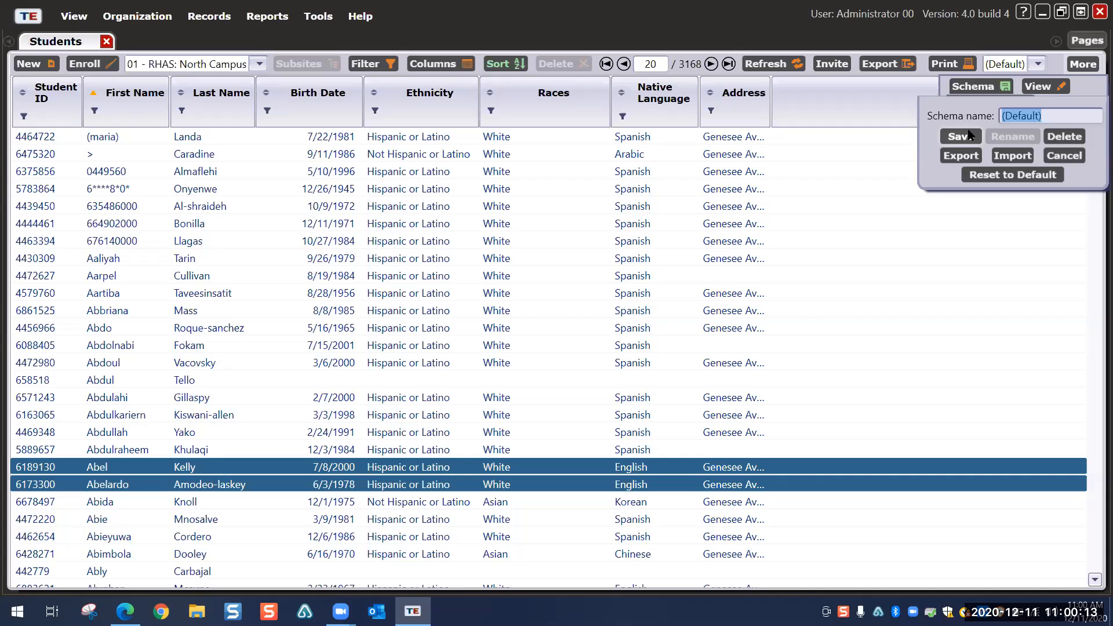
Step: Close the Schema panel, leaving the 3168-record North Campus Students grid
left_click(1086, 66)
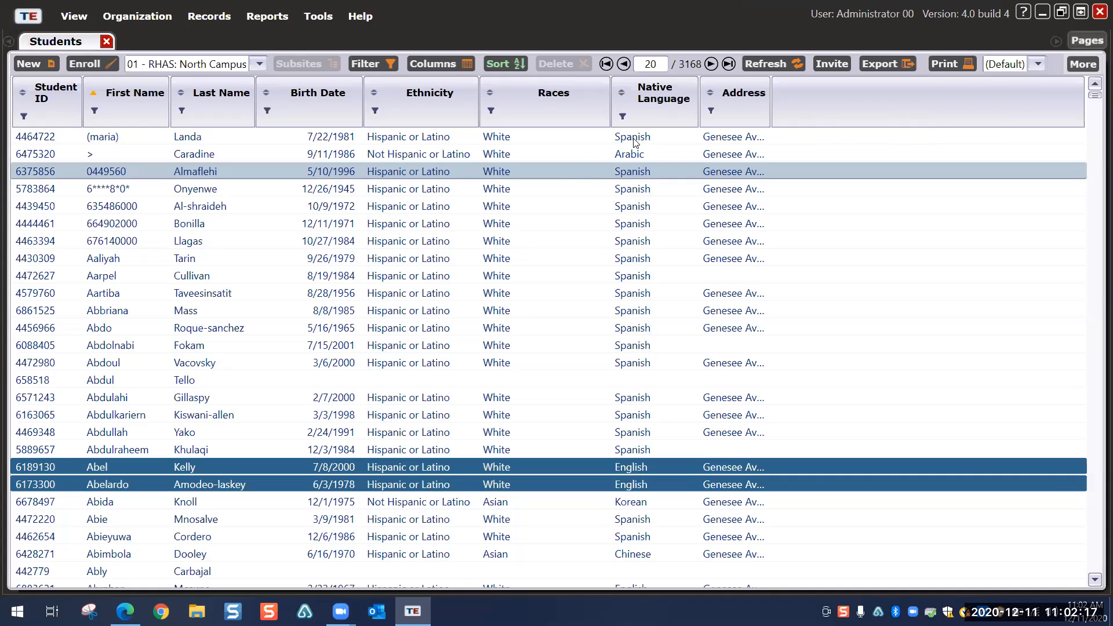
Step: Select the fifth student plus the next two rows and list the Batch Insert record types
left_click(405, 207, "shift")
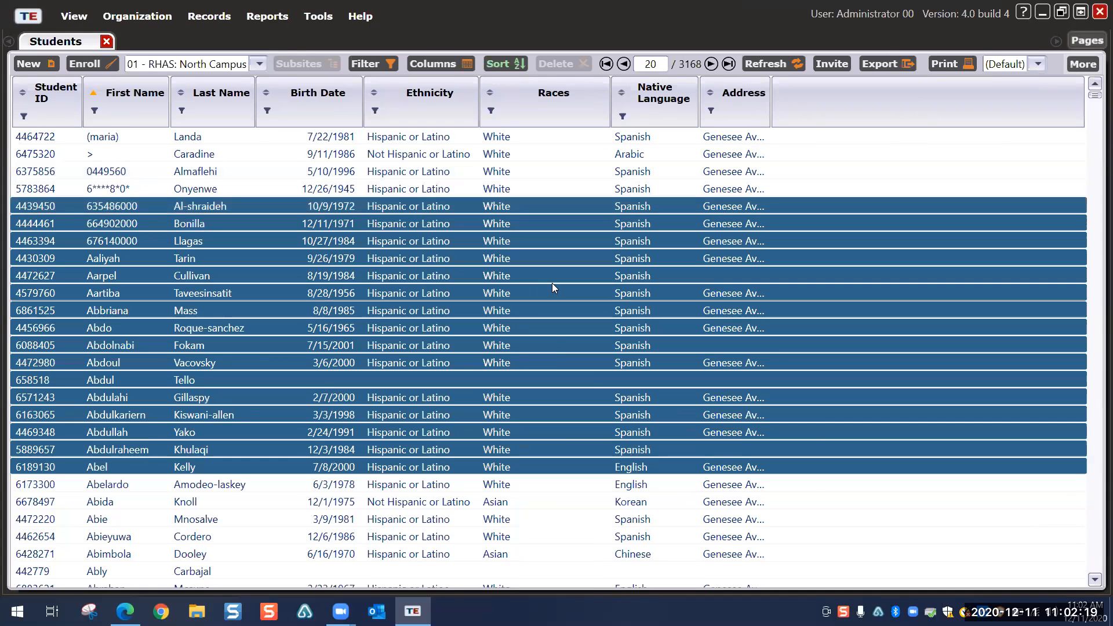
left_click(355, 154)
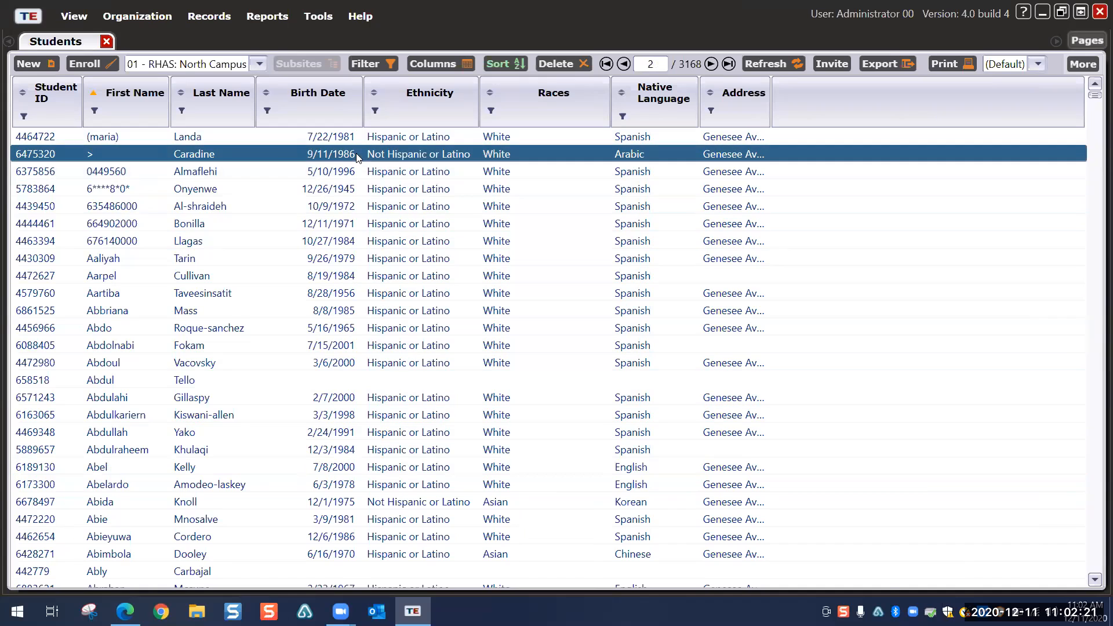
left_click(365, 210)
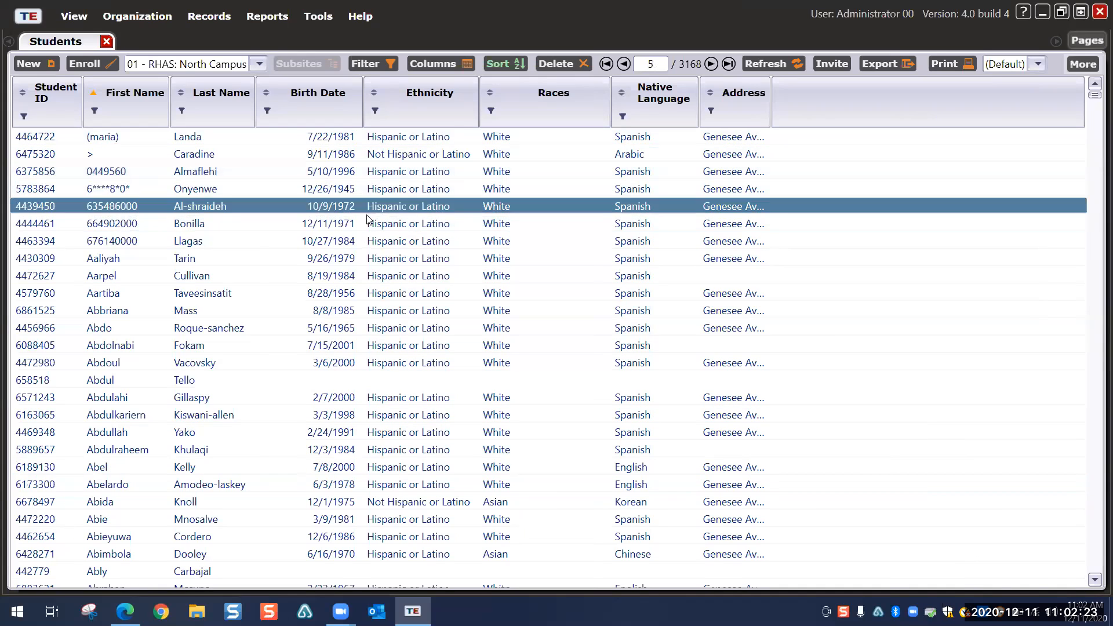
left_click(369, 229, "ctrl")
left_click(464, 241, "ctrl")
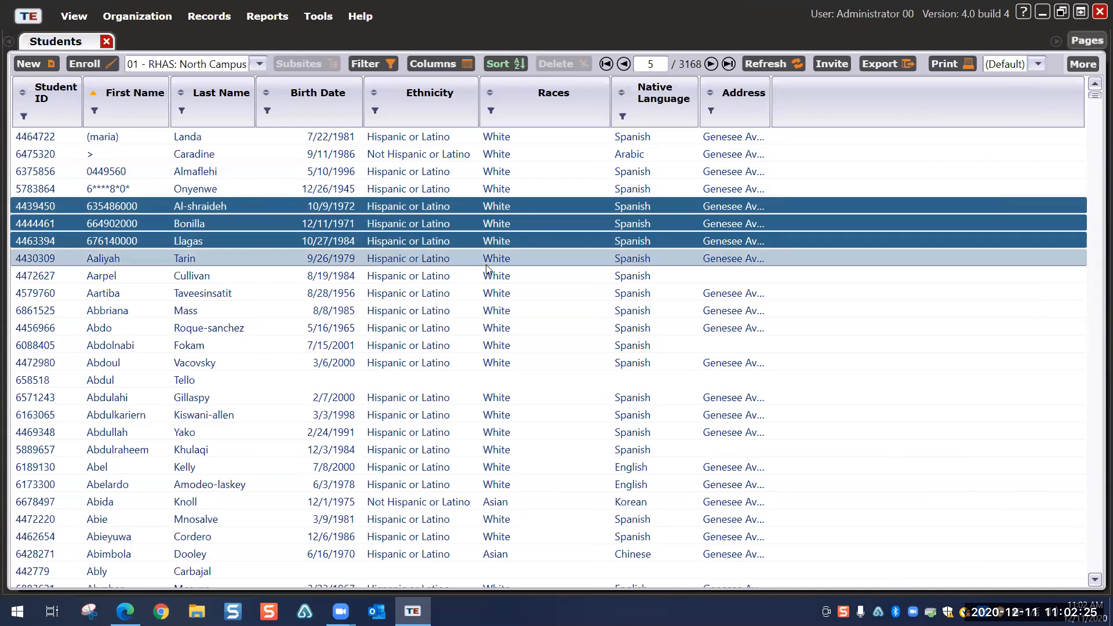
left_click(1085, 64)
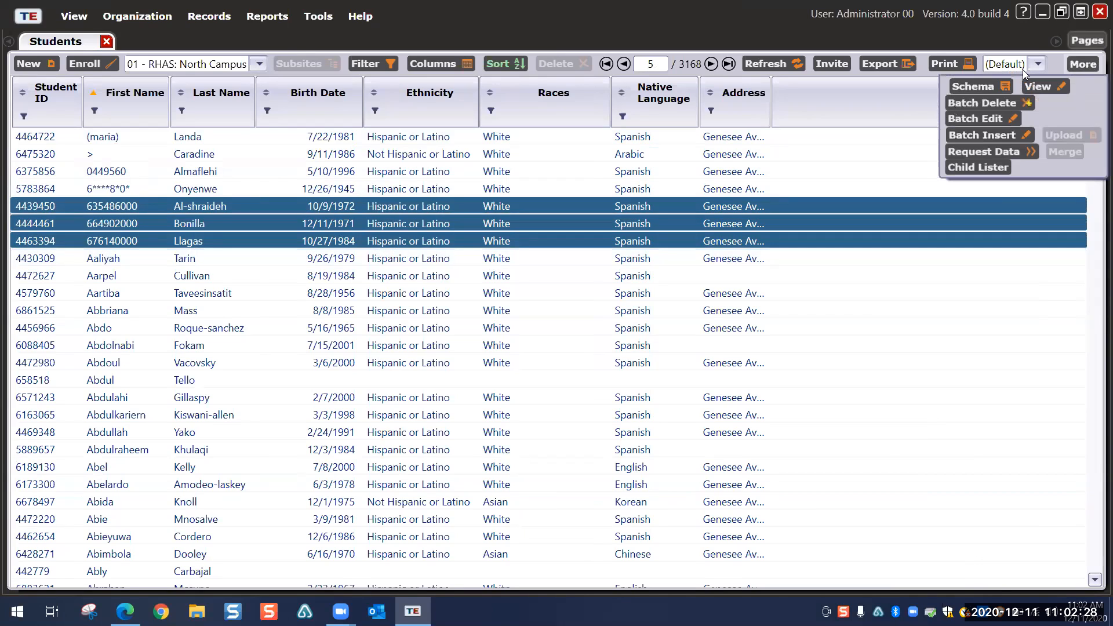
left_click(983, 136)
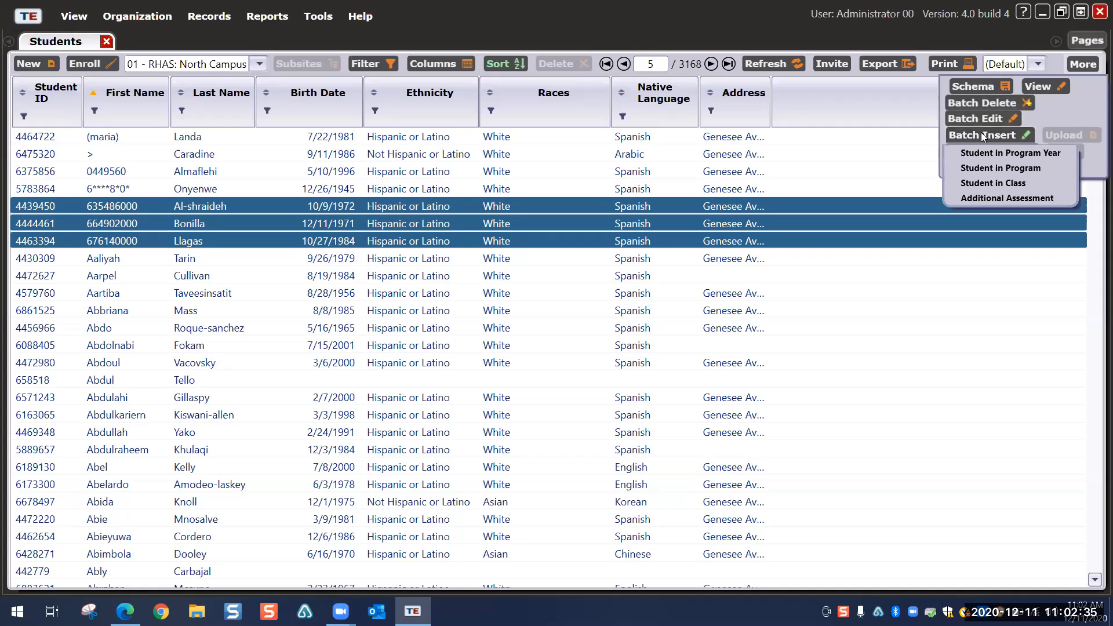
Step: Batch-insert Student in Program ESL/ELL for the three students: 2 added, 1 already existed
left_click(989, 168)
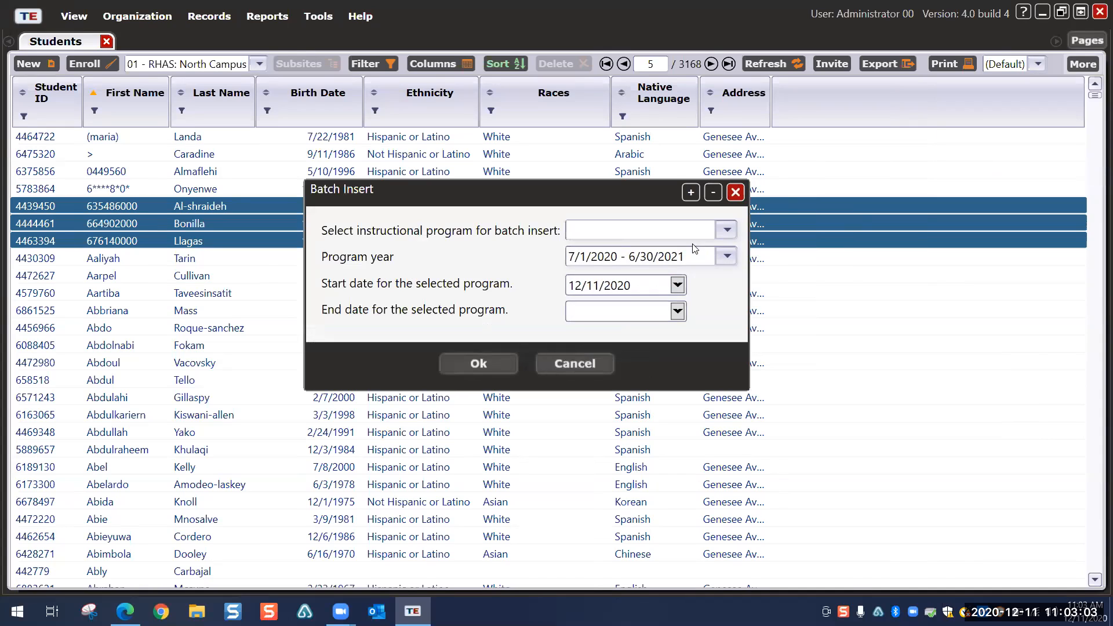
left_click(727, 230)
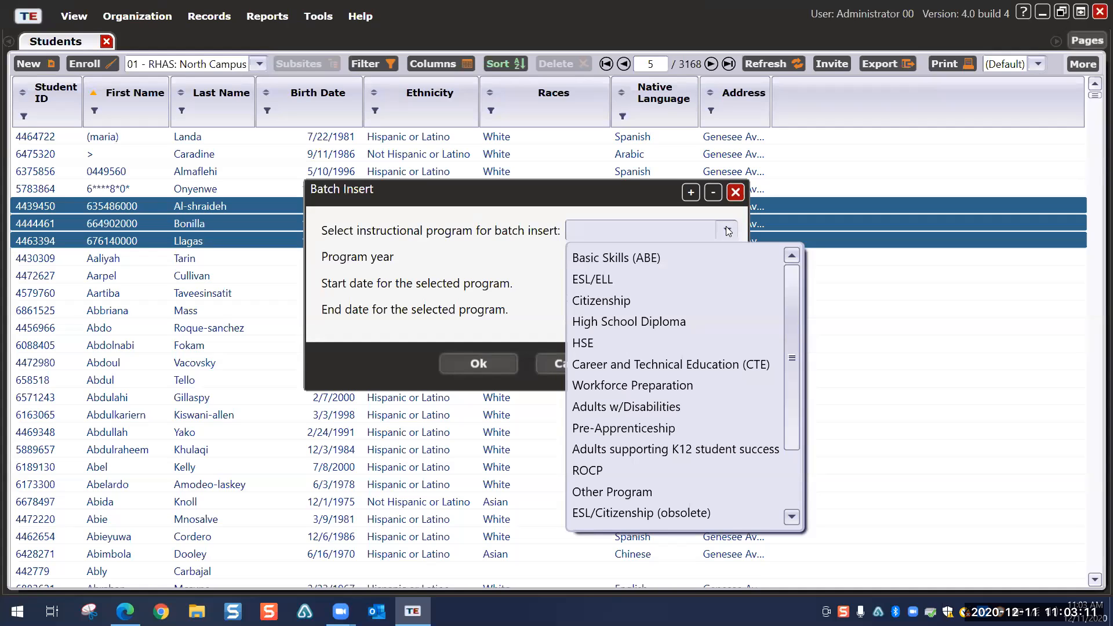
left_click(590, 279)
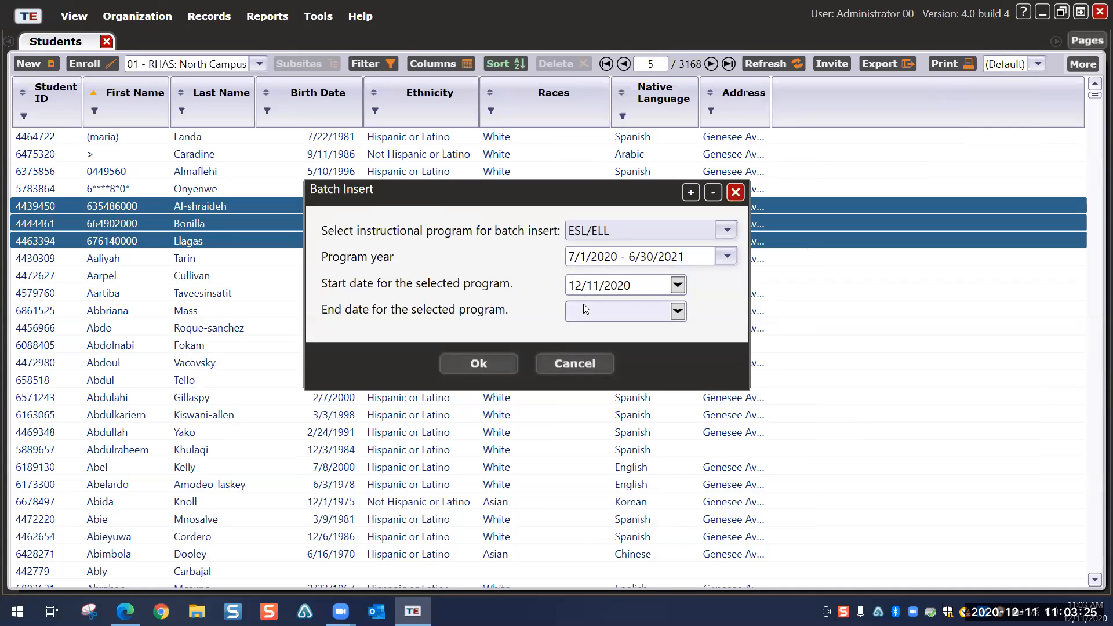
left_click(487, 357)
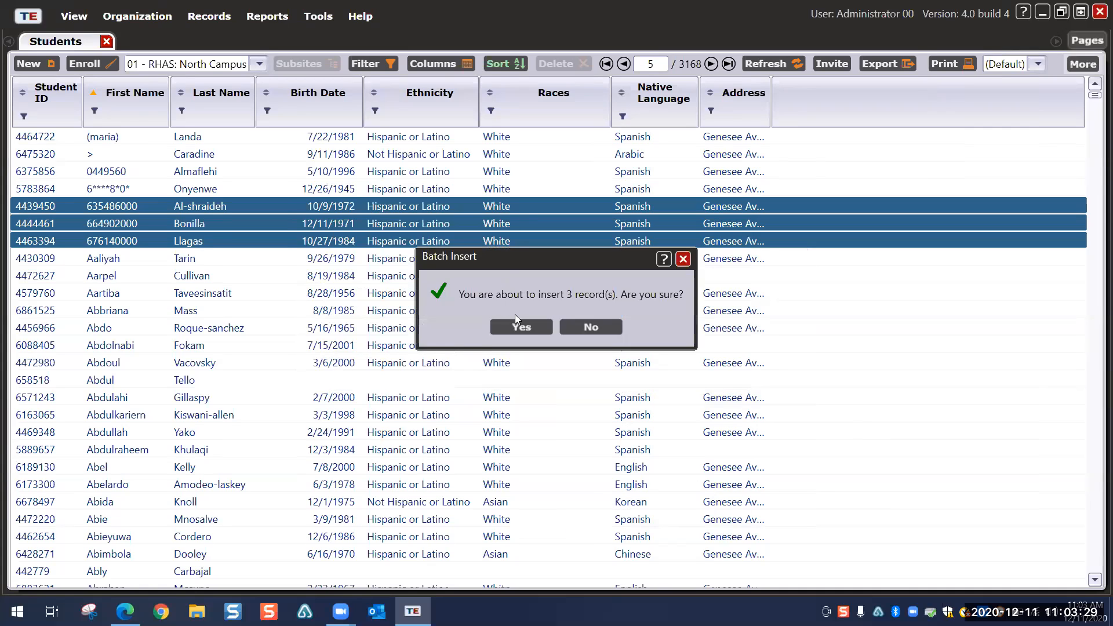
left_click(523, 328)
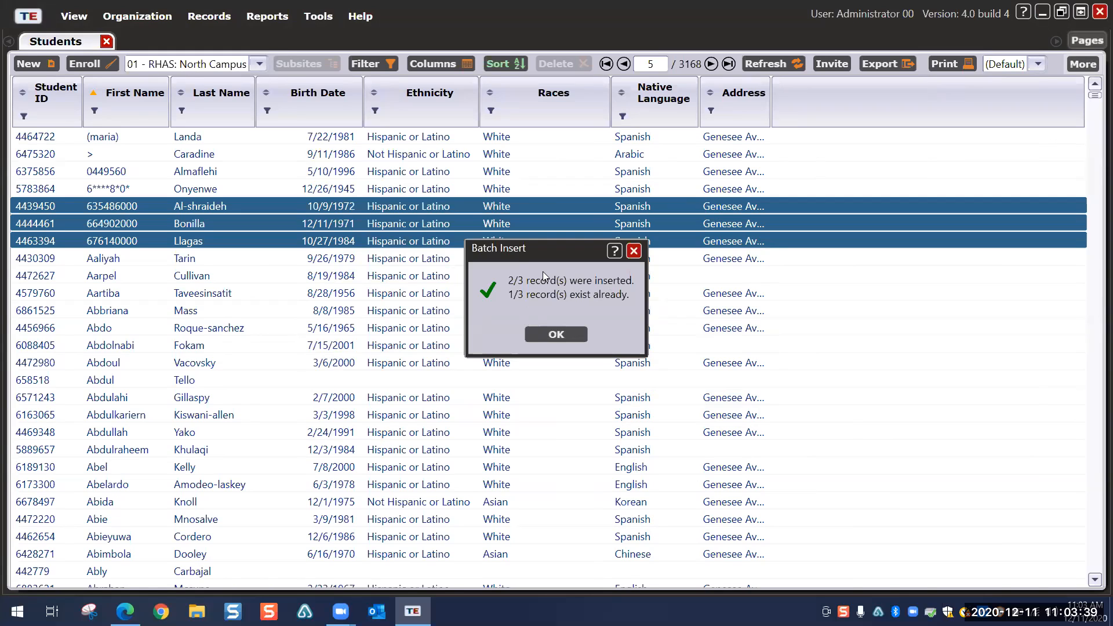
left_click(543, 332)
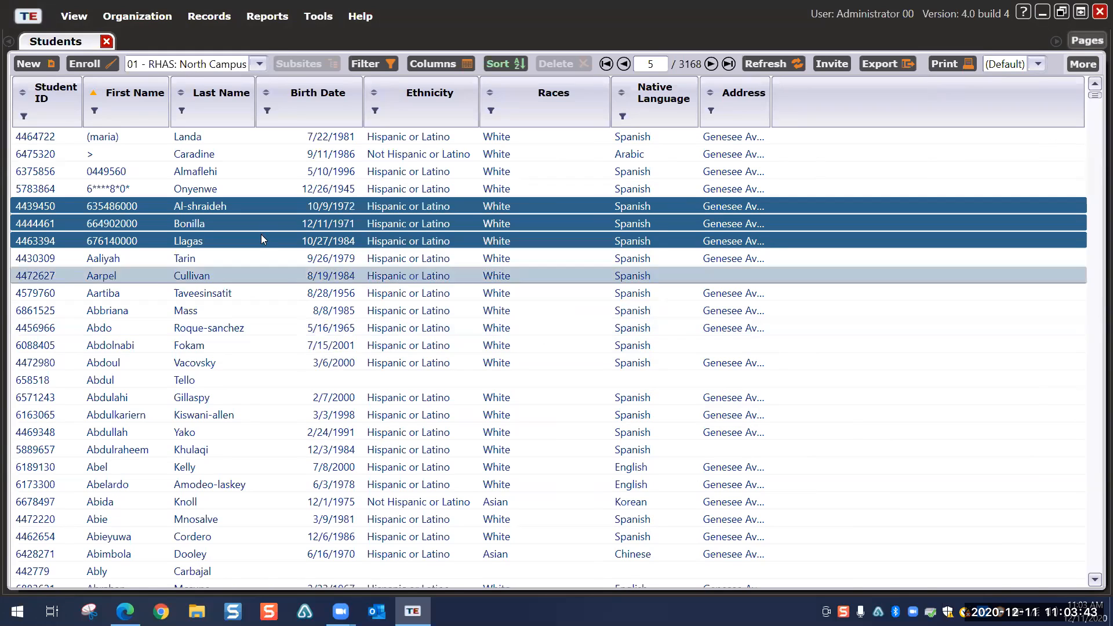
Step: Open the student's record, confirm HSE and ESL/ELL program enrollments, then close the record
double_click(249, 205)
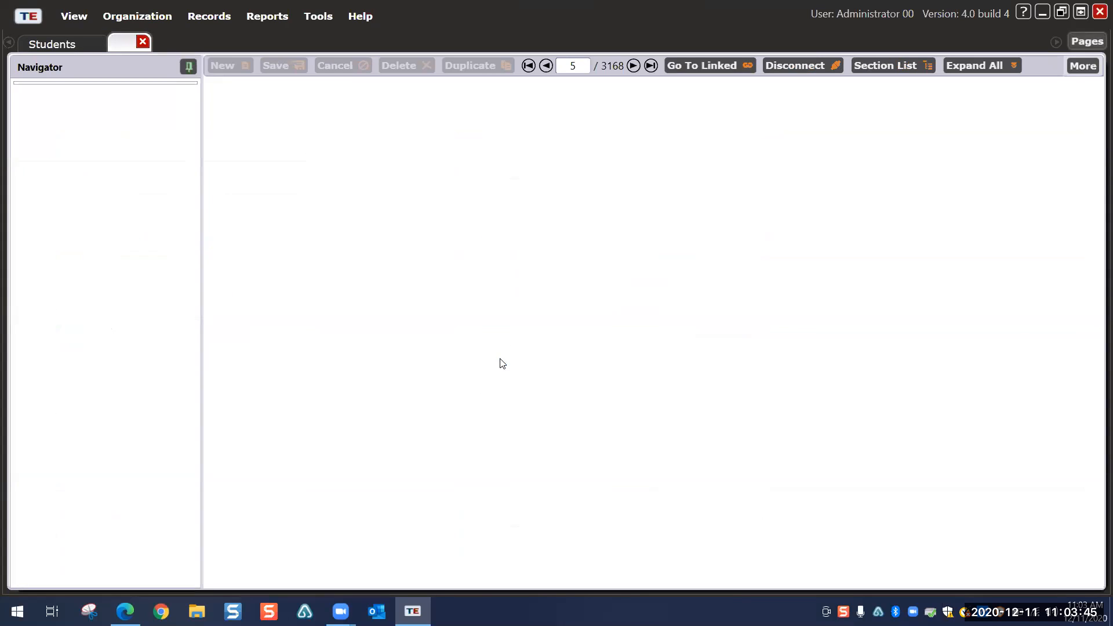
left_click(38, 204)
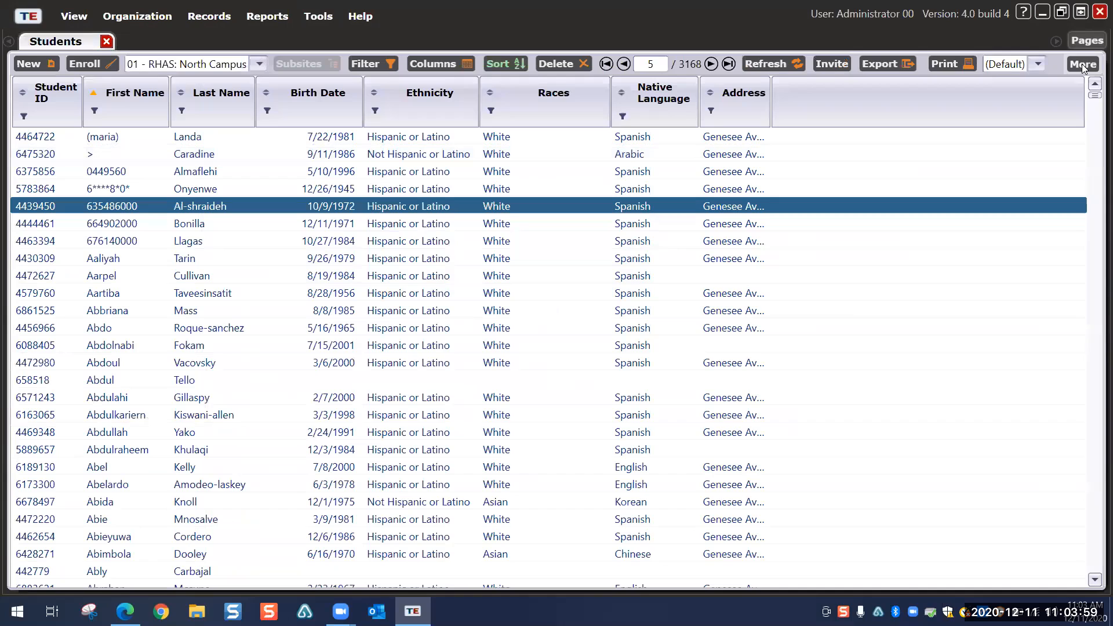
left_click(1082, 64)
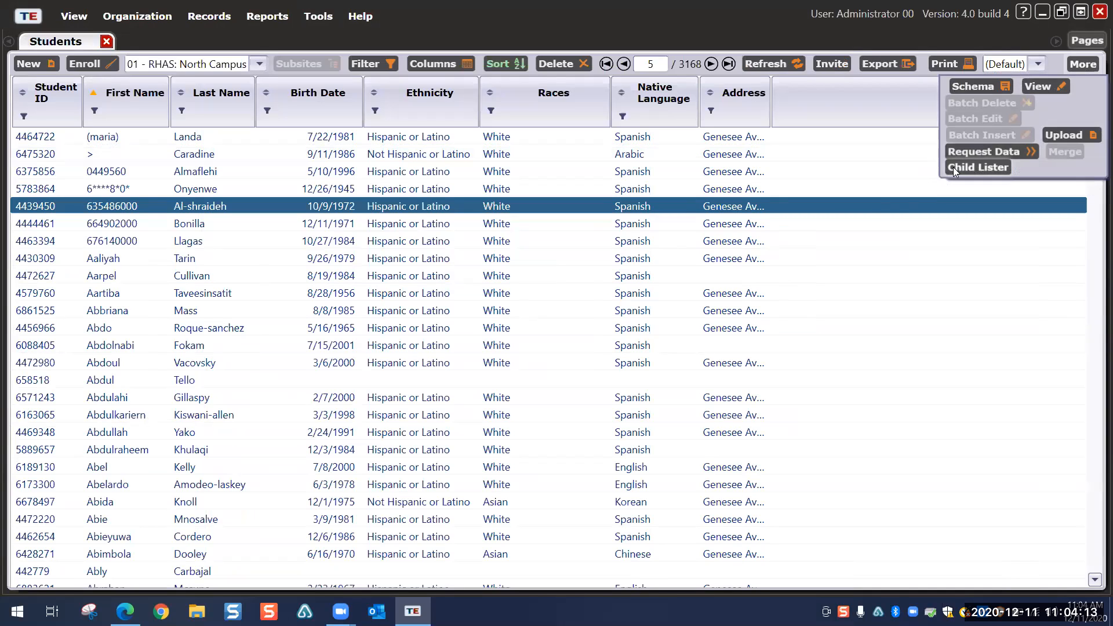
Step: Dismiss the More panel and open the Tests records list of 17810 records
left_click(809, 93)
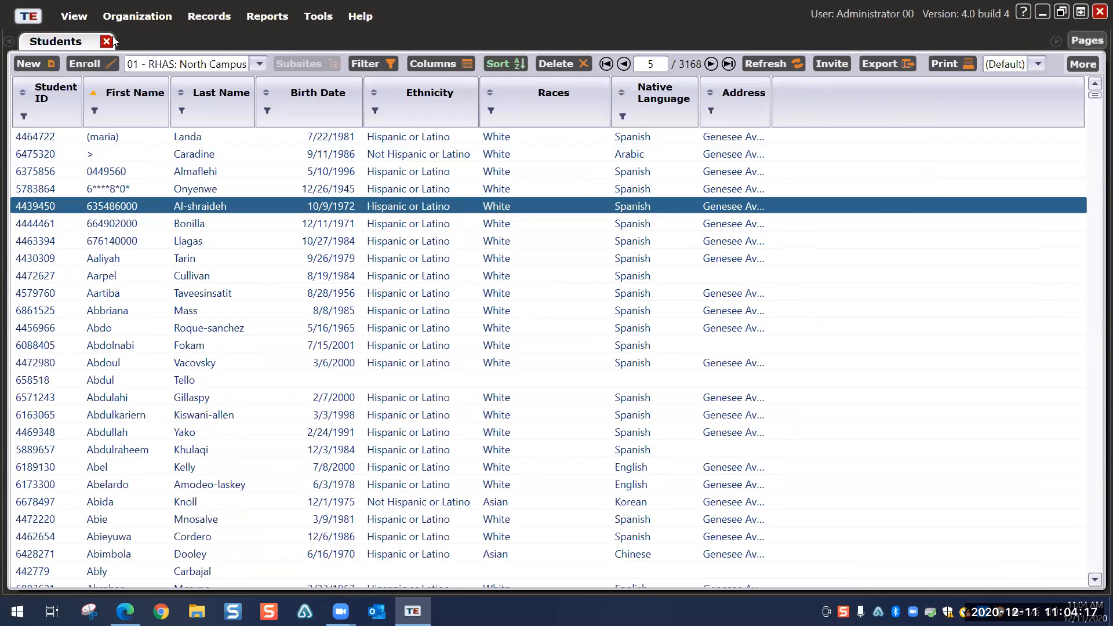
left_click(209, 15)
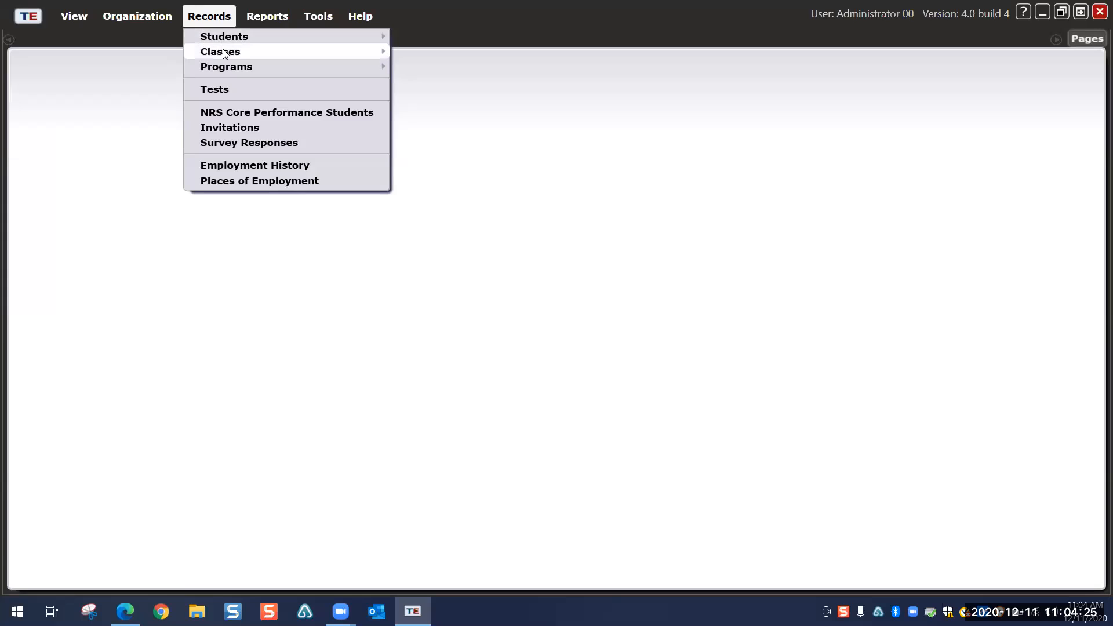
mouse_move(224, 54)
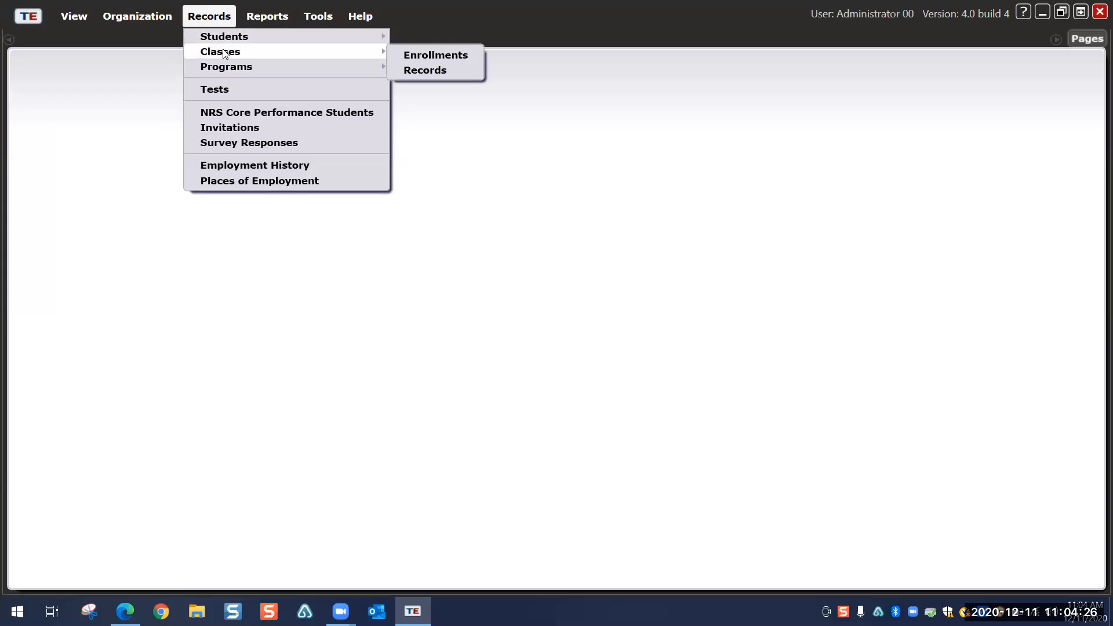
left_click(228, 90)
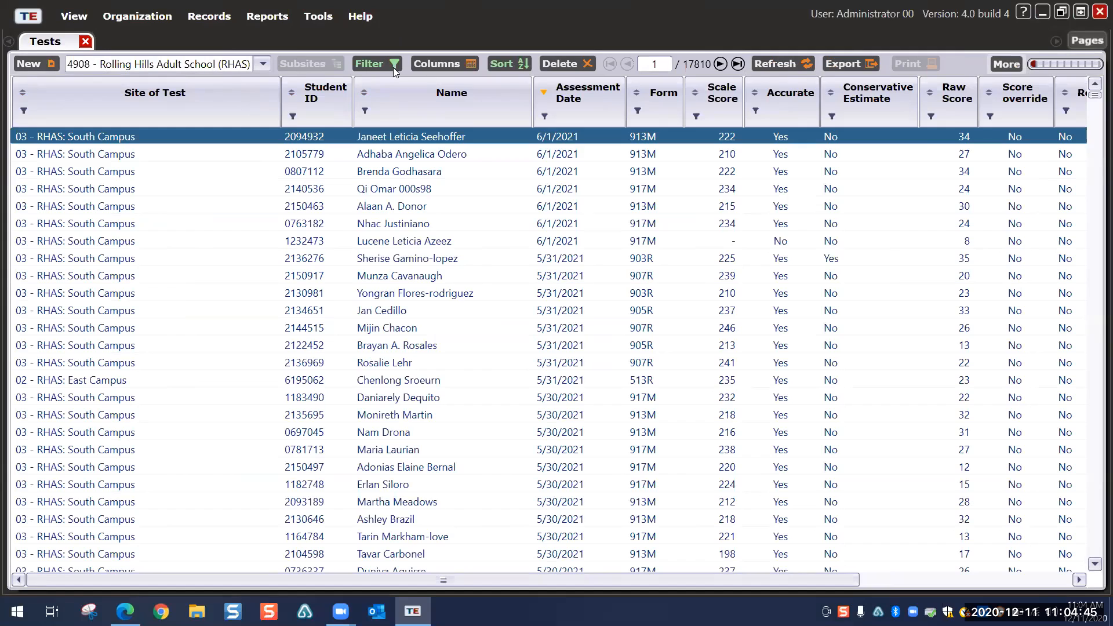
left_click(1013, 64)
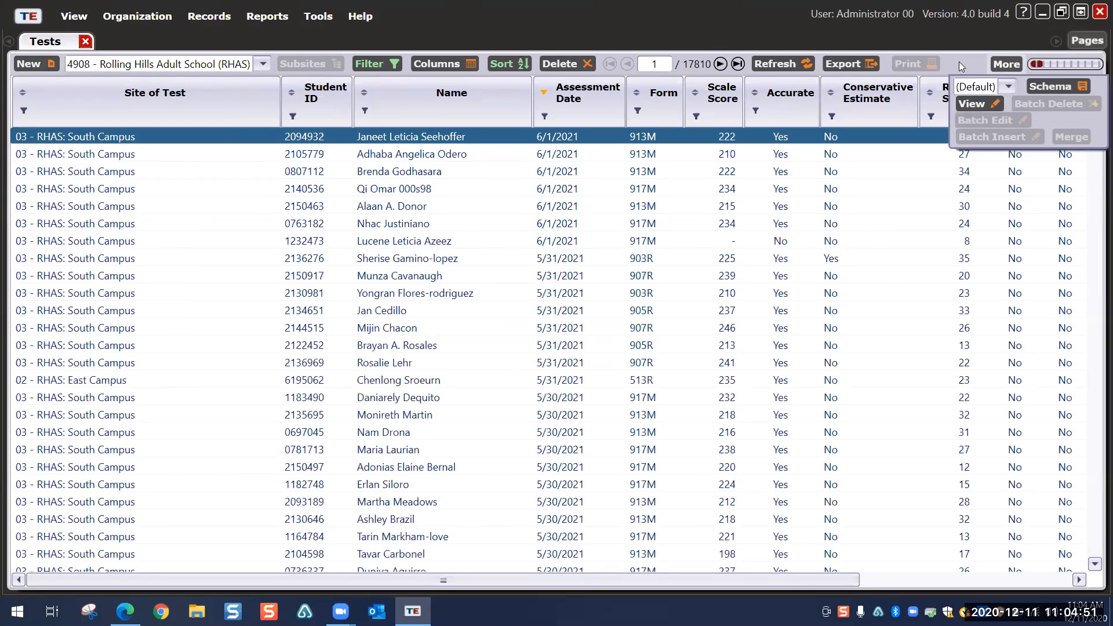
left_click(376, 157)
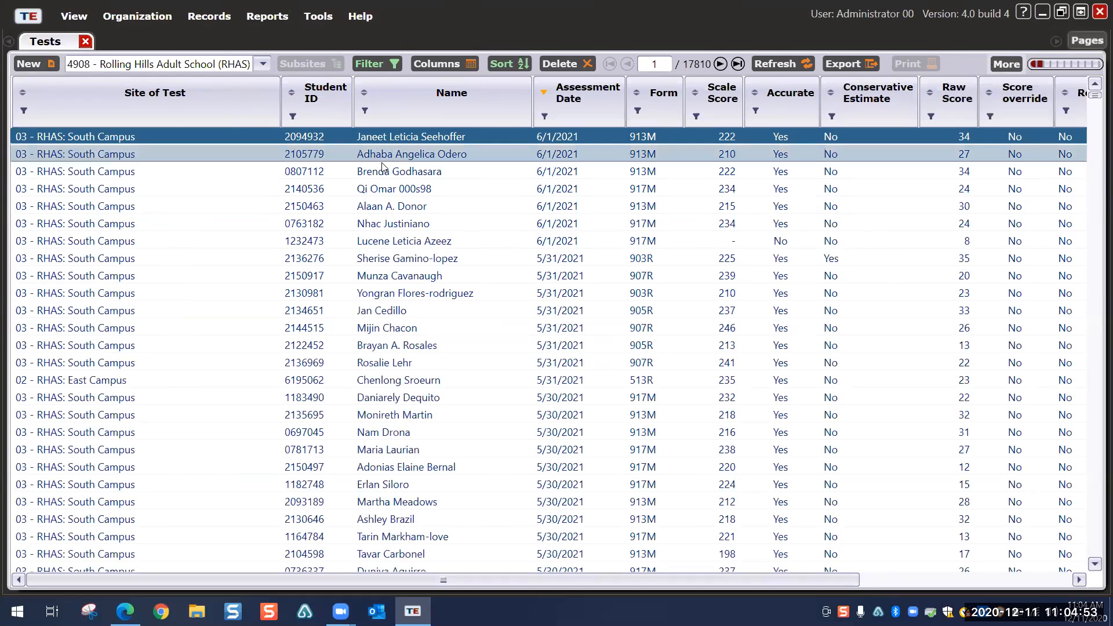
double_click(382, 161)
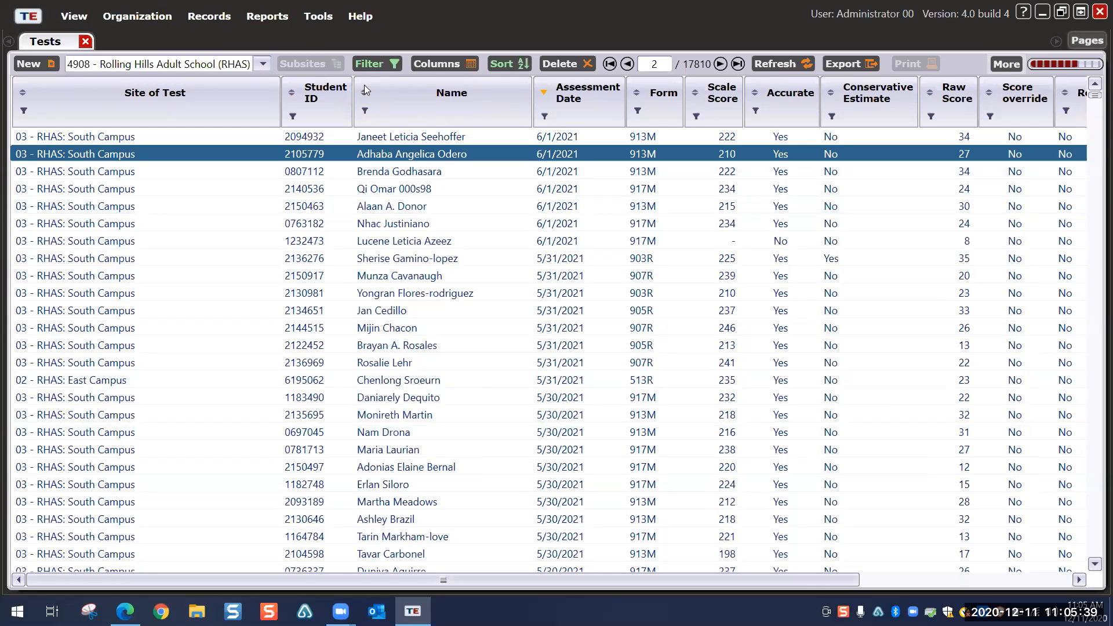
right_click(226, 113)
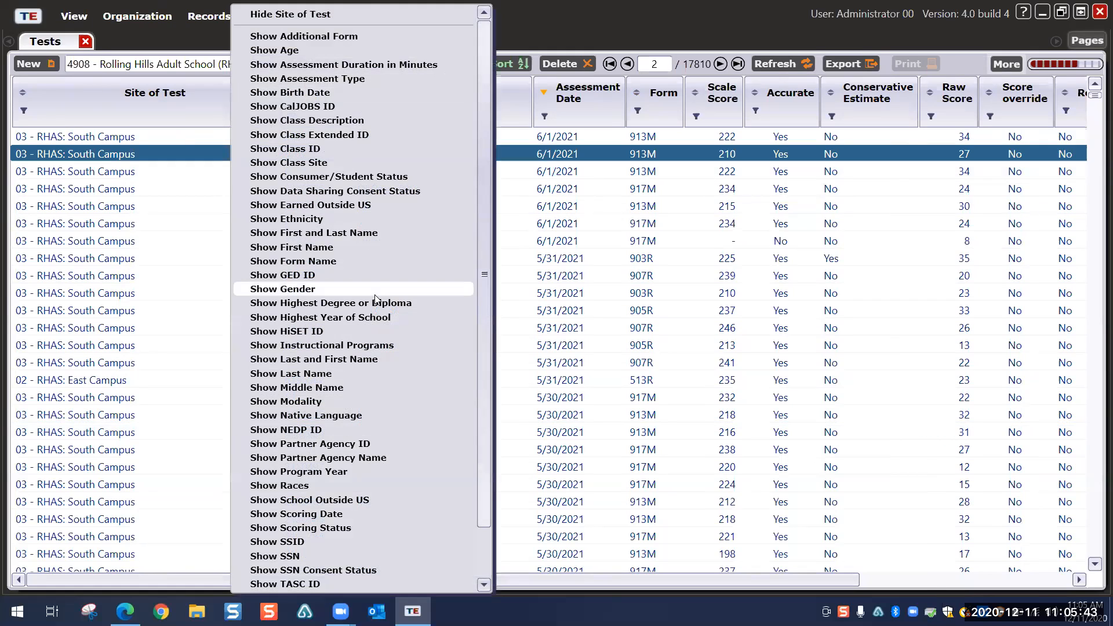
left_click(210, 109)
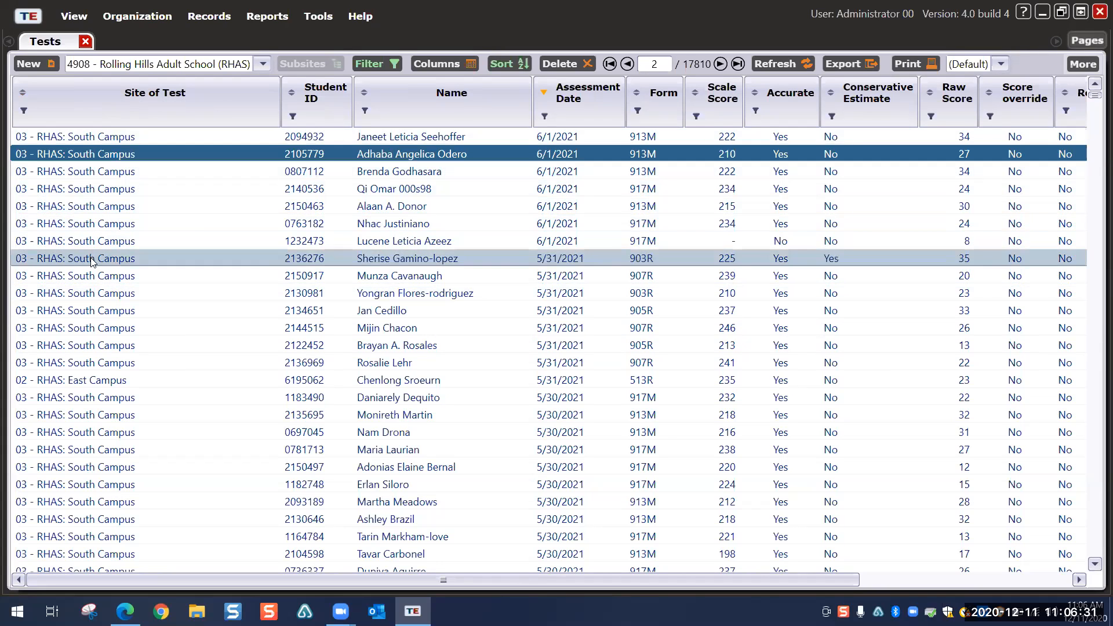
scroll(95, 260, "down", 2)
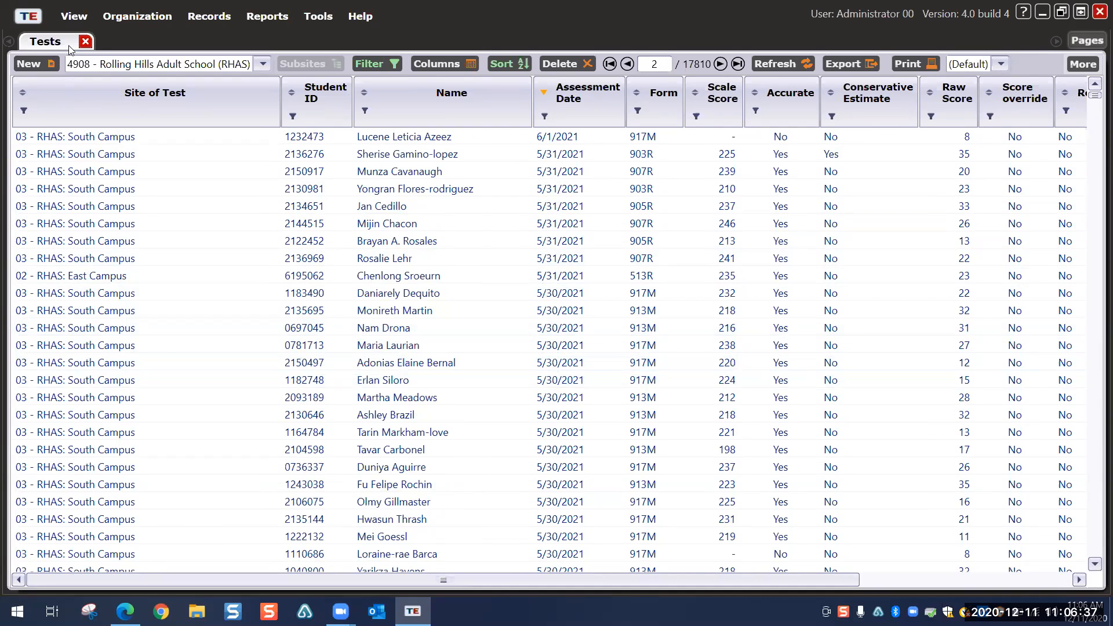
Step: Close the Tests list and bring up the Reports menu
left_click(85, 41)
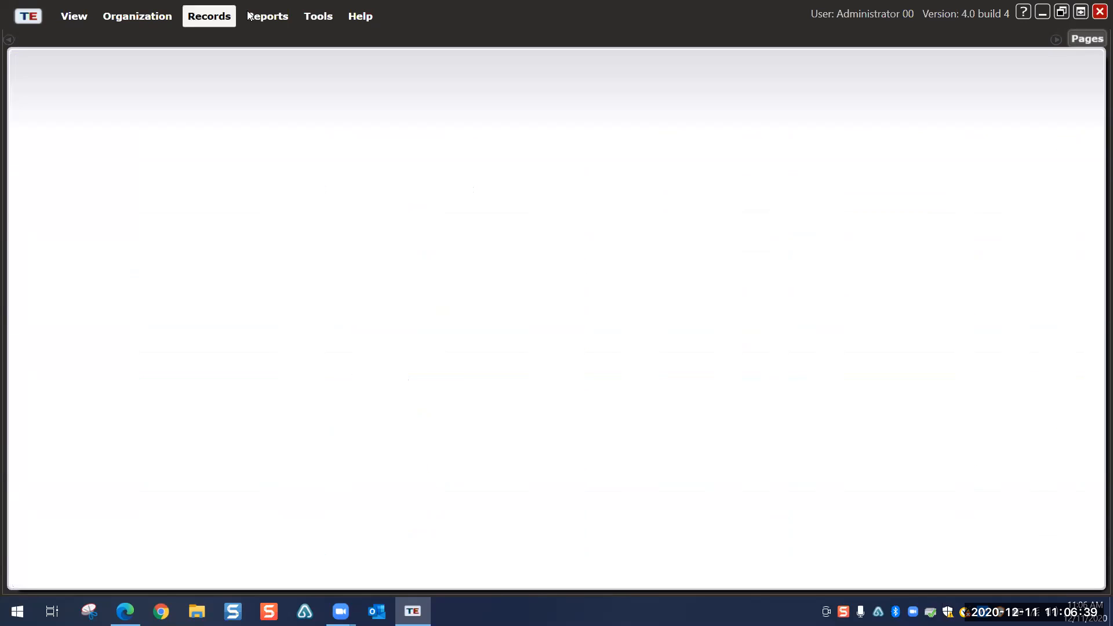
left_click(265, 16)
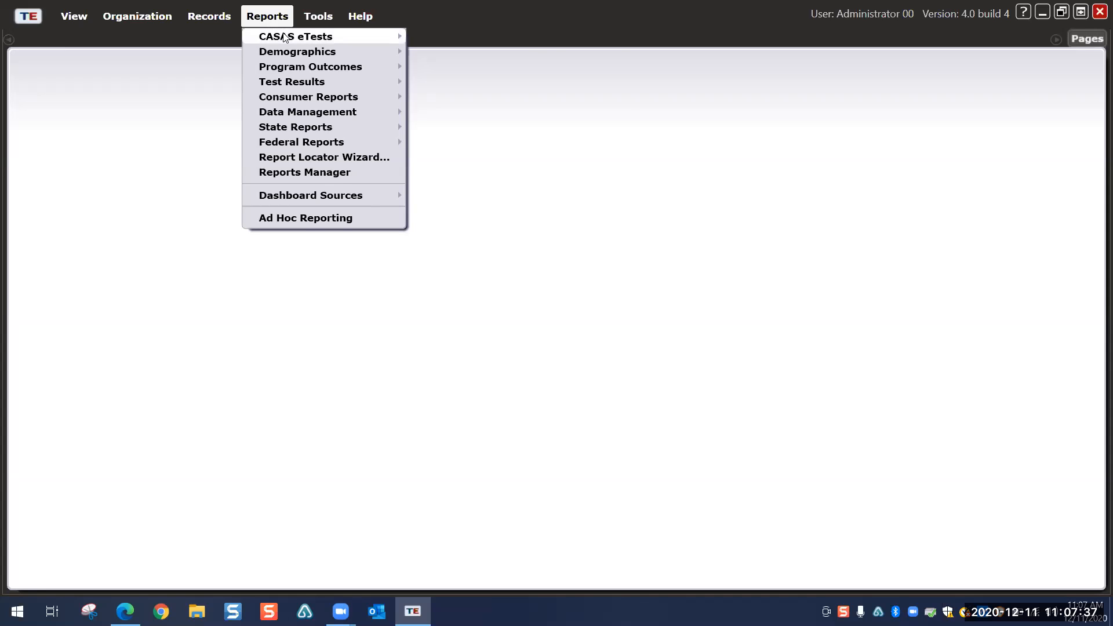
Step: Generate the CASAS eTests WTU Balance report, which shows 4,018 WTUs available
mouse_move(284, 37)
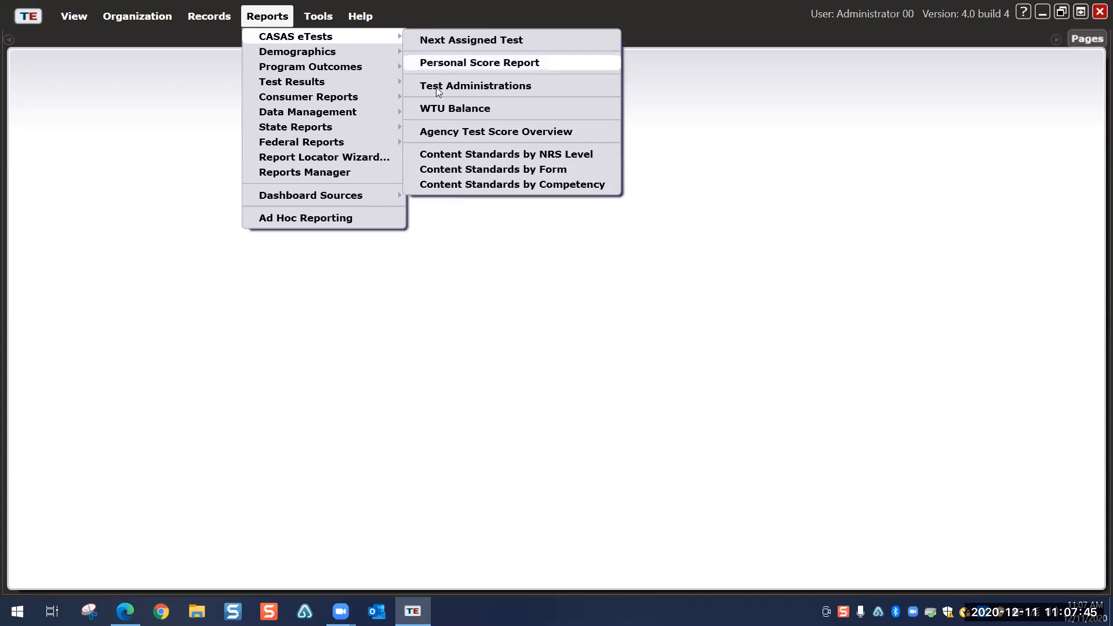
left_click(440, 112)
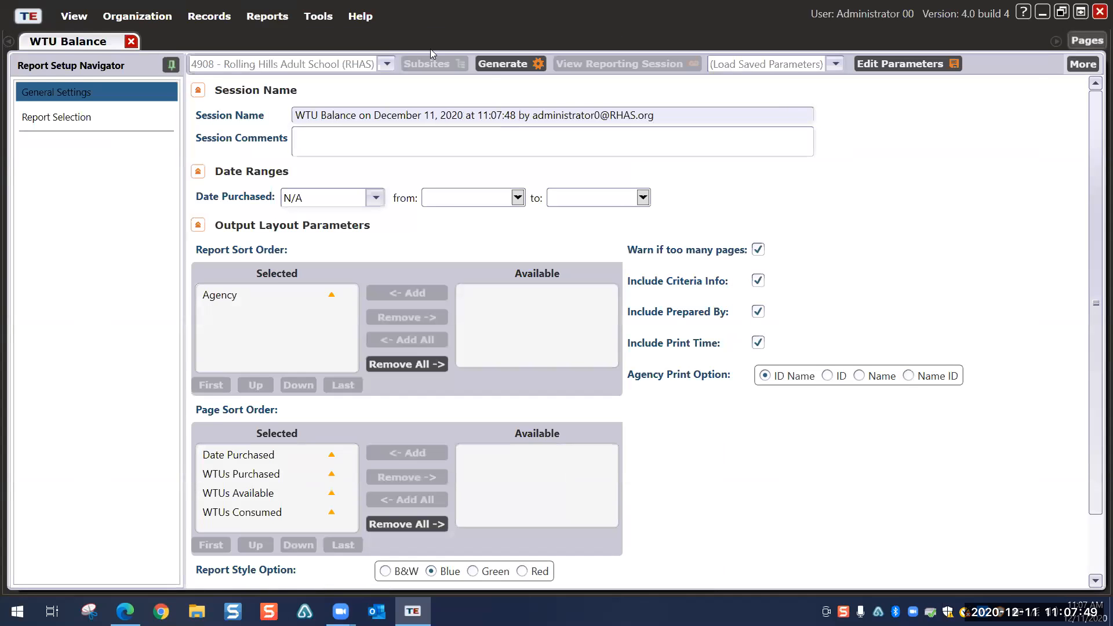
left_click(497, 64)
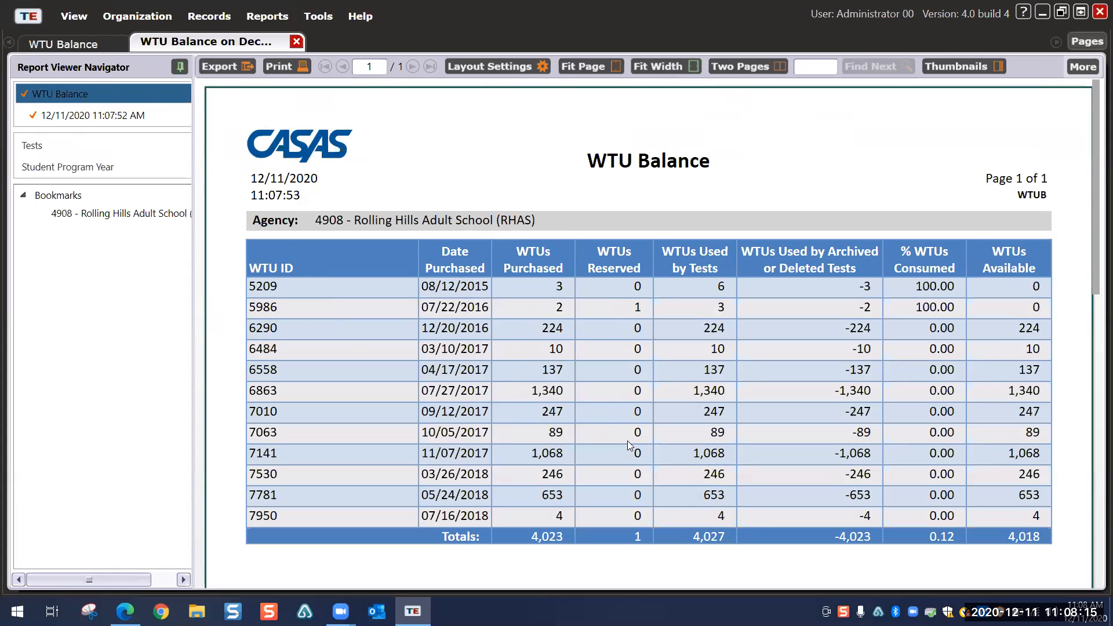
left_click(718, 288)
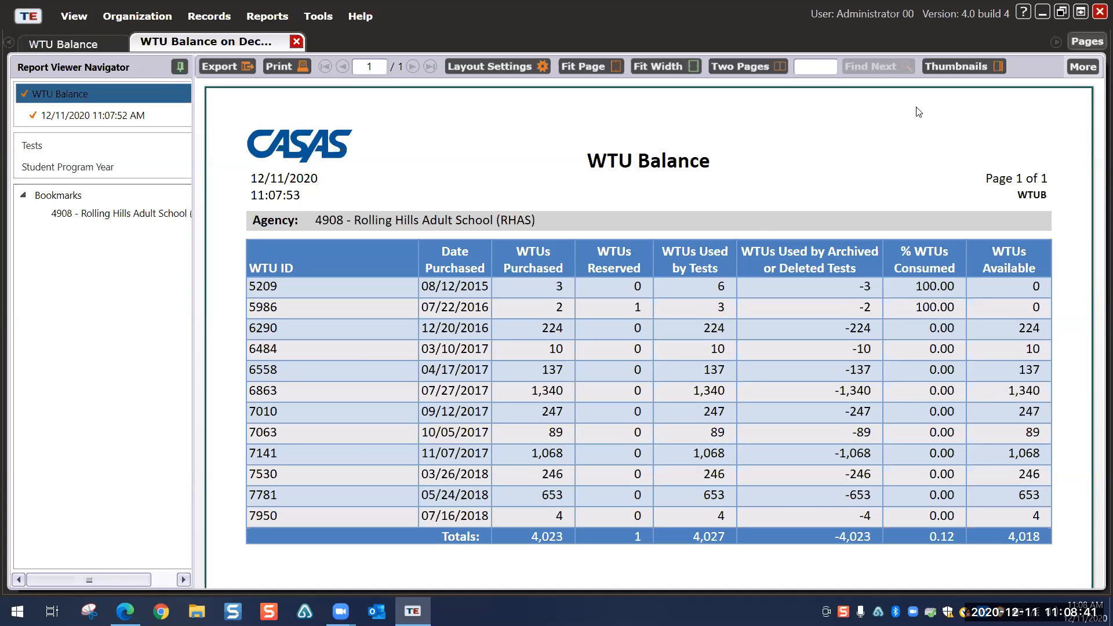
Step: Close the WTU Balance report and setup, and start a CASAS eTests Next Assigned Test report
left_click(296, 41)
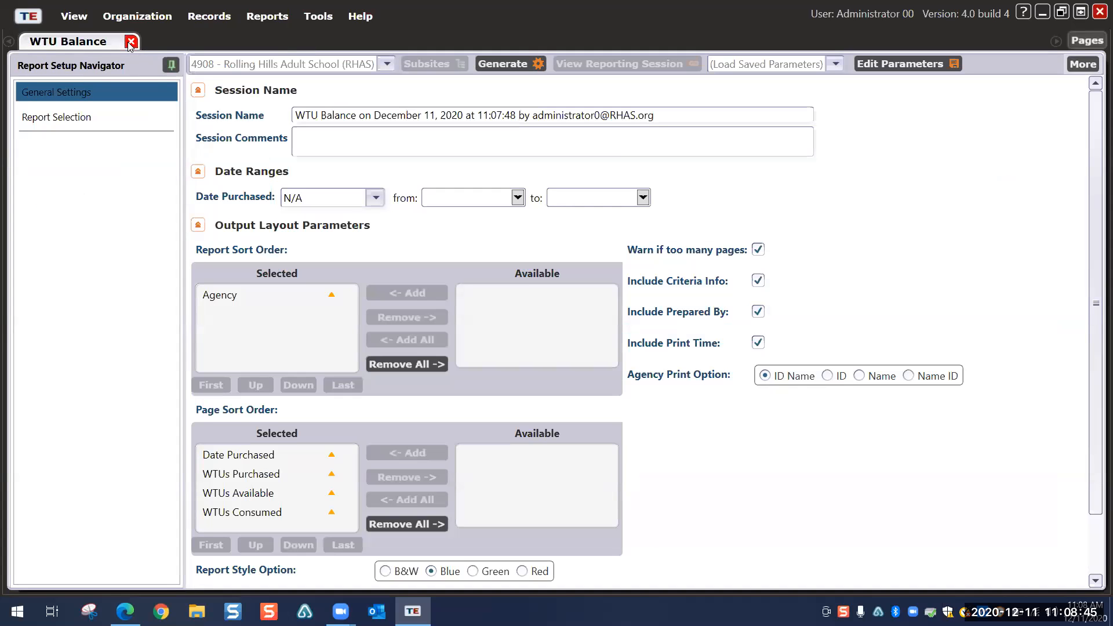
left_click(131, 41)
left_click(260, 20)
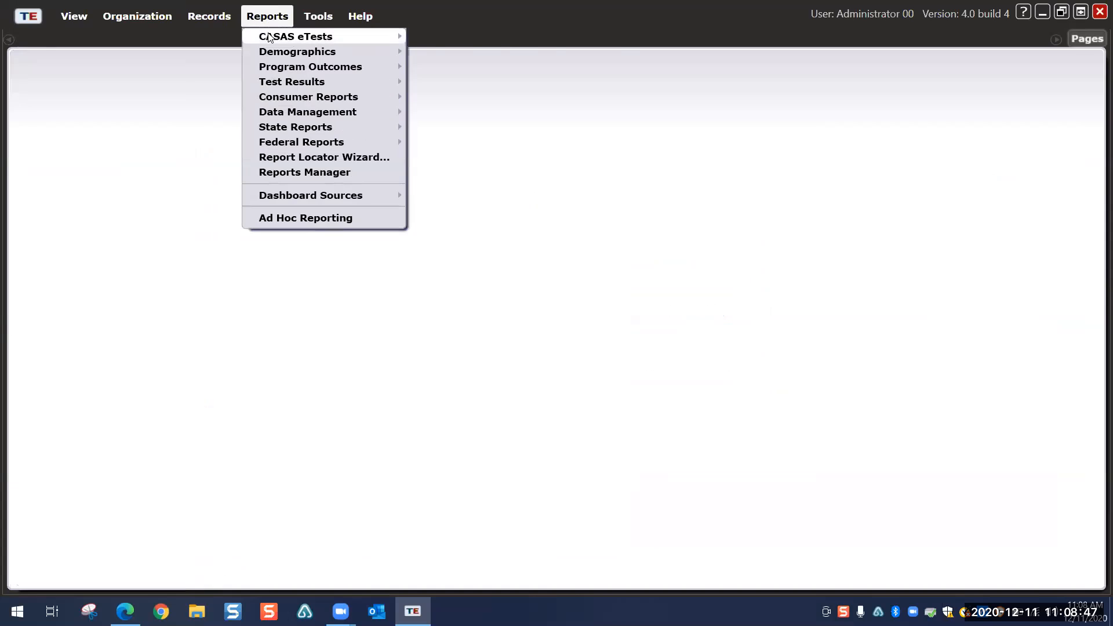
mouse_move(288, 37)
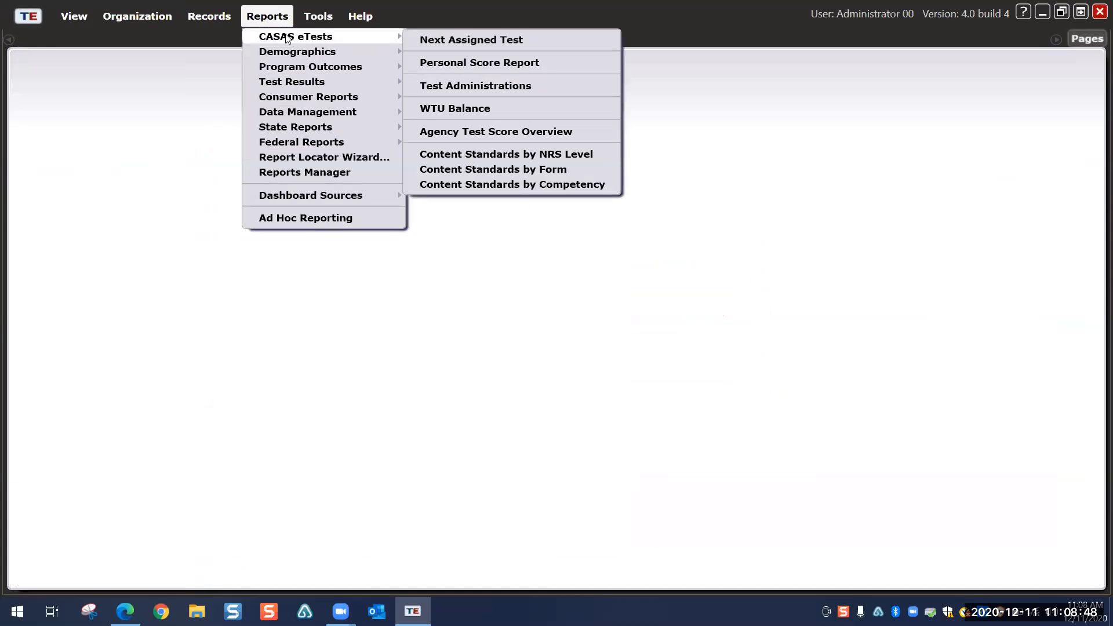
left_click(443, 42)
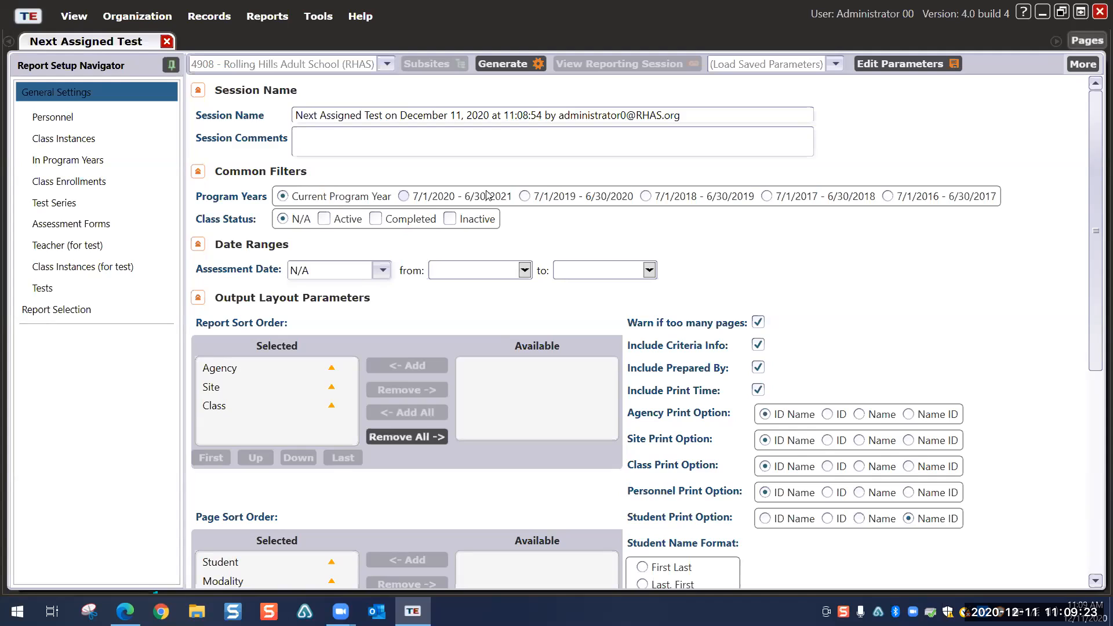
Step: Limit the Next Assigned Test report to classes 010002, 020101 and 020102, and generate it
left_click(80, 139)
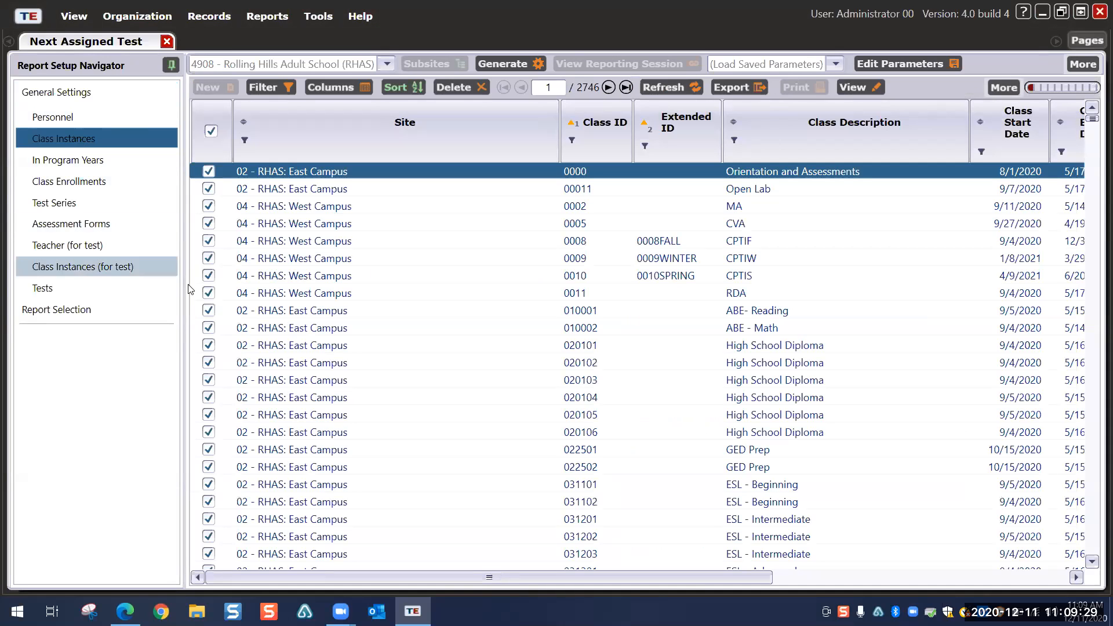
left_click(279, 329)
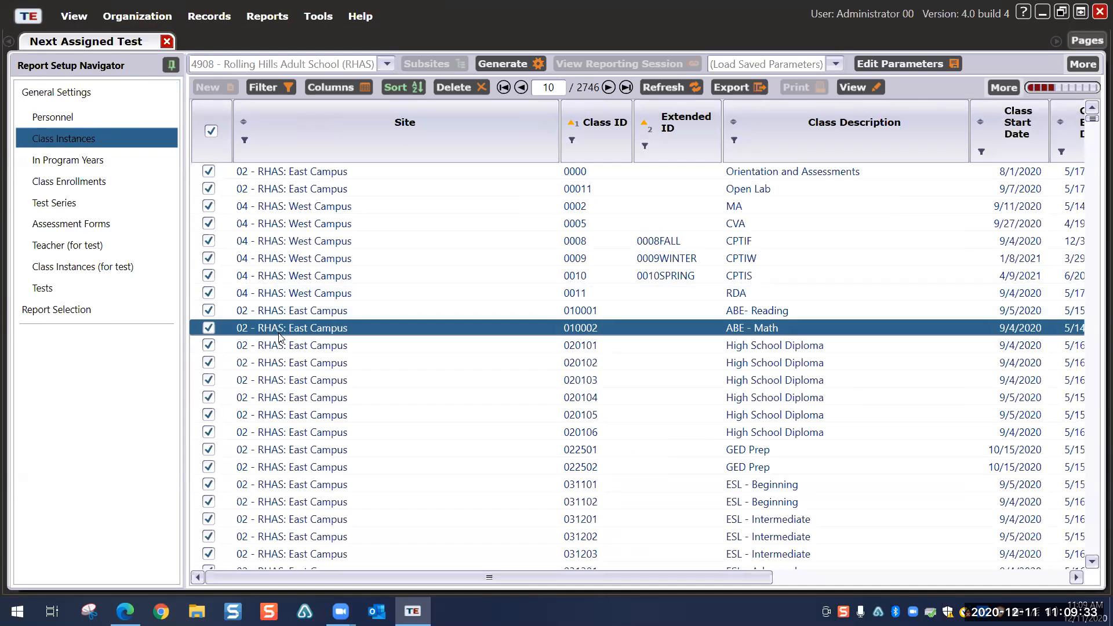
left_click(211, 131)
left_click(208, 328)
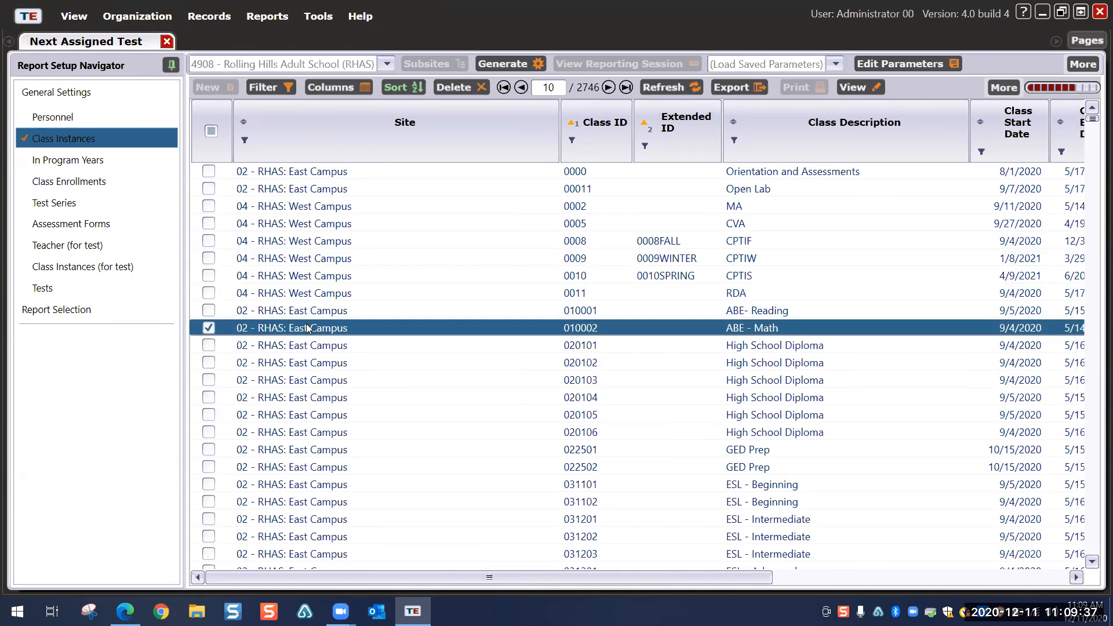
left_click(208, 345)
left_click(209, 363)
left_click(502, 64)
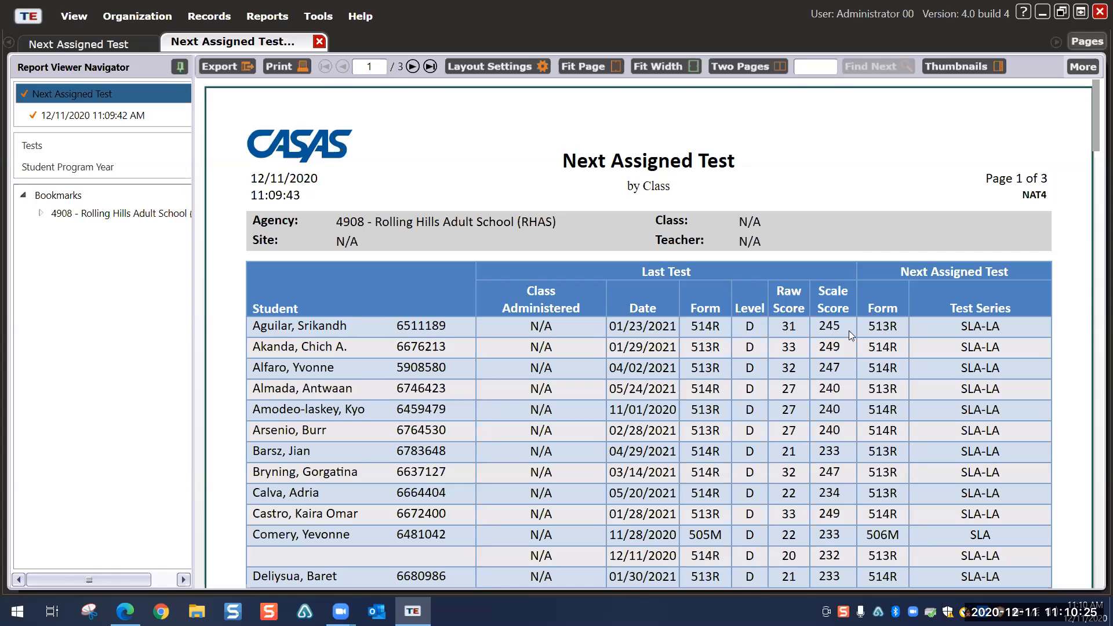
Step: Scroll the Next Assigned Test report to the top of page 2
scroll(963, 415, "down", 7)
scroll(963, 412, "down", 10)
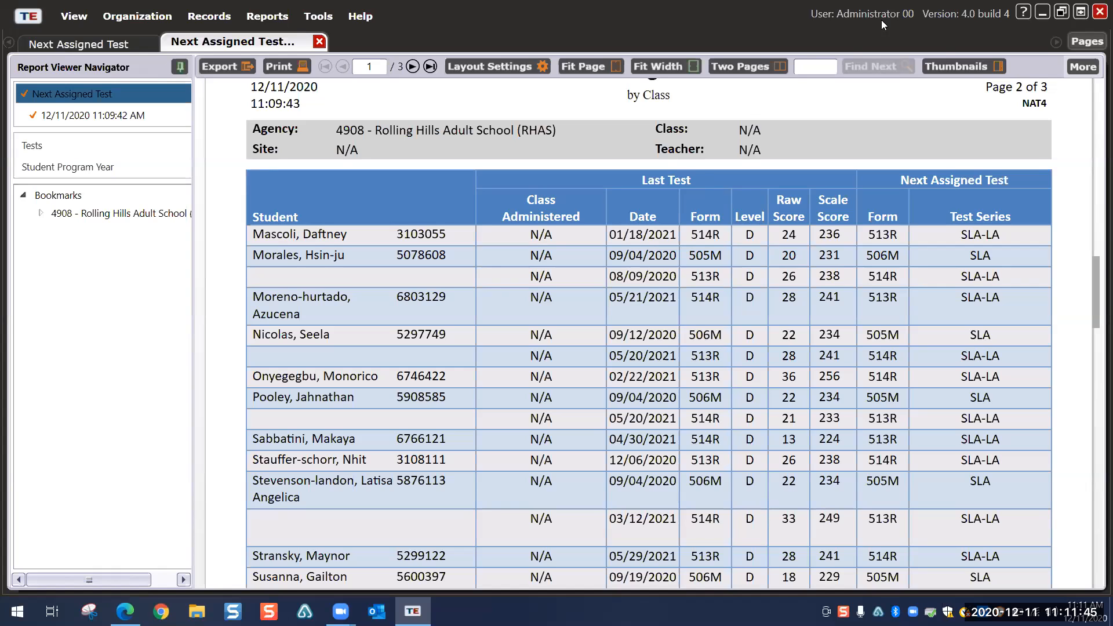
scroll(1010, 321, "up", 2)
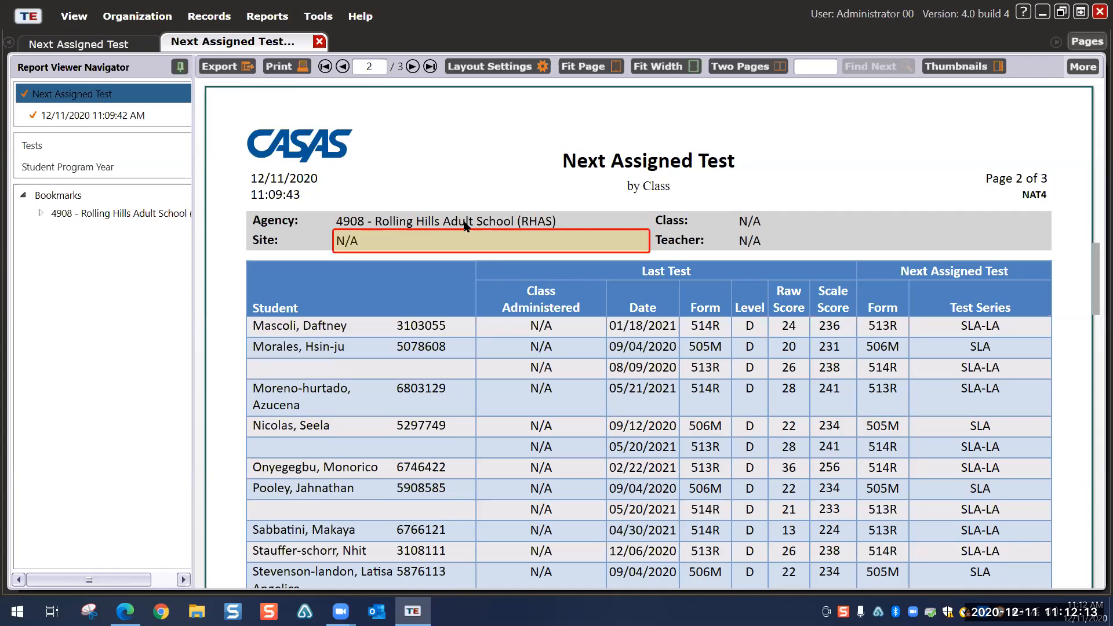
left_click(319, 392)
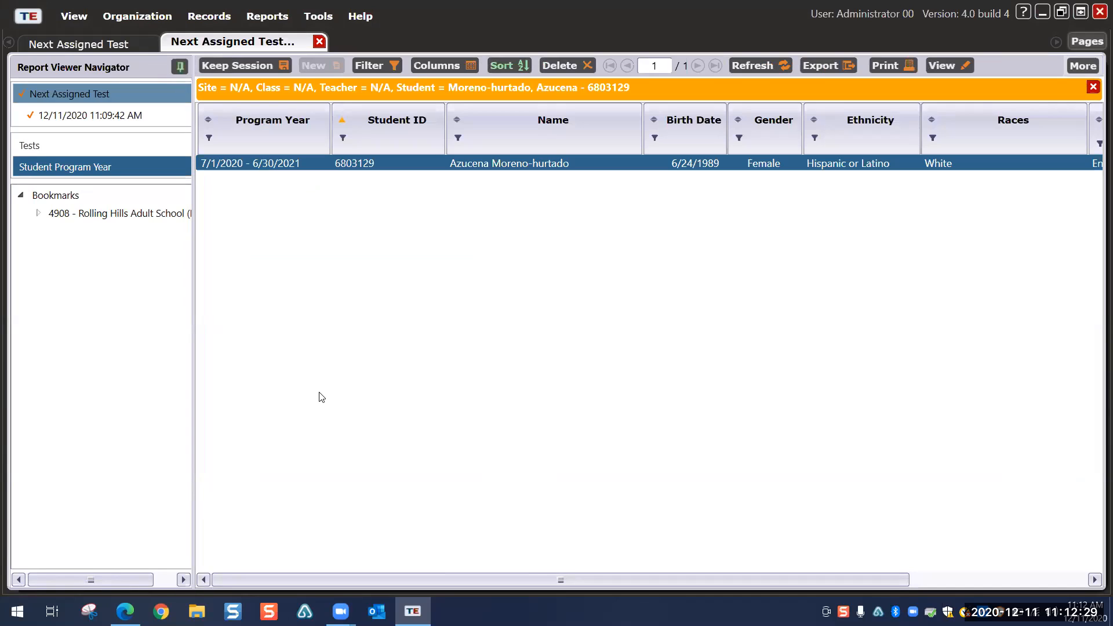
double_click(483, 165)
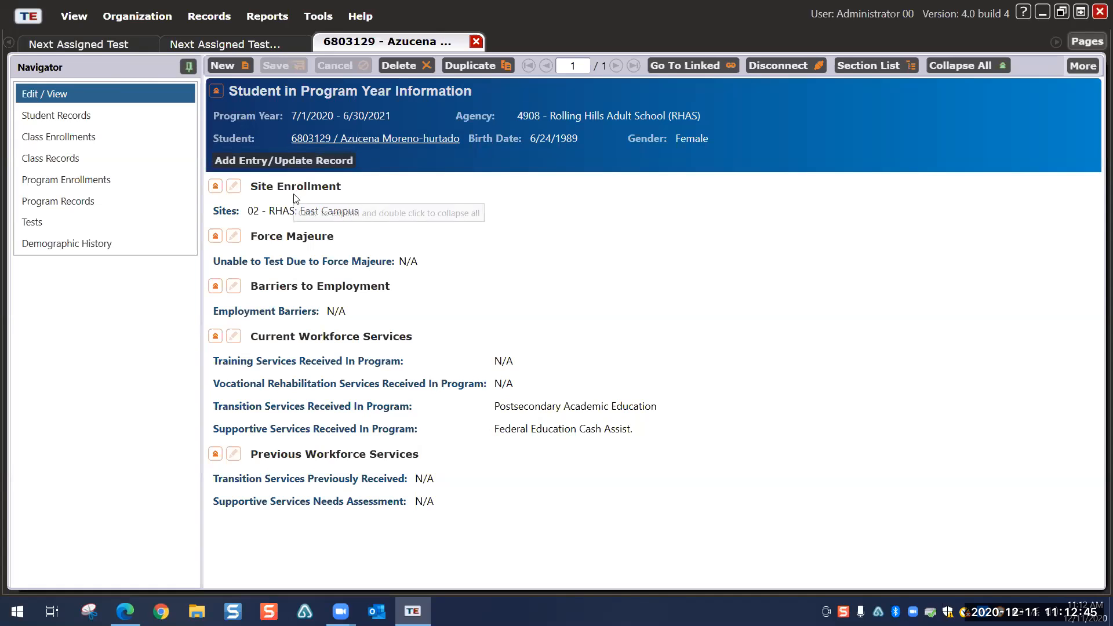
left_click(73, 162)
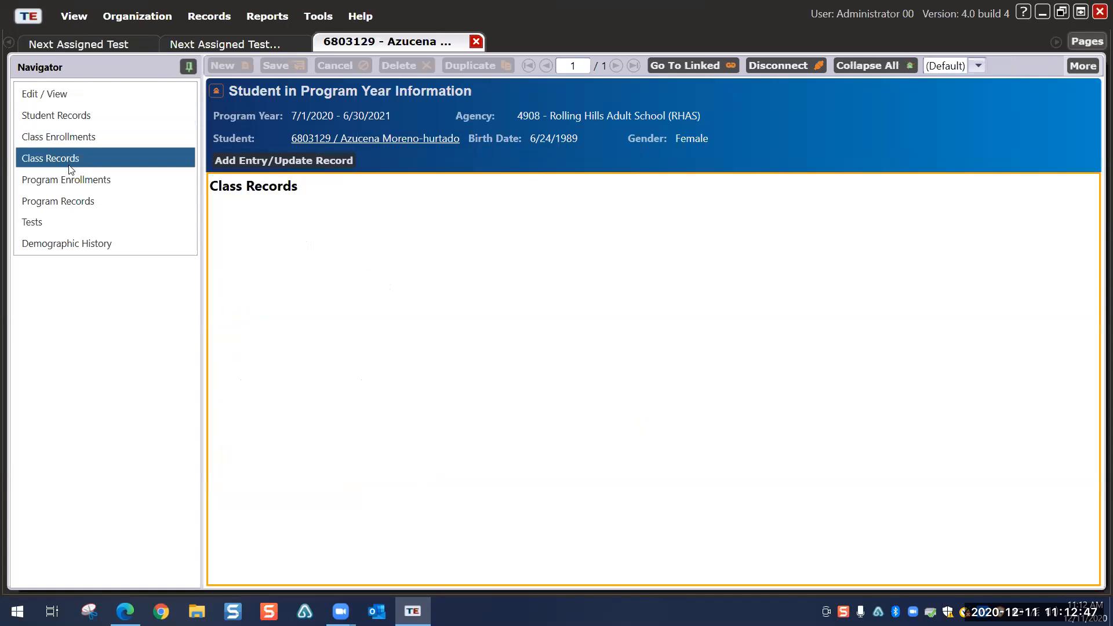
left_click(38, 221)
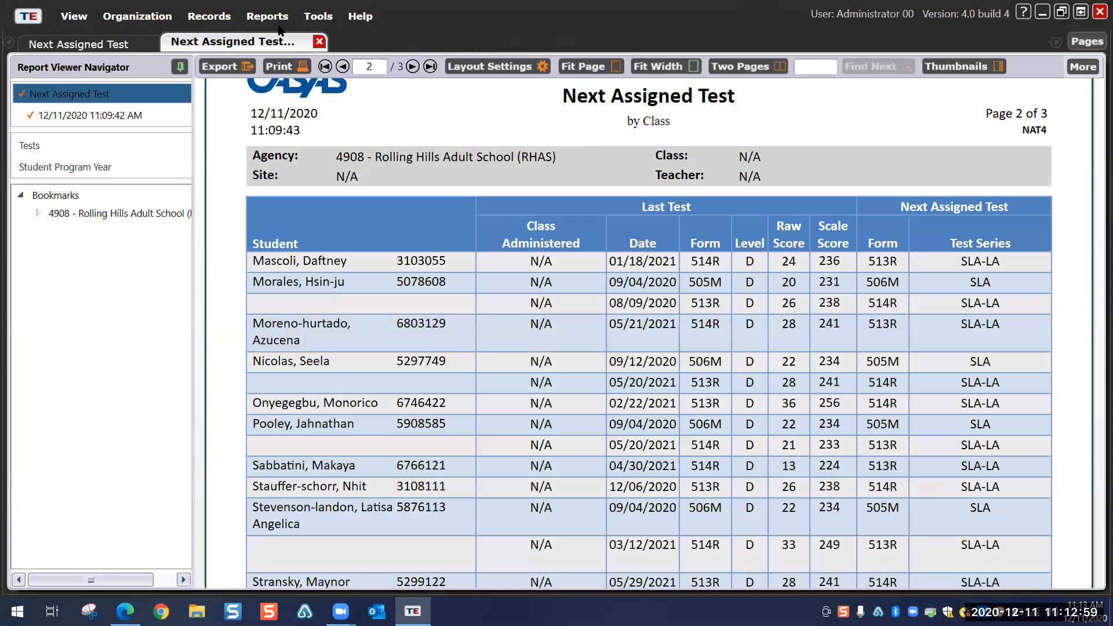
Step: Close both Next Assigned Test tabs and browse Reports to the Test Results Skills Profile submenu
left_click(319, 41)
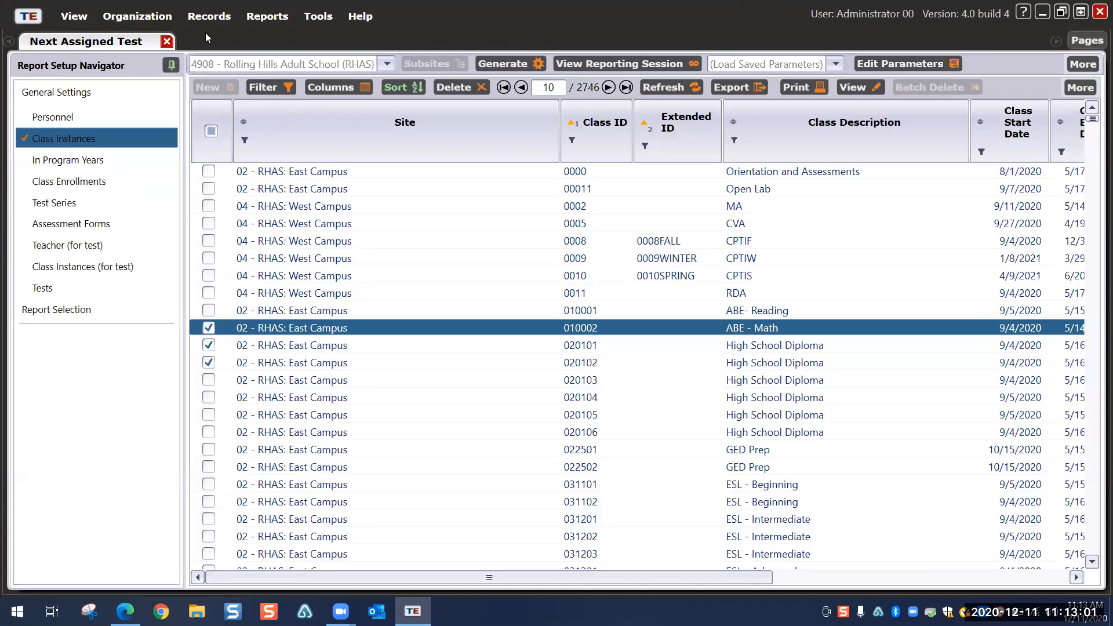
left_click(267, 16)
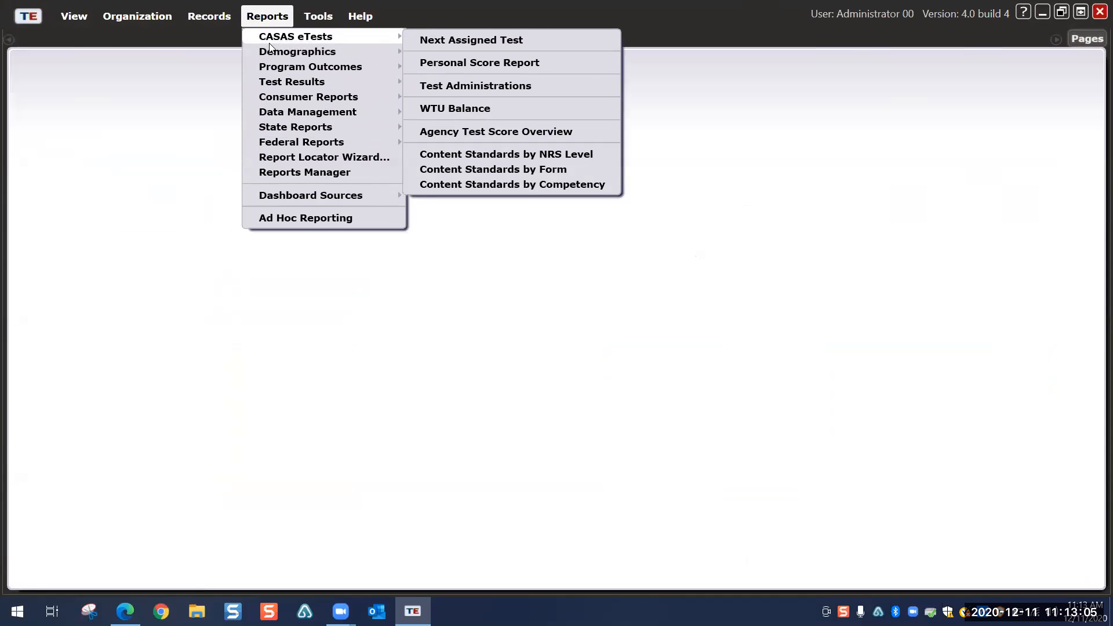
mouse_move(271, 57)
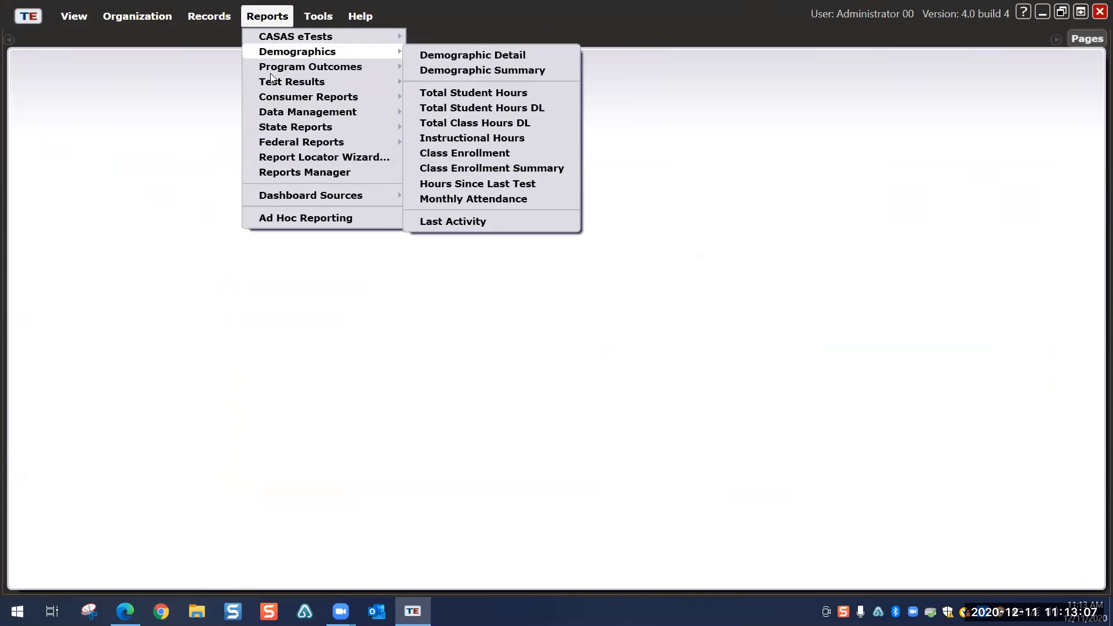
mouse_move(271, 82)
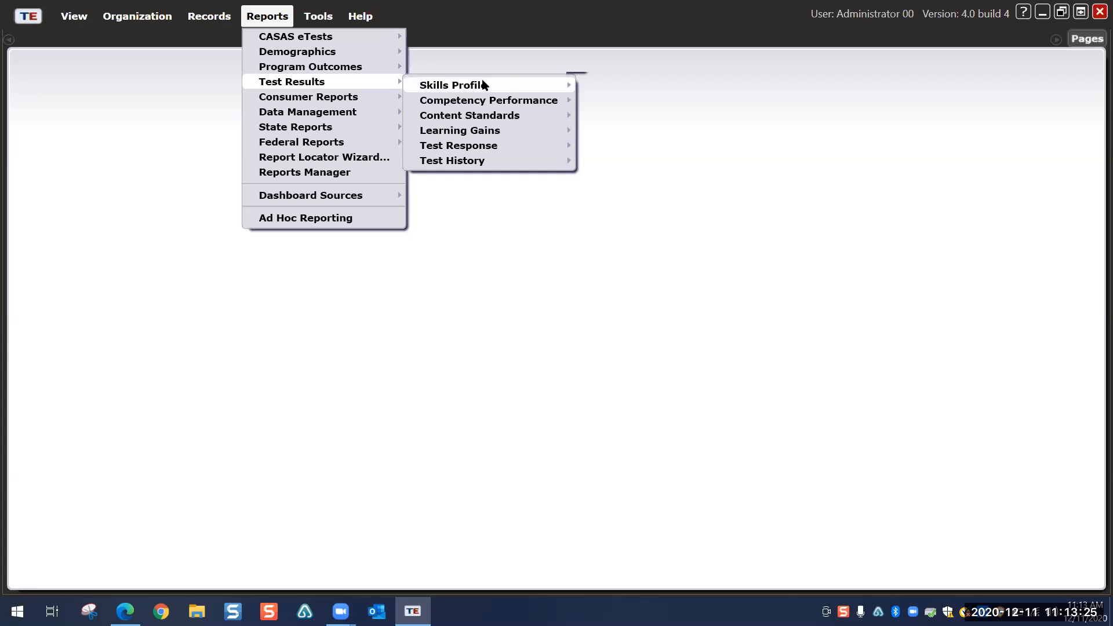
mouse_move(483, 84)
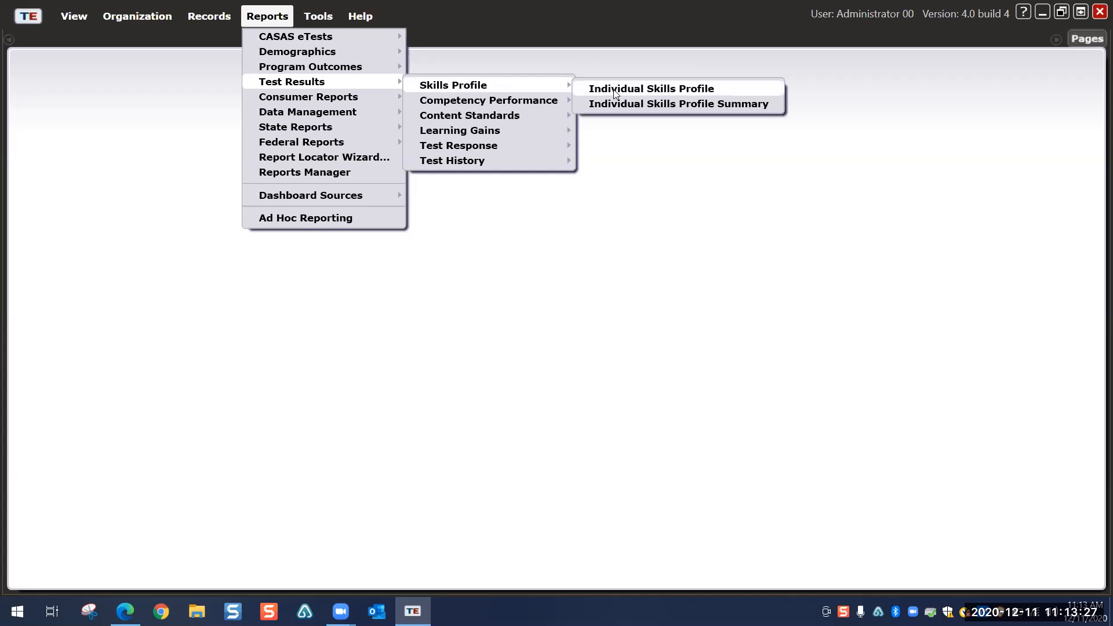
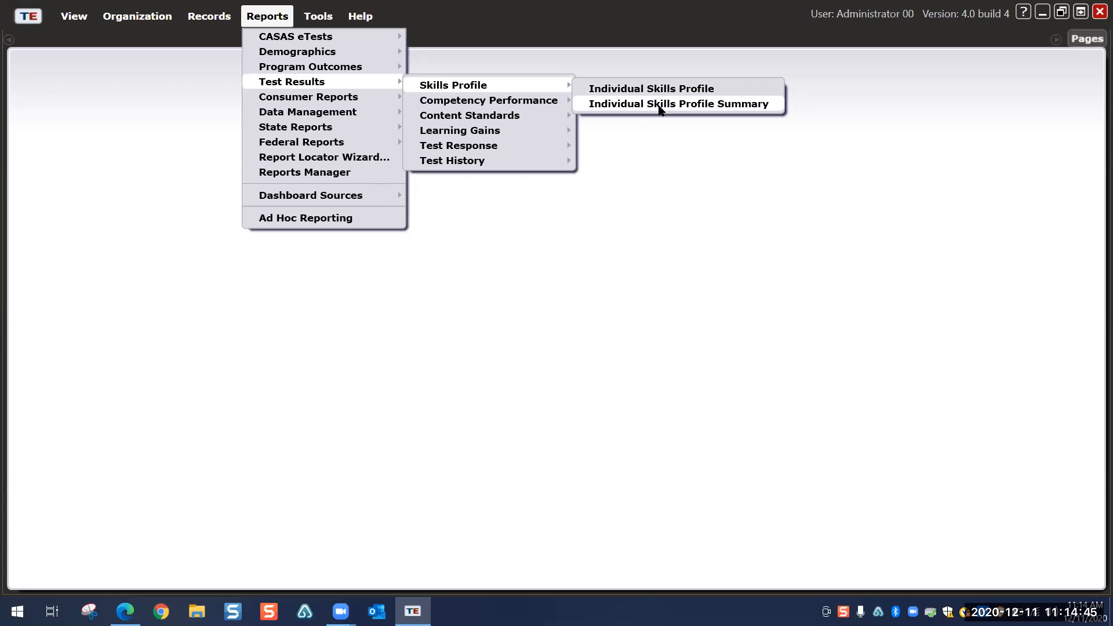
Step: Clear all class instances, tick 010002, 020101 and 020102, and generate the Individual Skills Profile Summary
left_click(660, 105)
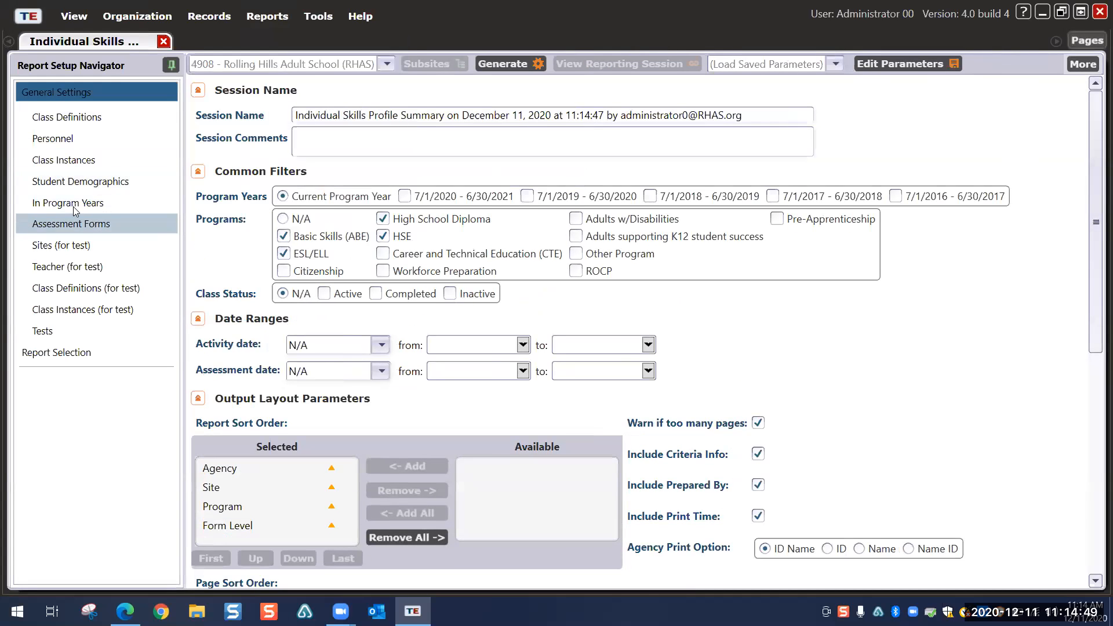
left_click(78, 162)
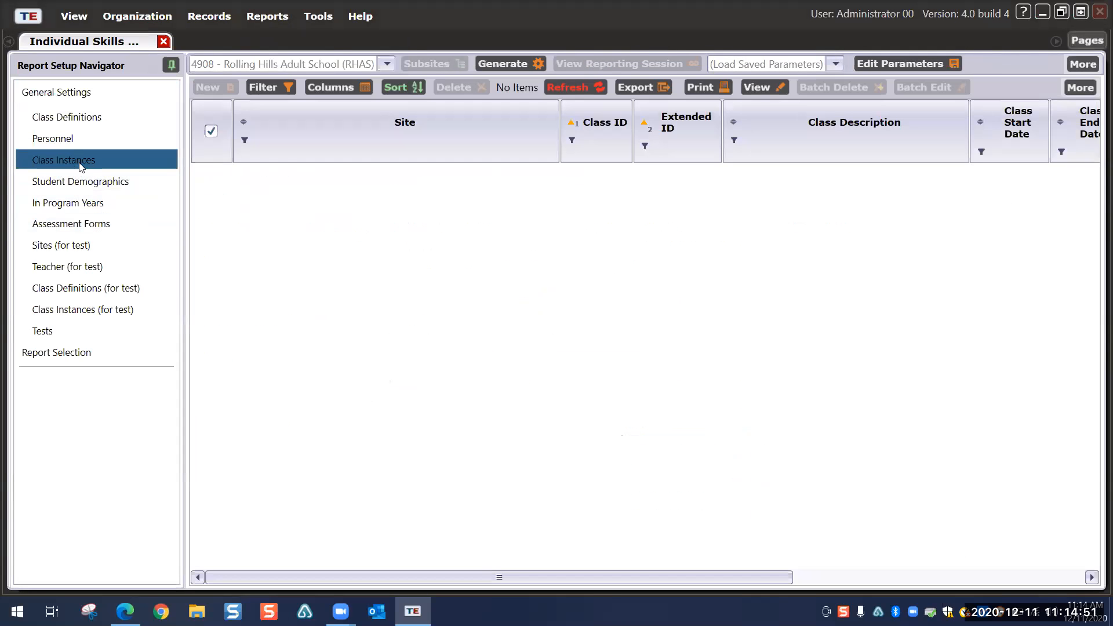
left_click(211, 132)
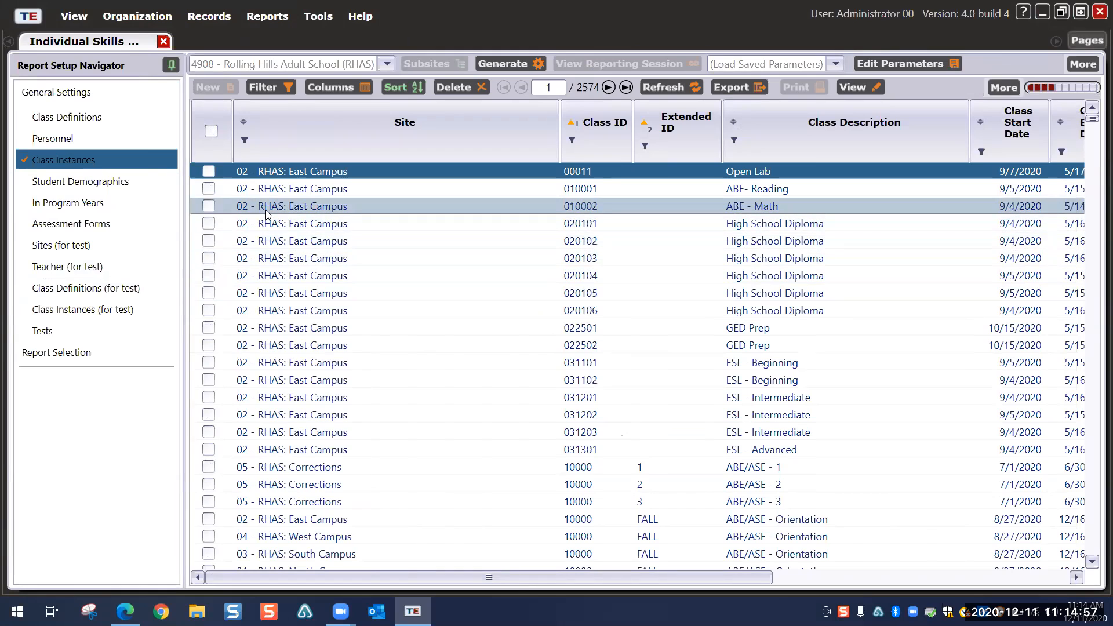
left_click(208, 206)
left_click(208, 223)
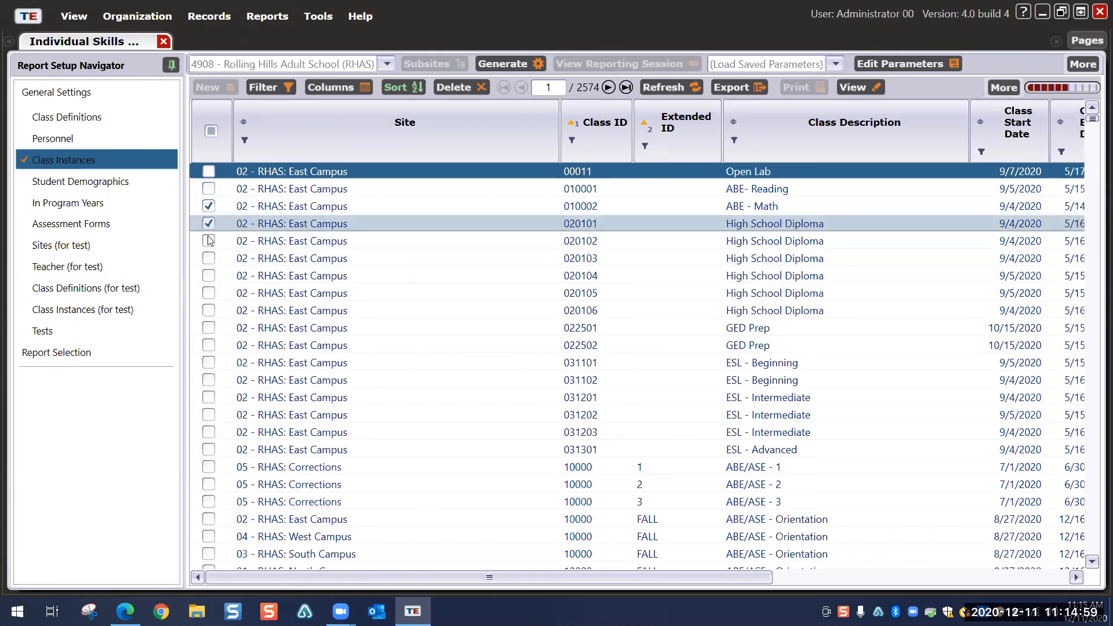
left_click(208, 241)
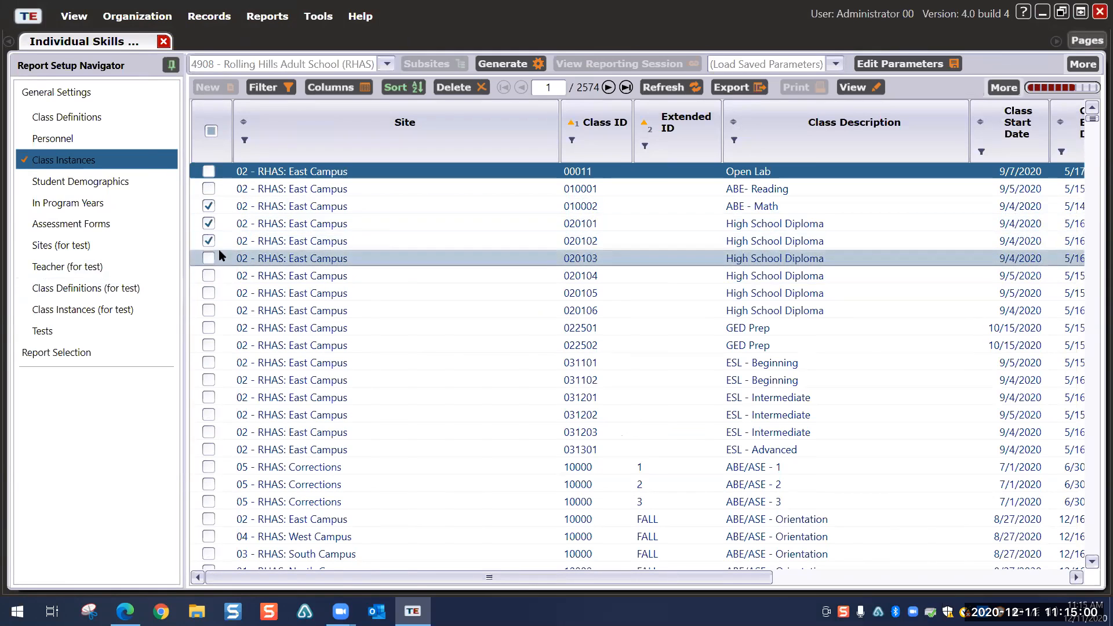
left_click(523, 65)
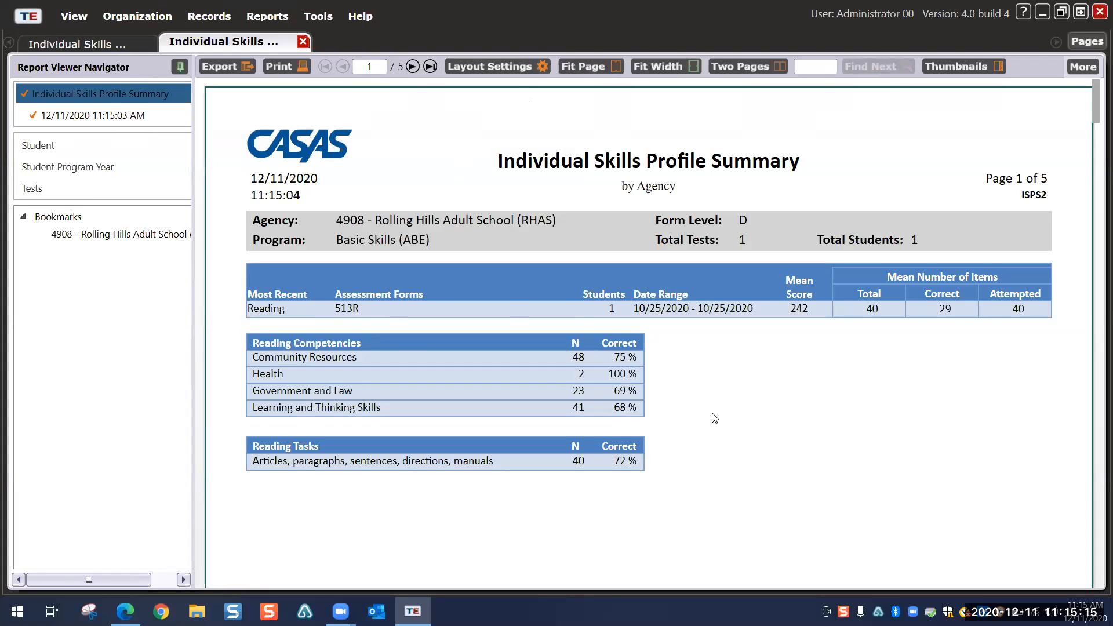
Step: Scroll through the first pages of the Individual Skills Profile Summary
scroll(715, 418, "down", 2)
scroll(714, 418, "up", 2)
scroll(738, 353, "down", 3)
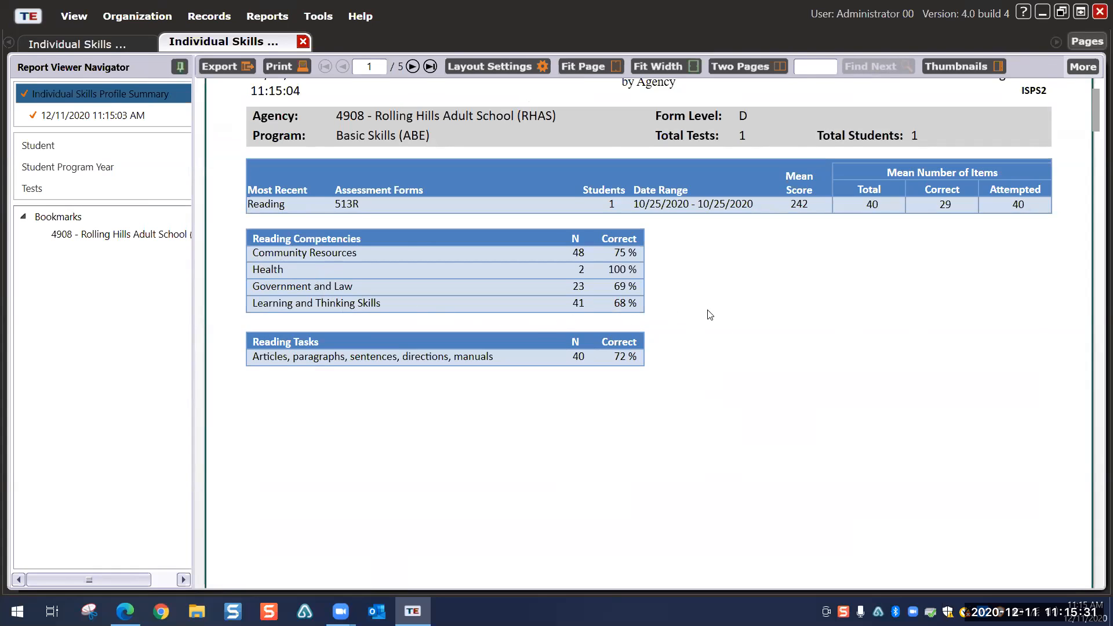
scroll(710, 315, "down", 2)
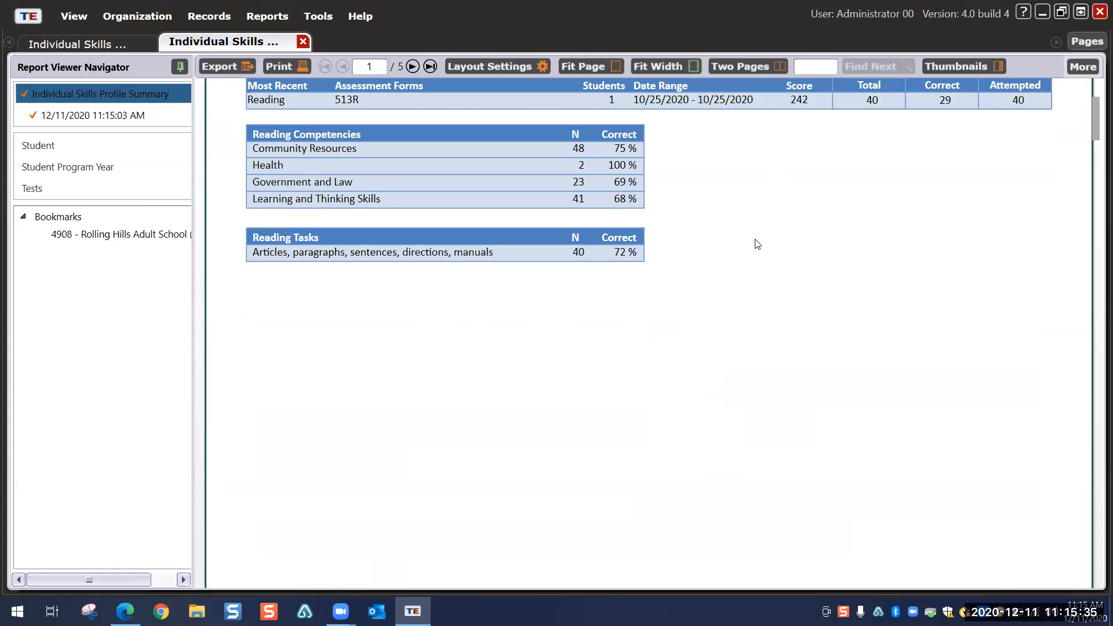
scroll(758, 244, "down", 15)
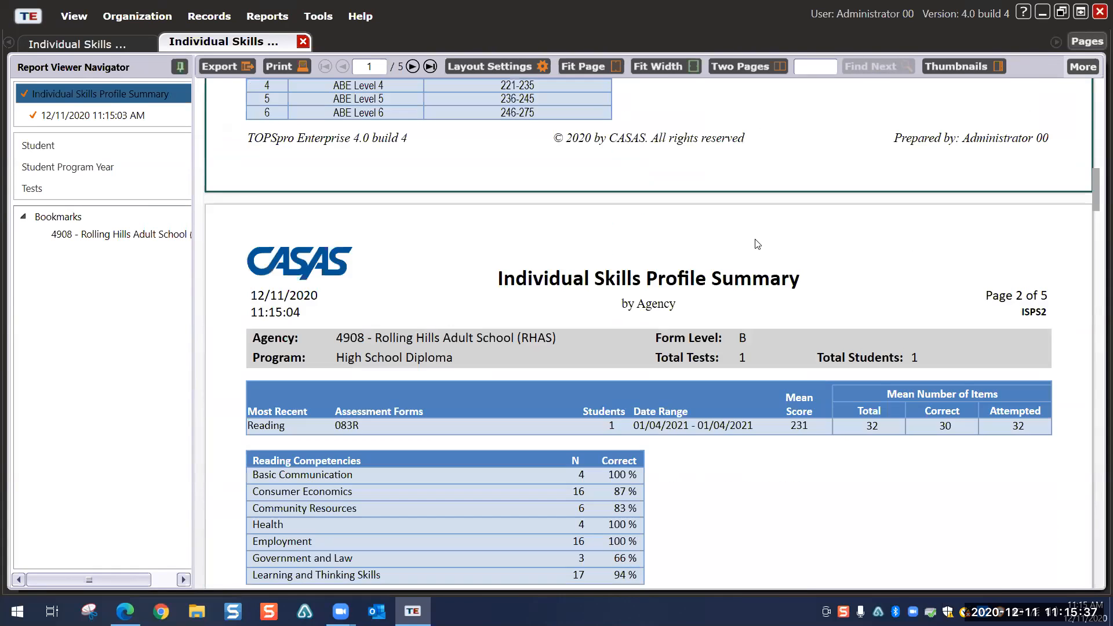
scroll(755, 243, "down", 2)
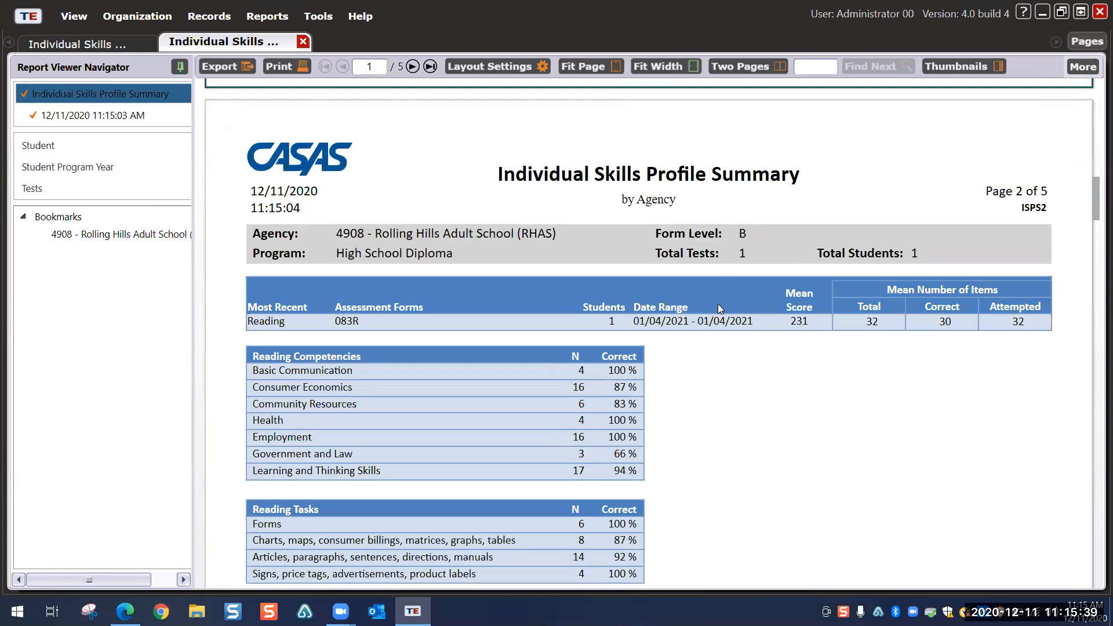
scroll(718, 304, "down", 8)
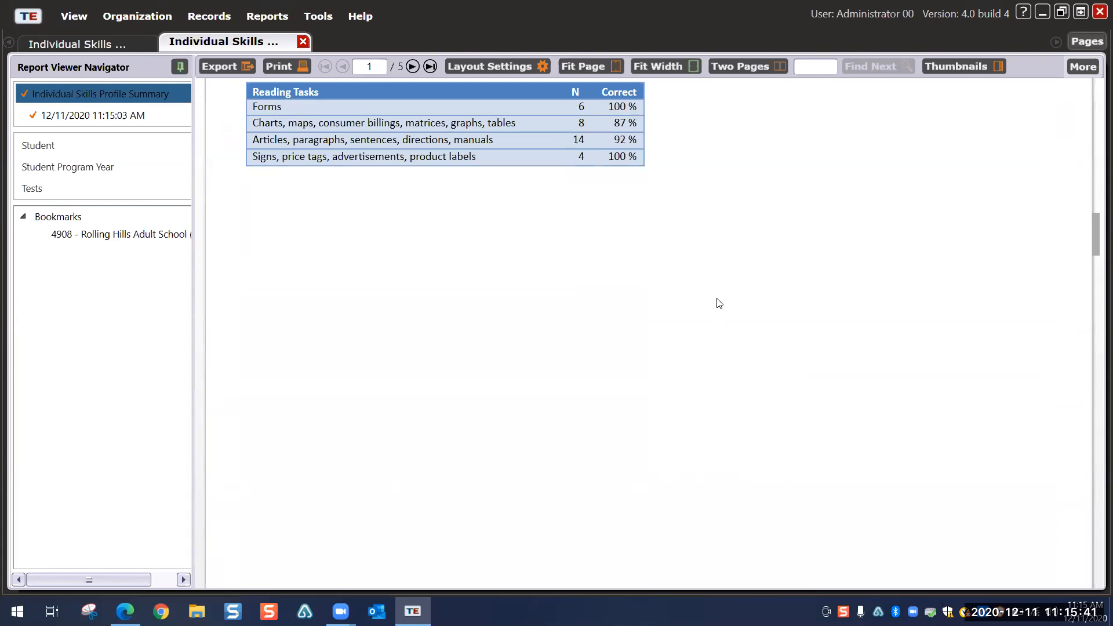
scroll(718, 304, "down", 18)
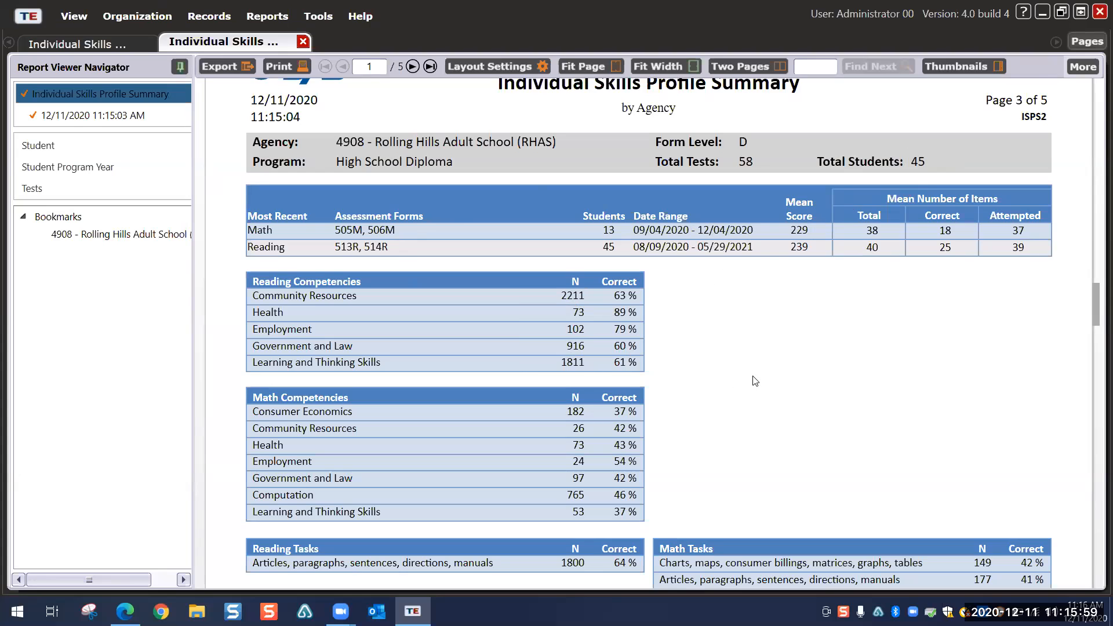
Step: Scroll on to page 5 of the skills report, then close the report viewer
scroll(752, 375, "down", 3)
scroll(752, 376, "up", 3)
scroll(742, 372, "down", 6)
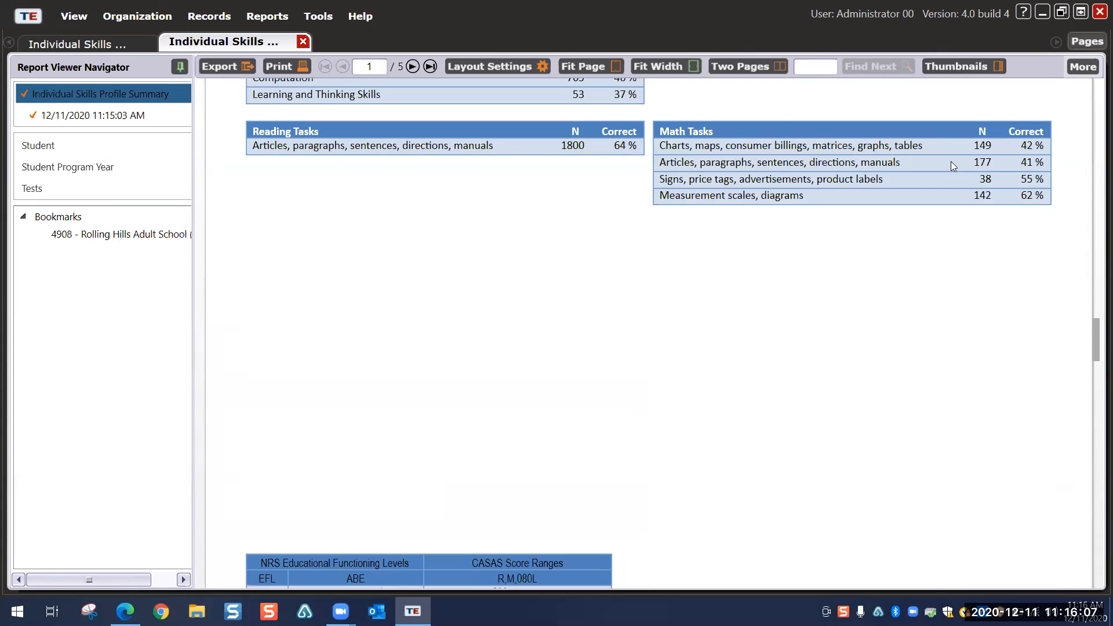
scroll(793, 233, "down", 9)
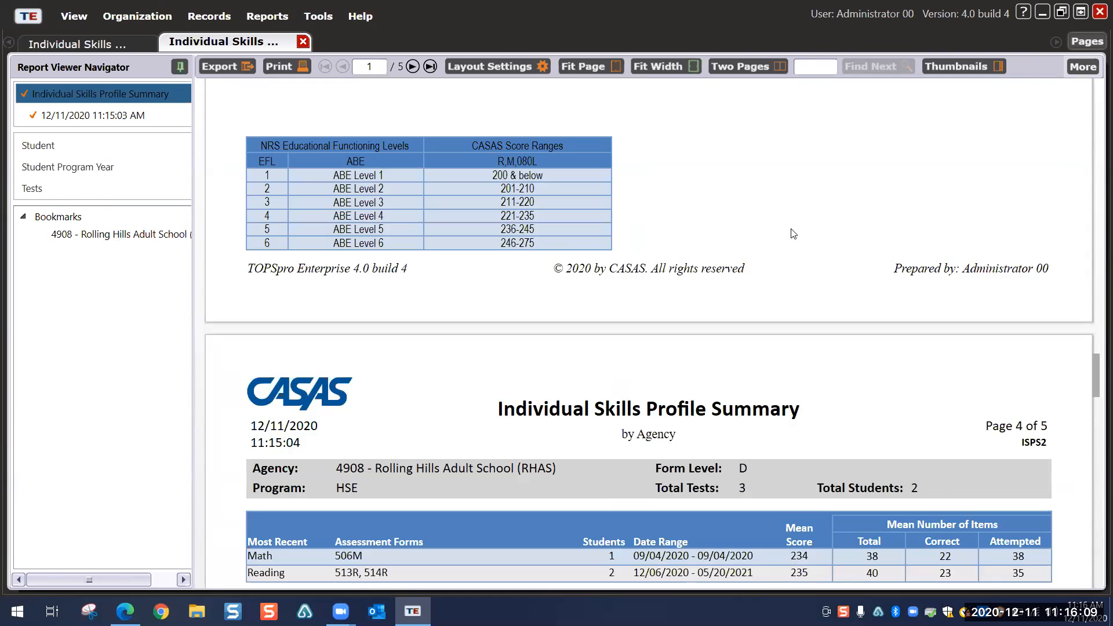
scroll(793, 233, "down", 2)
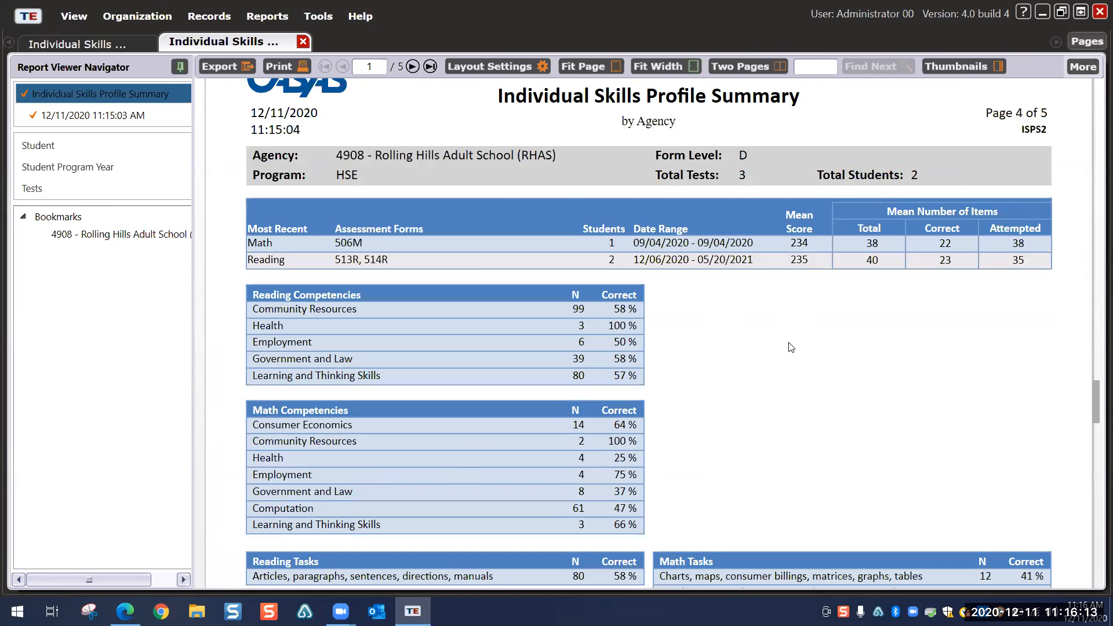
scroll(791, 346, "down", 15)
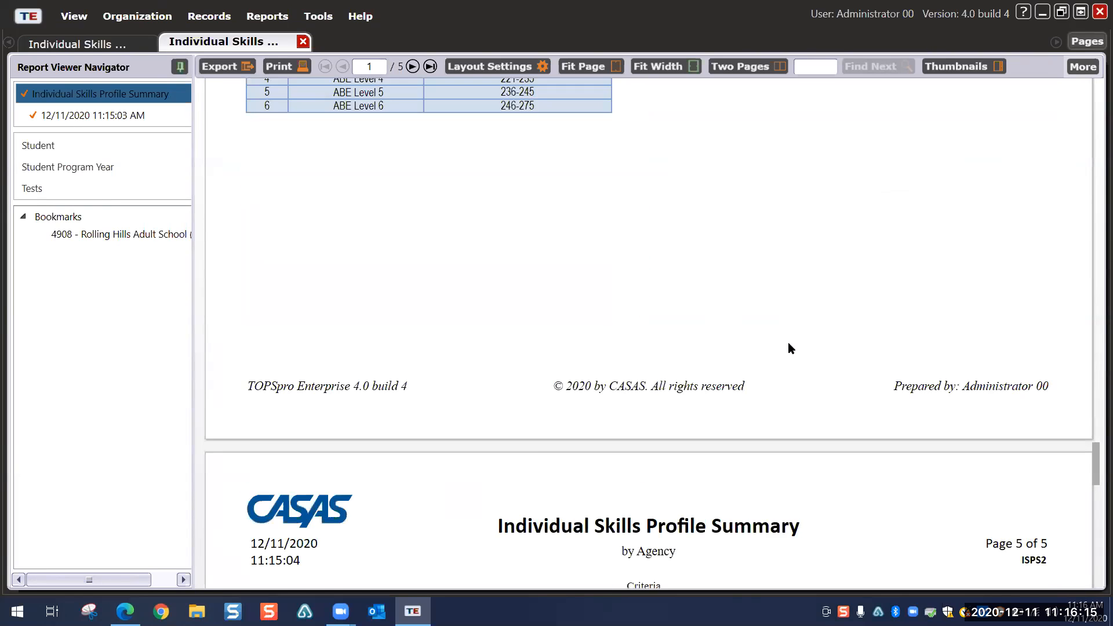
left_click(303, 41)
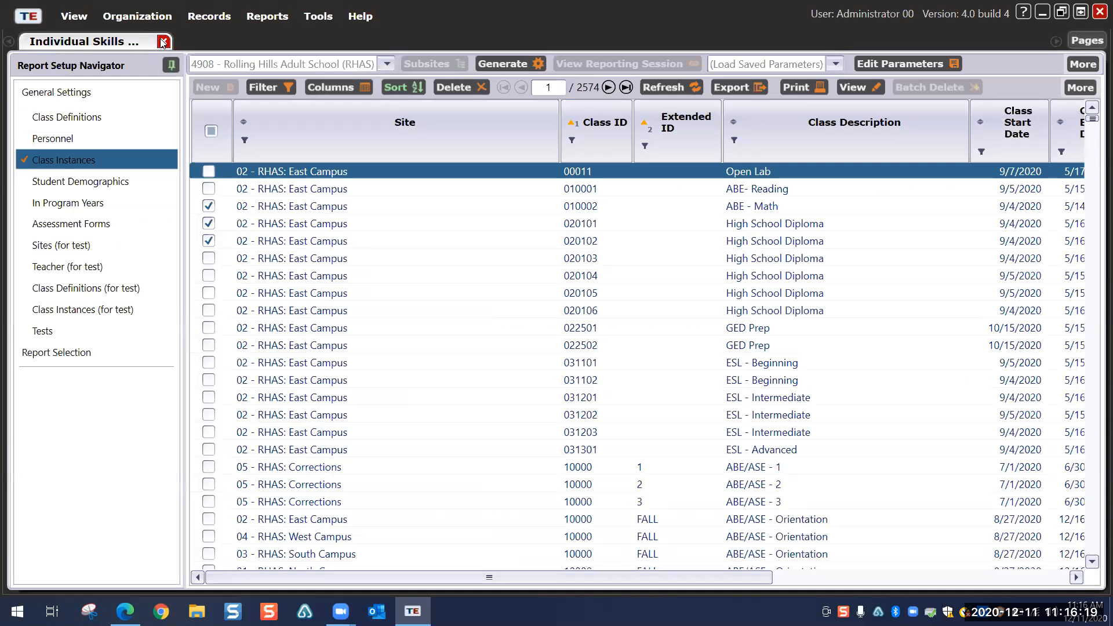
Step: Close the skills profile setup and start a Competency Performance Summary from Test Results
left_click(164, 43)
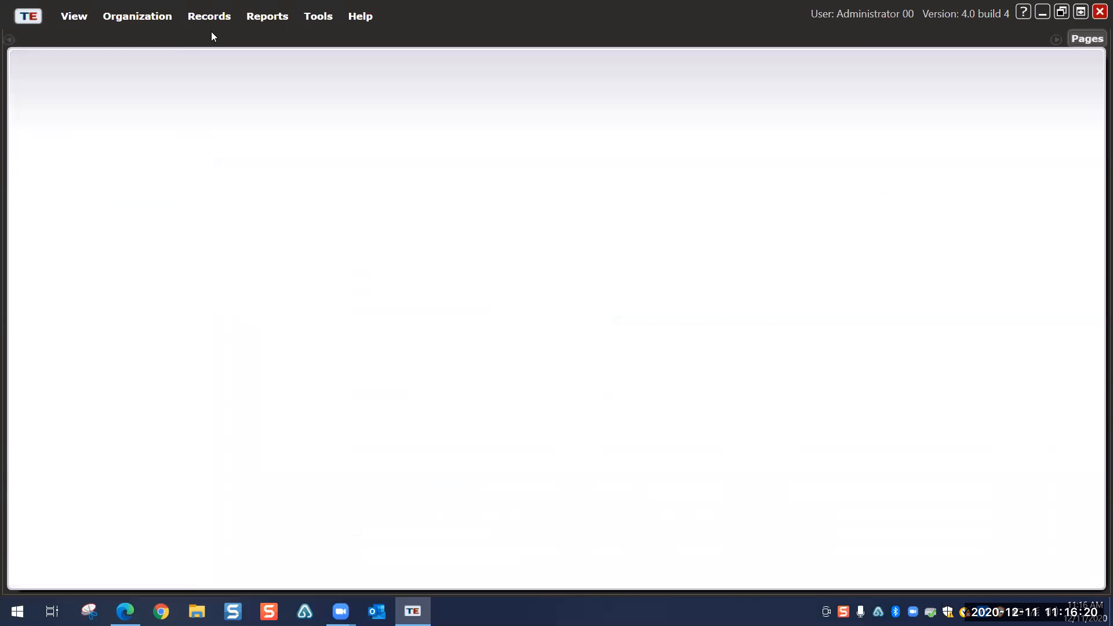
left_click(254, 21)
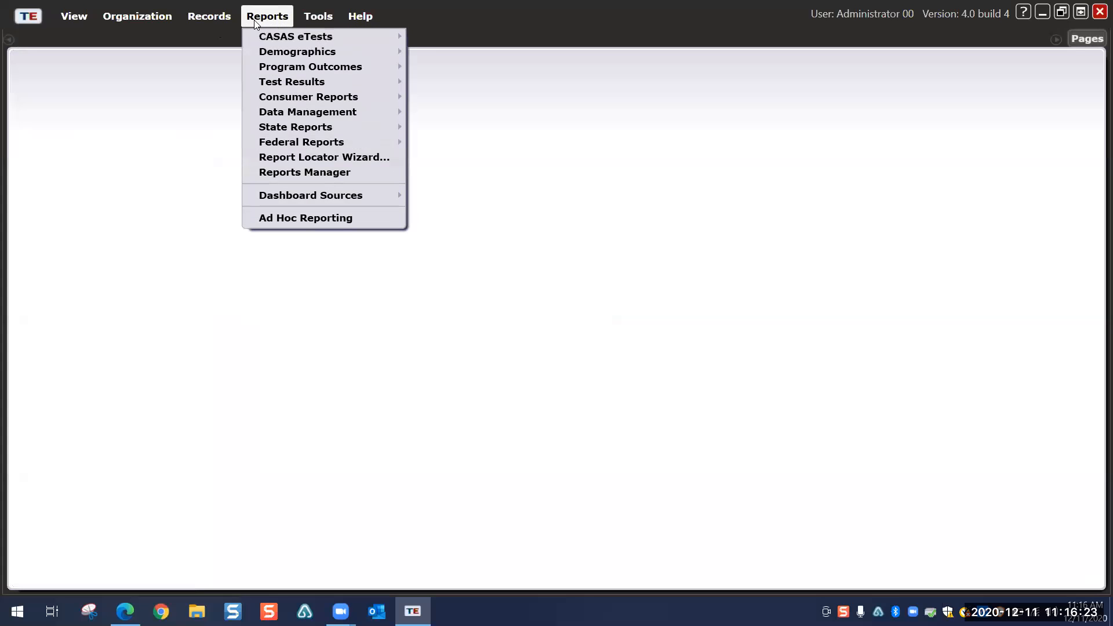
mouse_move(285, 84)
mouse_move(476, 102)
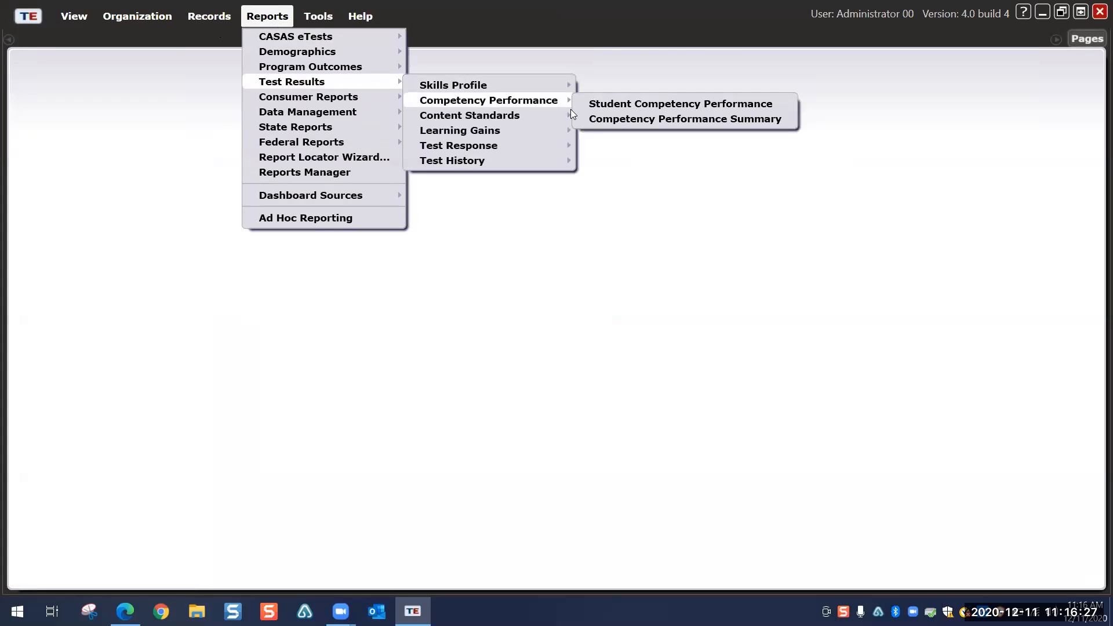
left_click(619, 120)
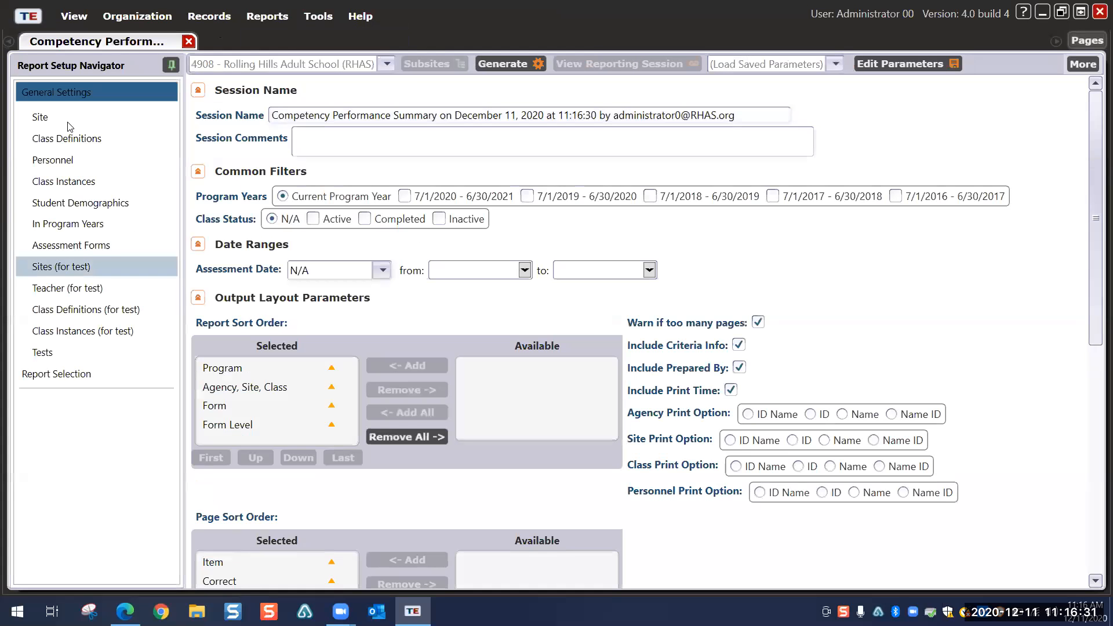
Step: Limit the Competency Performance Summary to classes 010001, 010002 and 020101, and generate it
left_click(68, 184)
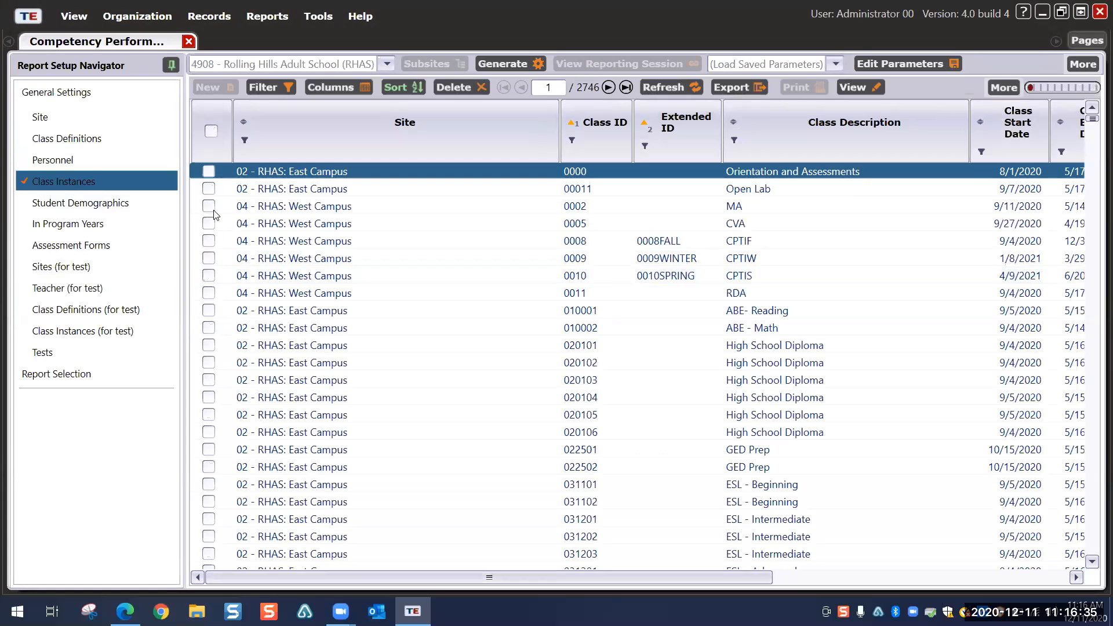
left_click(212, 311)
left_click(208, 329)
left_click(208, 346)
left_click(505, 62)
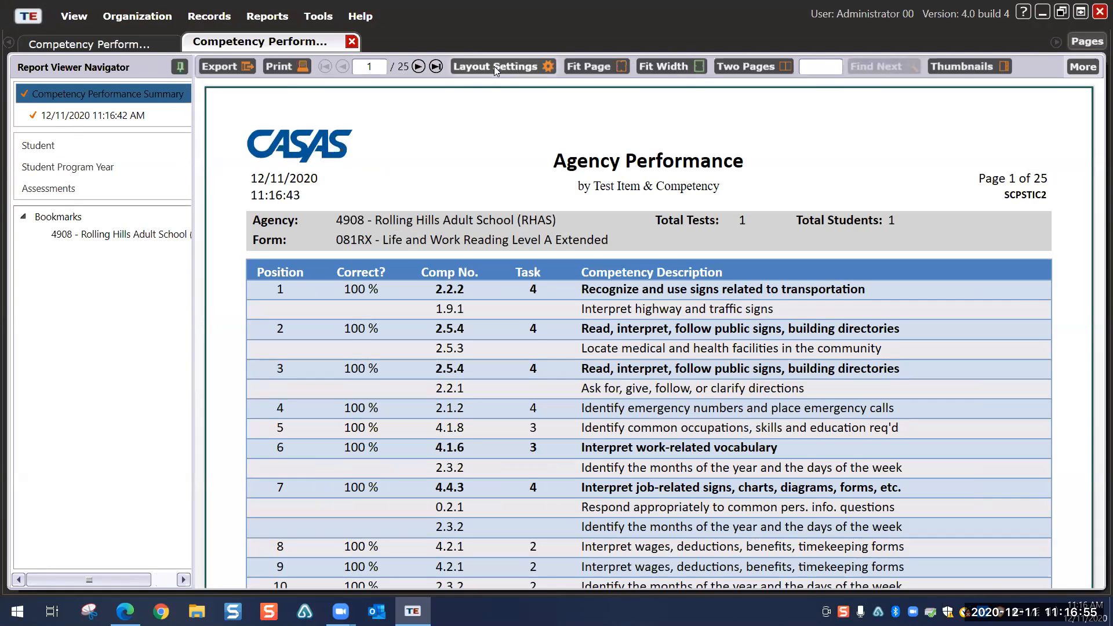
Step: Drill into the Total Students figure for form 081RX on the Agency Performance report
left_click(297, 369)
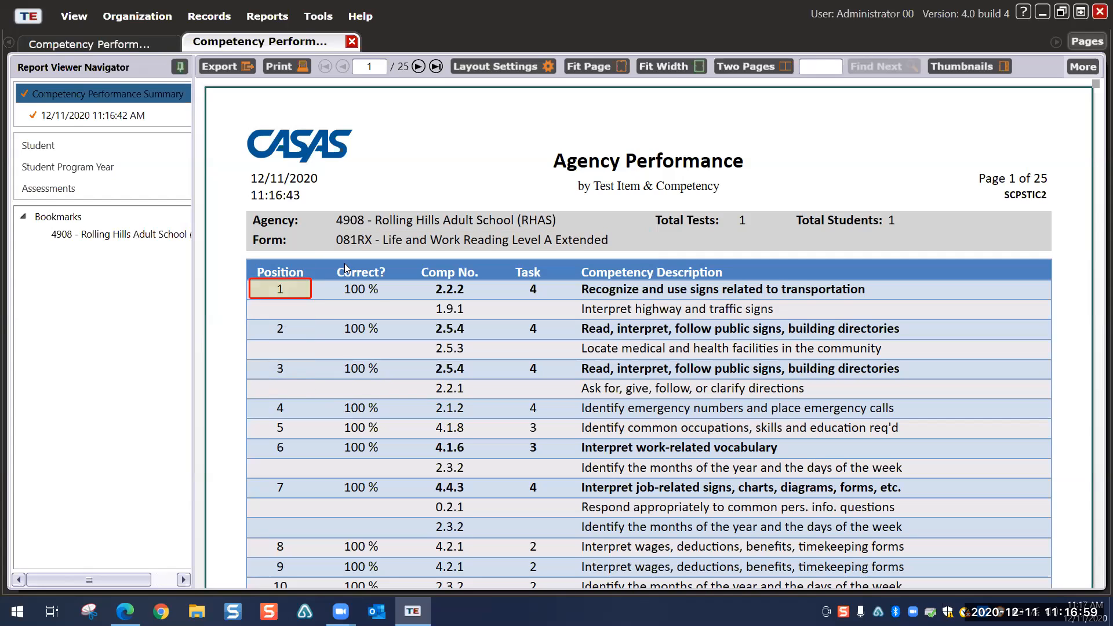
left_click(903, 217)
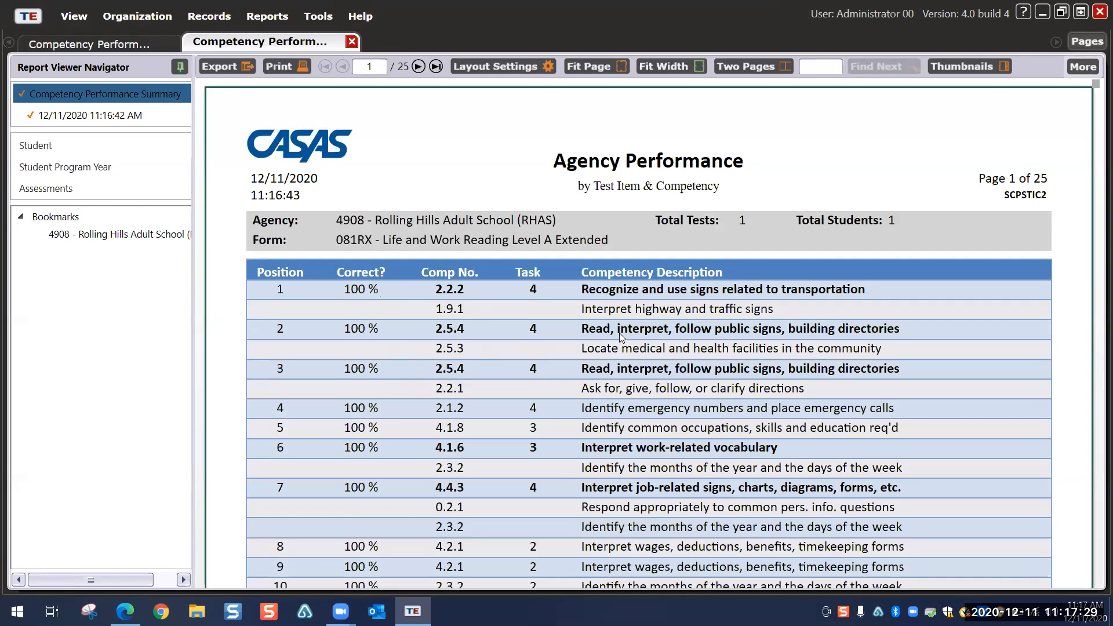
Step: Scroll the Agency Performance report from page 2 to page 11's form 505M Mathematics Level D results
scroll(618, 348, "down", 4)
scroll(618, 348, "down", 6)
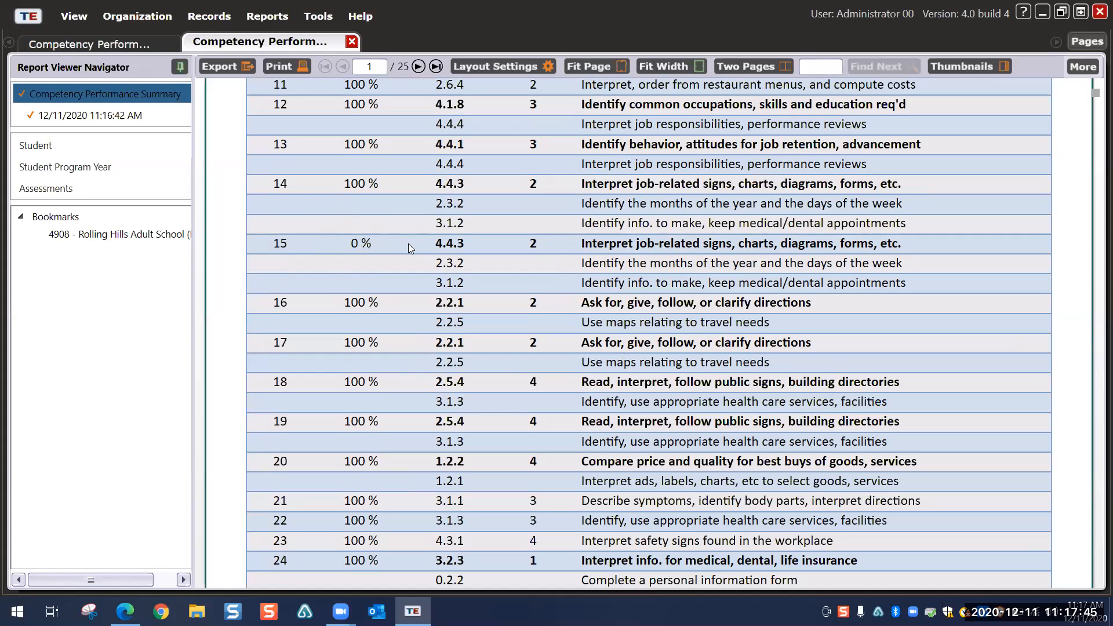
scroll(408, 244, "down", 10)
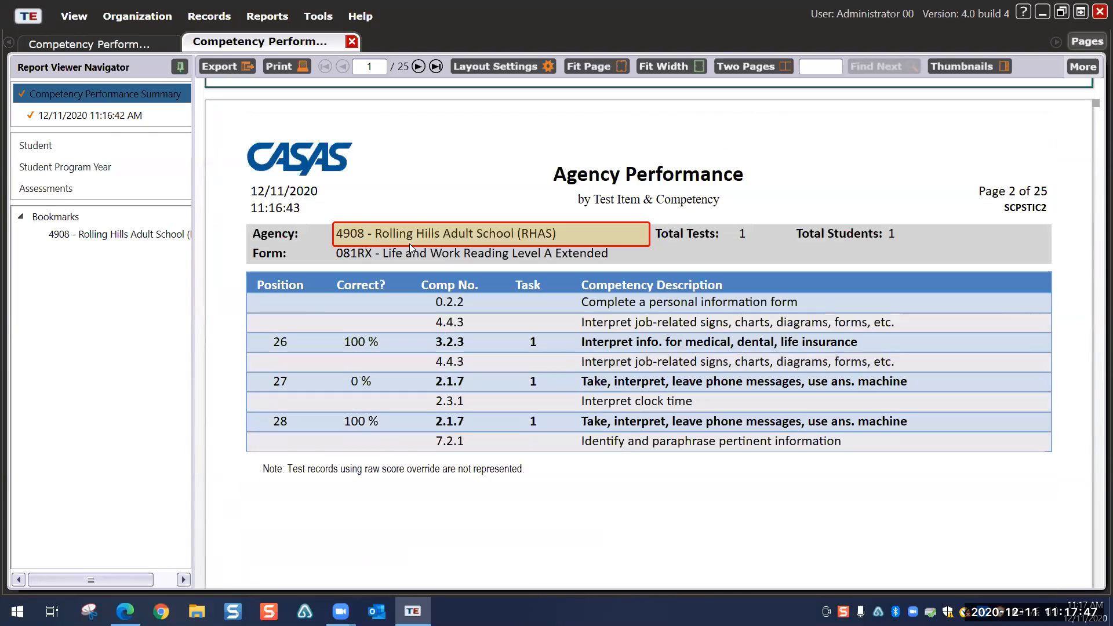
scroll(409, 248, "down", 6)
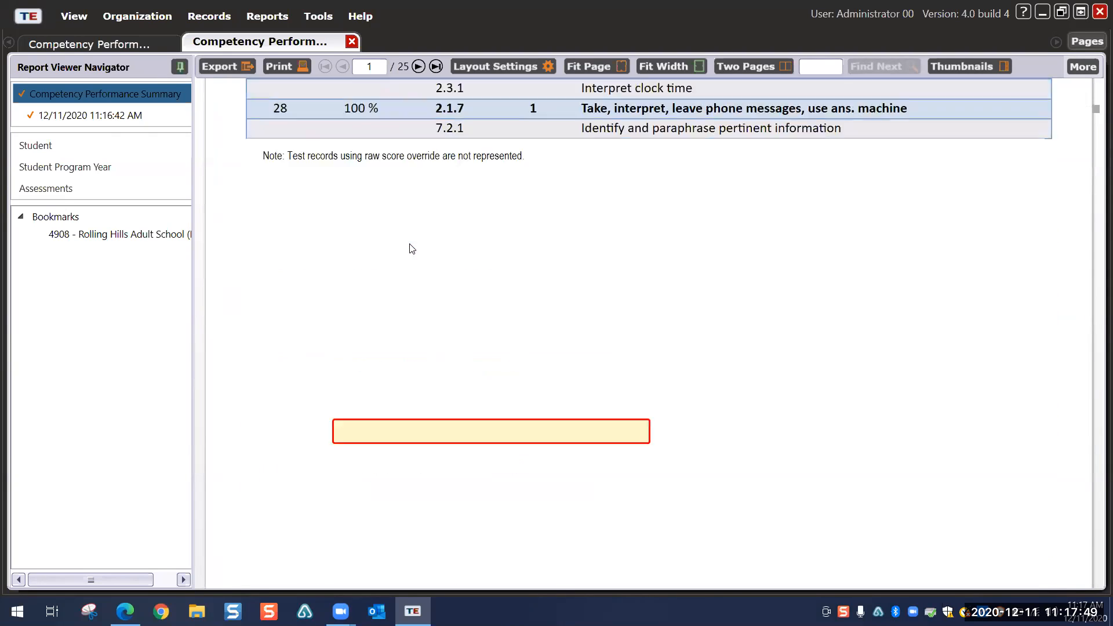
scroll(412, 249, "down", 3)
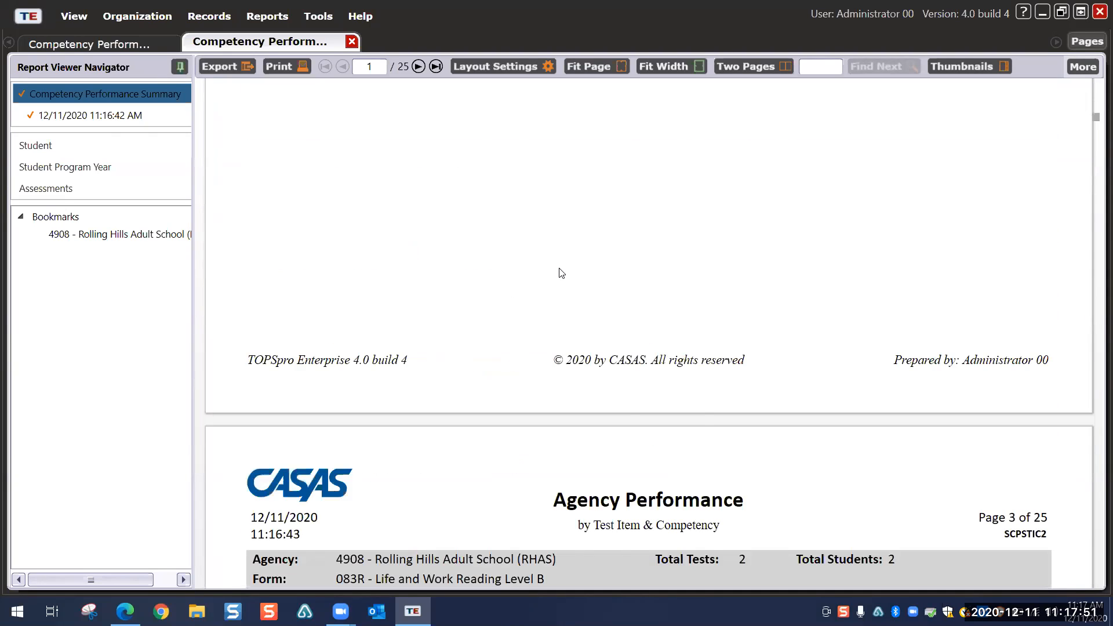
scroll(561, 273, "down", 5)
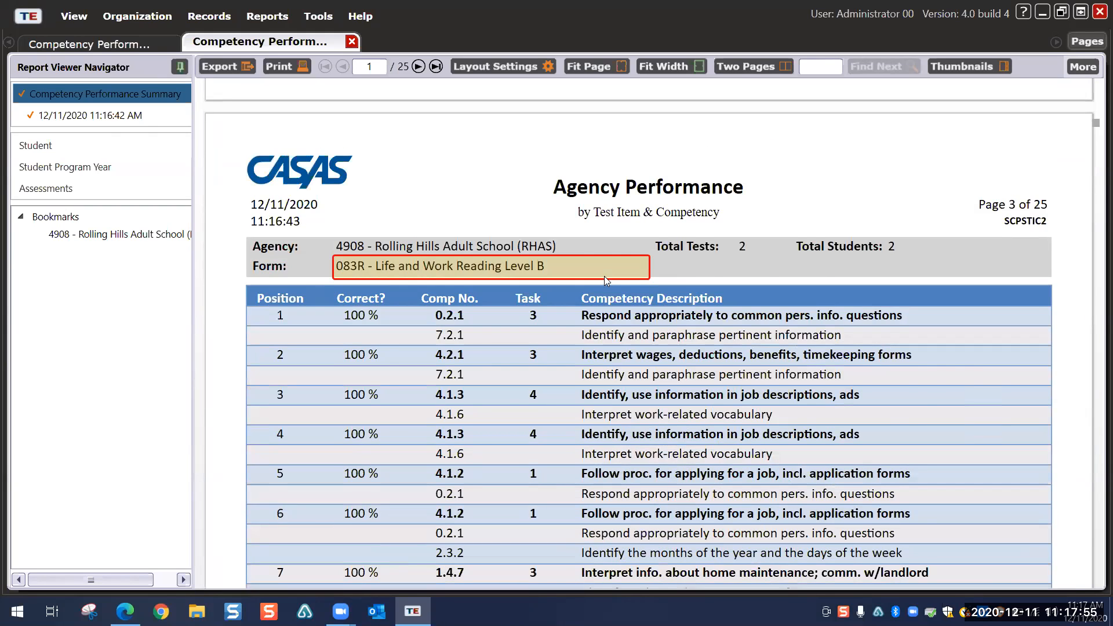
scroll(605, 278, "down", 2)
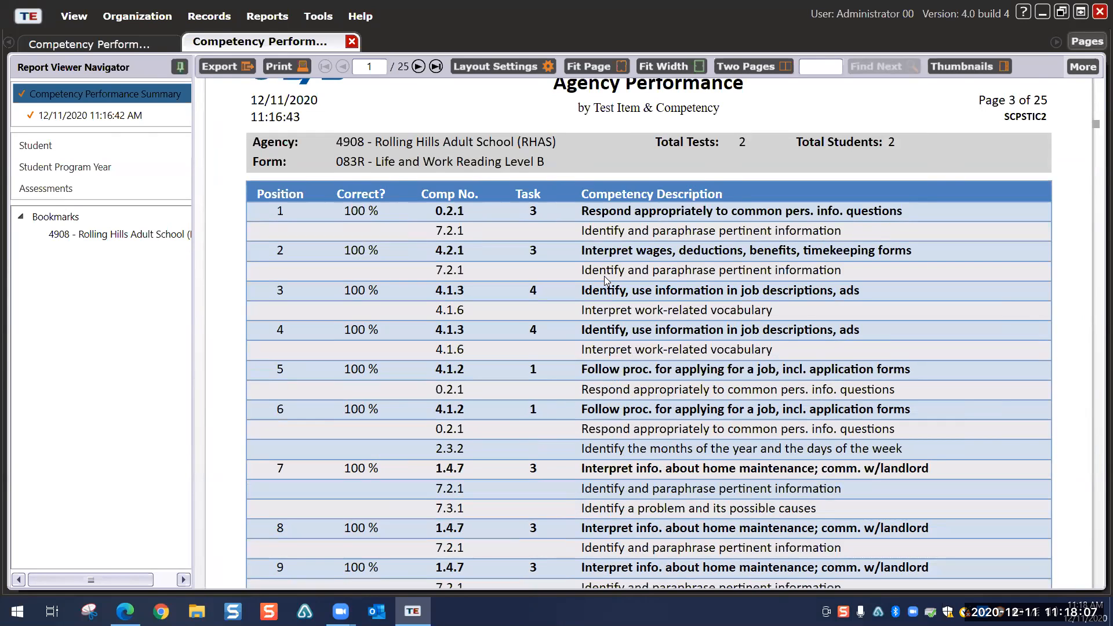
scroll(527, 387, "down", 3)
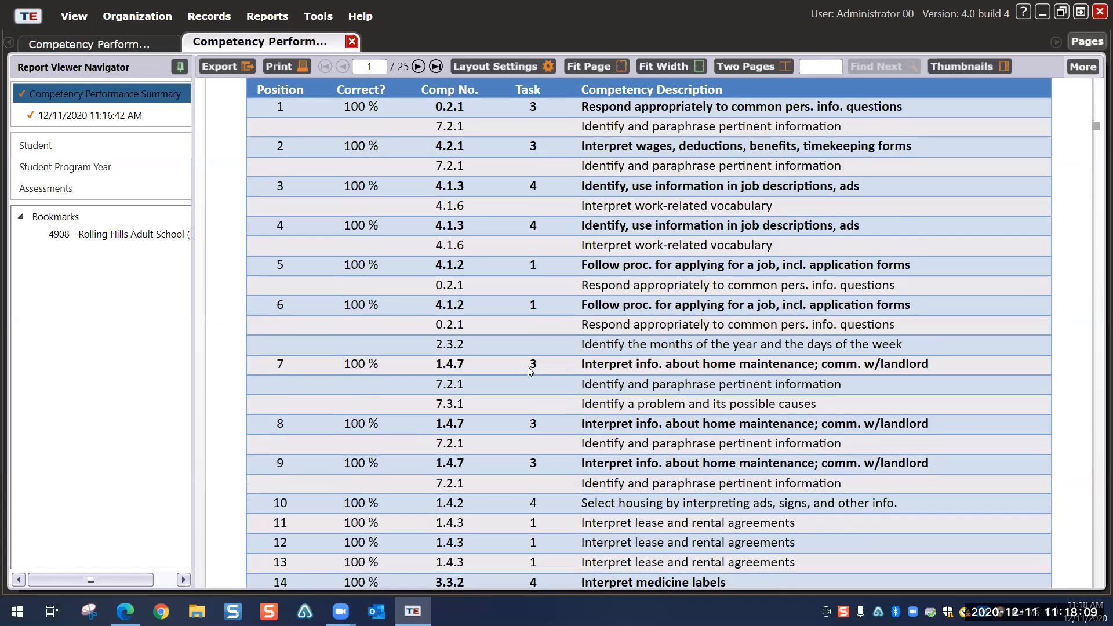
scroll(530, 371, "down", 15)
scroll(531, 371, "down", 7)
scroll(528, 367, "down", 9)
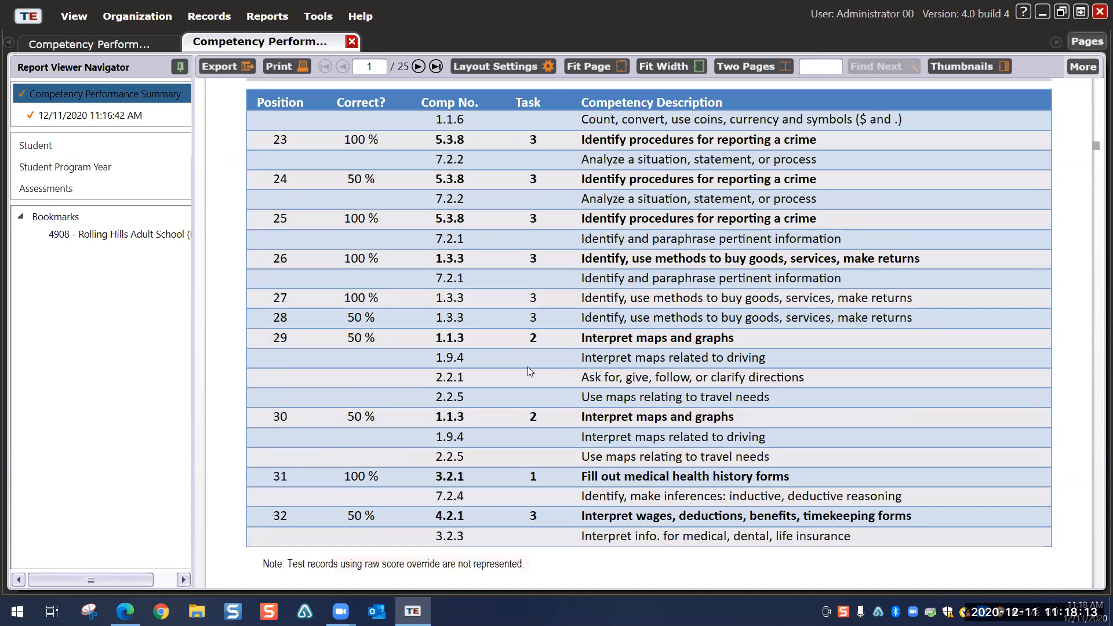
scroll(527, 371, "down", 12)
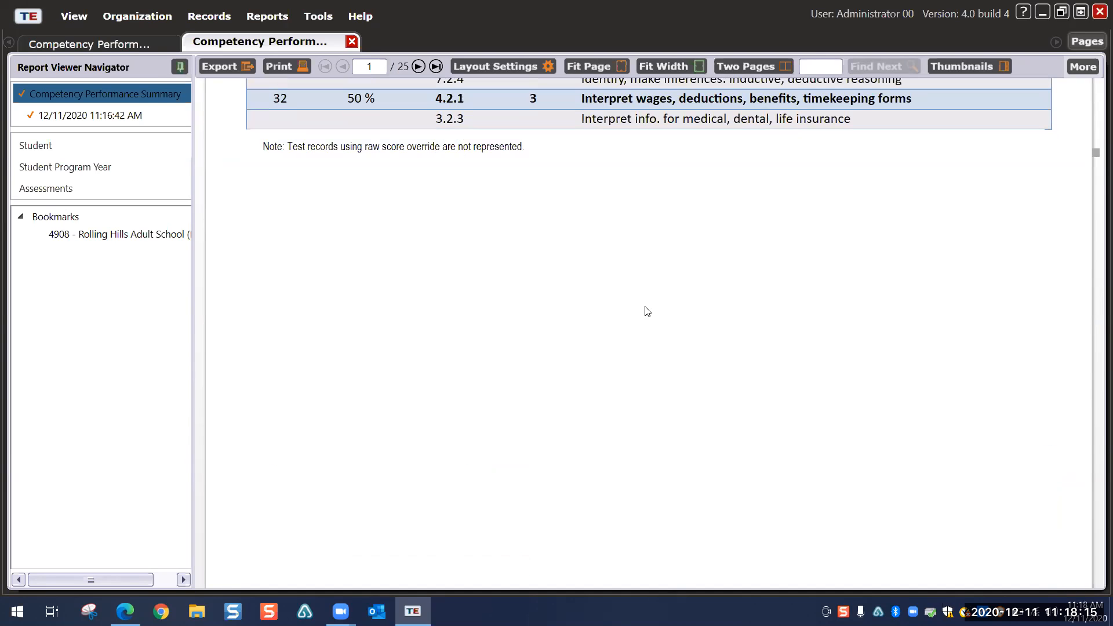
scroll(647, 311, "down", 10)
scroll(647, 312, "up", 6)
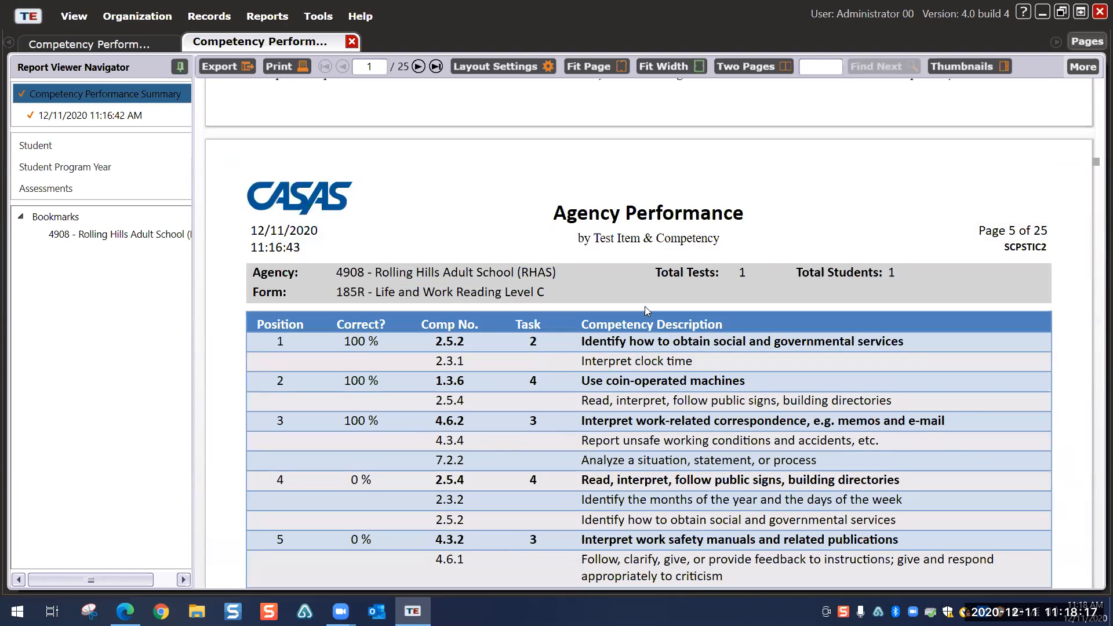
scroll(650, 294, "down", 6)
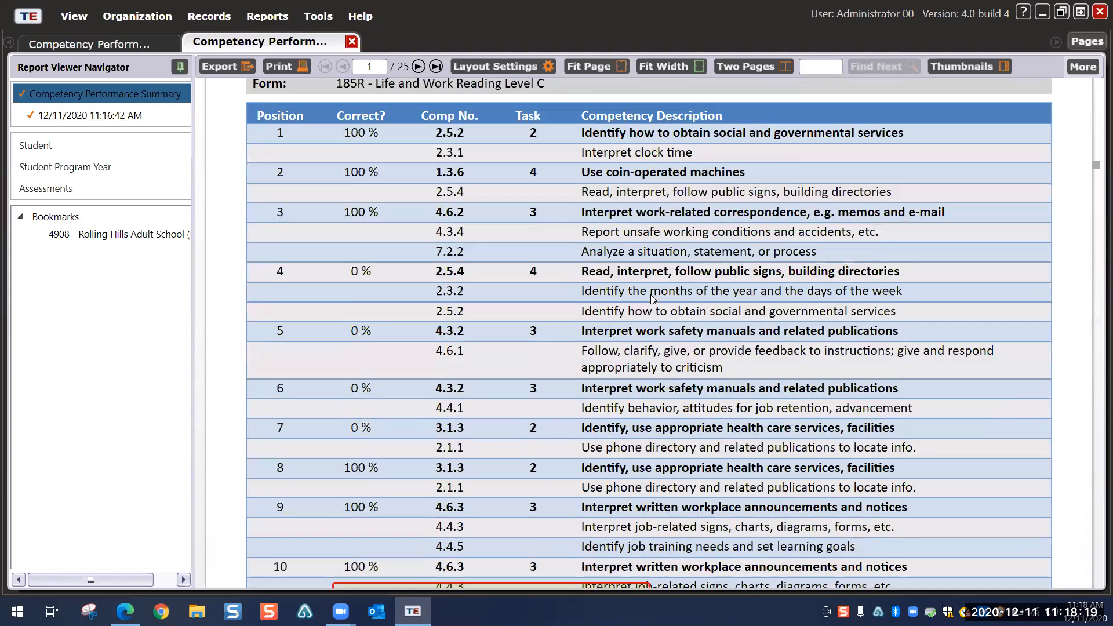
scroll(650, 294, "down", 12)
scroll(650, 295, "down", 20)
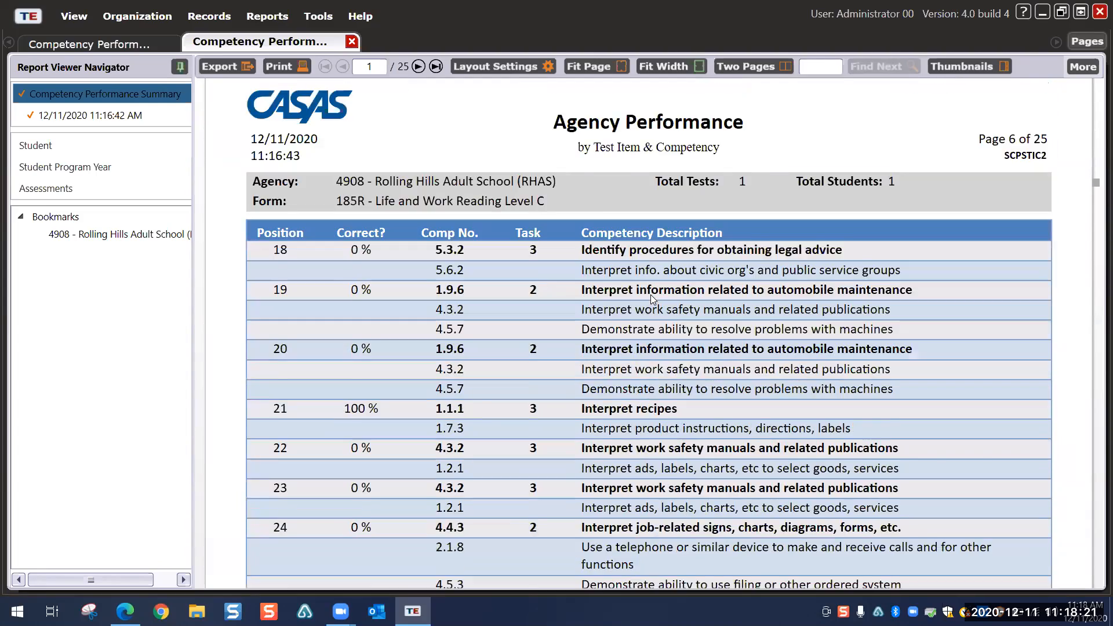
scroll(652, 298, "down", 3)
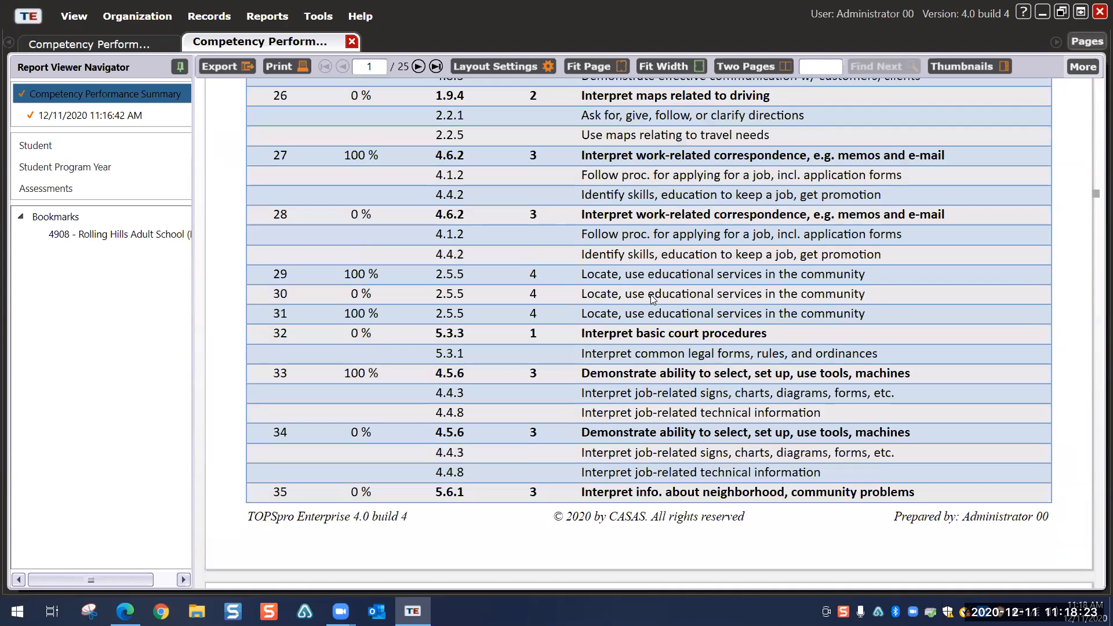
scroll(650, 295, "down", 20)
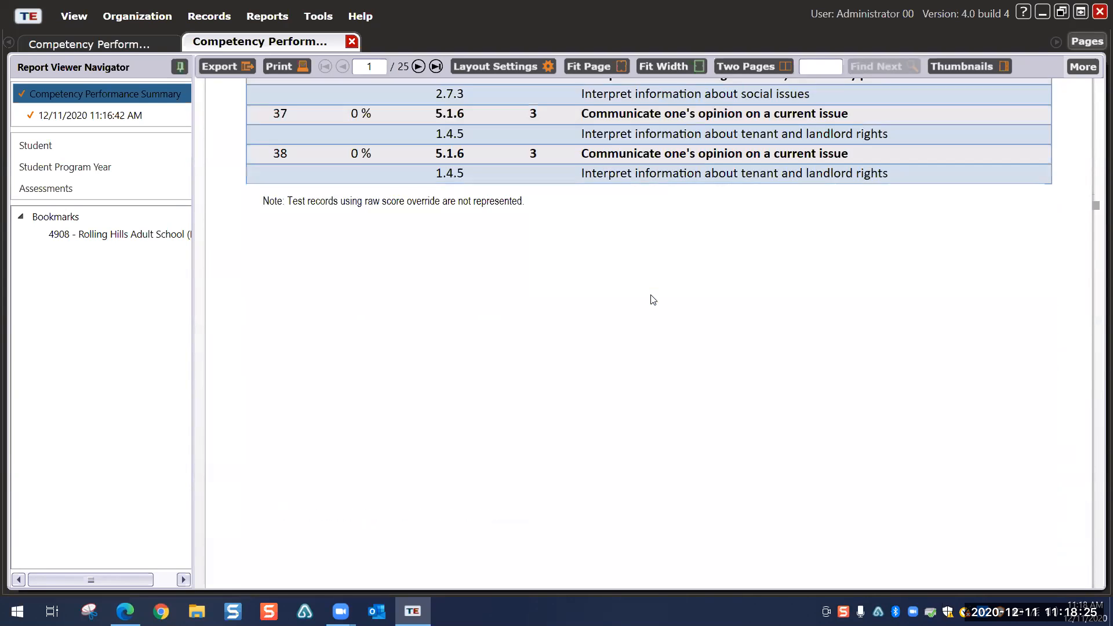
scroll(653, 299, "down", 18)
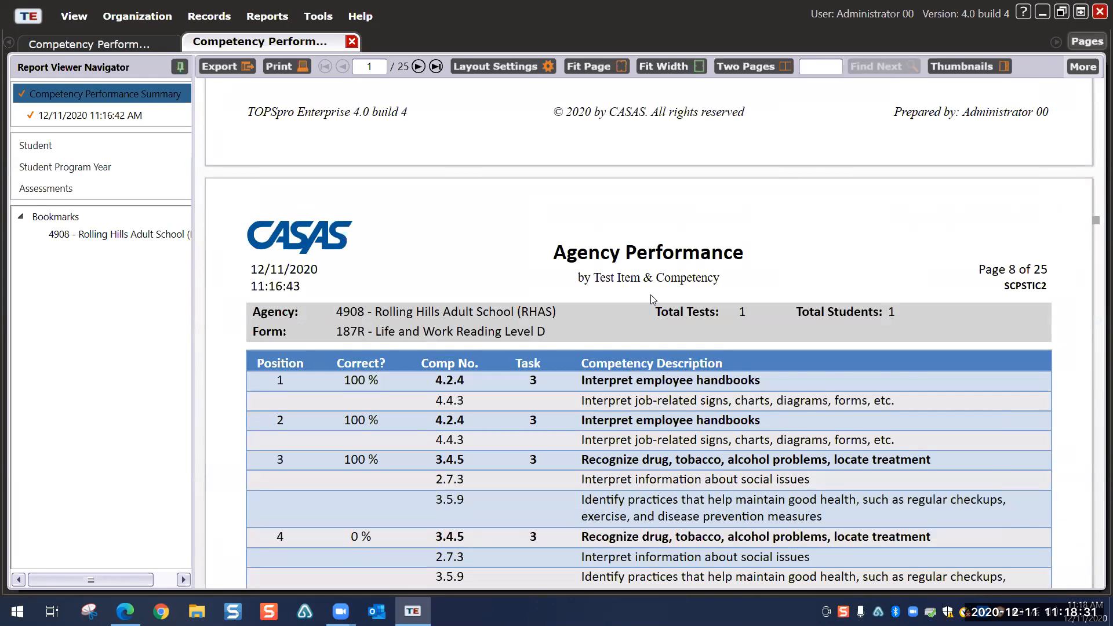
scroll(651, 297, "down", 2)
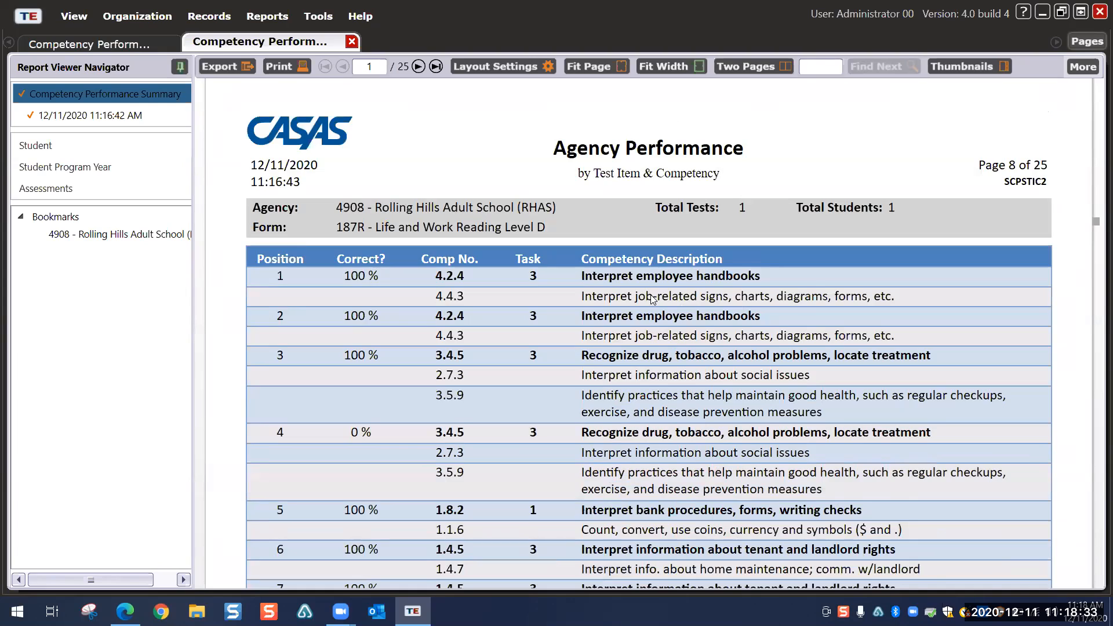
scroll(652, 299, "down", 2)
scroll(650, 292, "down", 12)
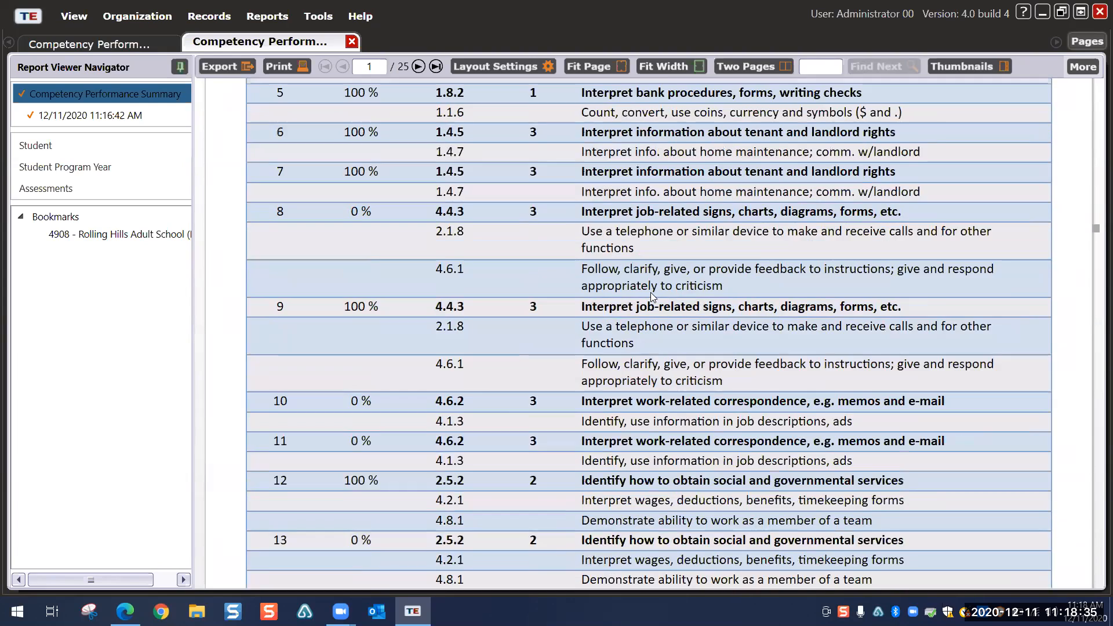
scroll(617, 251, "down", 10)
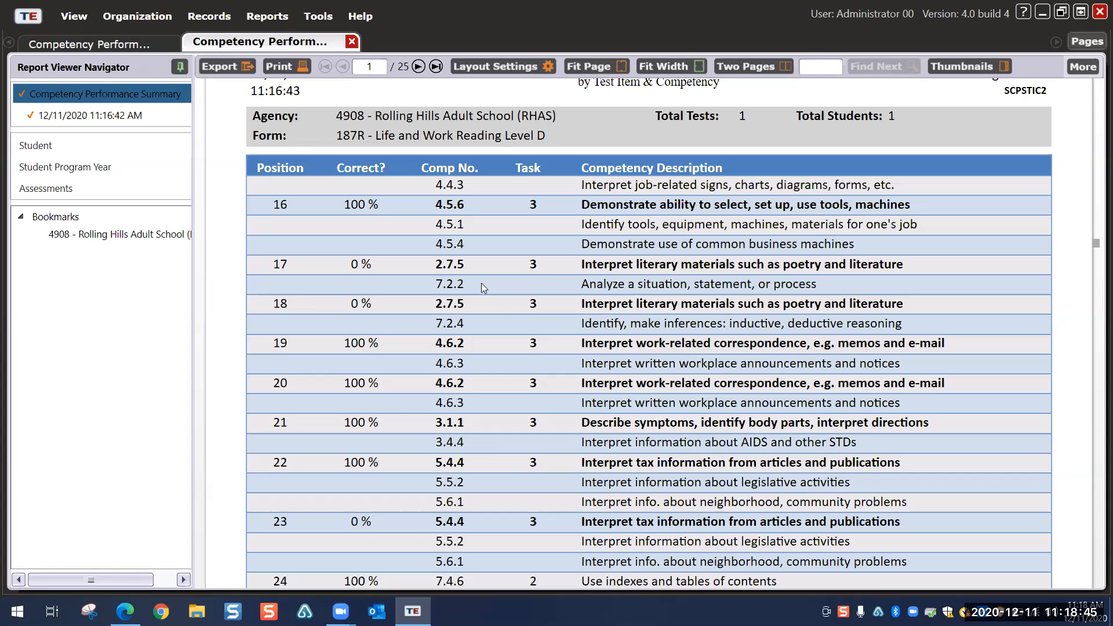
scroll(512, 346, "down", 15)
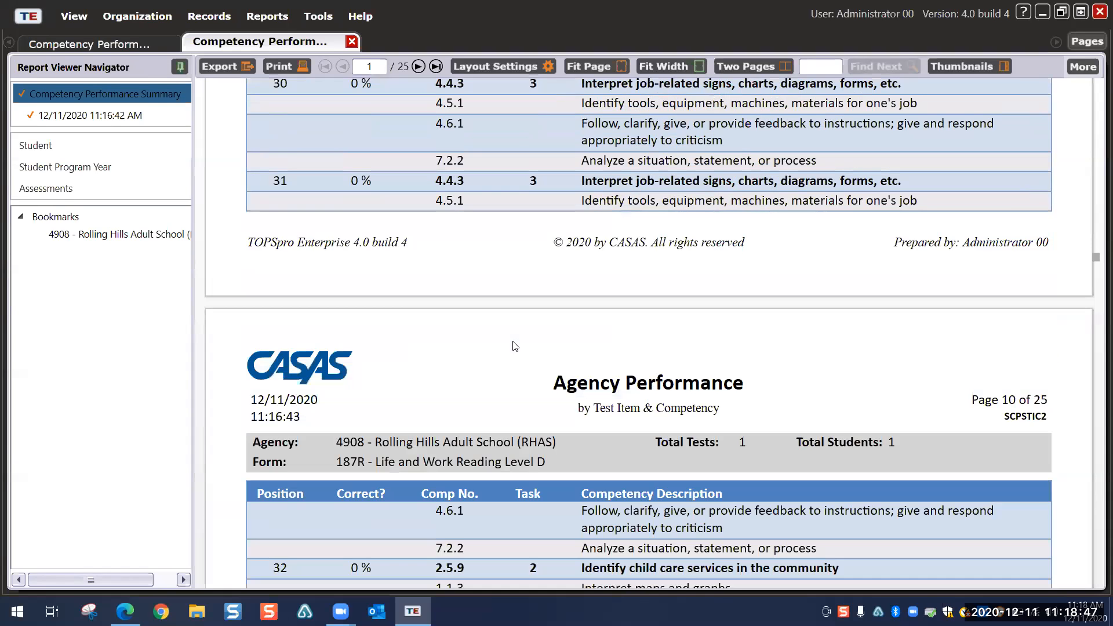
scroll(513, 346, "down", 12)
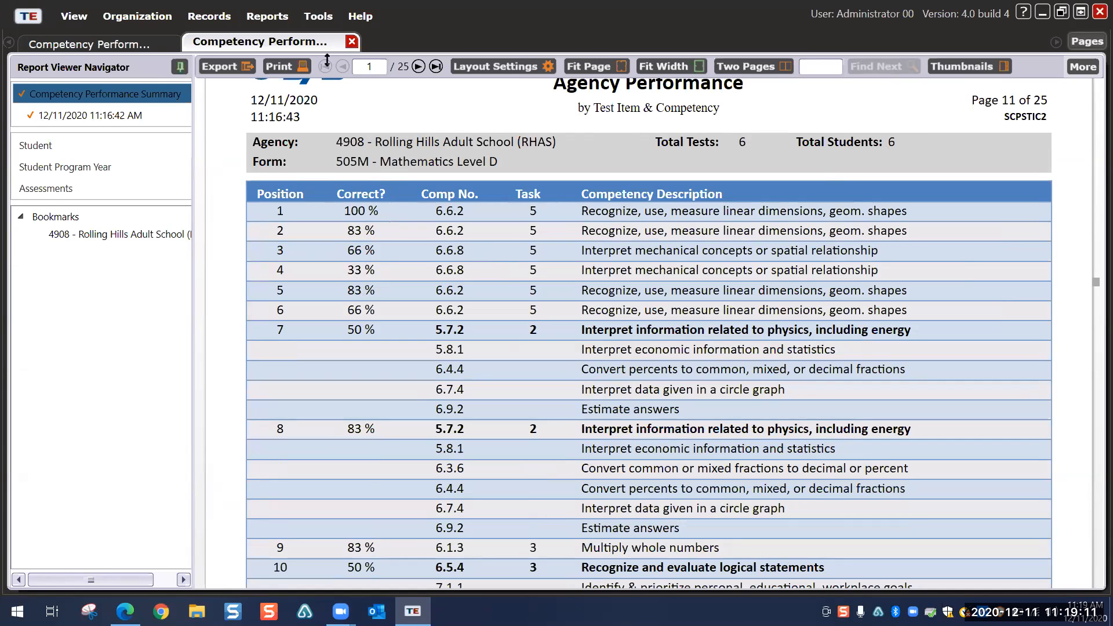
Step: Close both competency report tabs and start a Student Test Summary from Test History
left_click(351, 42)
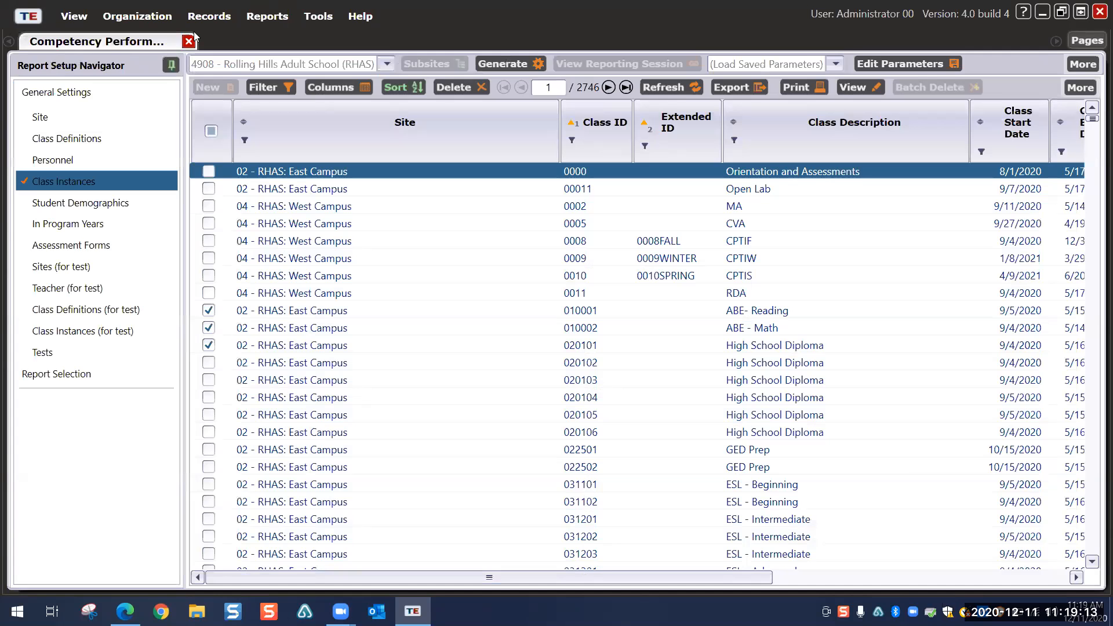
left_click(258, 16)
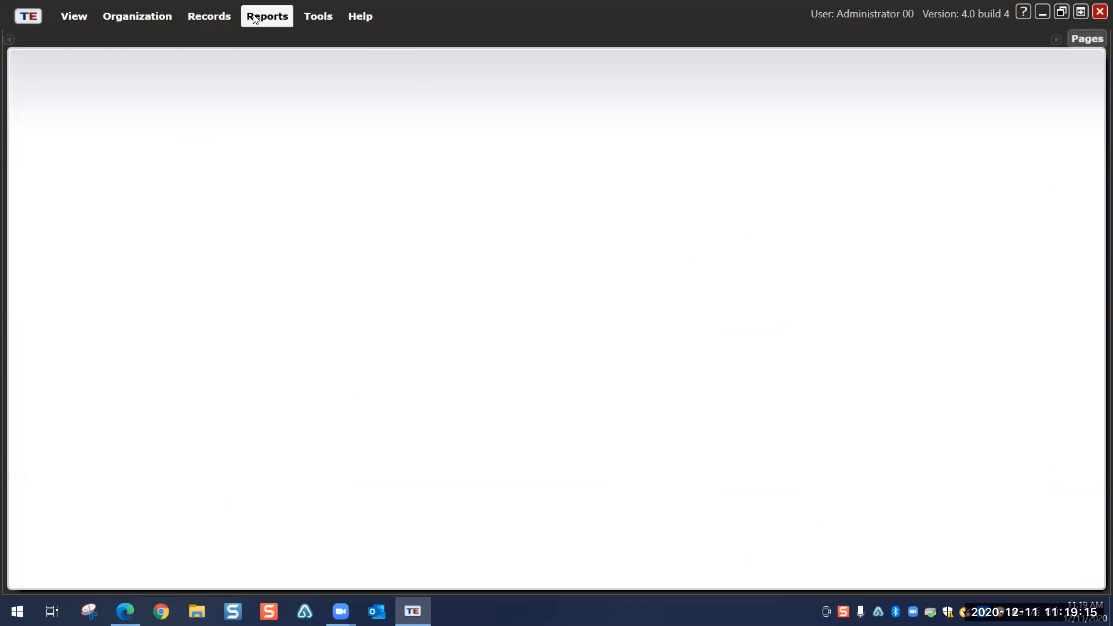
mouse_move(277, 84)
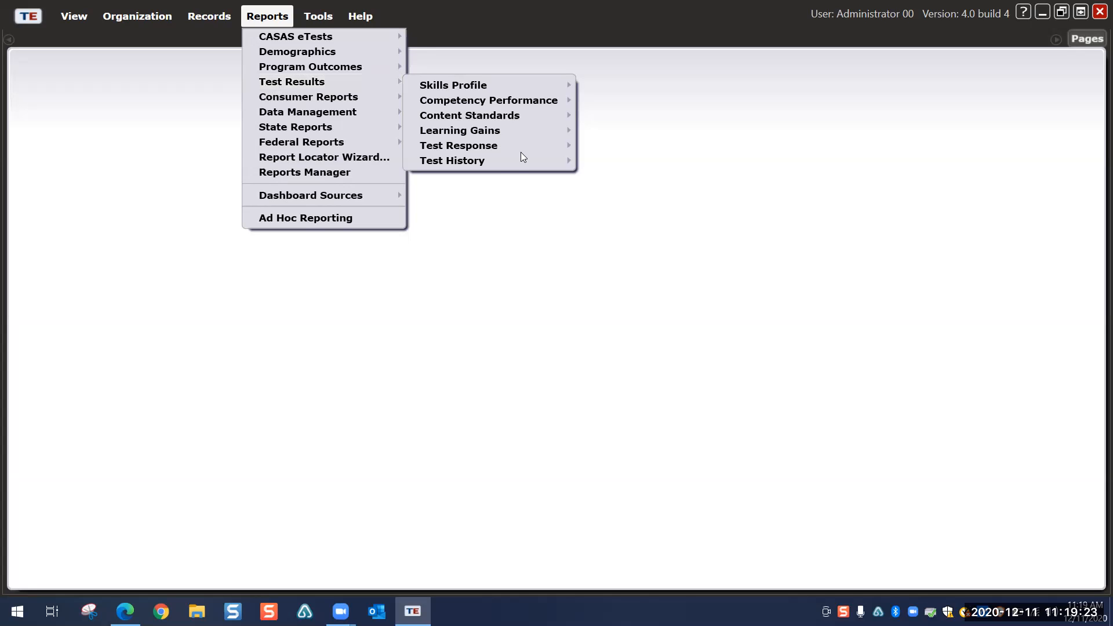
mouse_move(508, 165)
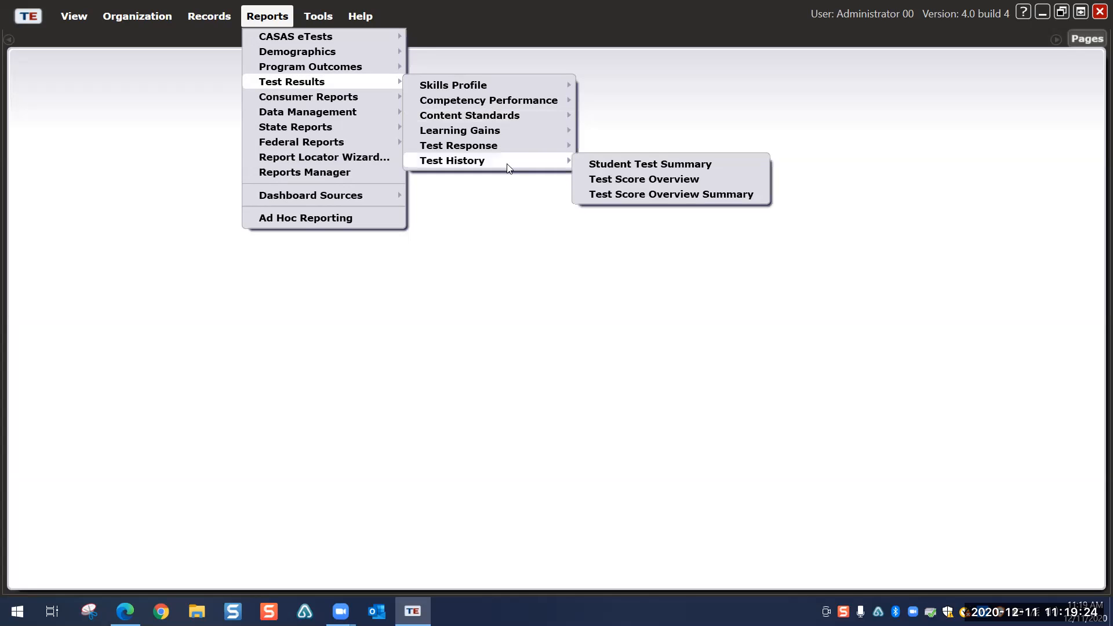
left_click(603, 165)
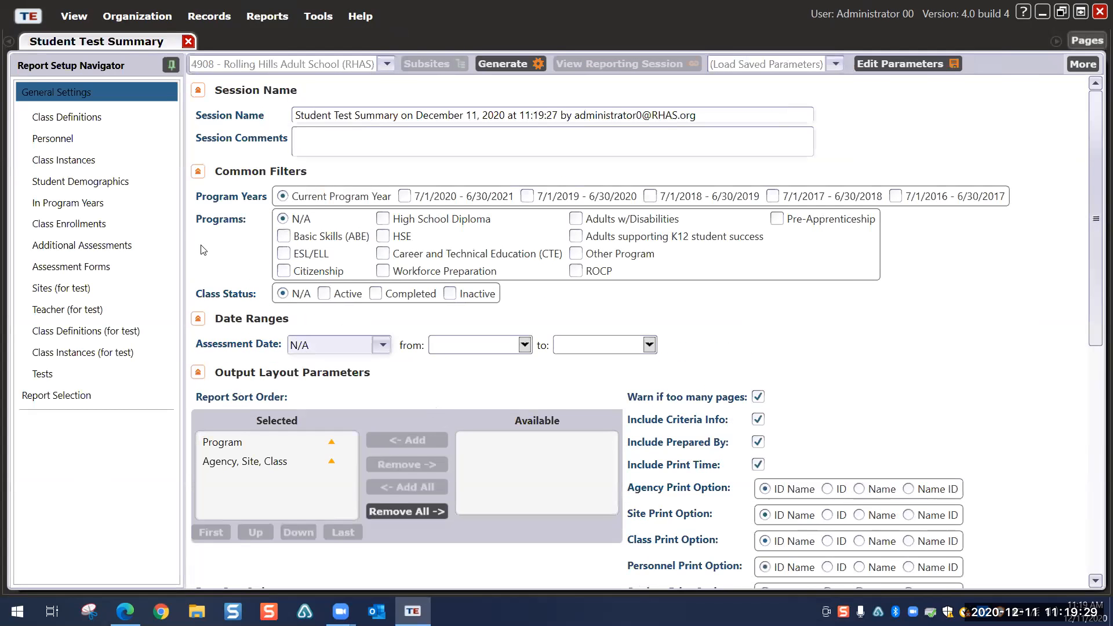
Step: Limit the Student Test Summary to classes 010001, 010002 and 020101, and generate it
left_click(113, 160)
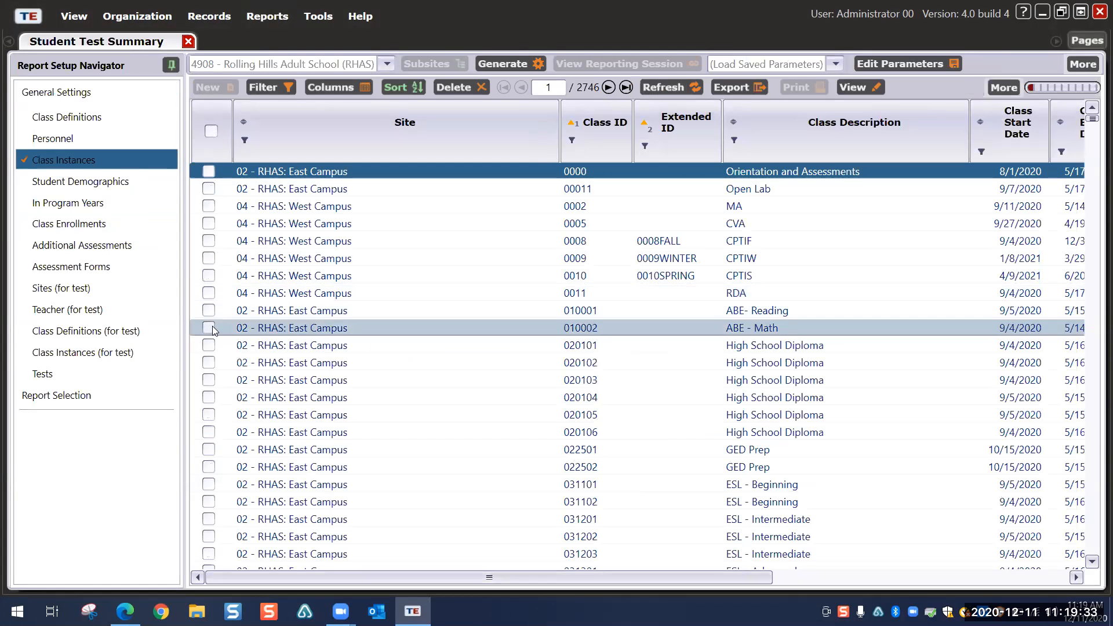
left_click(209, 310)
left_click(208, 328)
left_click(208, 345)
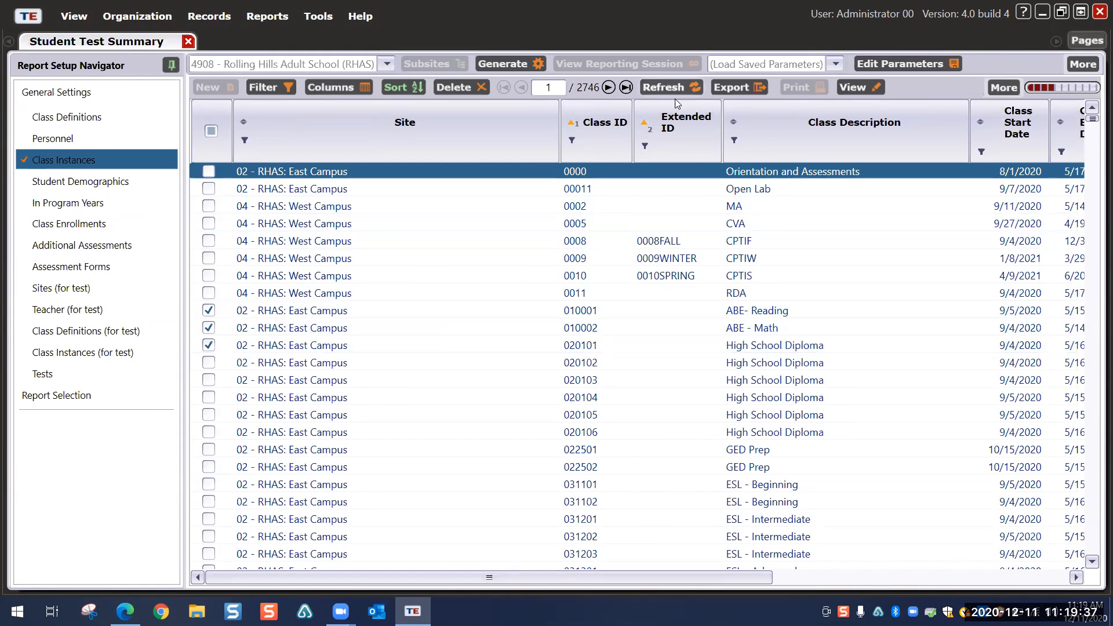
left_click(520, 61)
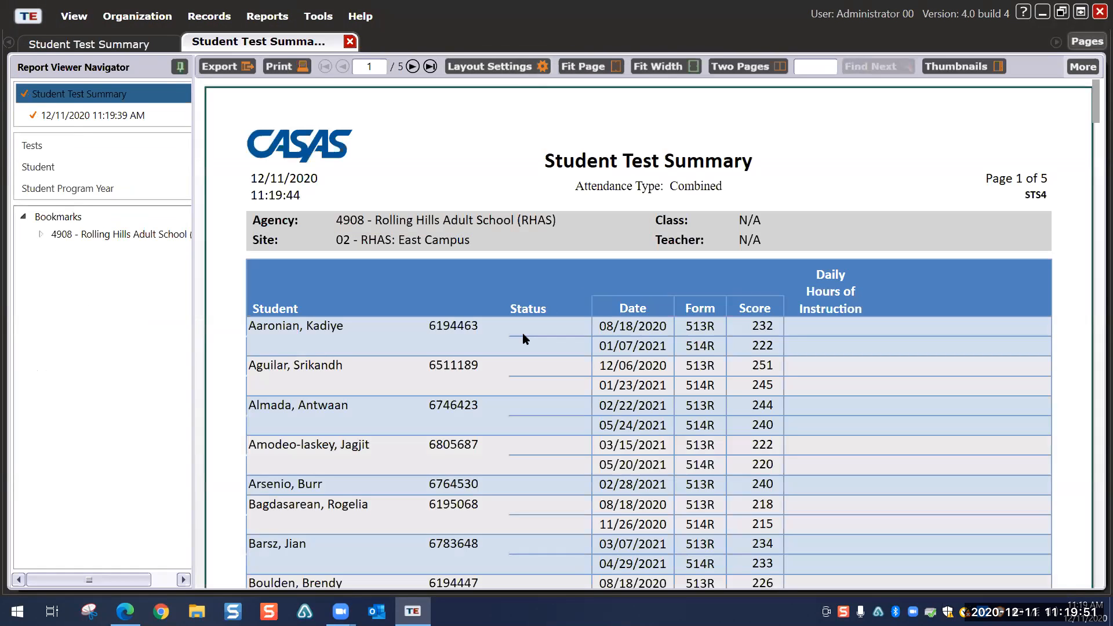
Step: Check the first student's record and scroll page 1's test scores until page 2 begins
scroll(521, 328, "down", 3)
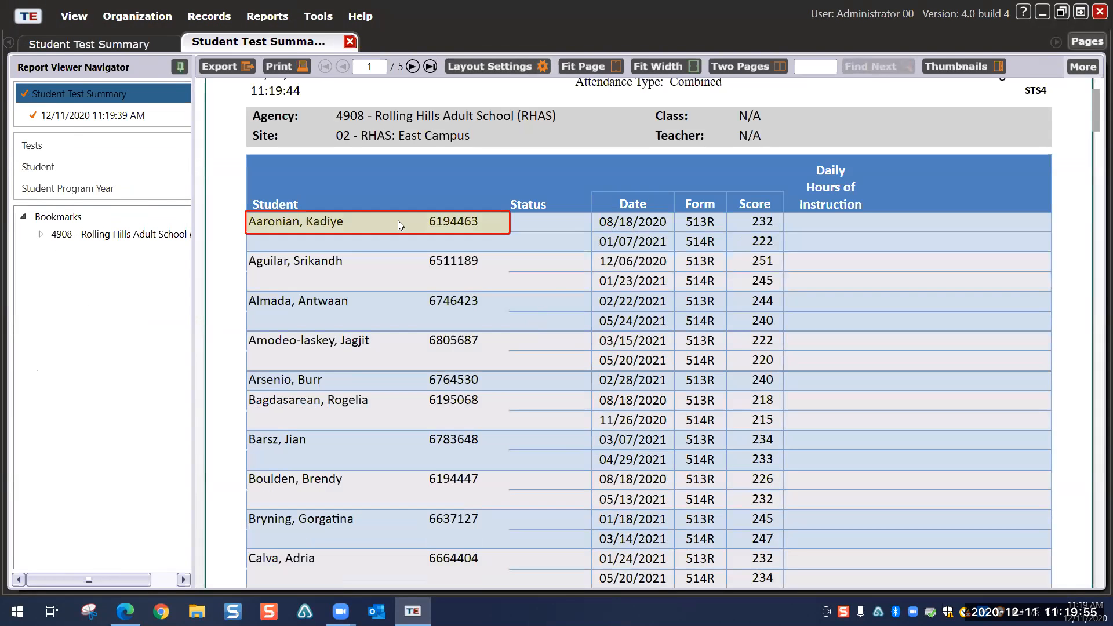
left_click(335, 227)
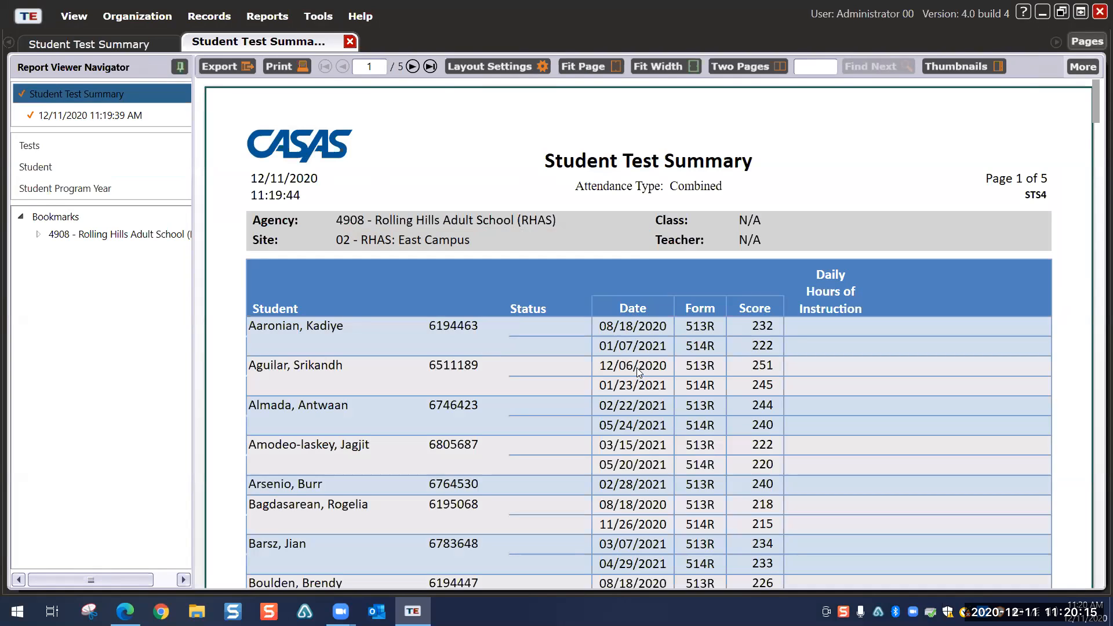
scroll(638, 369, "down", 3)
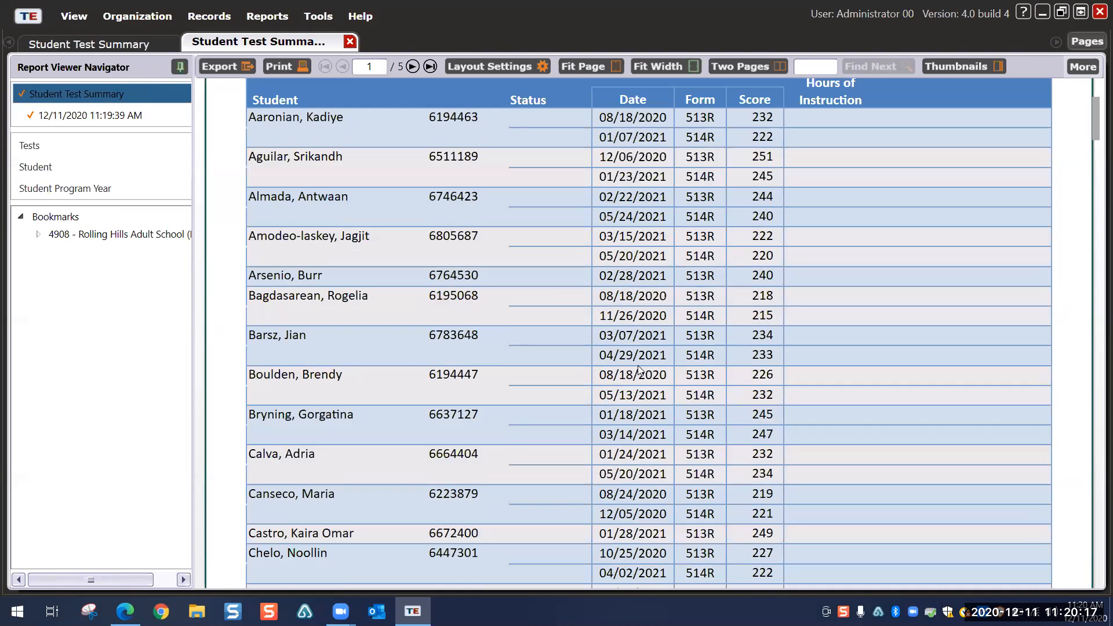
scroll(638, 369, "down", 3)
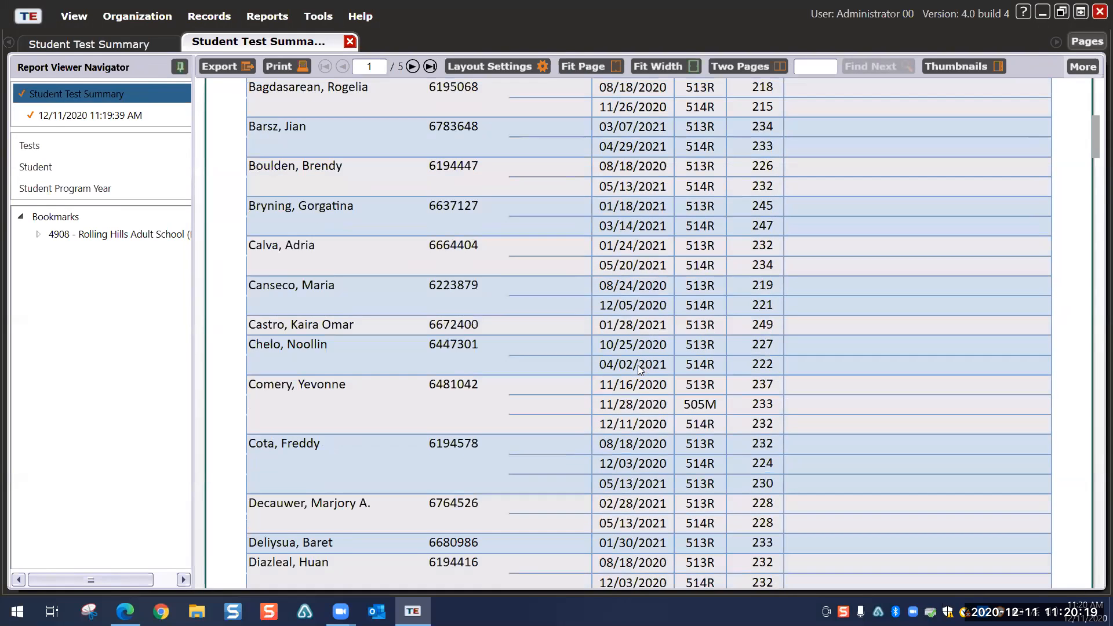
scroll(638, 365, "down", 6)
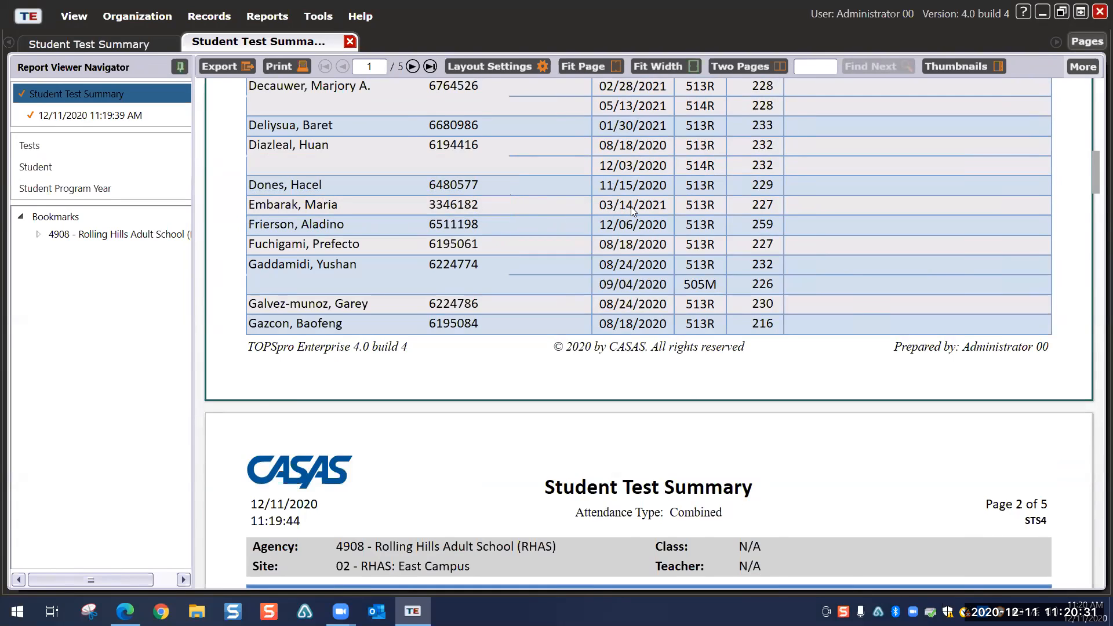
scroll(631, 210, "down", 6)
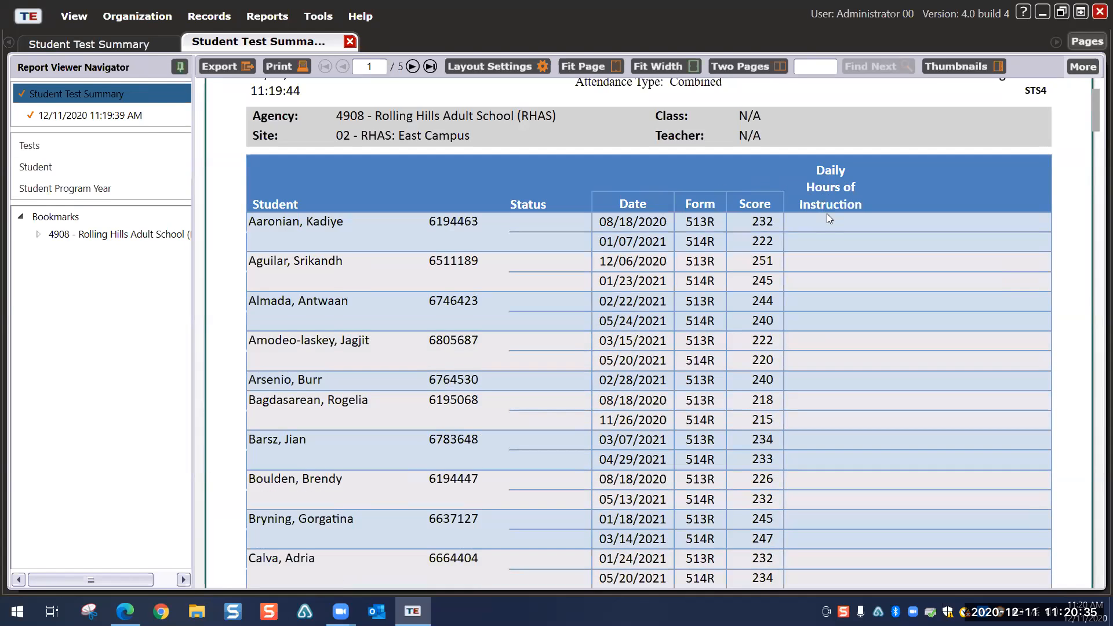
scroll(833, 232, "down", 2)
scroll(831, 228, "down", 10)
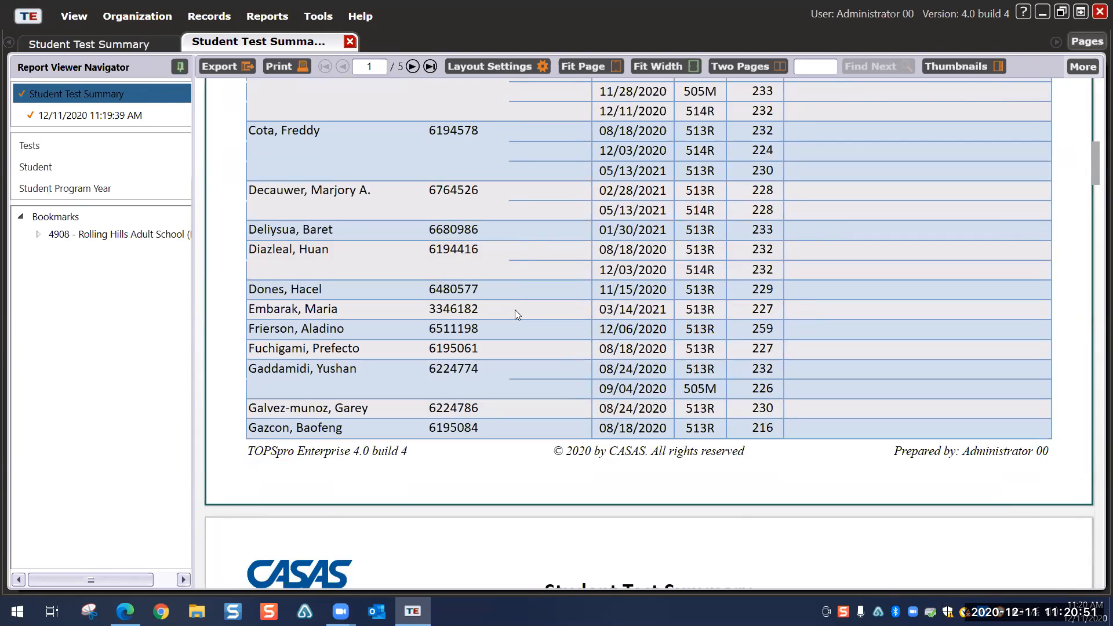
scroll(517, 312, "down", 5)
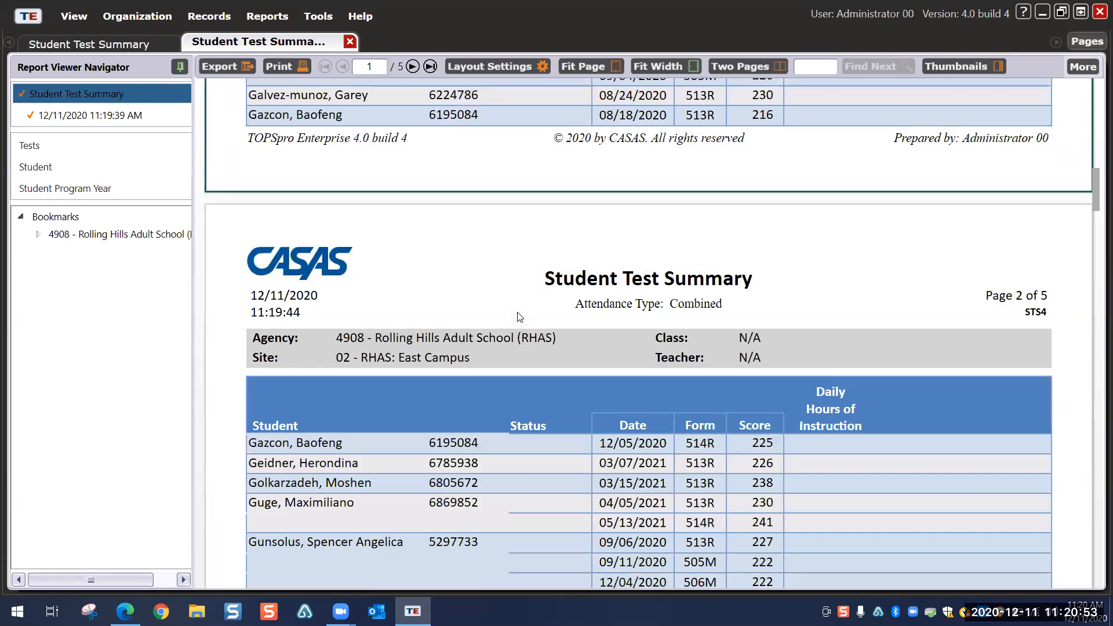
scroll(517, 311, "down", 1)
scroll(517, 315, "down", 3)
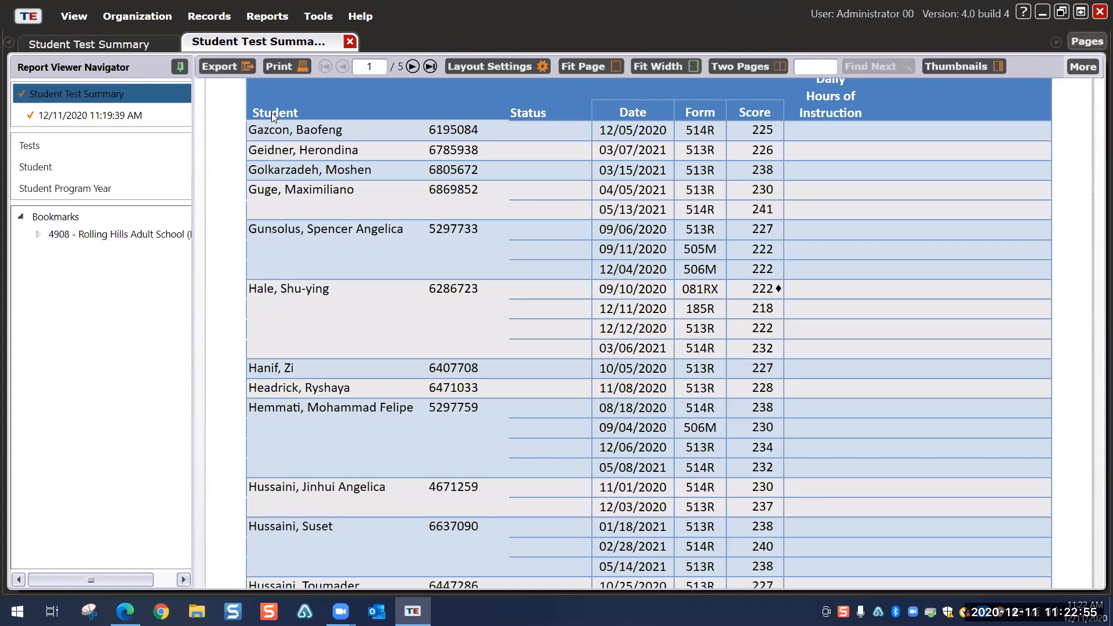
Step: Close the Student Test Summary viewer and setup tabs, then browse to Reports > Data Management
left_click(350, 41)
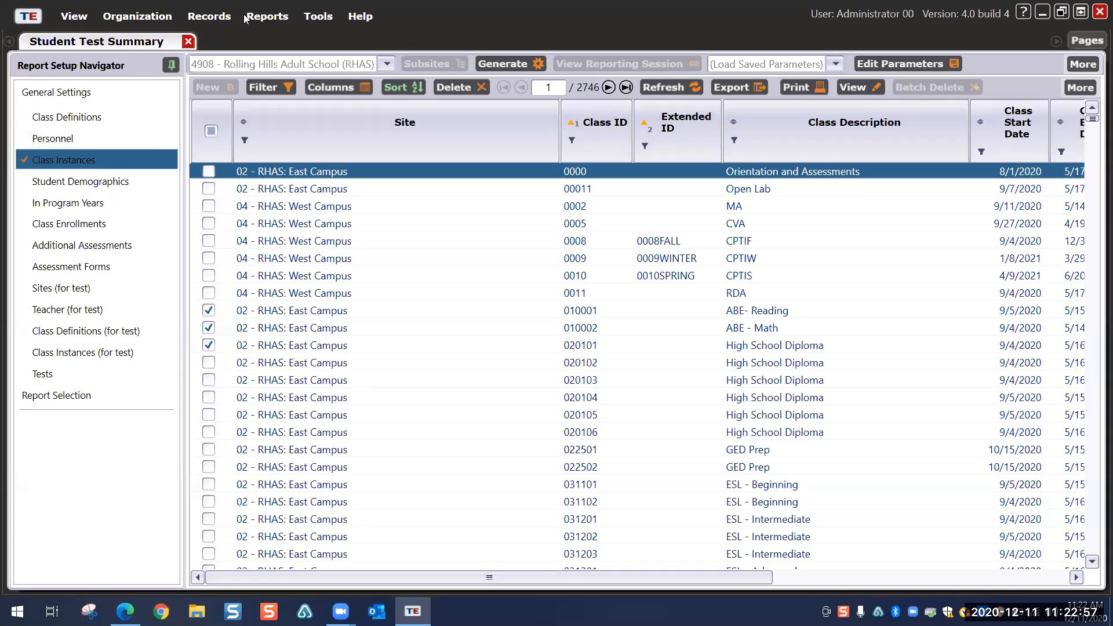
left_click(188, 42)
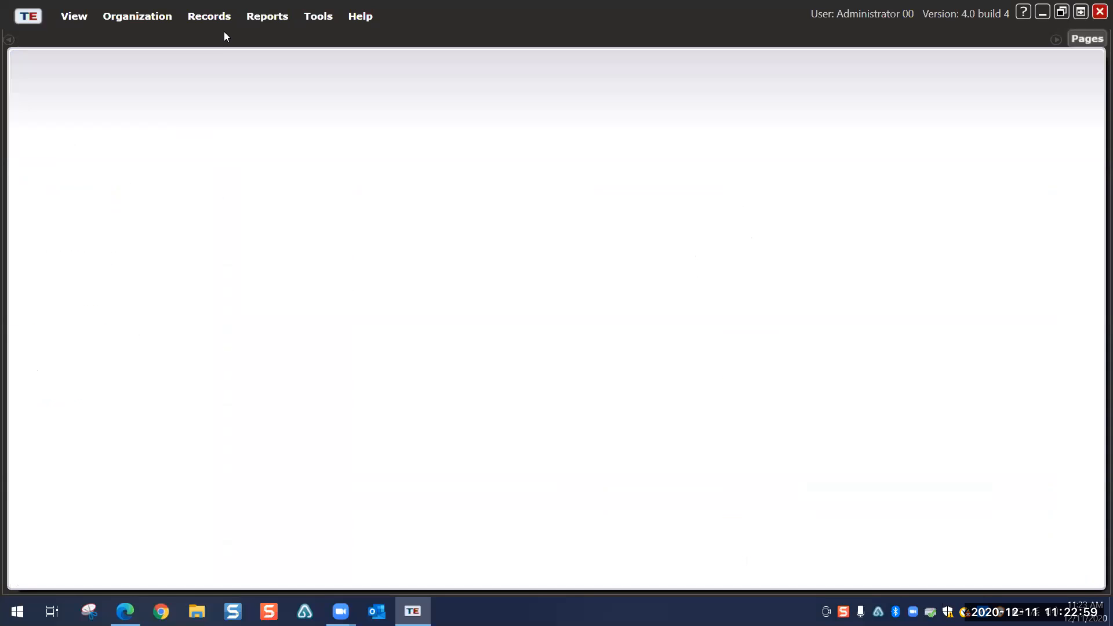
left_click(253, 21)
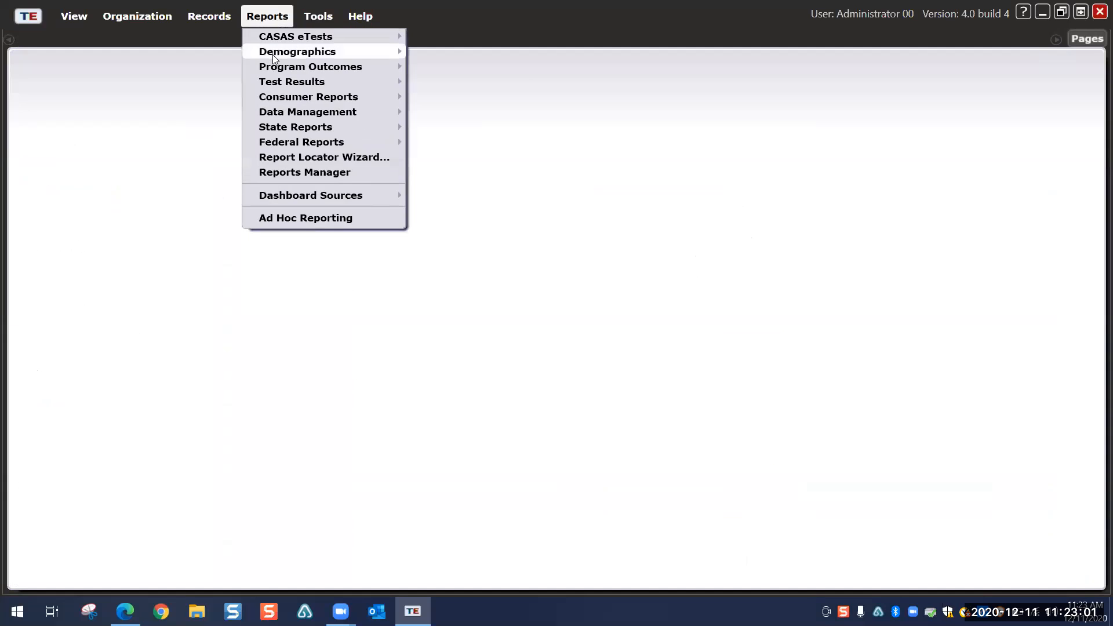
mouse_move(272, 54)
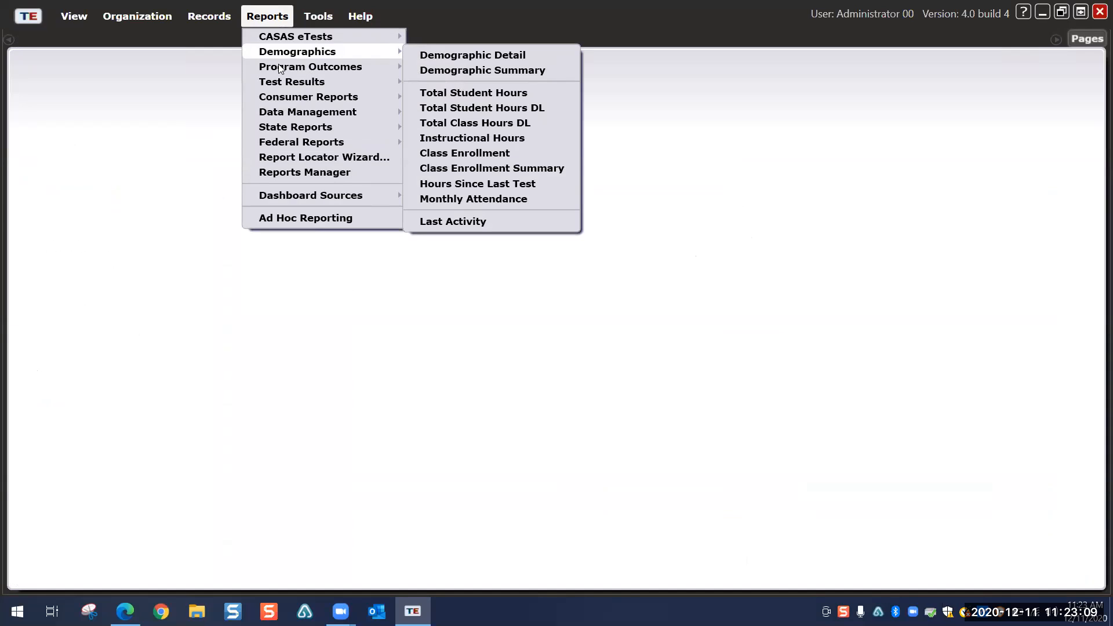
mouse_move(294, 118)
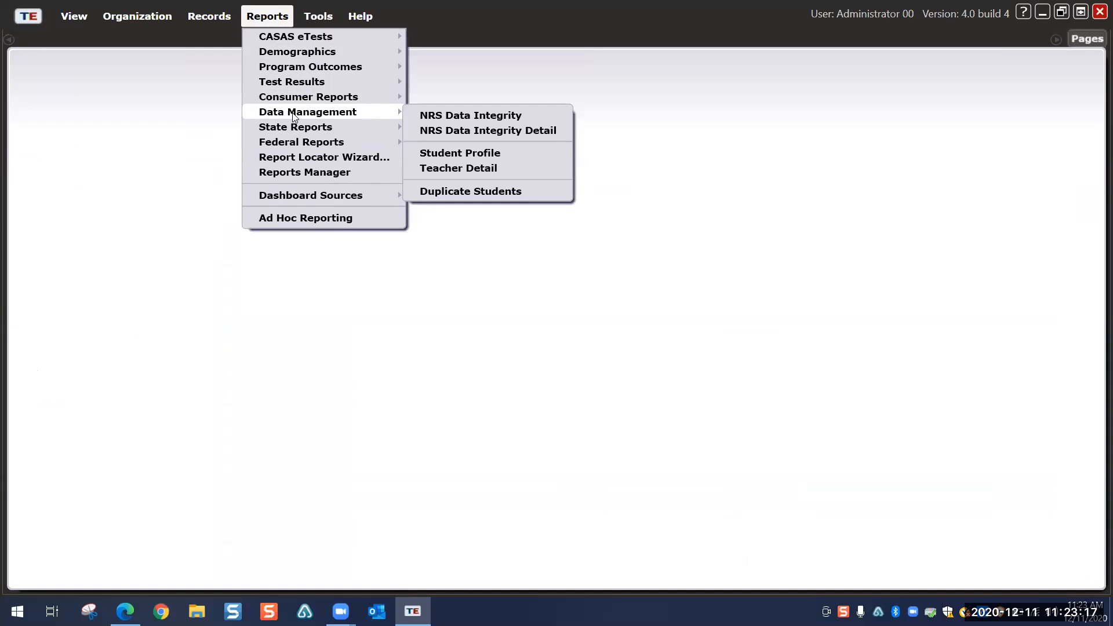
Step: Choose NRS Data Integrity and generate it for Program Year 2020-2021
left_click(467, 120)
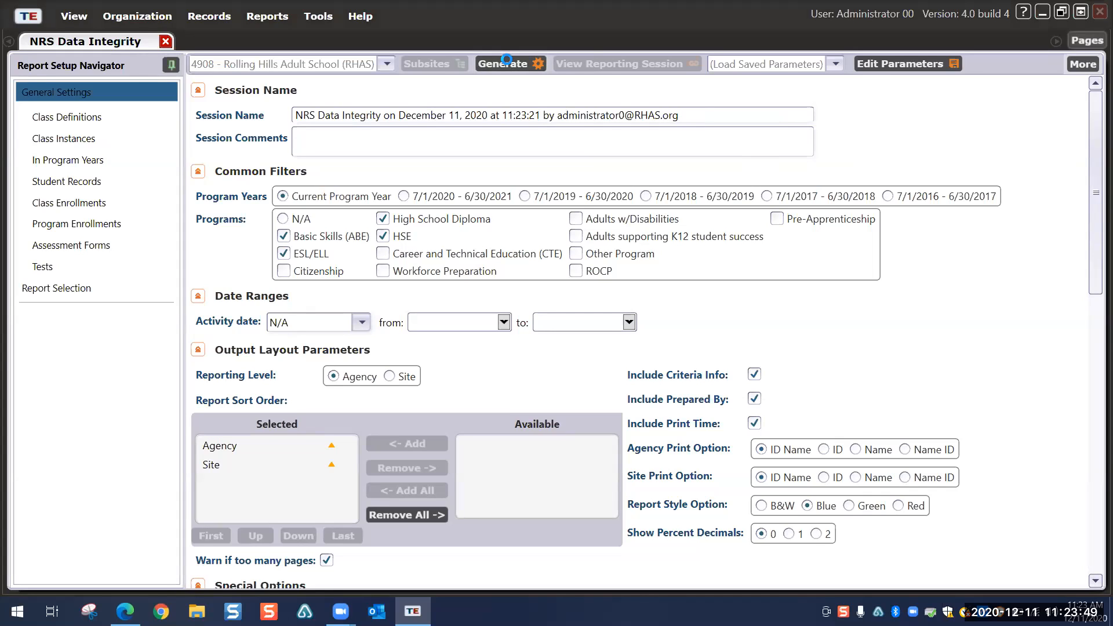
left_click(508, 63)
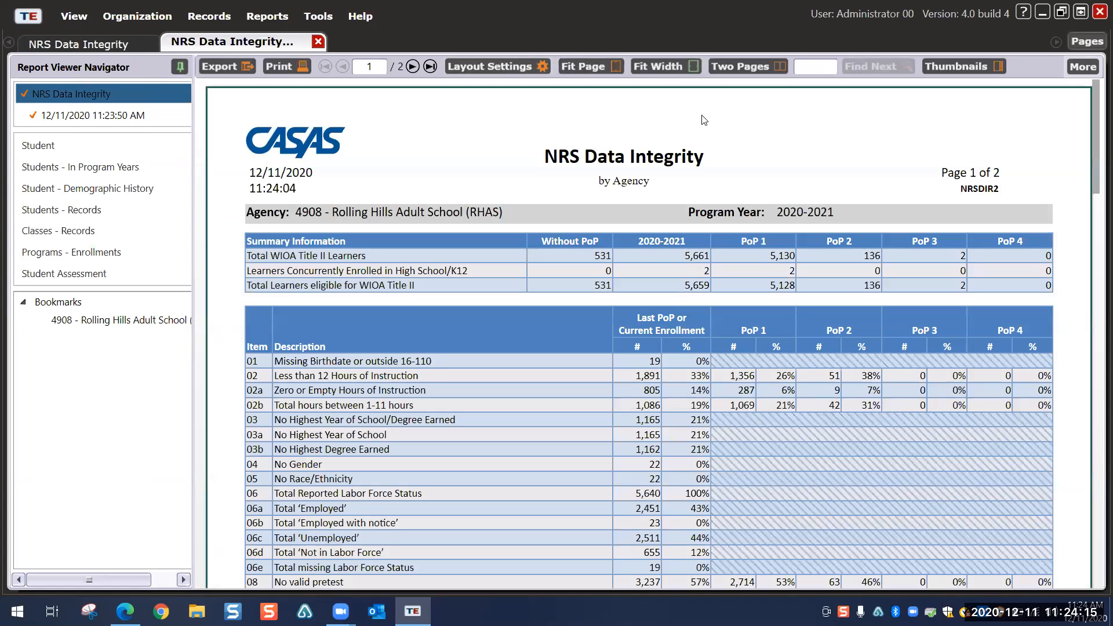
Step: Drill into the 1,891 learners under item 02, Less than 12 Hours of Instruction
scroll(738, 119, "down", 3)
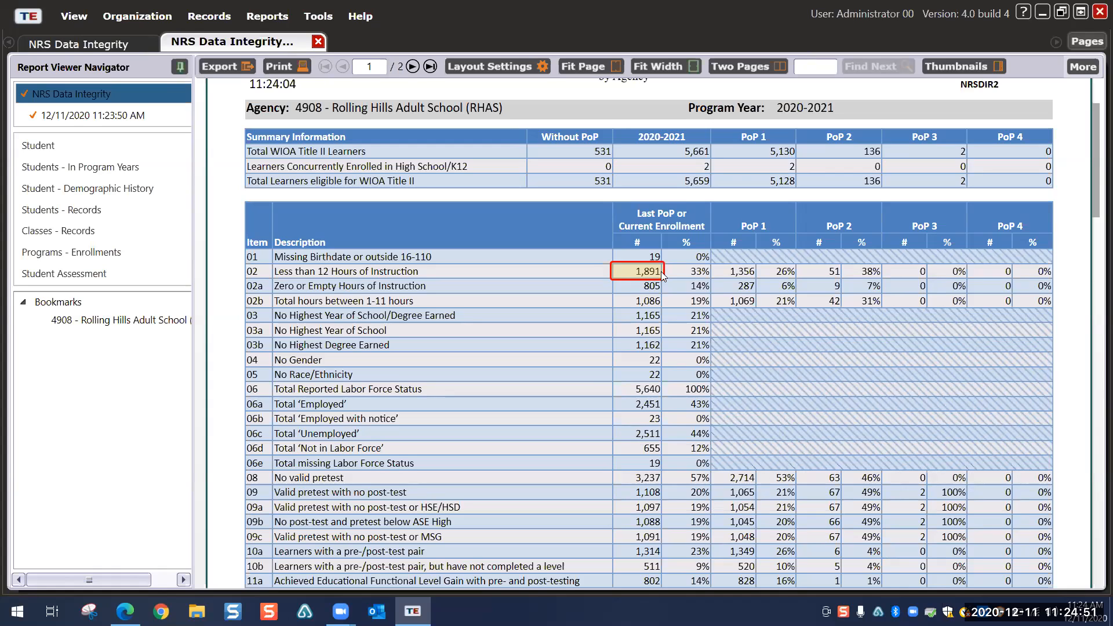
left_click(632, 272)
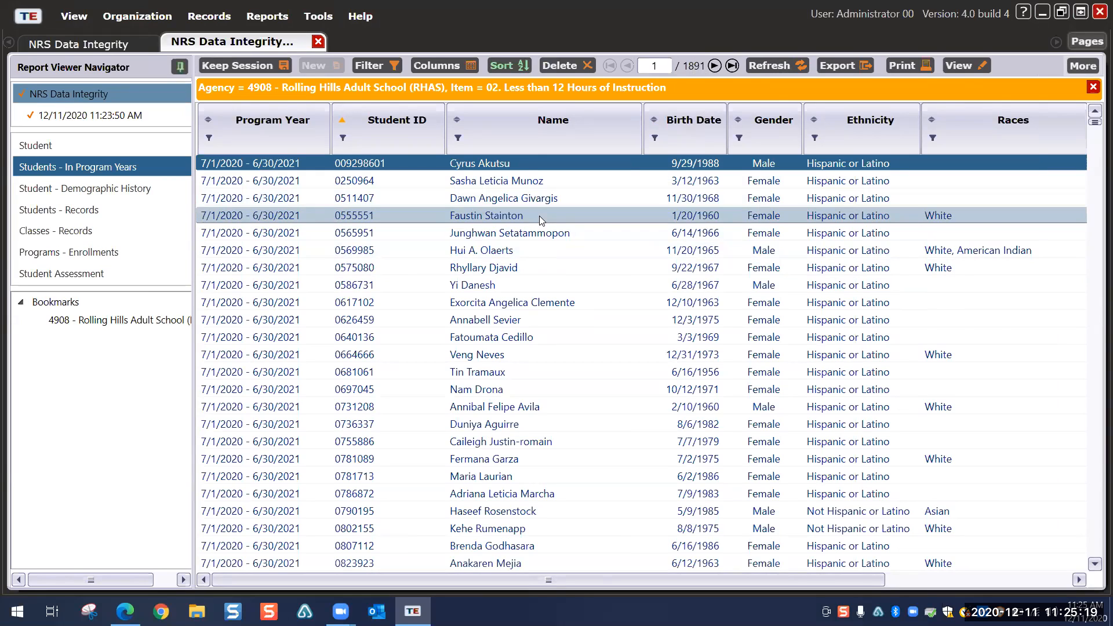
Step: Go back from the 1,891-student list to page 1 of the NRS Data Integrity report
left_click(518, 88)
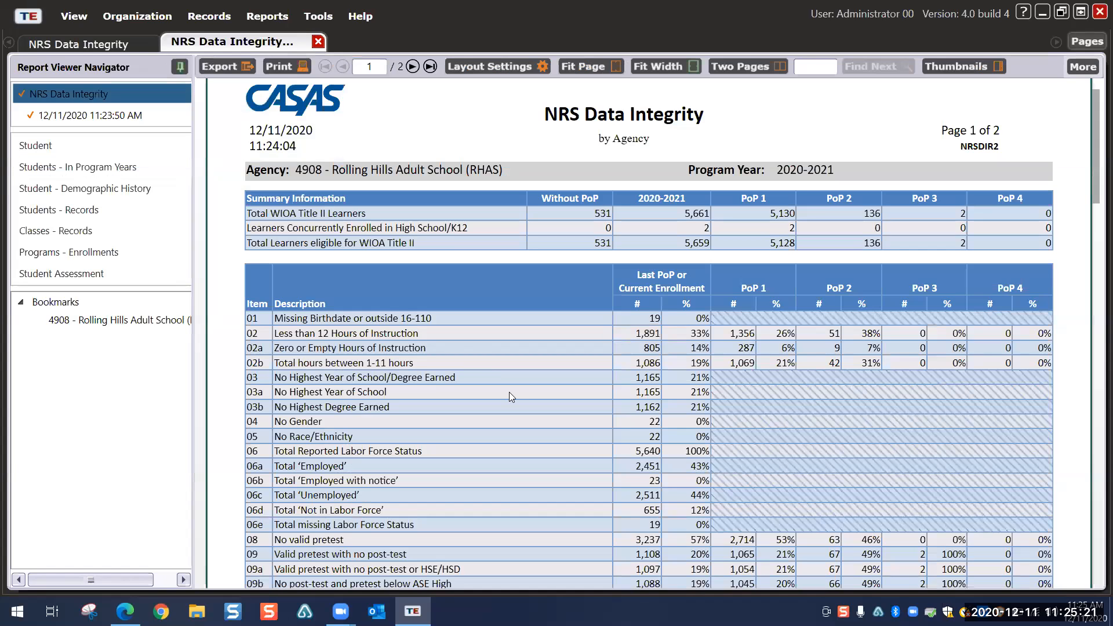
Step: Open the 62-page NRS Monitor drill-down for item 02's 1,891 students
left_click(649, 335)
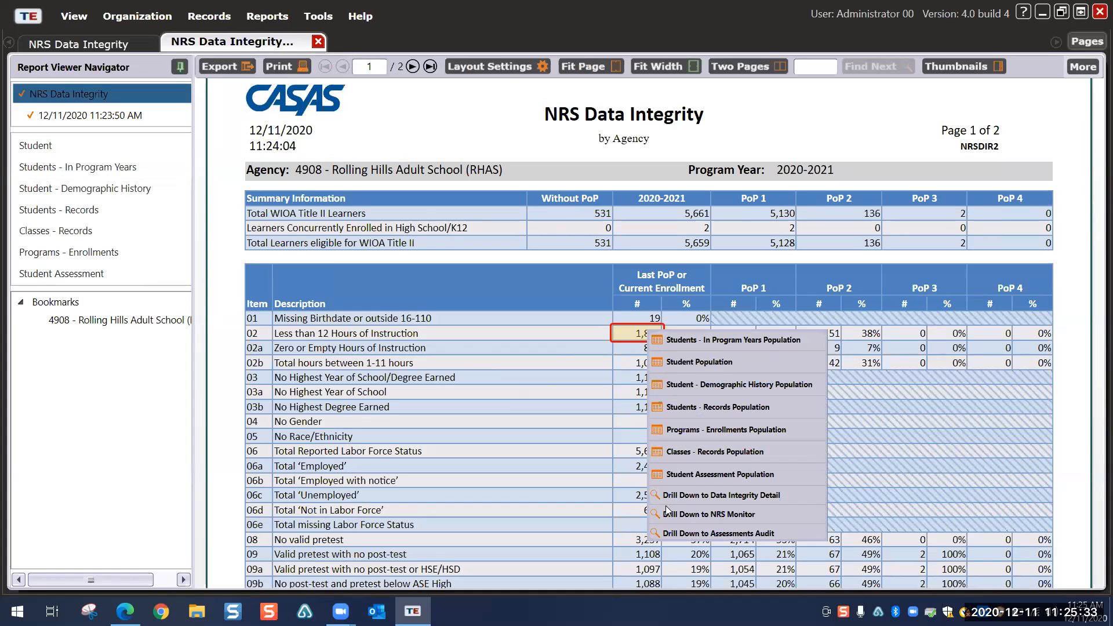
left_click(688, 515)
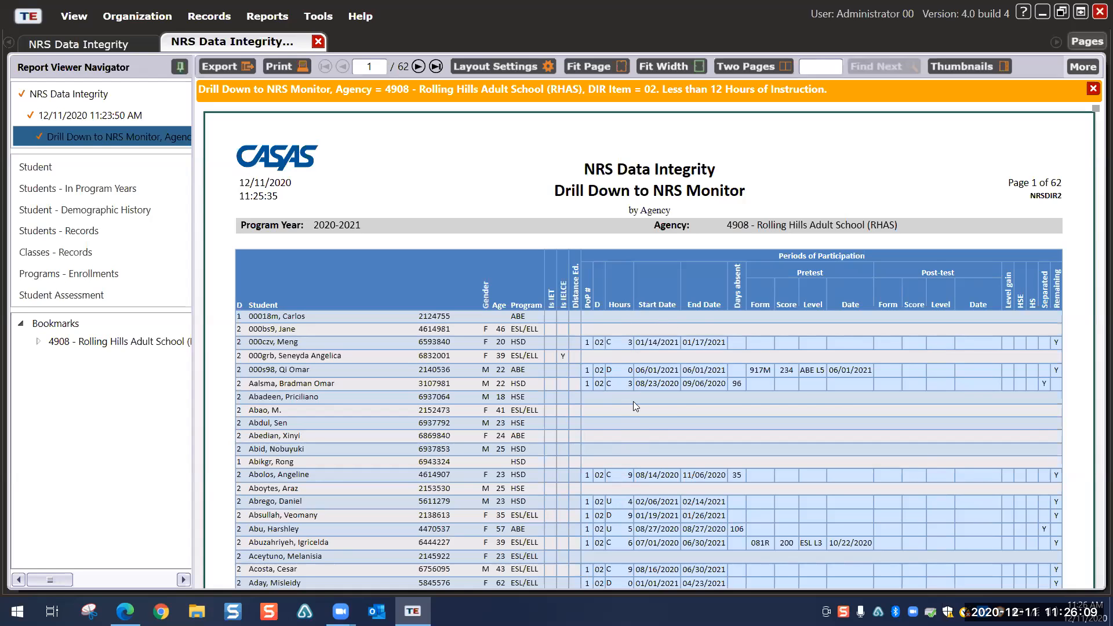
scroll(633, 400, "down", 3)
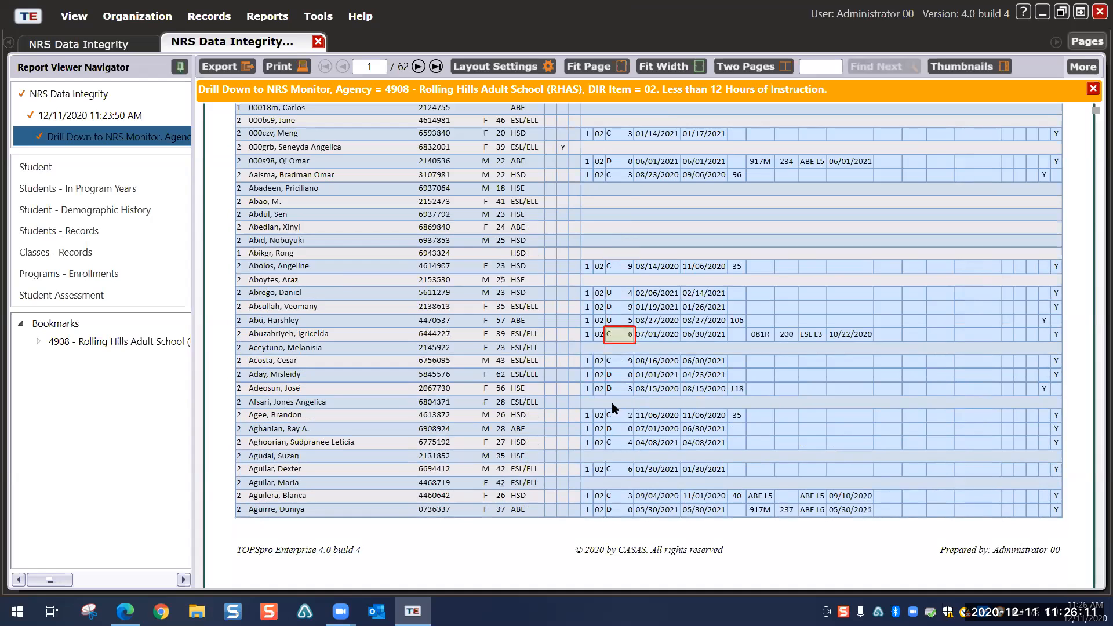
scroll(625, 424, "up", 2)
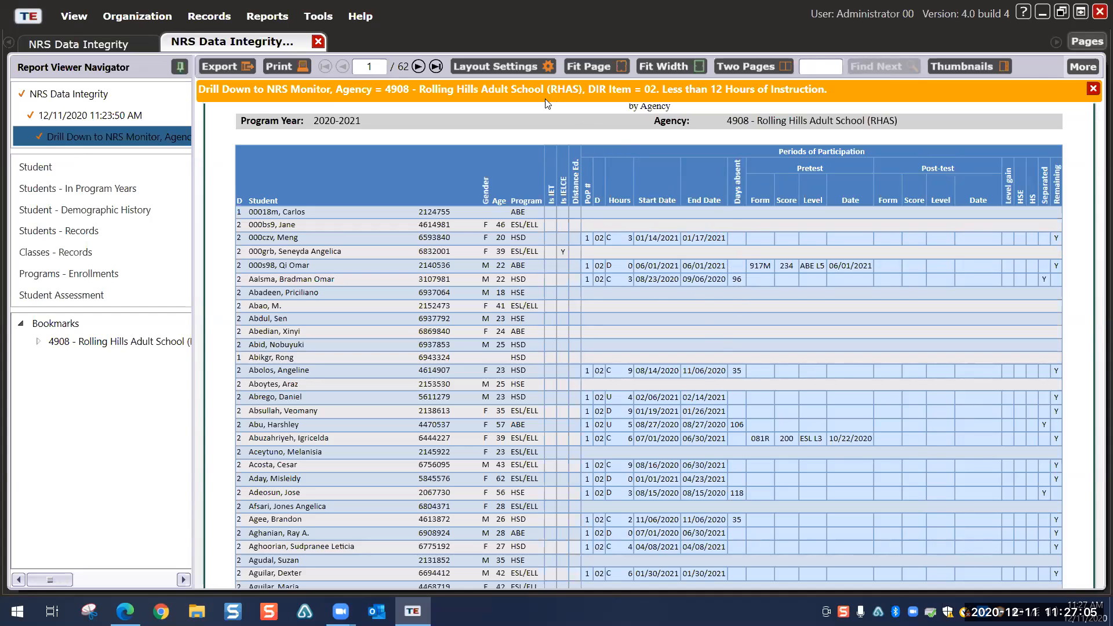
Step: Return to the full NRS Data Integrity summary and scroll down to the 3,237 no-valid-pretest count
left_click(528, 86)
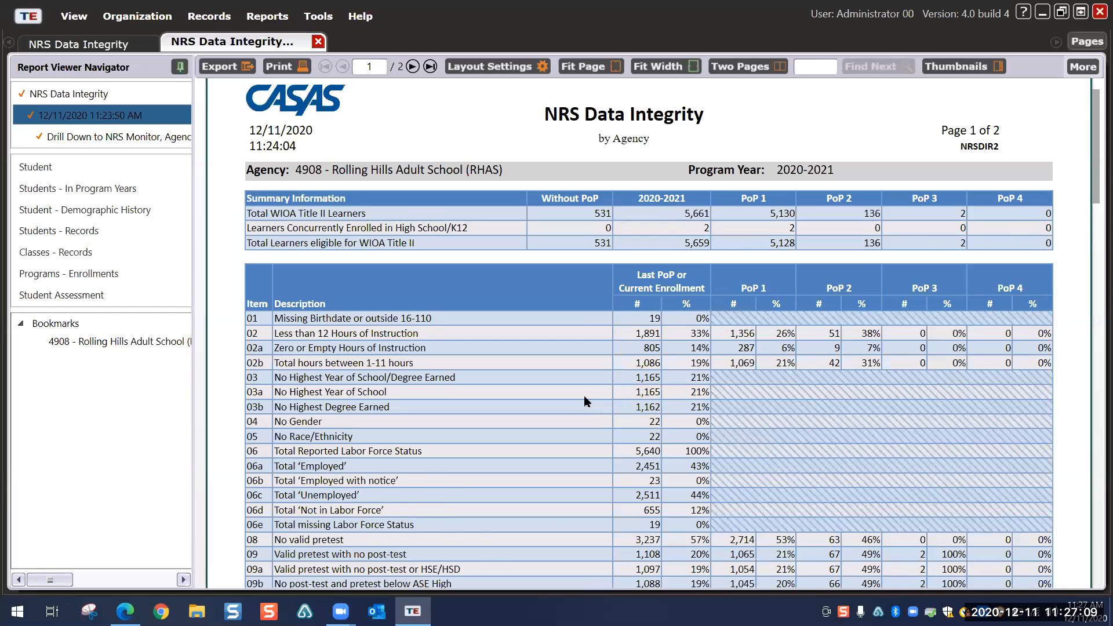
scroll(584, 398, "down", 3)
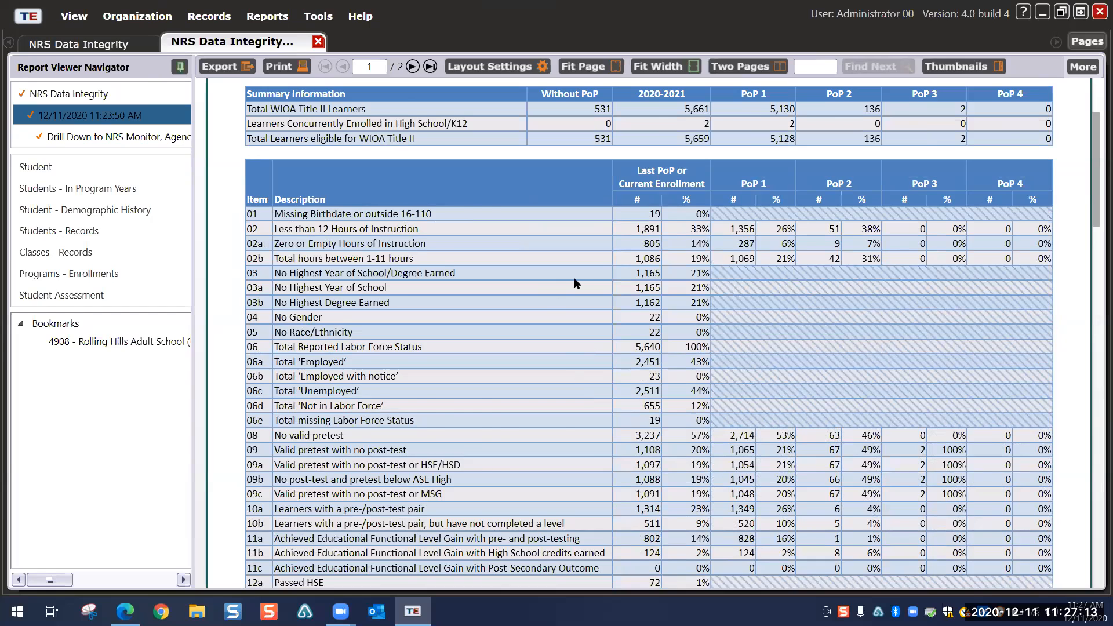
scroll(433, 320, "down", 3)
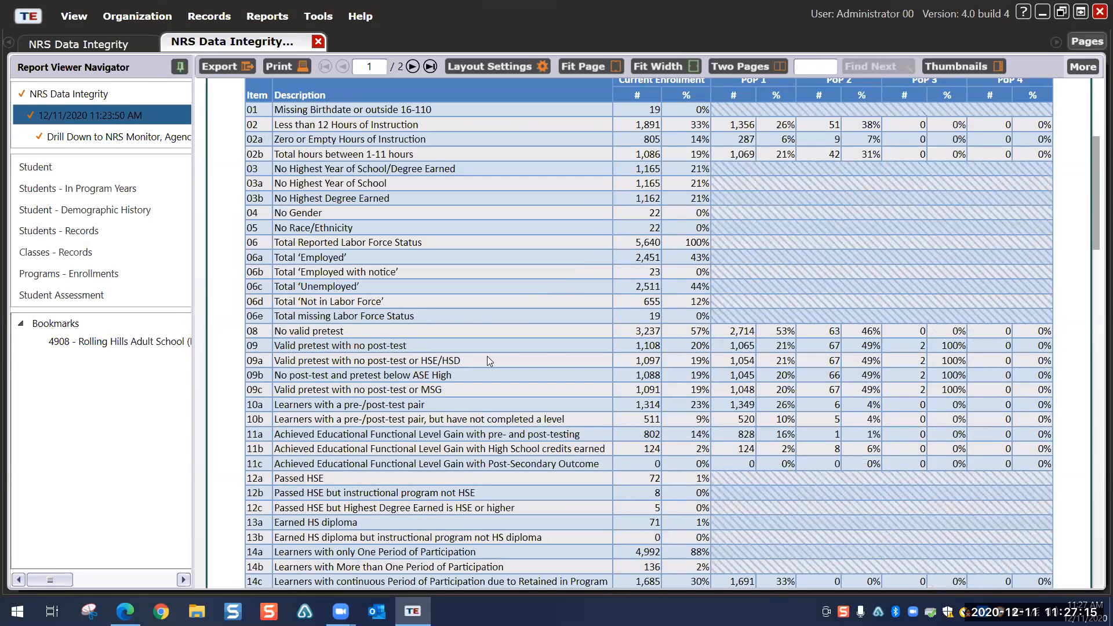
left_click(636, 335)
Step: Drill into row 09's 1,108 Current Enrollment count to list learners without a post-test
left_click(636, 352)
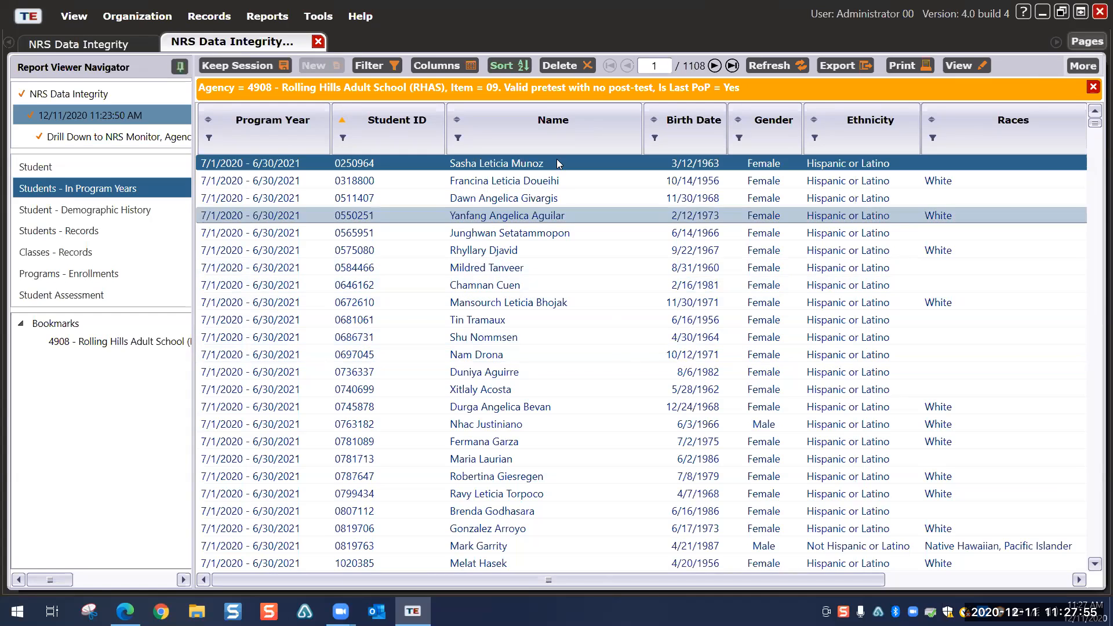
left_click(90, 115)
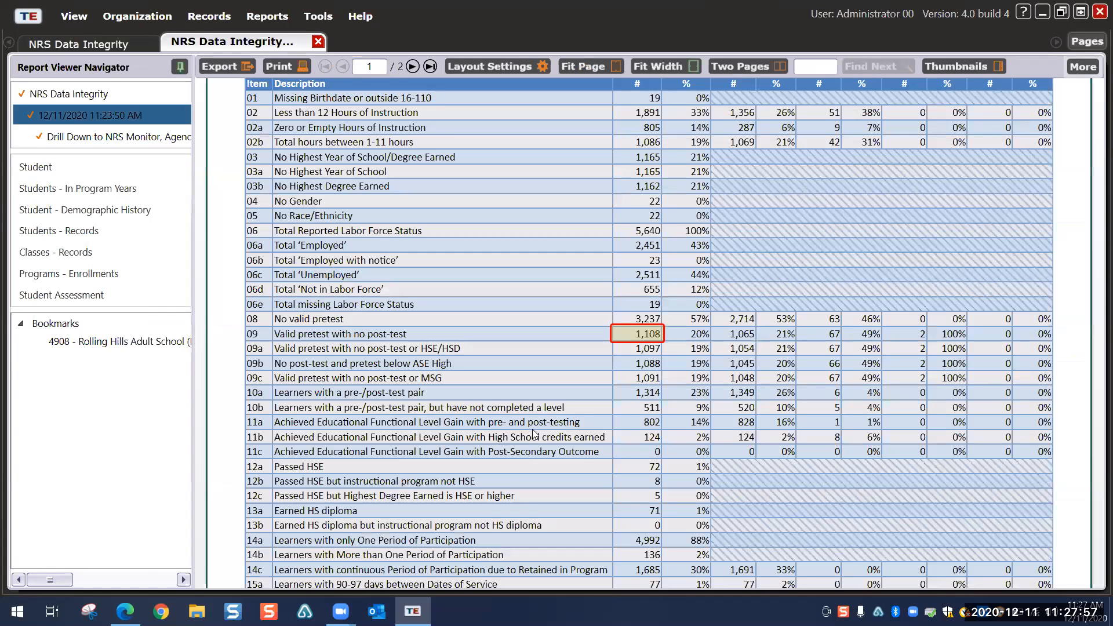
scroll(471, 421, "down", 3)
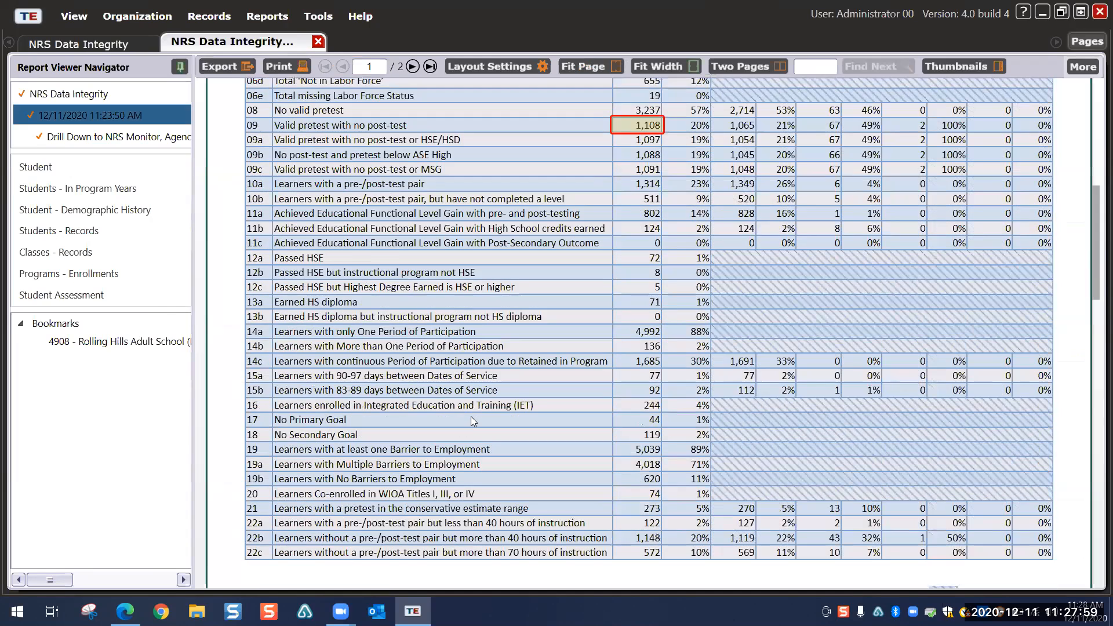
scroll(471, 416, "down", 2)
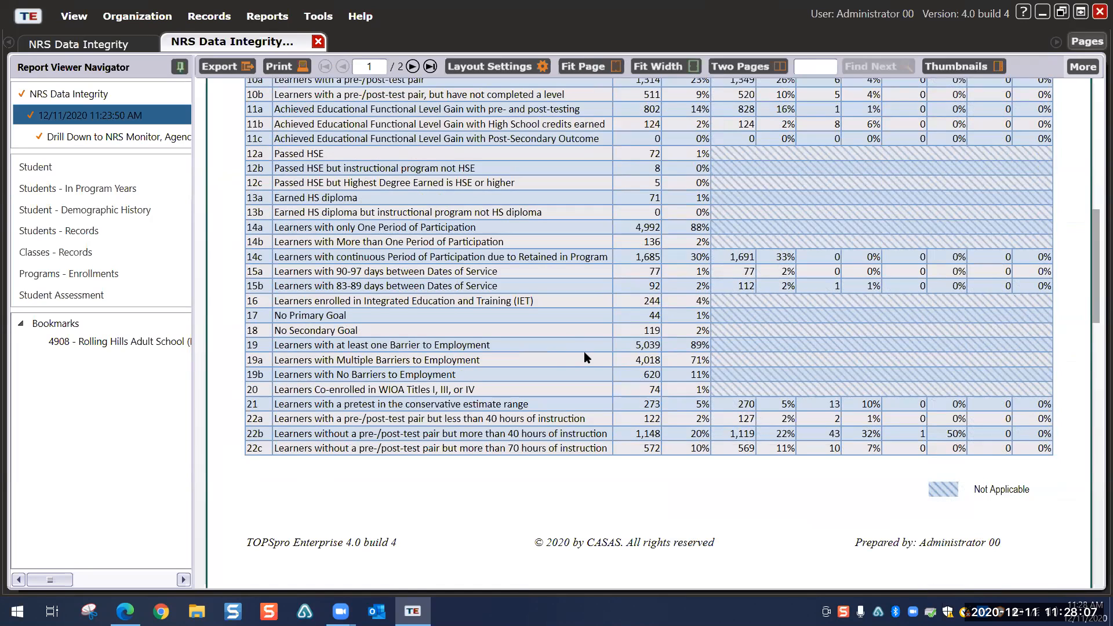
scroll(583, 358, "down", 3)
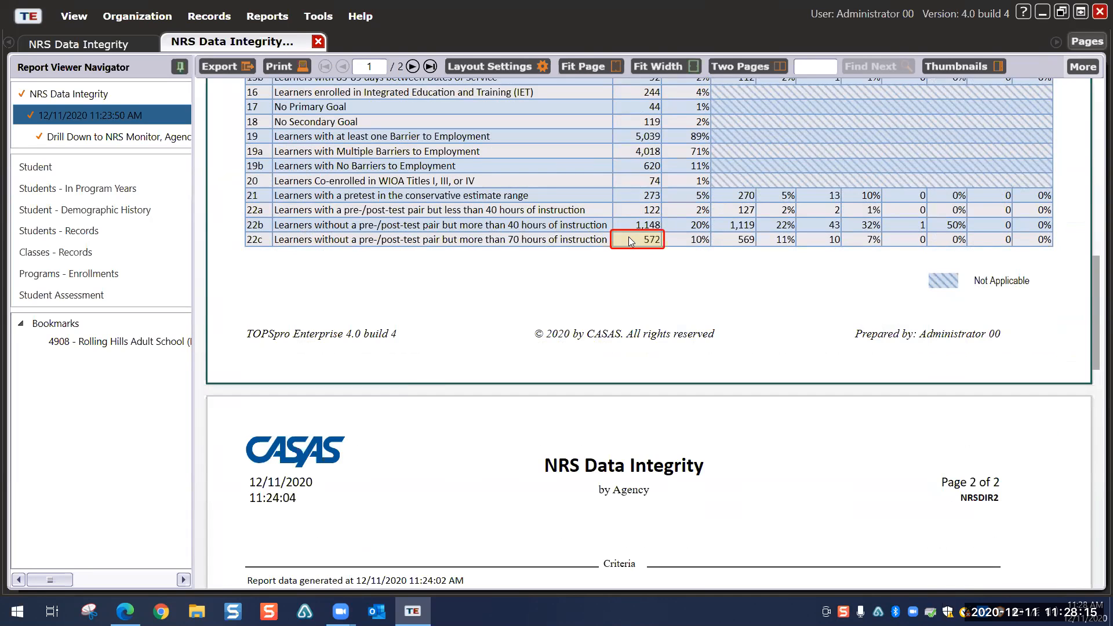
scroll(607, 266, "down", 3)
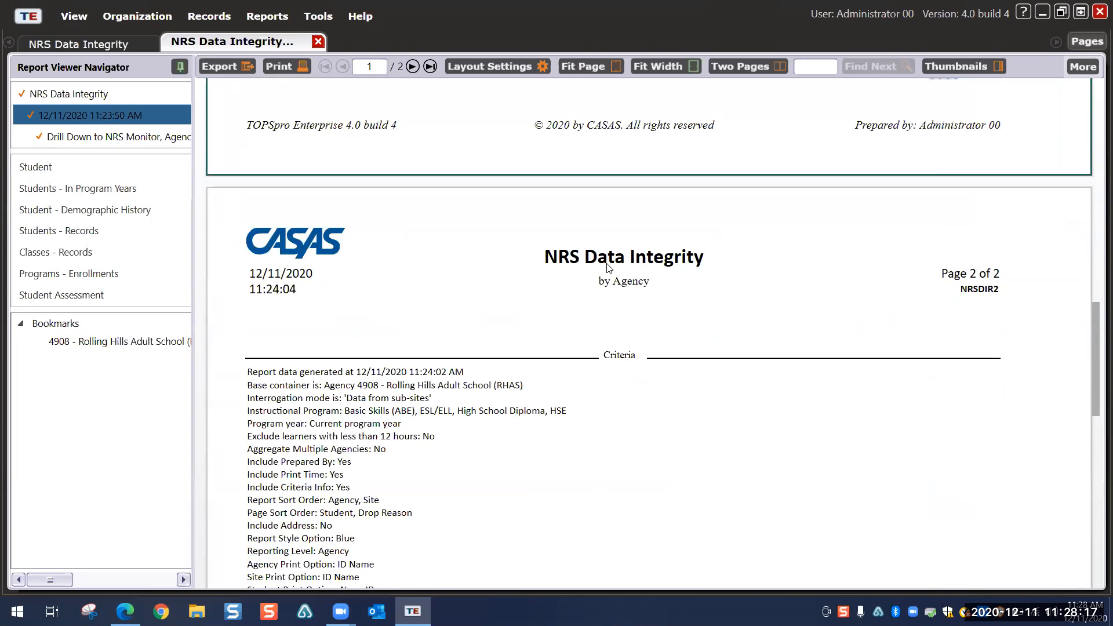
scroll(607, 266, "up", 4)
scroll(442, 257, "up", 6)
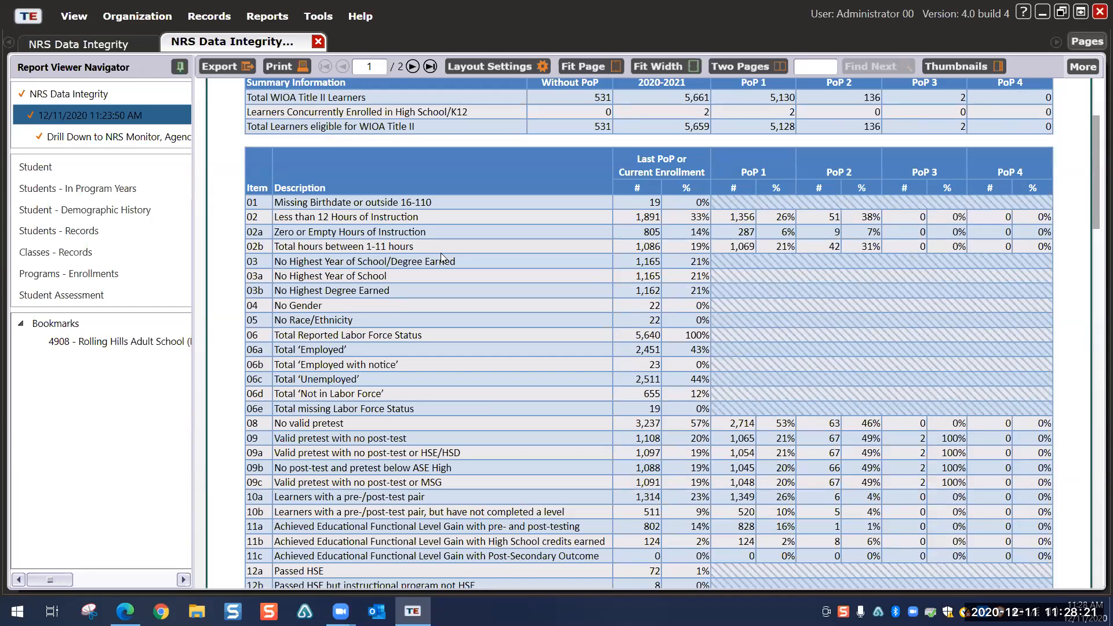
scroll(442, 257, "up", 2)
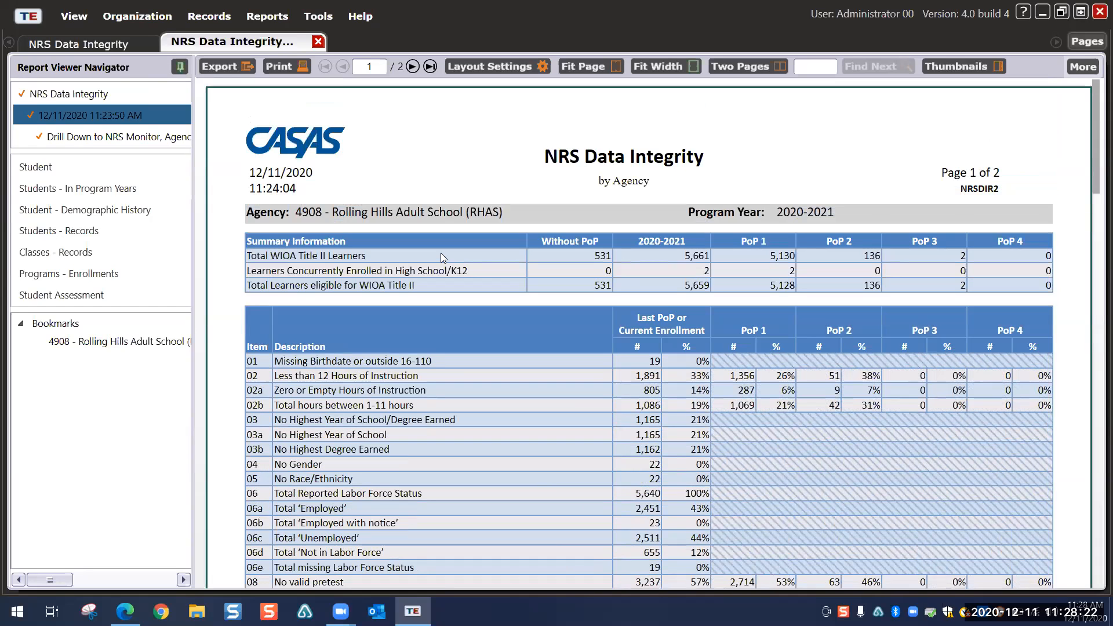
Step: Close the NRS Data Integrity viewer and setup tabs, then browse the Reports menu to Federal Reports
left_click(318, 41)
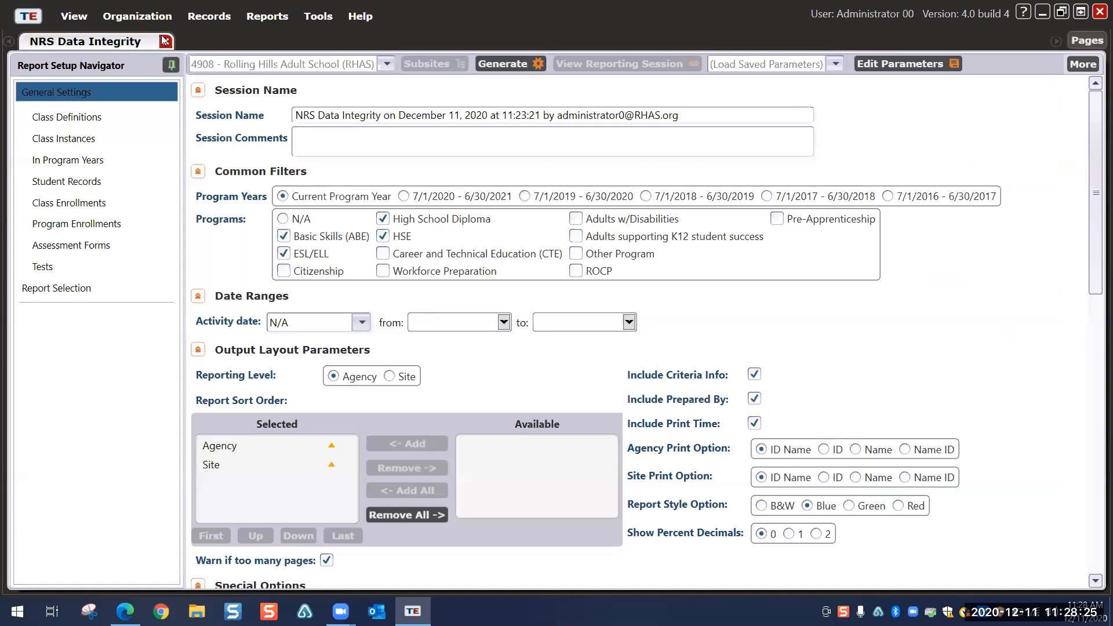
left_click(166, 40)
left_click(252, 18)
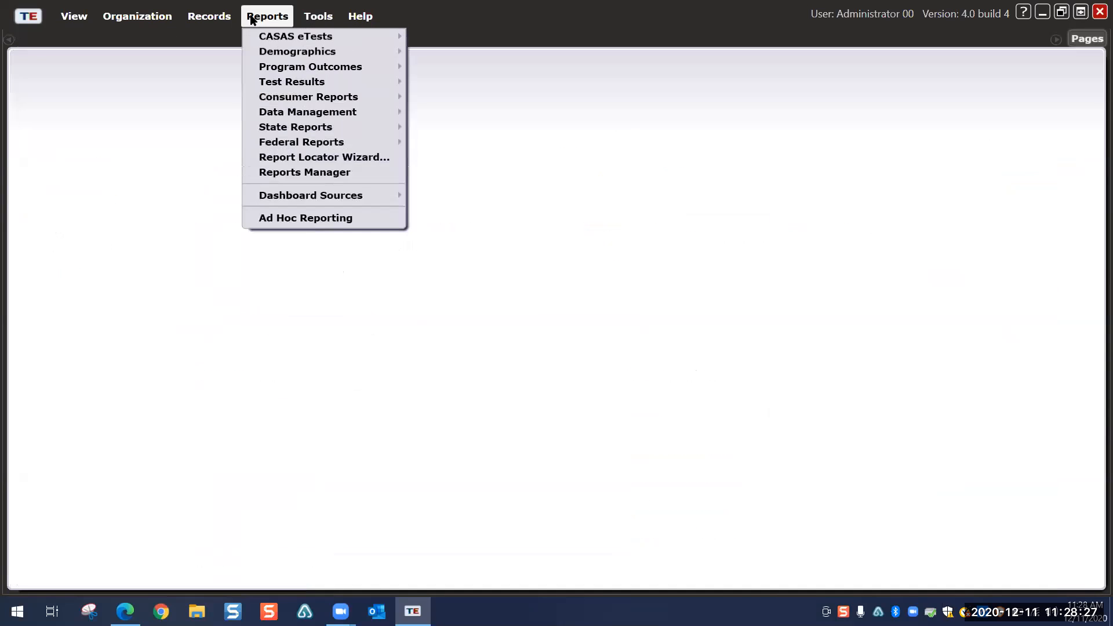
mouse_move(291, 113)
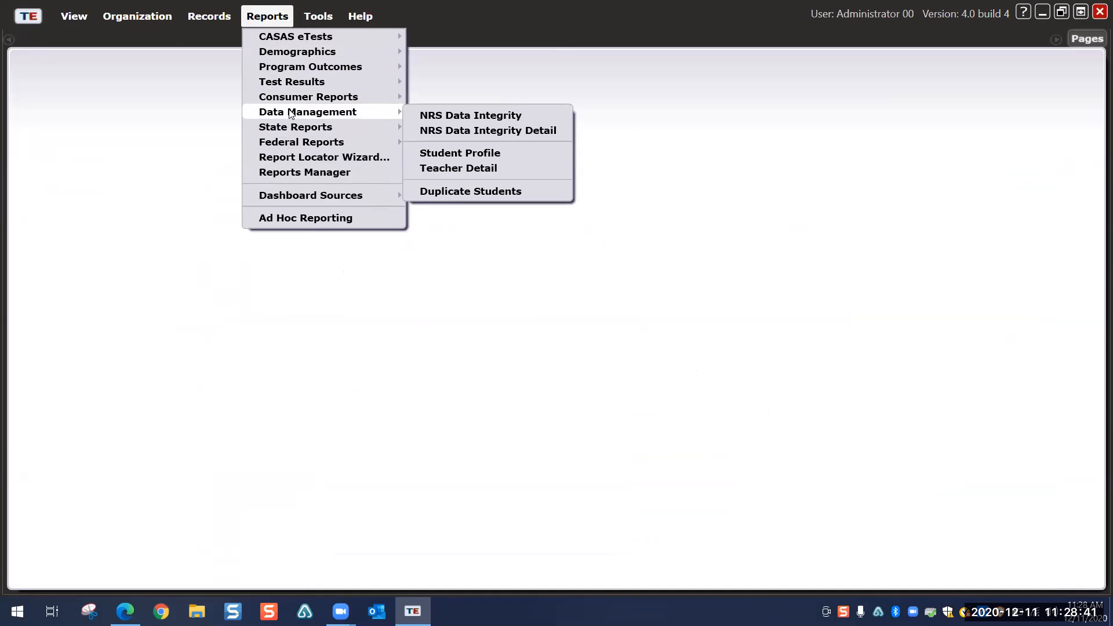
mouse_move(308, 132)
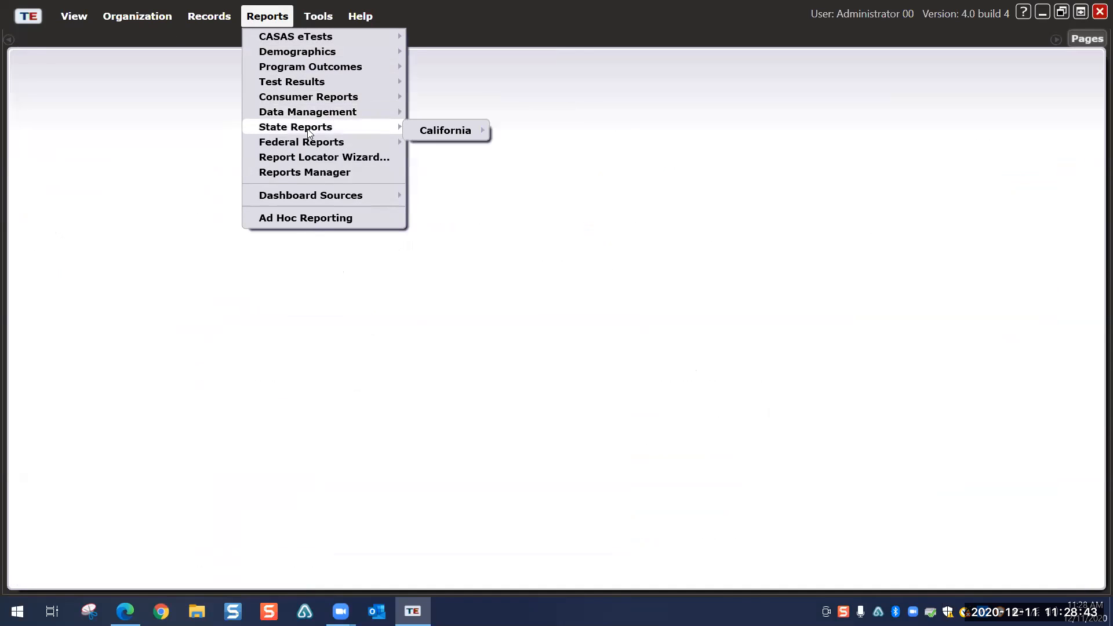
mouse_move(423, 132)
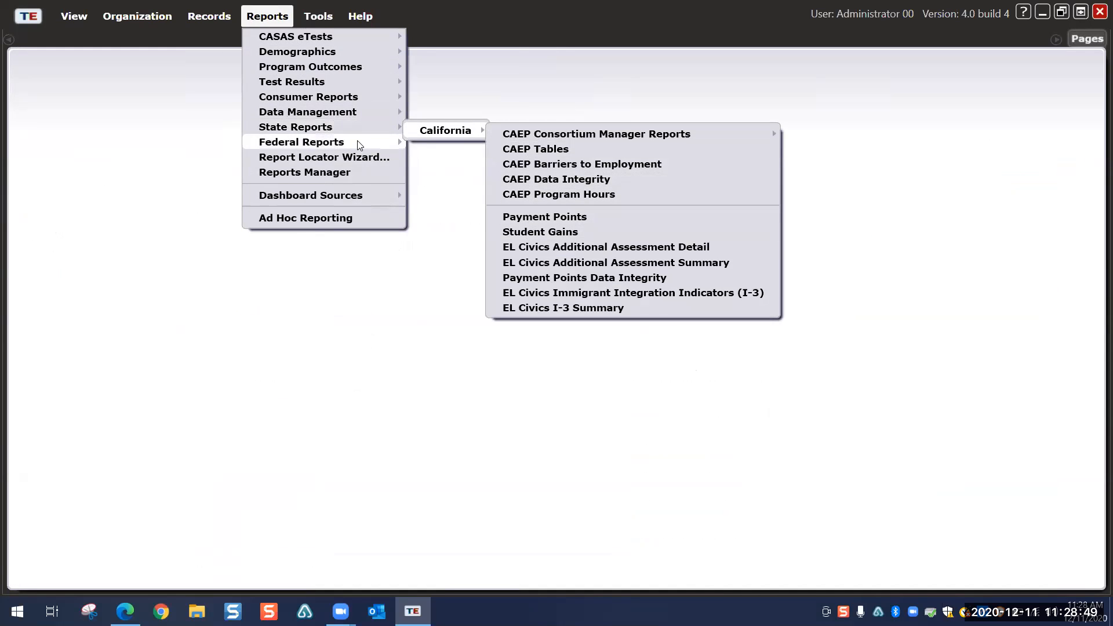
mouse_move(357, 145)
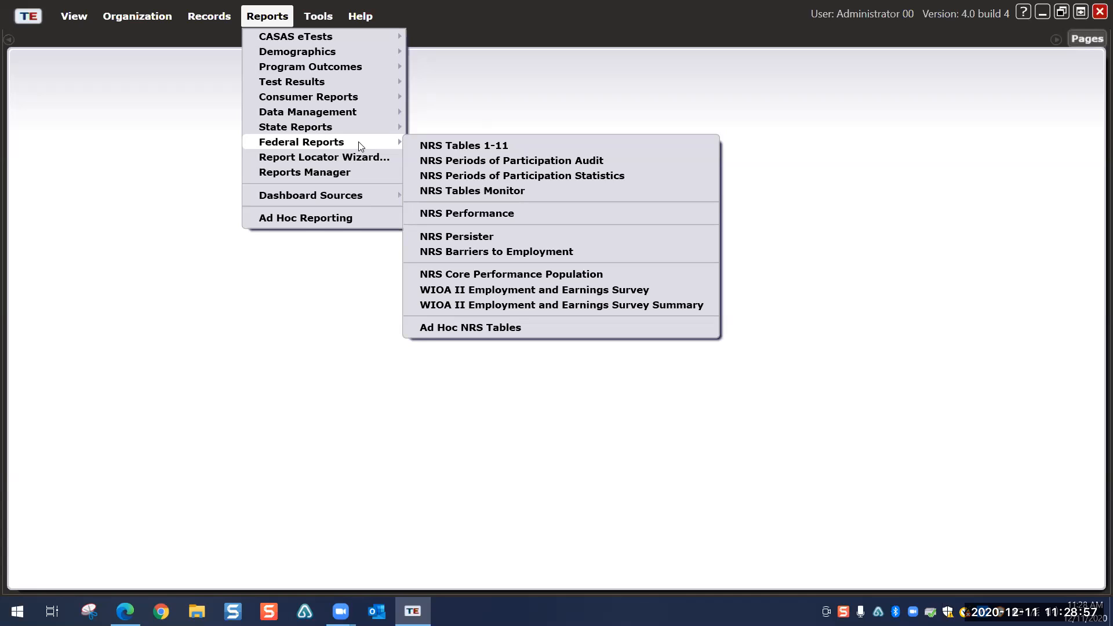
Step: Generate the NRS Tables 1-11 report from Federal Reports
left_click(439, 146)
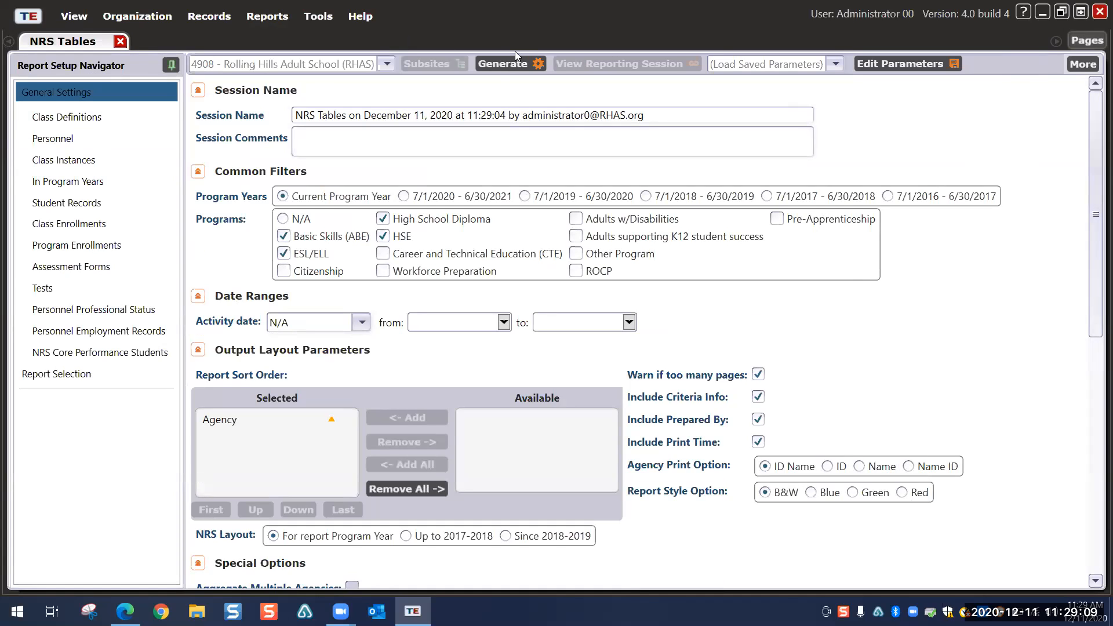
left_click(517, 65)
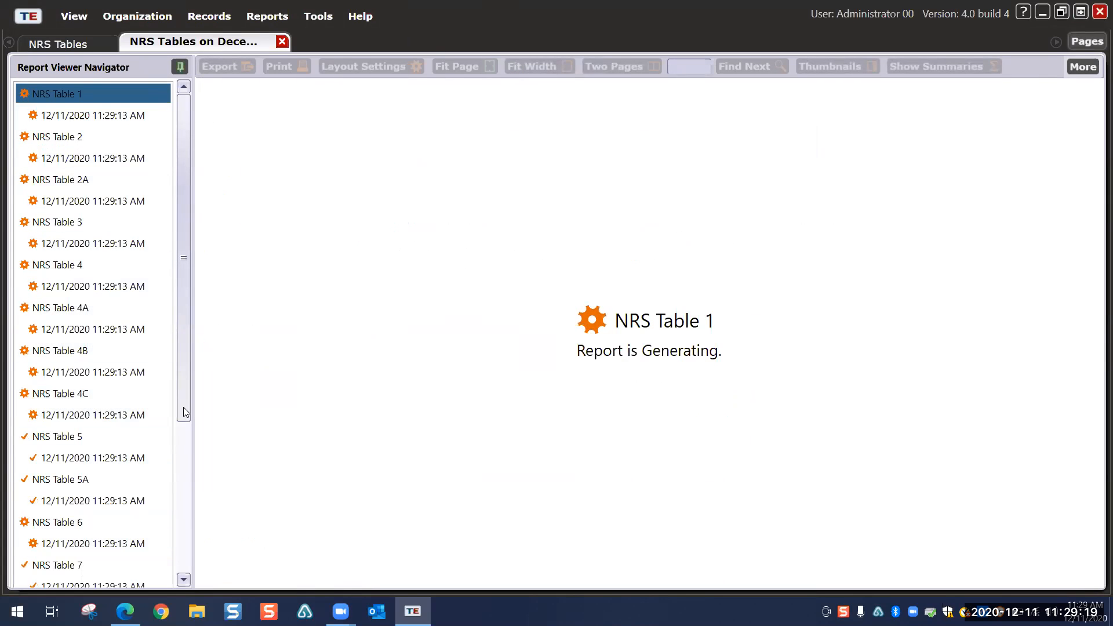
left_click_drag(183, 407, 189, 524)
left_click_drag(204, 445, 196, 323)
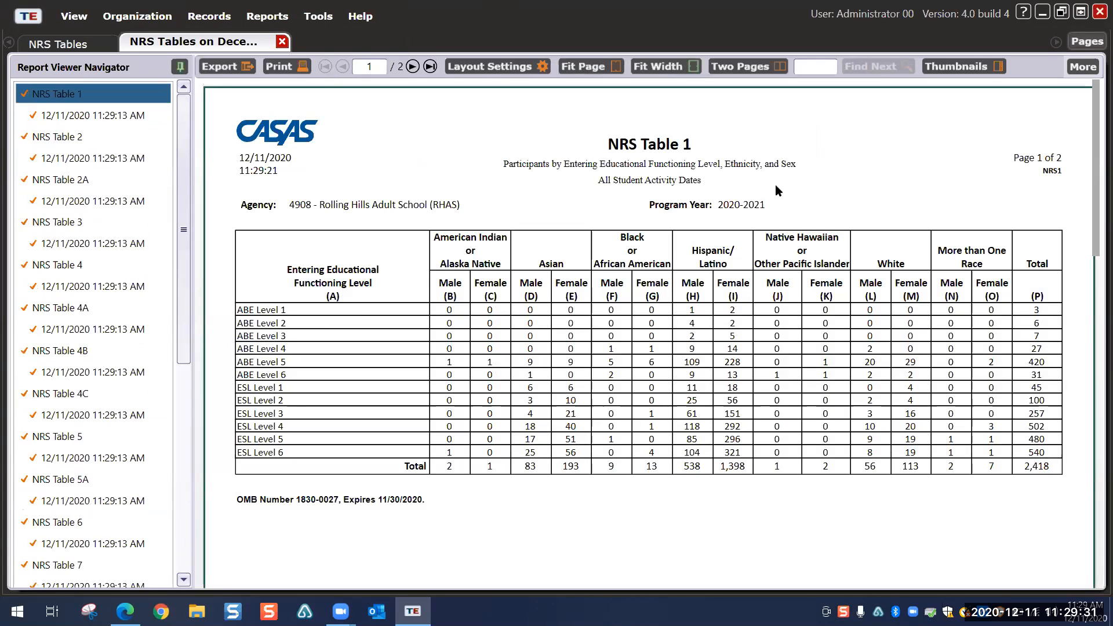
Step: View NRS Tables 4, 7 and 11, ending on Table 11's 51.00% IET level gain
left_click(83, 265)
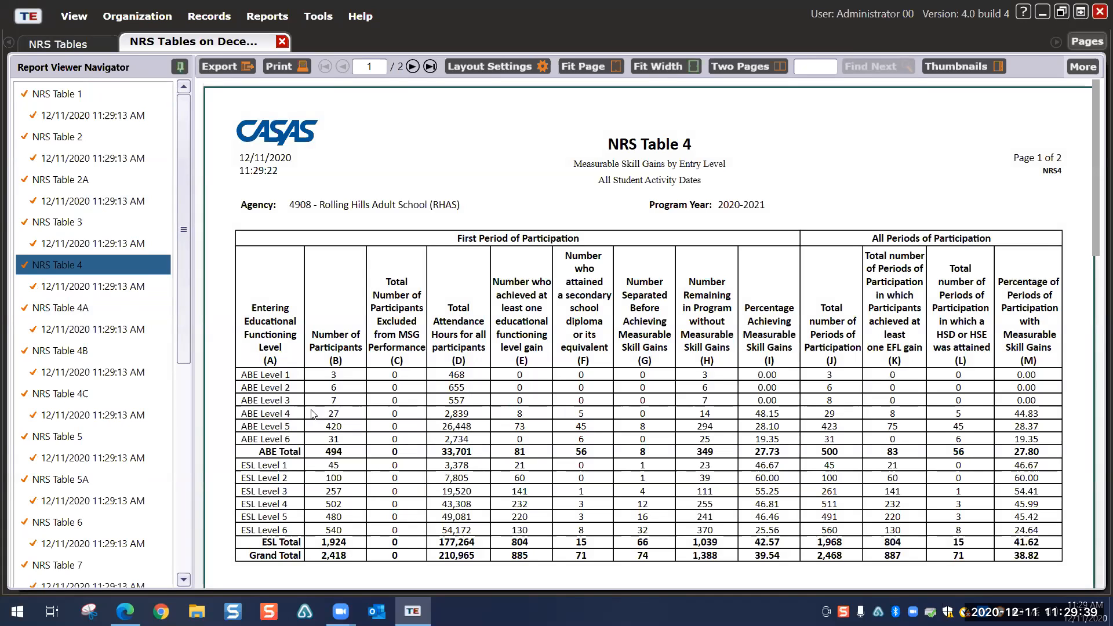
scroll(177, 460, "down", 3)
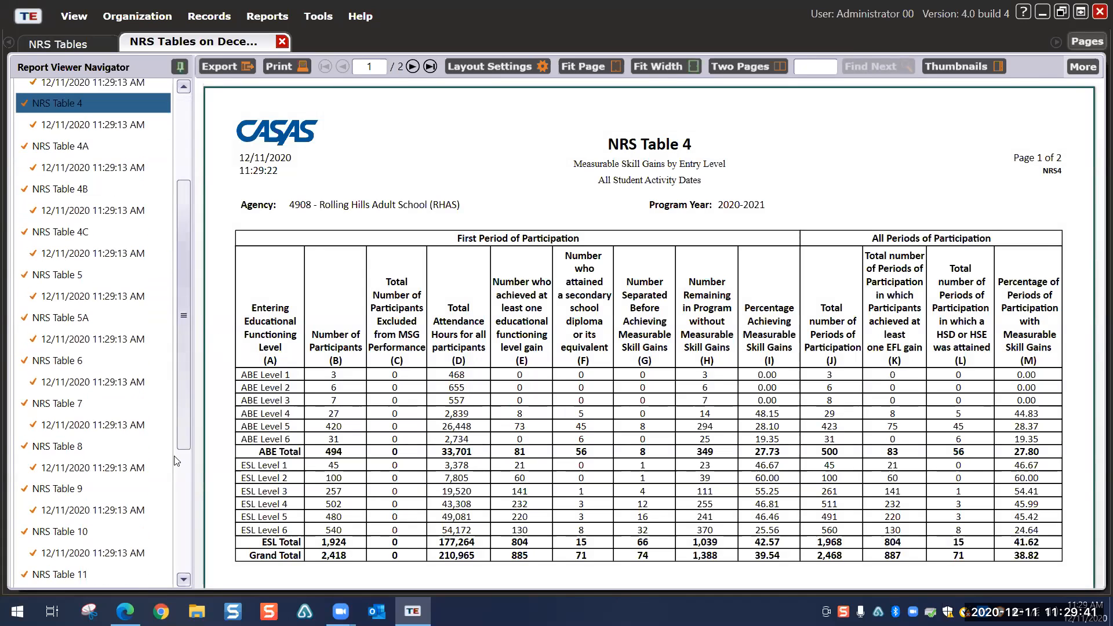
scroll(176, 460, "down", 3)
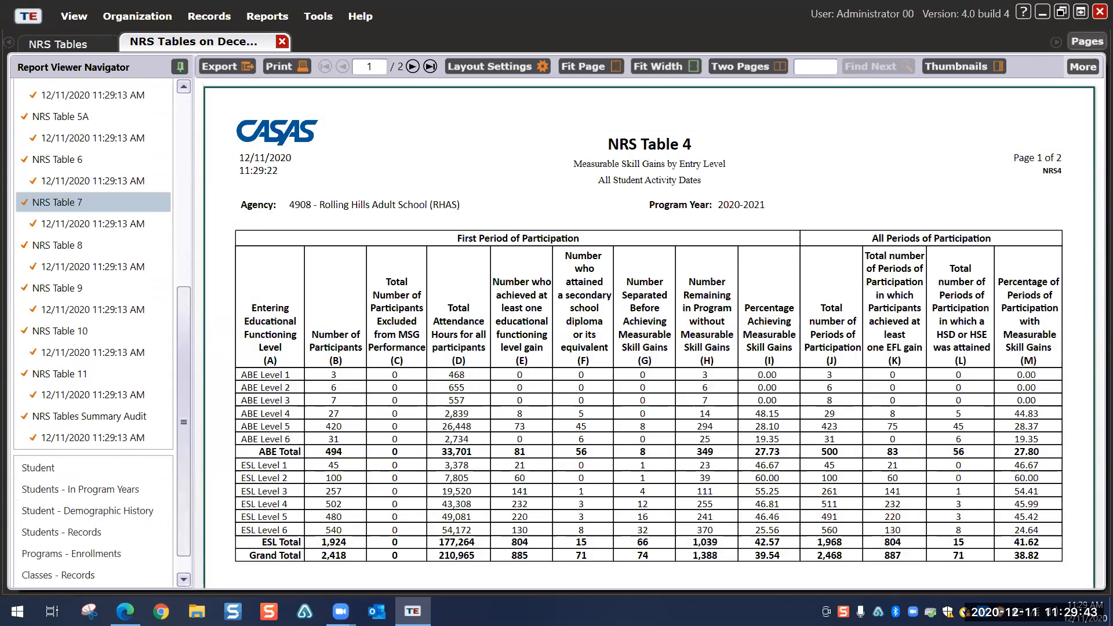
left_click(70, 202)
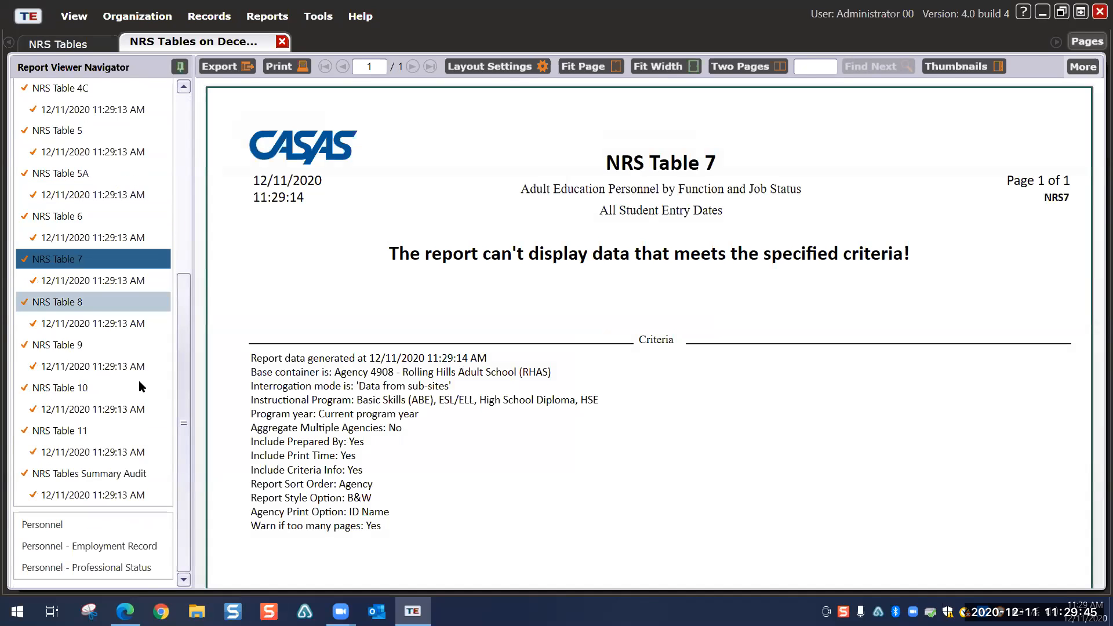
left_click(168, 430)
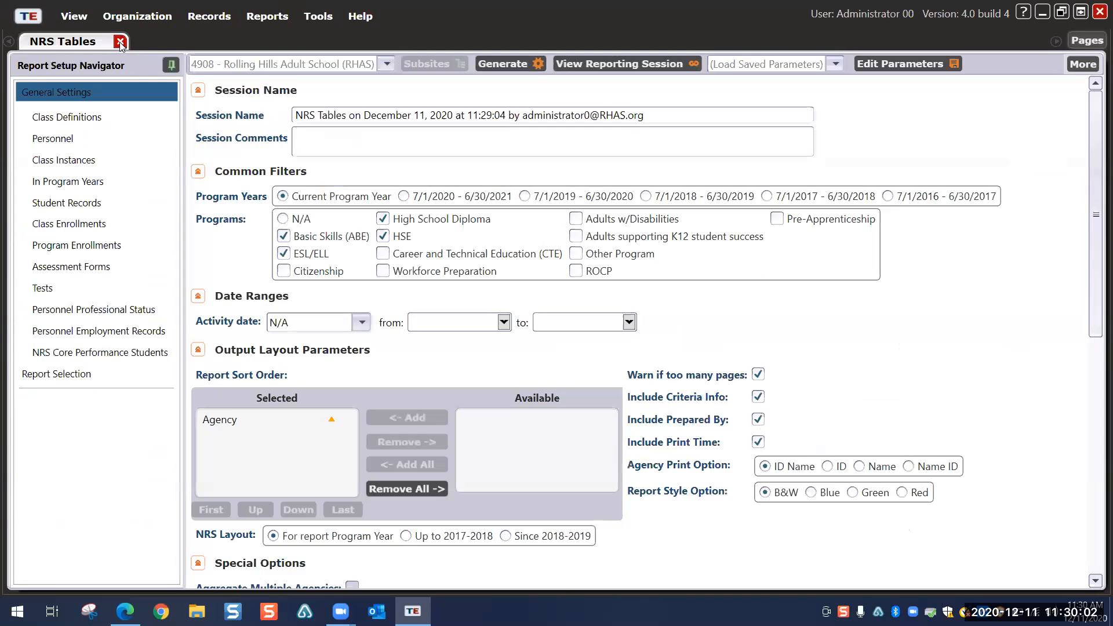
Step: Close the NRS Tables report and browse the Reports menu's Test Results, Federal Reports and Demographics lists
left_click(120, 42)
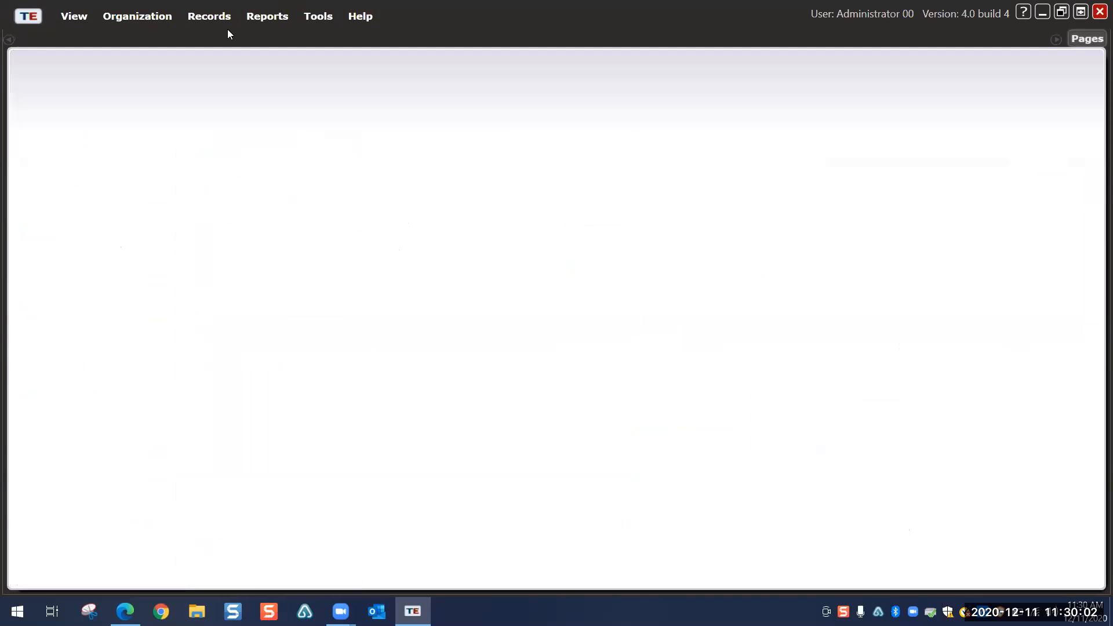
left_click(268, 19)
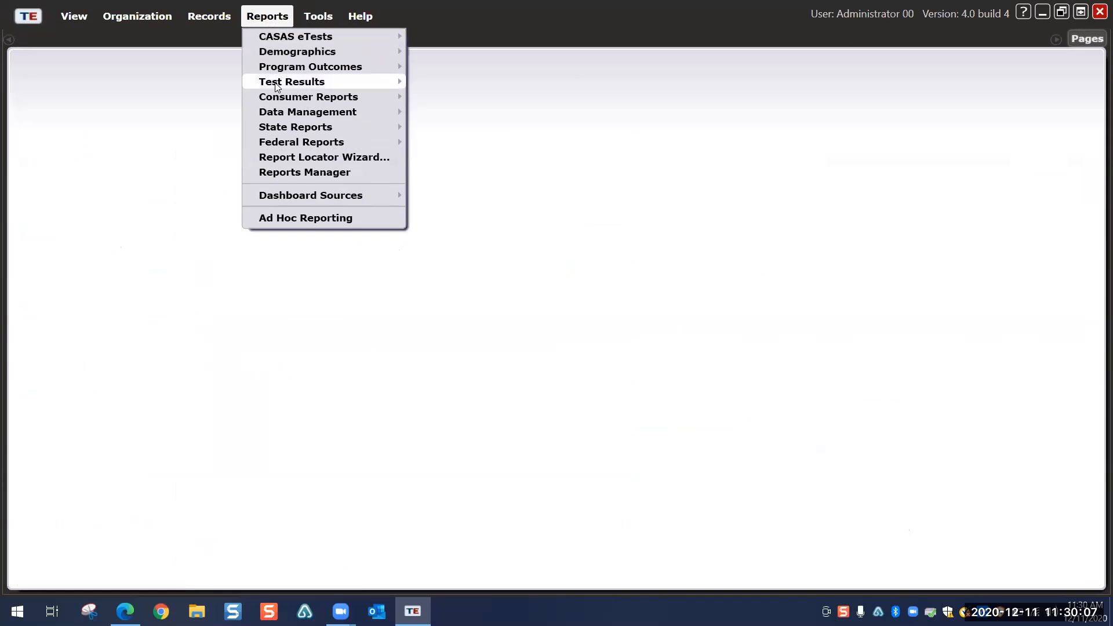
mouse_move(276, 87)
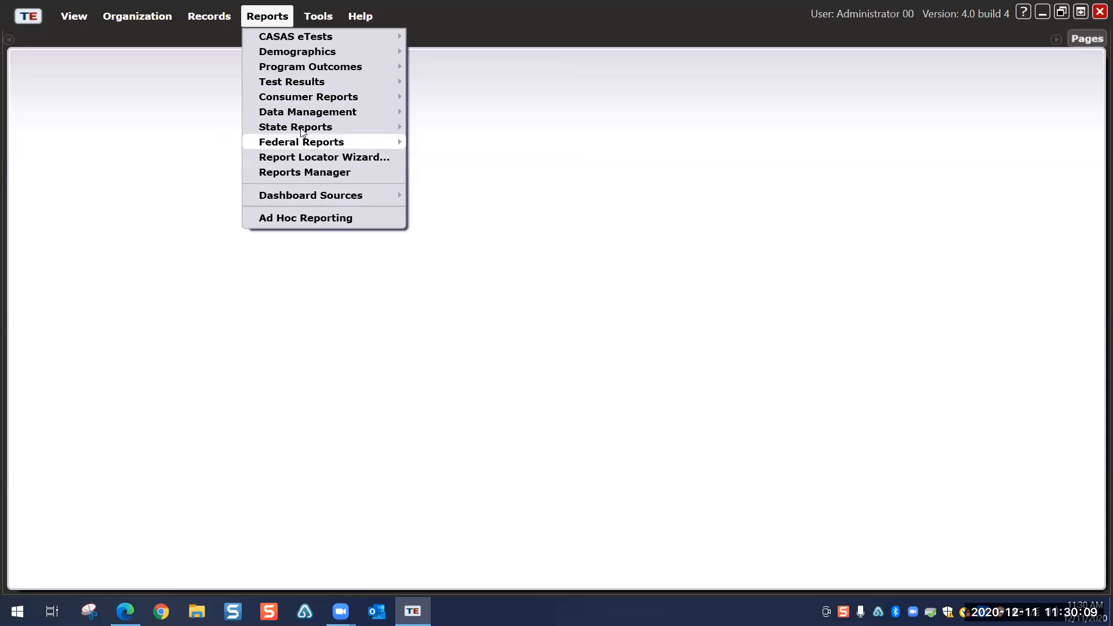
mouse_move(306, 149)
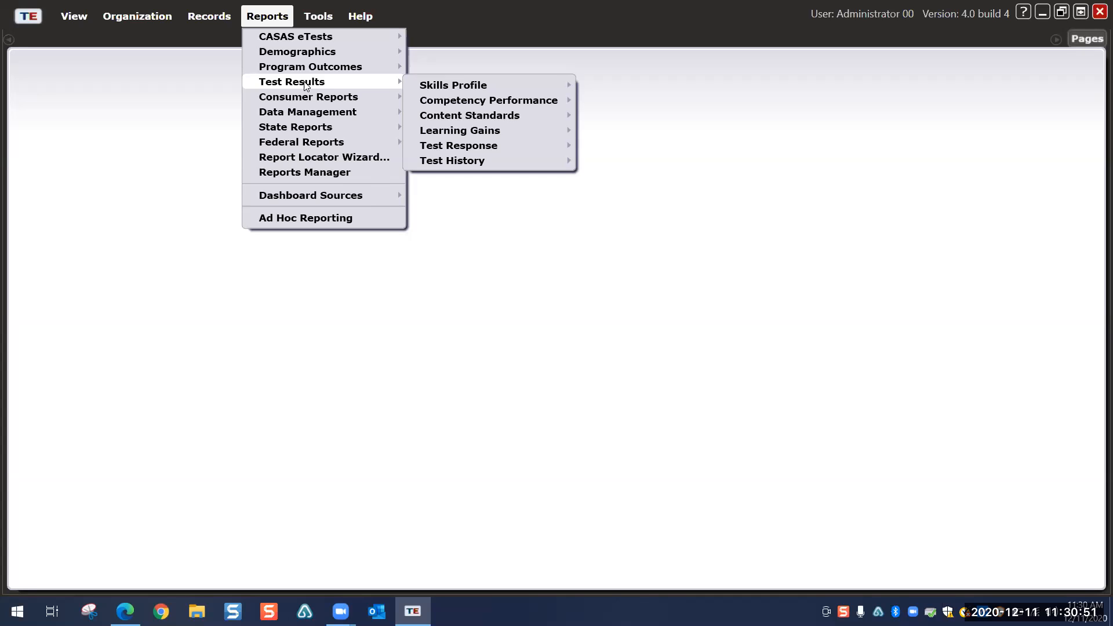
mouse_move(305, 54)
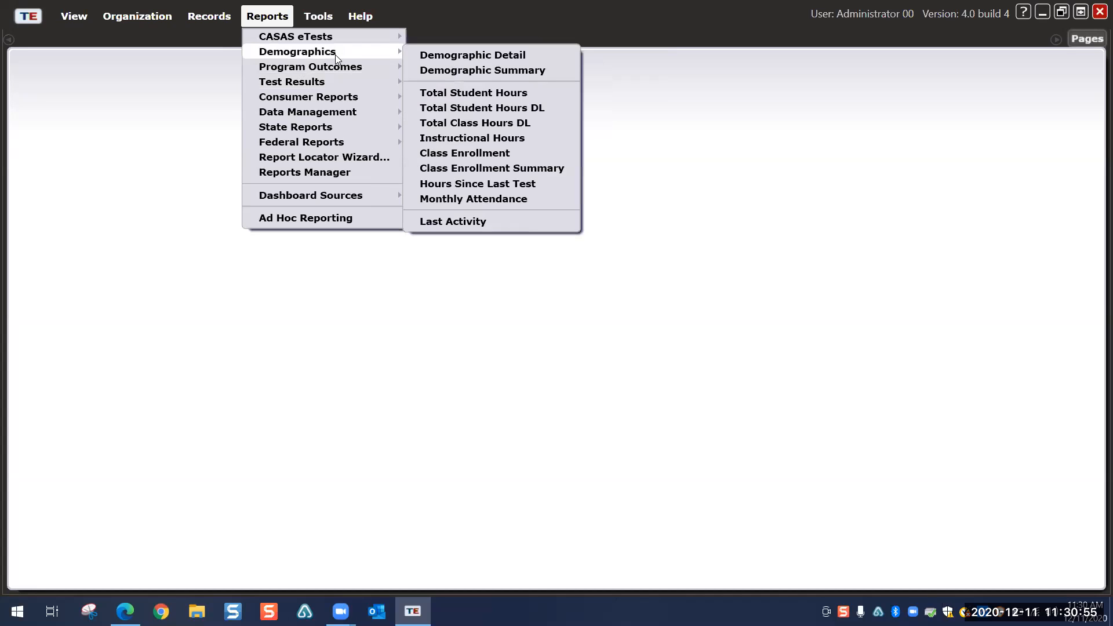
Step: Open the Demographic Summary setup and set its Chart Type to pie charts
left_click(486, 71)
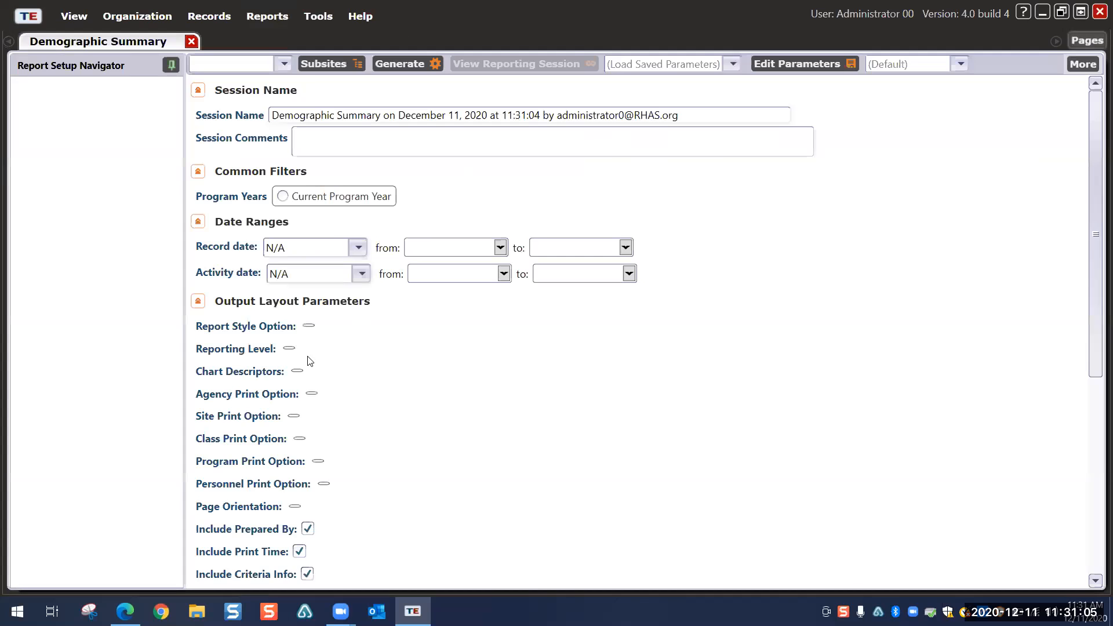
scroll(686, 367, "down", 5)
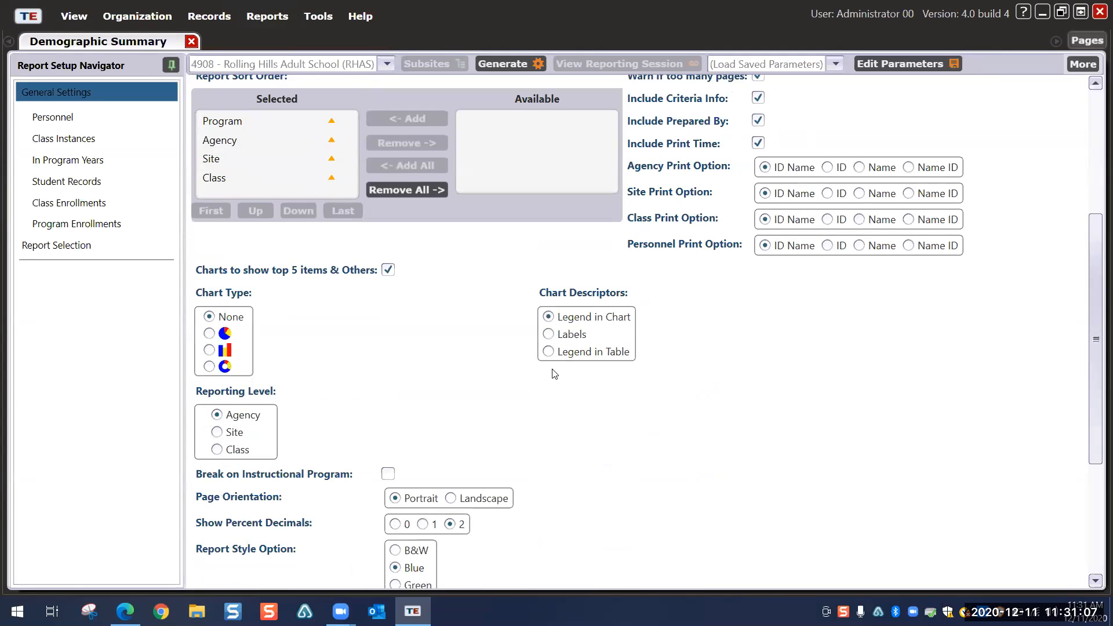
scroll(551, 374, "up", 3)
scroll(538, 375, "up", 1)
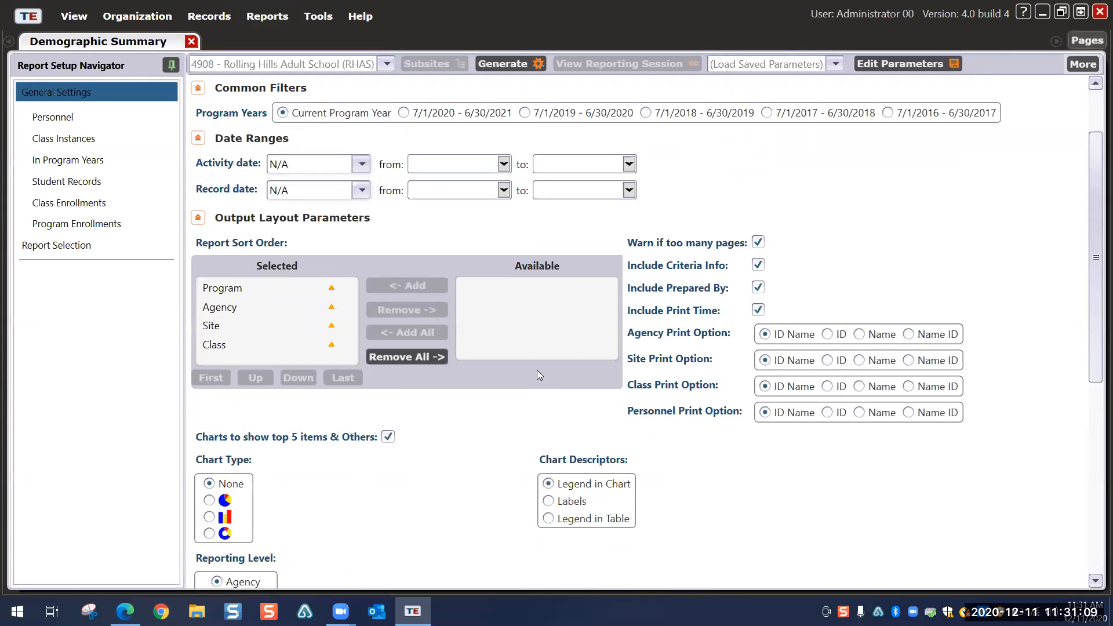
scroll(539, 375, "up", 1)
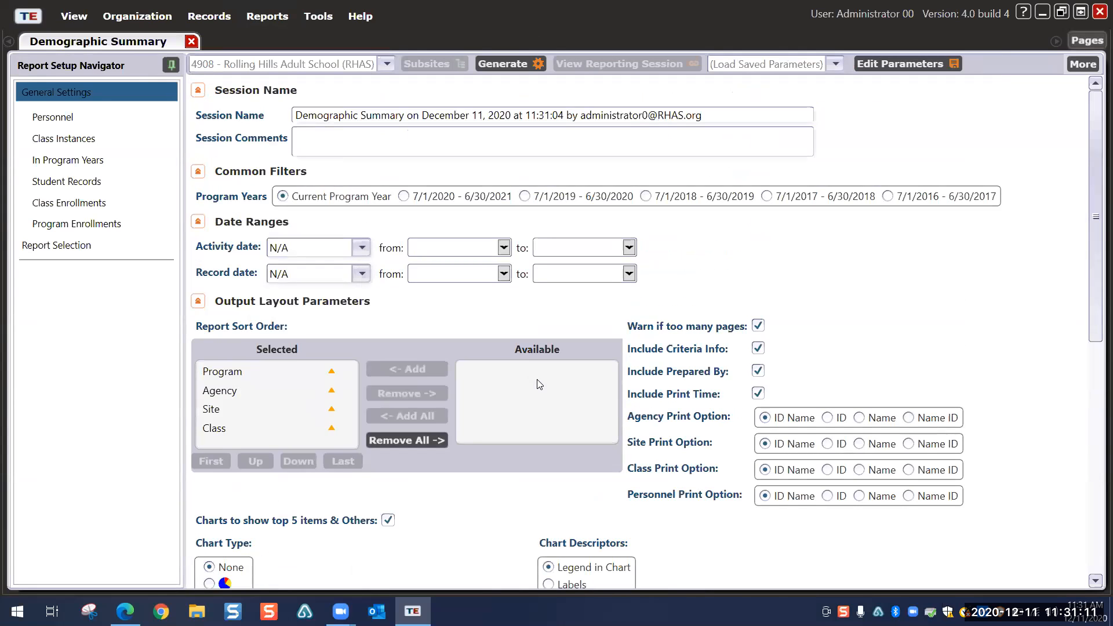
scroll(846, 278, "down", 2)
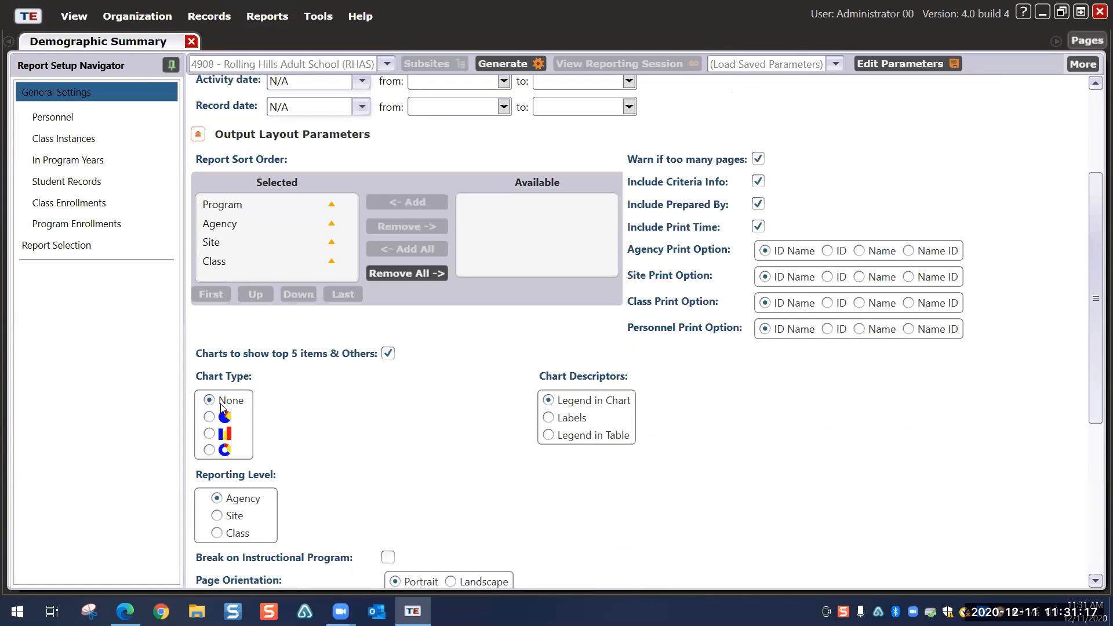
left_click(210, 418)
left_click(210, 433)
left_click(236, 420)
Step: Generate the Demographic Summary and scroll down to the Age (Unduplicated) table and pie chart
left_click(497, 64)
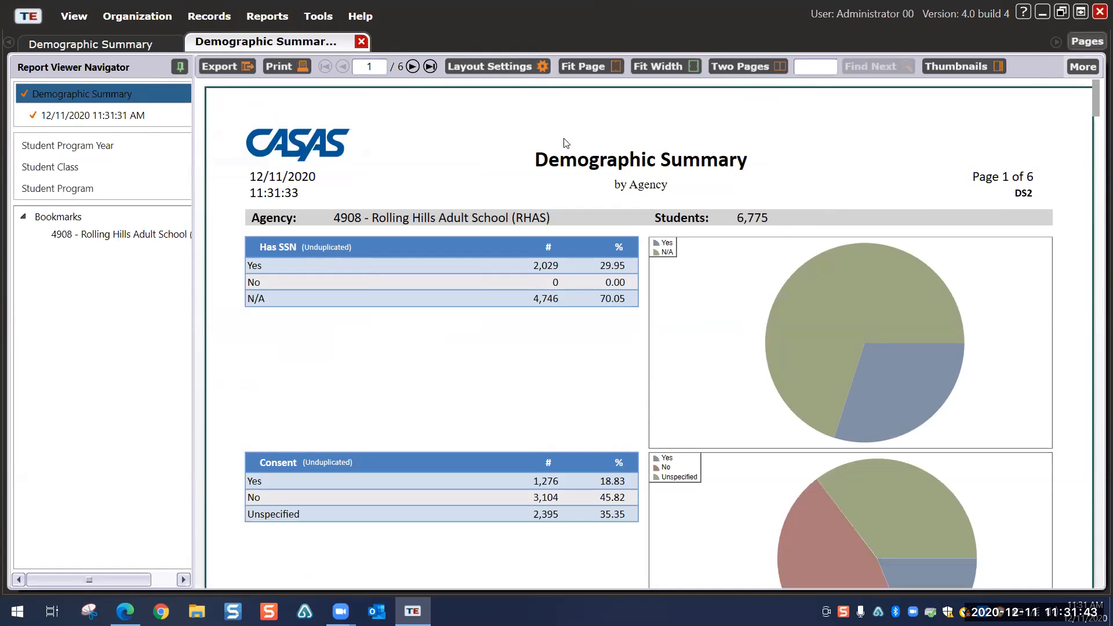
scroll(502, 350, "down", 2)
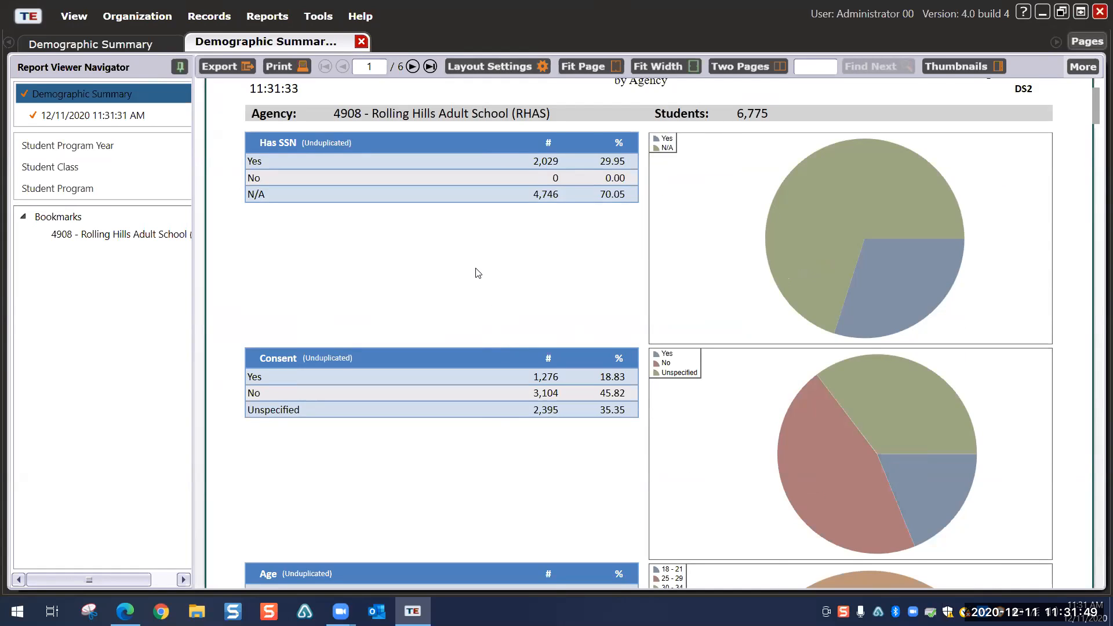
scroll(477, 273, "down", 3)
scroll(338, 277, "down", 3)
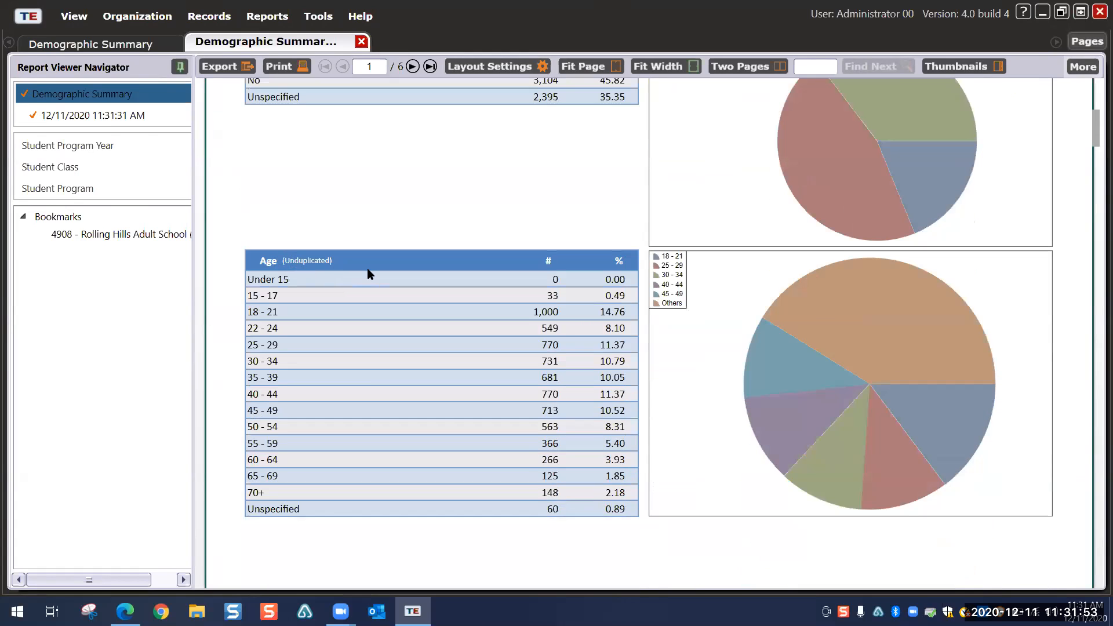
scroll(367, 273, "down", 2)
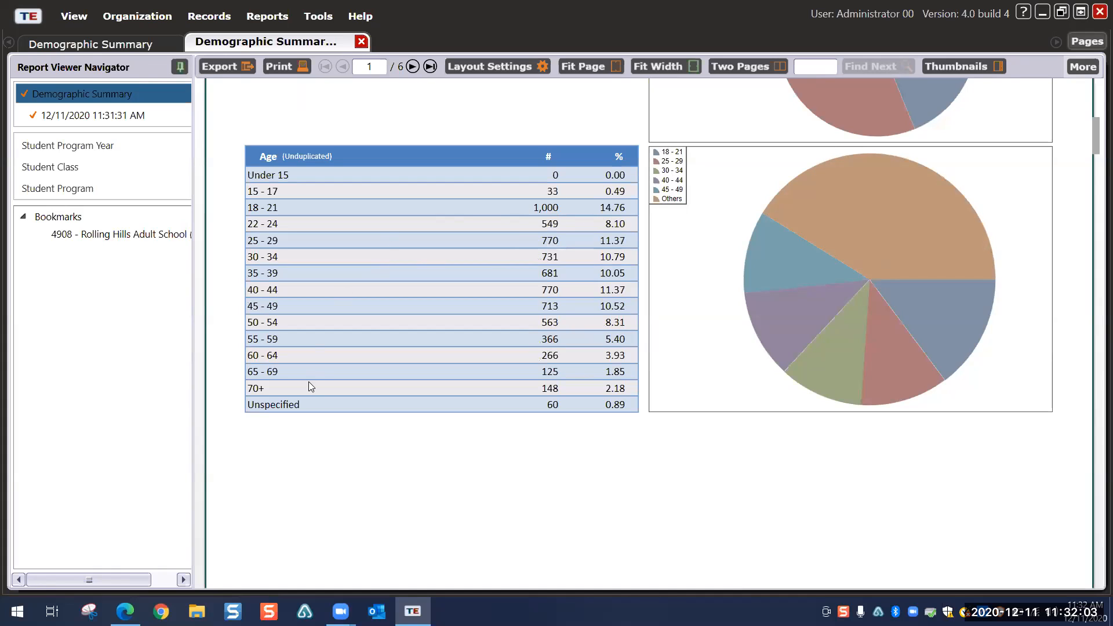
left_click(526, 212)
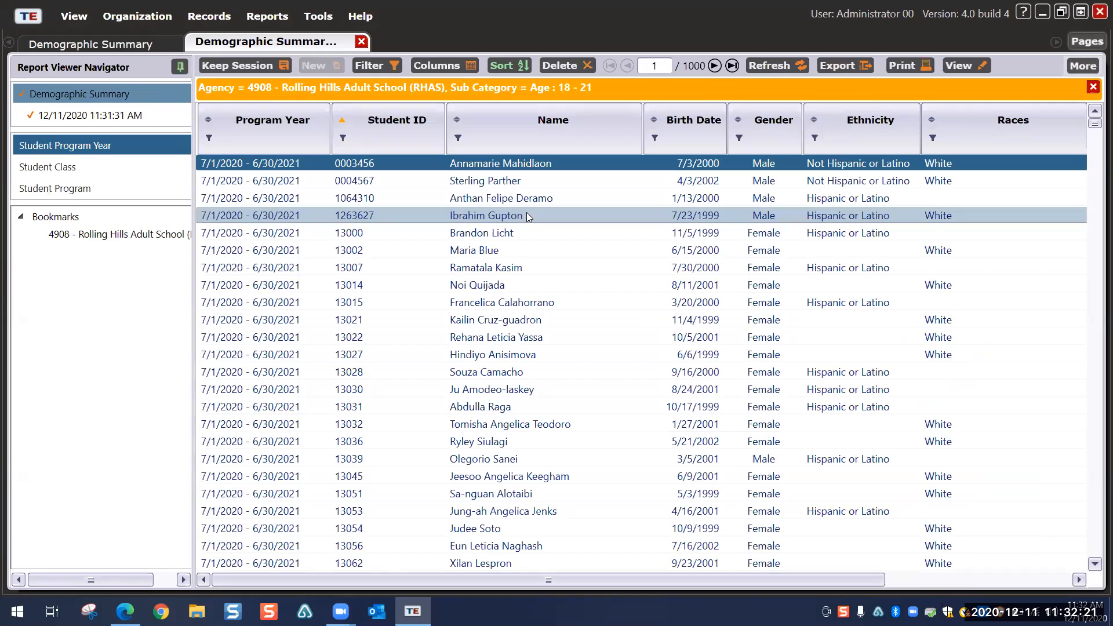
left_click(80, 94)
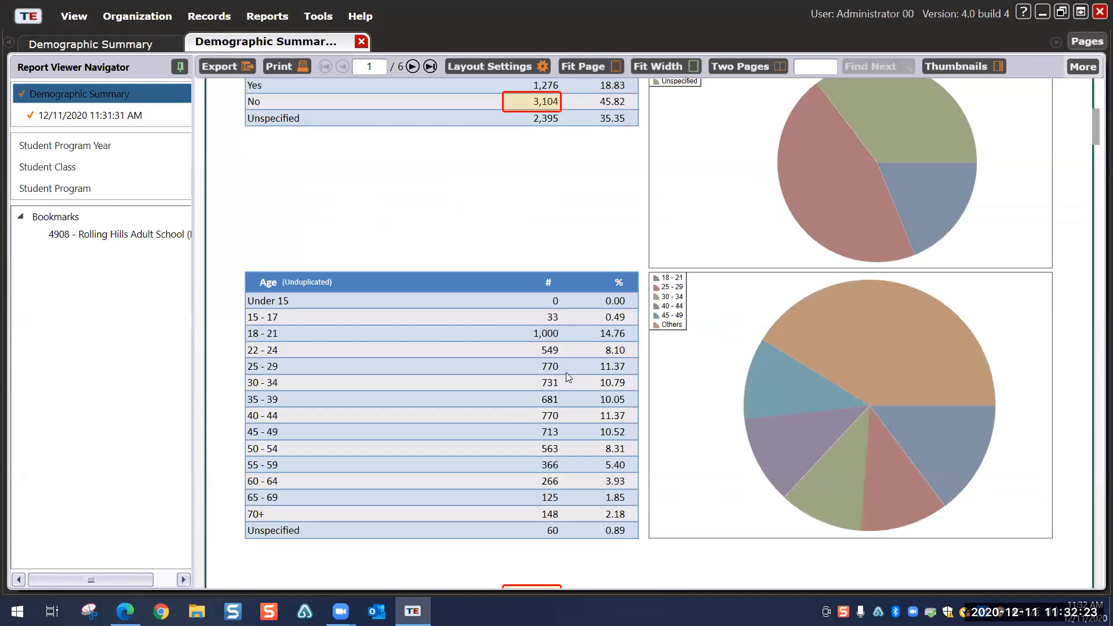
scroll(664, 303, "down", 12)
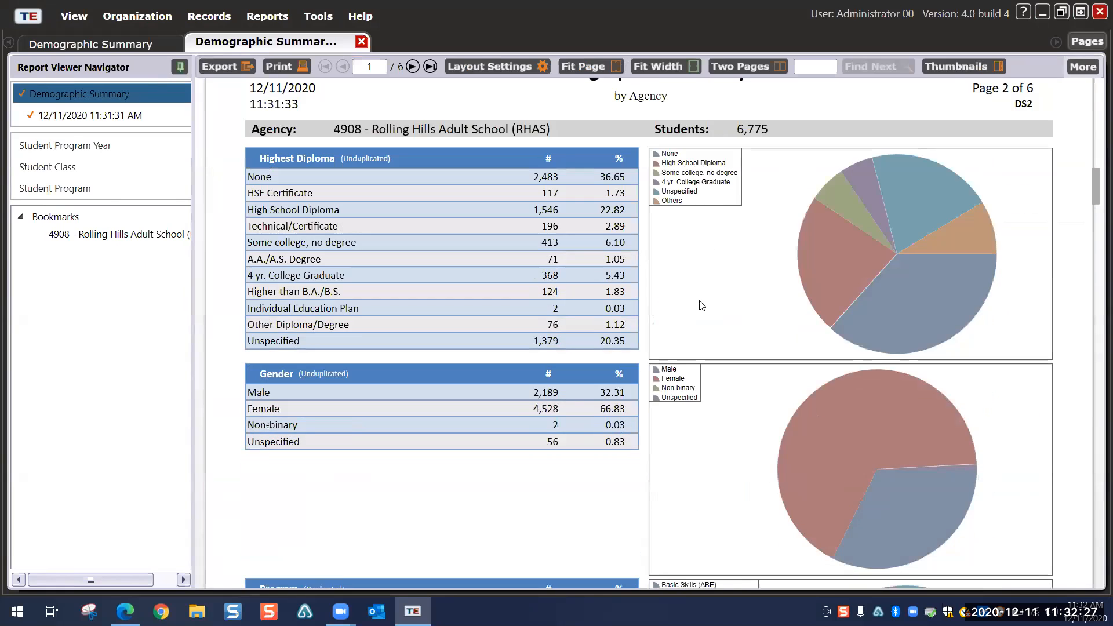
Step: Scroll past page 2's diploma, gender and program tables to page 3's Lowest Program breakdown
scroll(701, 305, "down", 2)
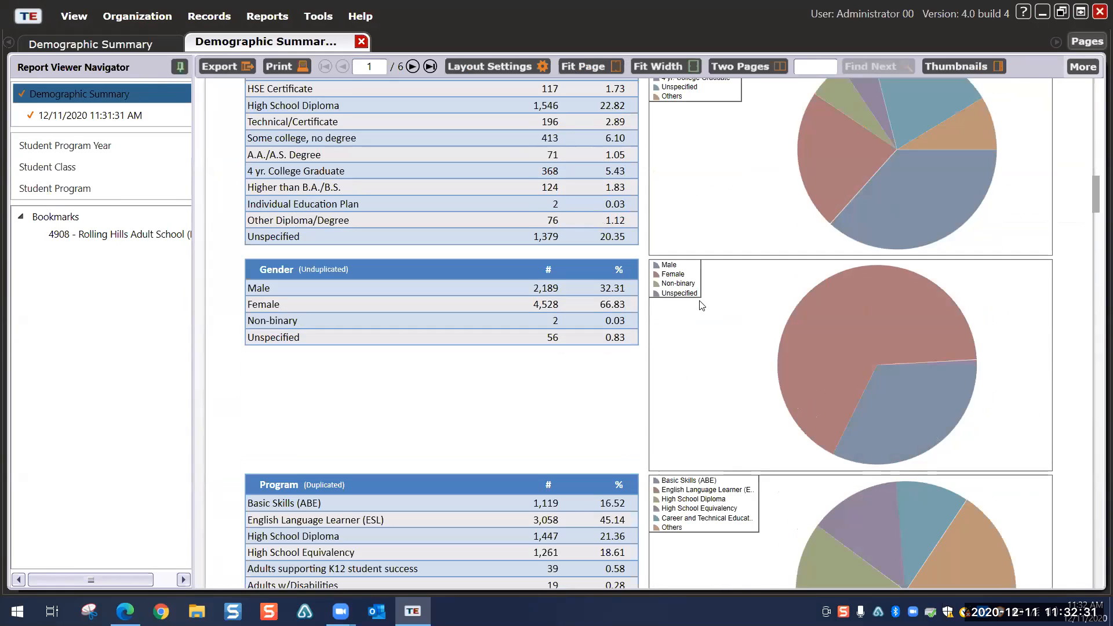
scroll(701, 306, "down", 2)
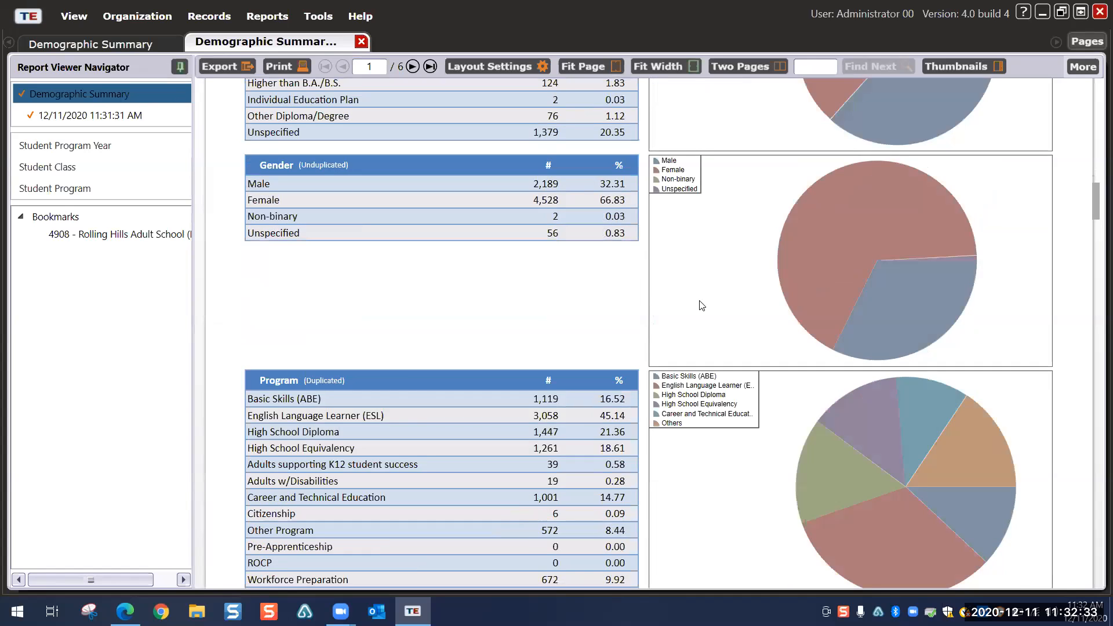
scroll(702, 305, "down", 4)
scroll(700, 305, "down", 2)
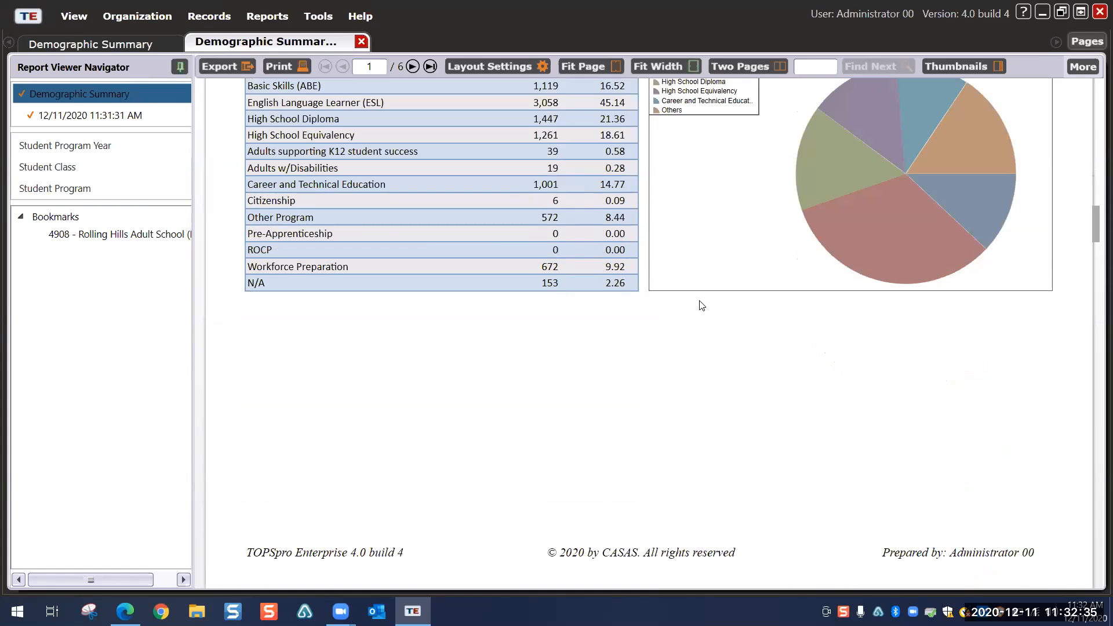
scroll(648, 306, "down", 5)
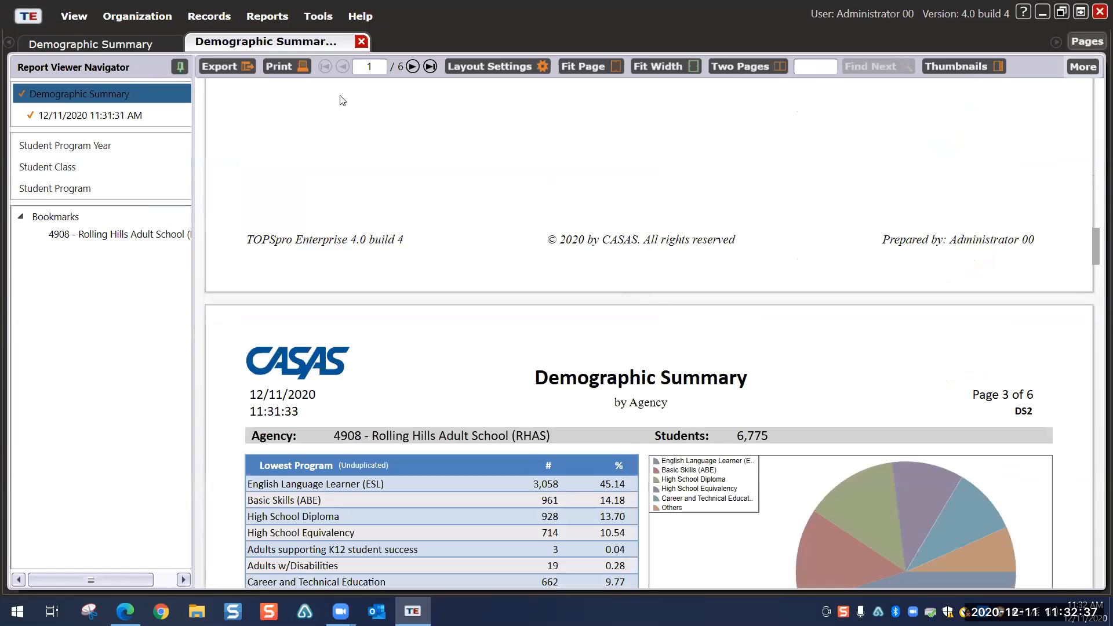
Step: Close the report and list the 6,775 In Program Years students for Rolling Hills Adult School
left_click(360, 42)
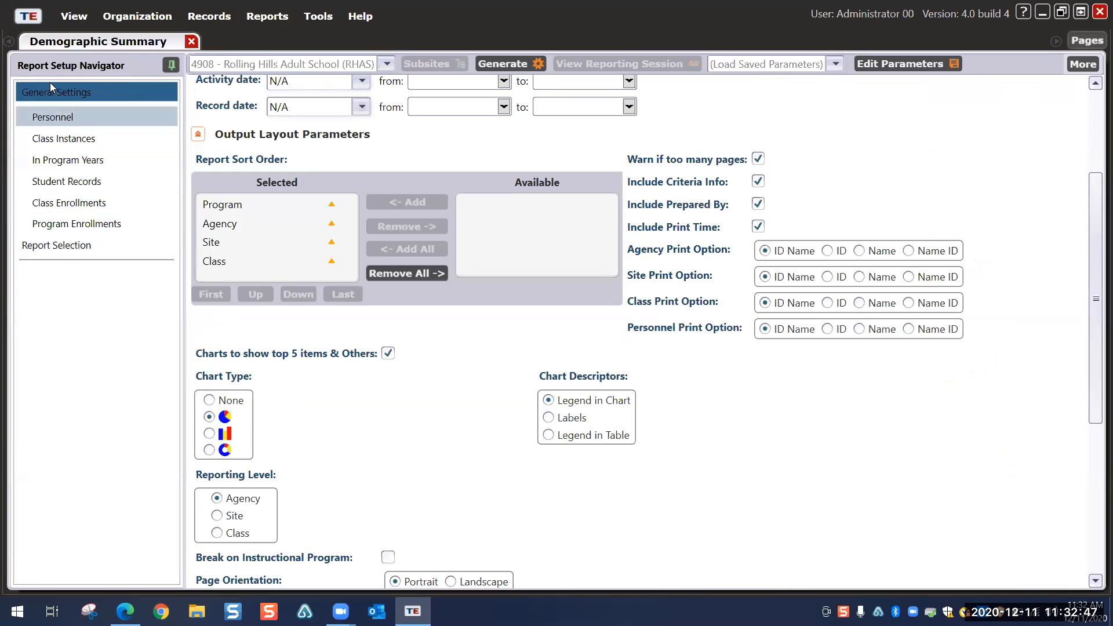
left_click(68, 162)
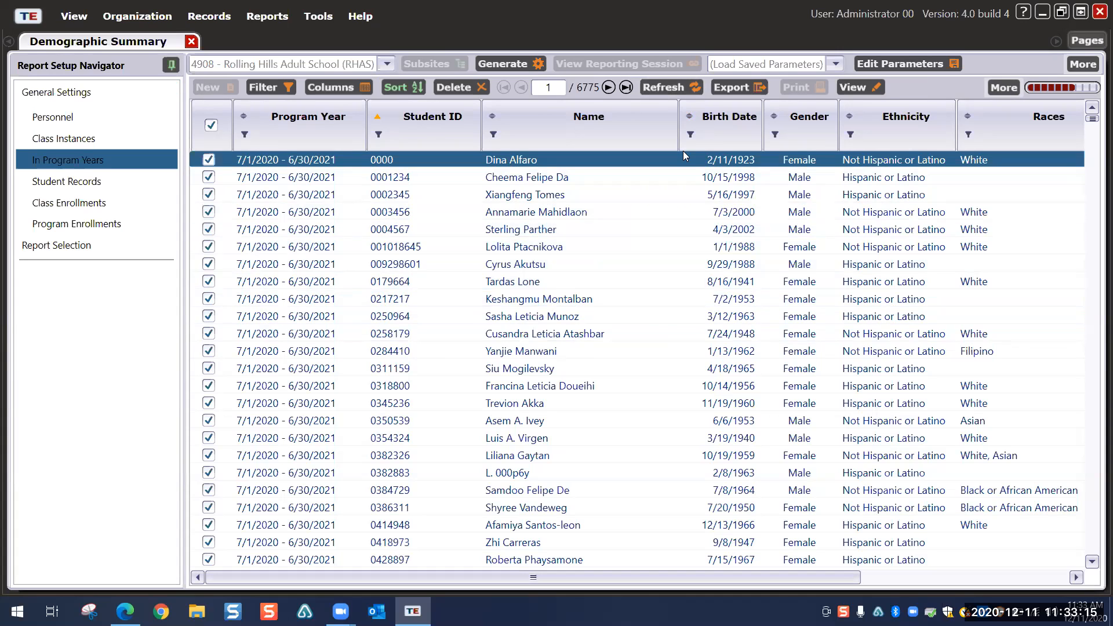
Step: Filter the student list to Female gender and Hispanic or Latino ethnicity
left_click(774, 134)
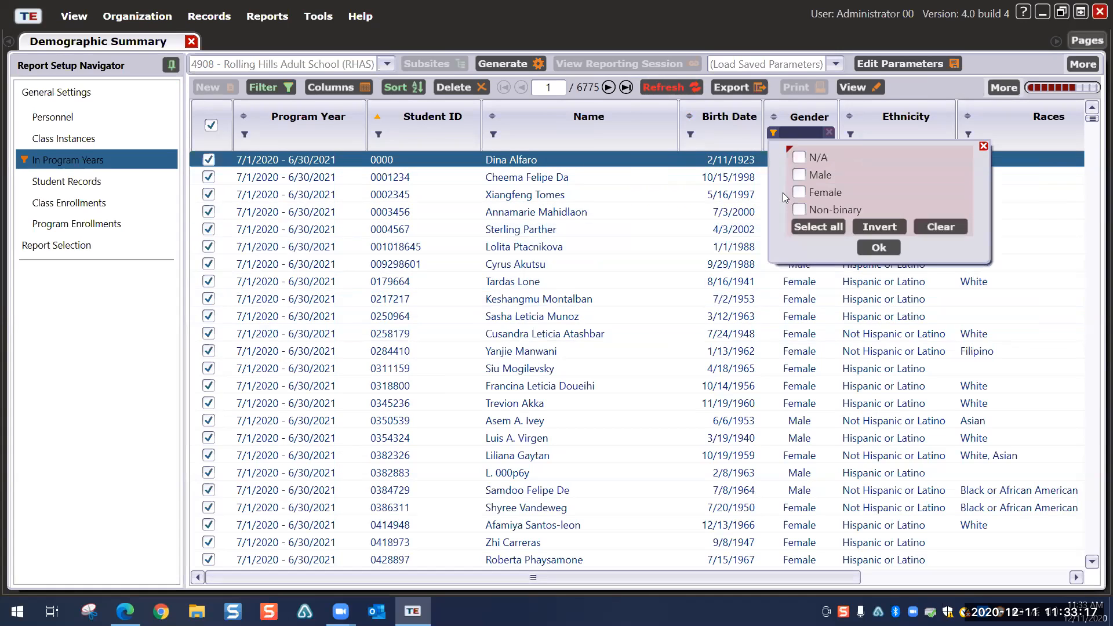
left_click(799, 192)
left_click(879, 247)
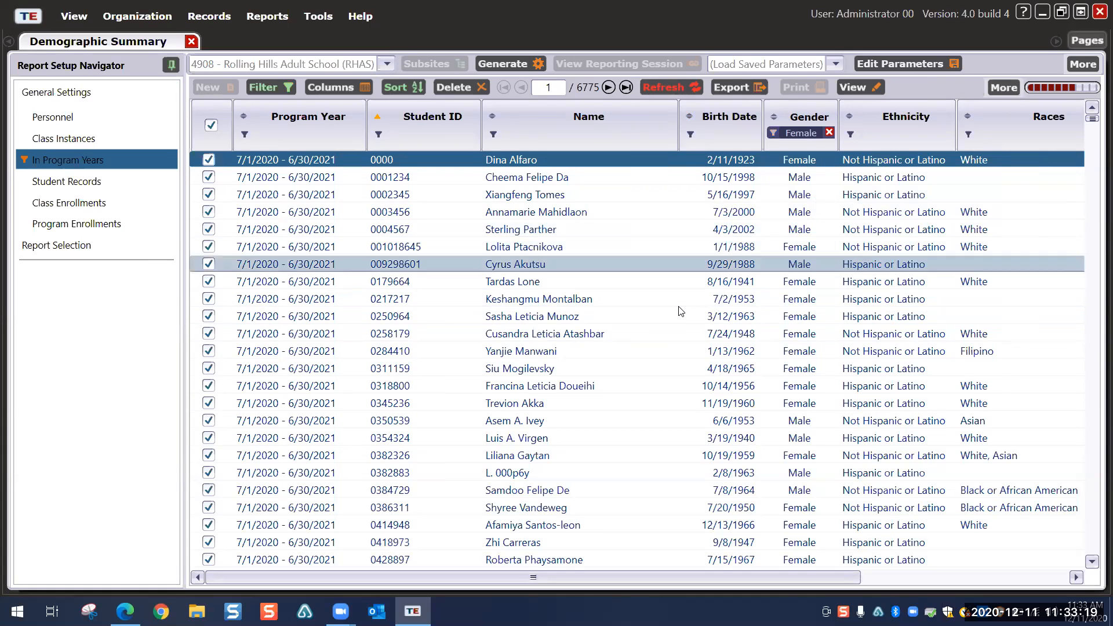
left_click(849, 132)
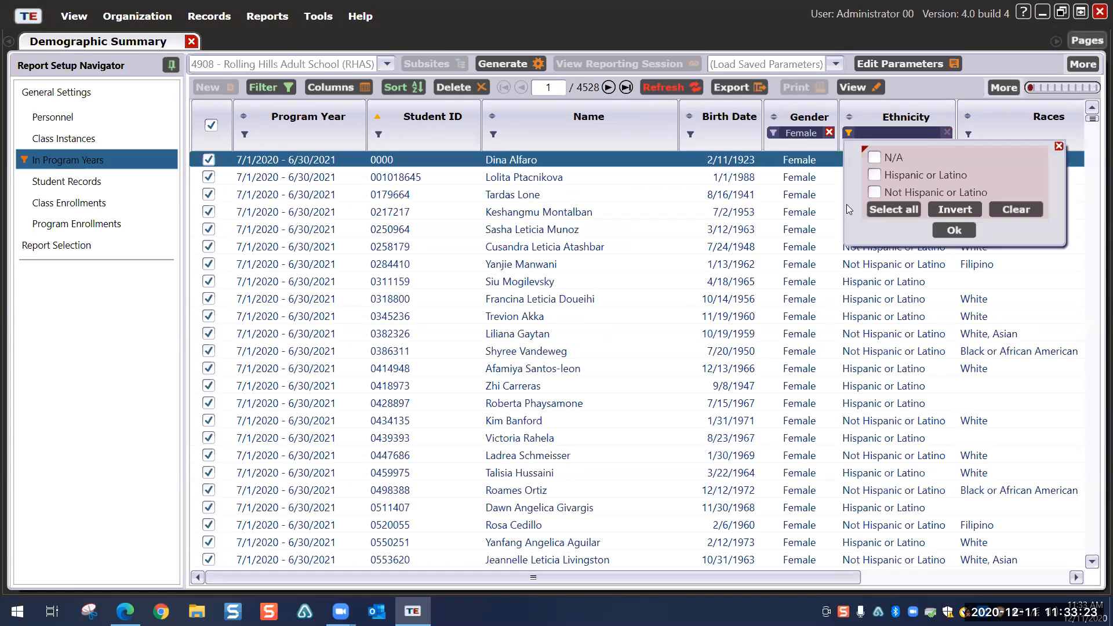
left_click(876, 172)
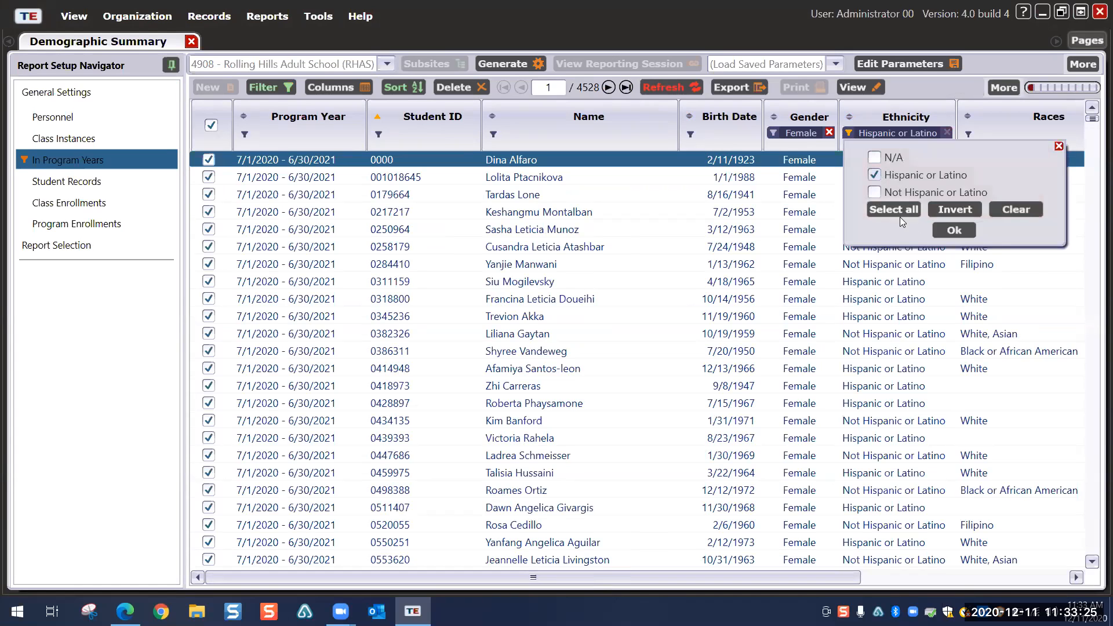
left_click(952, 231)
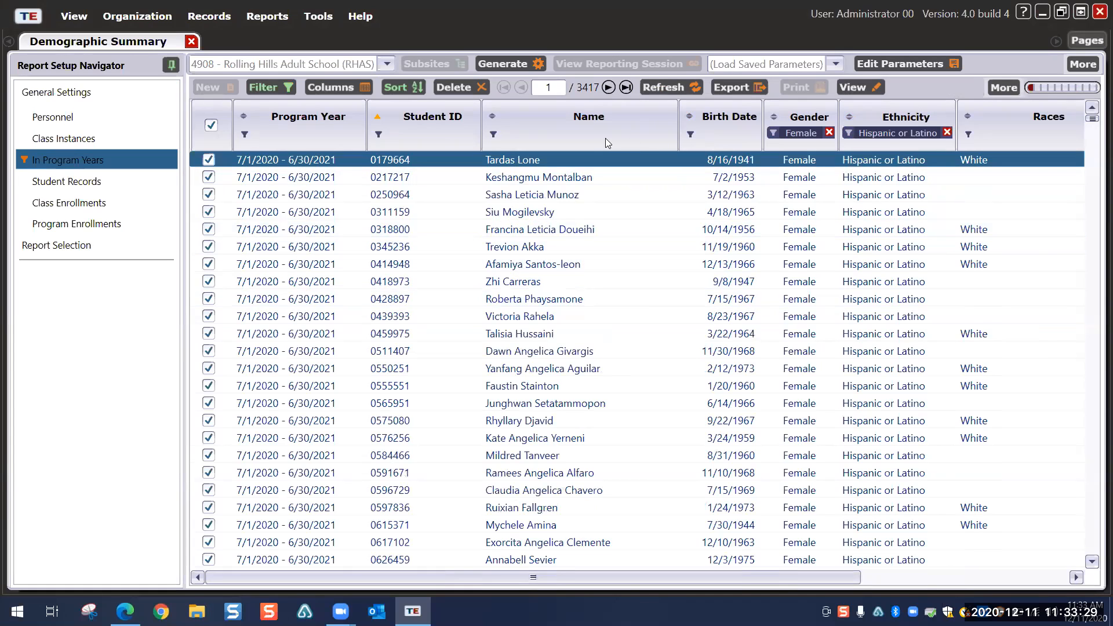
Step: Restrict birth dates to a custom range from 01/01/1970 to 01/01/1985, leaving 1,274 records
left_click(690, 134)
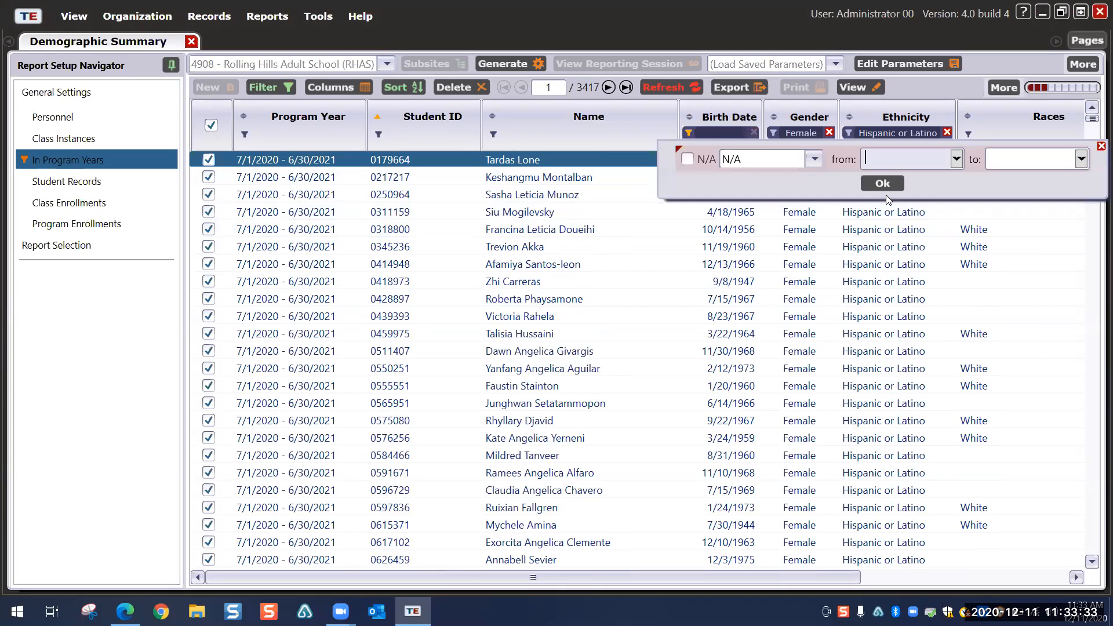
type("01/01/1970")
left_click(997, 156)
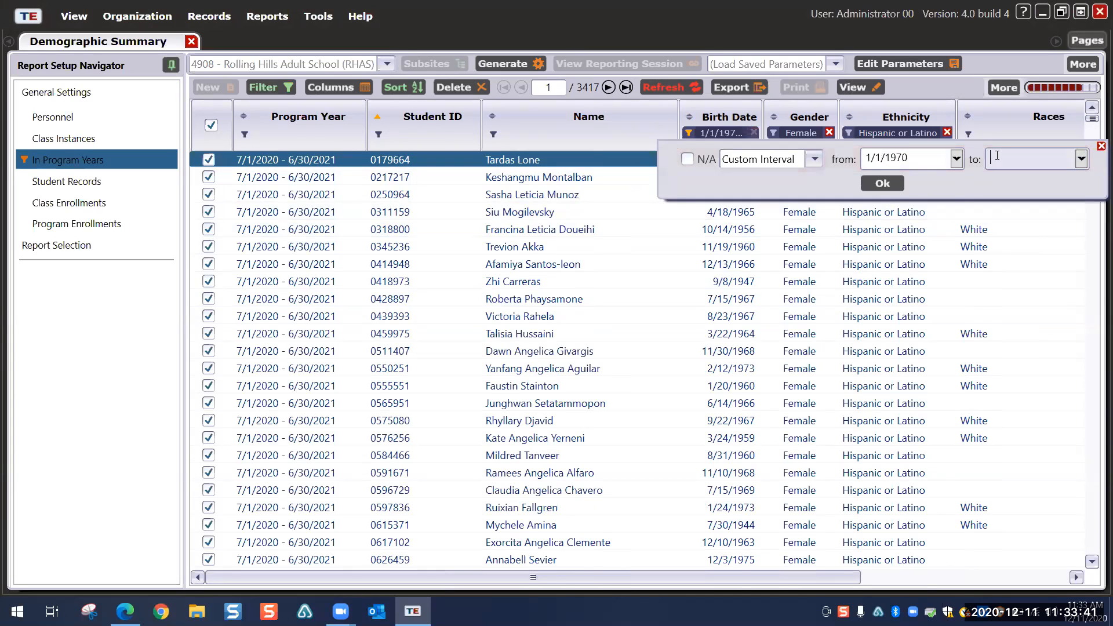
type("01/01/")
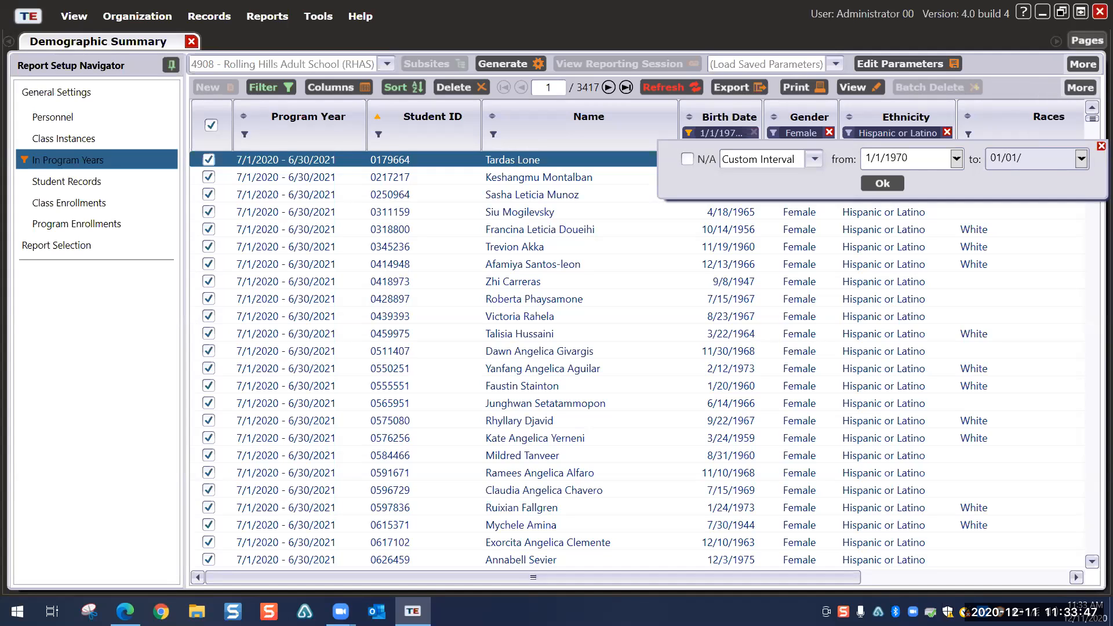
type("1985")
left_click(882, 183)
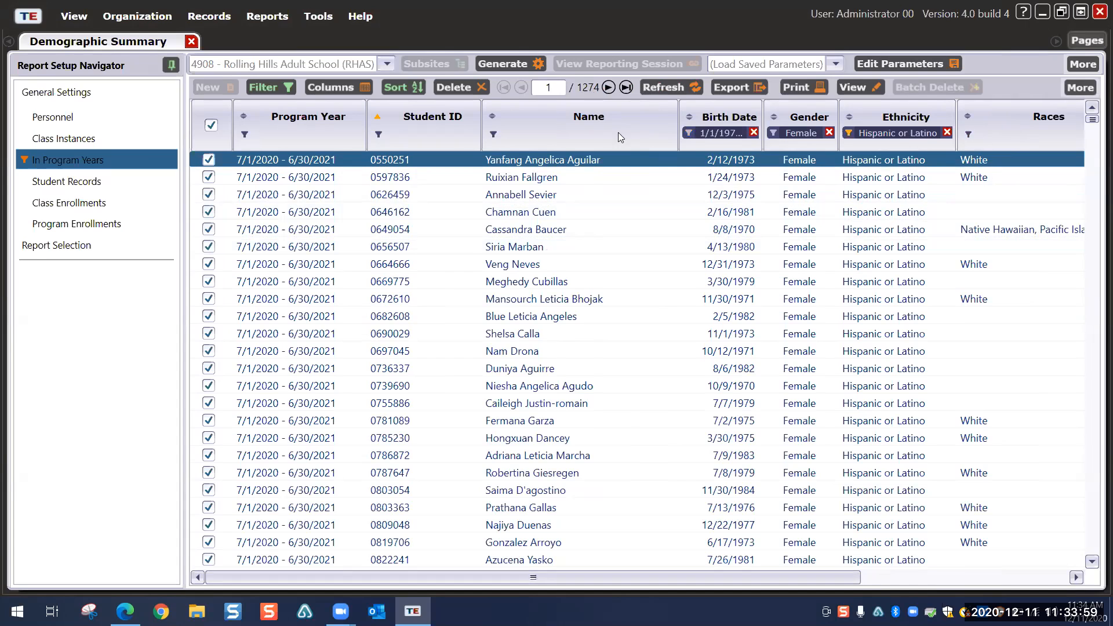
Step: Add the Instructional Programs column and filter it to ESL/ELL, leaving 763 records
right_click(635, 132)
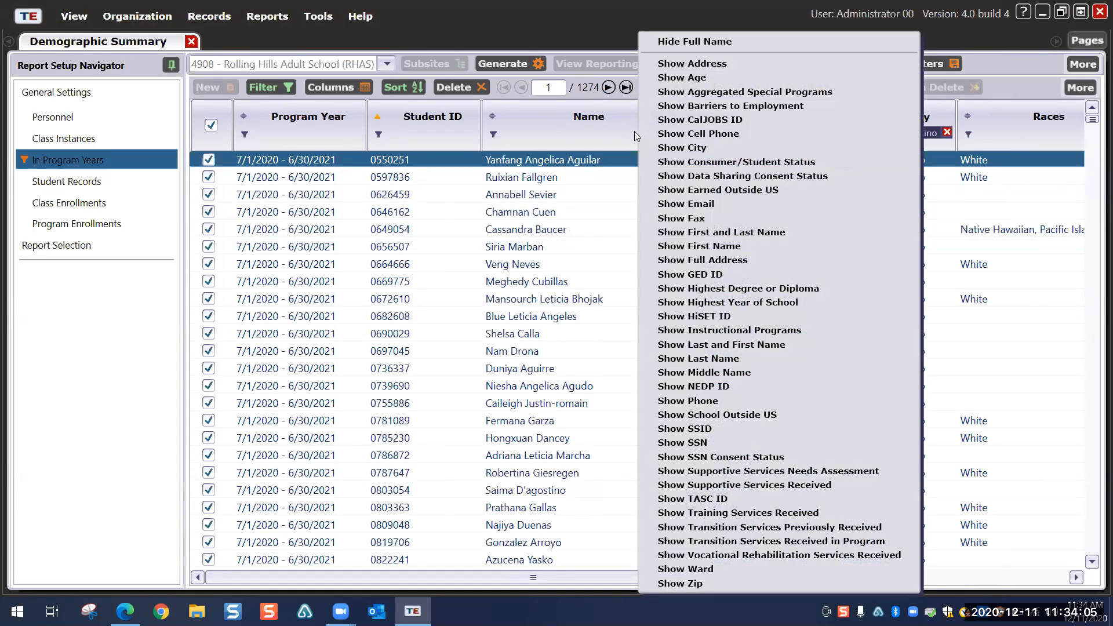
left_click(653, 344)
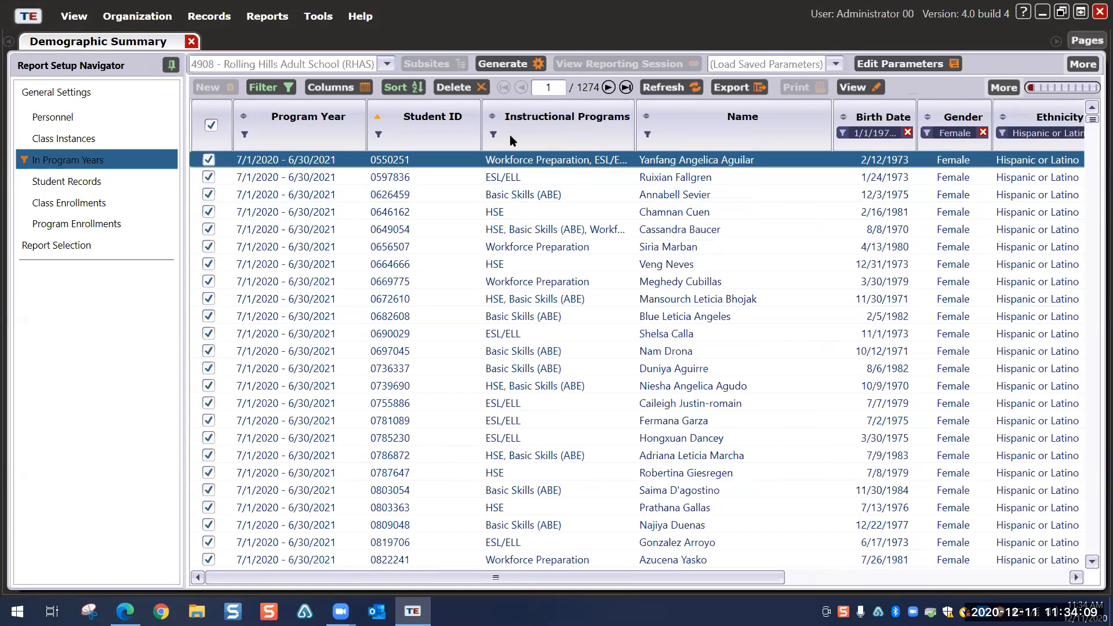
left_click(493, 134)
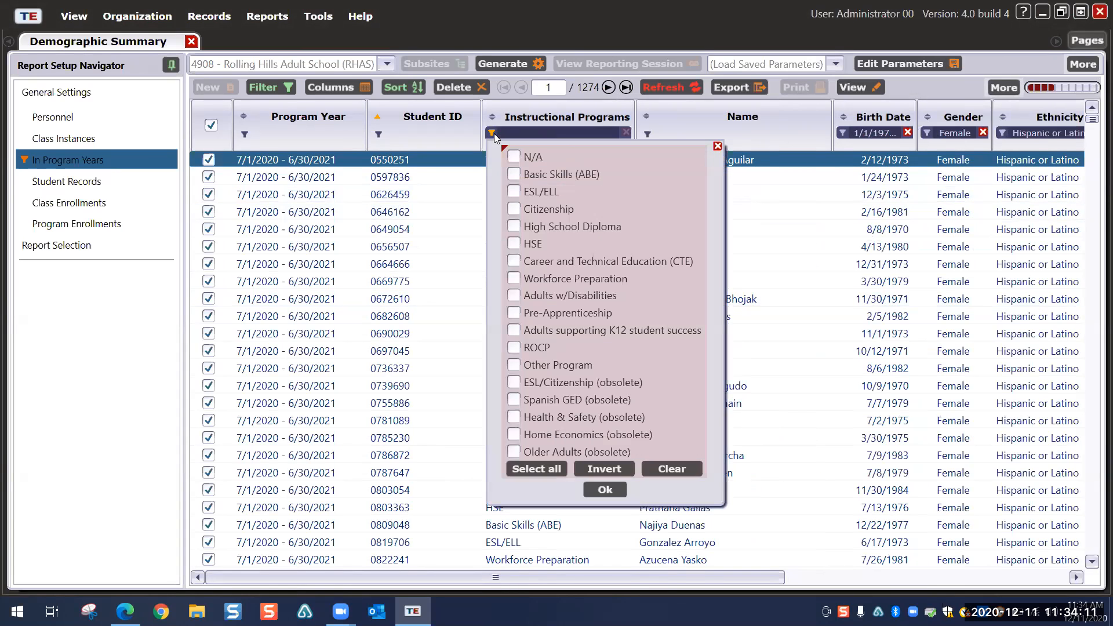
left_click(514, 191)
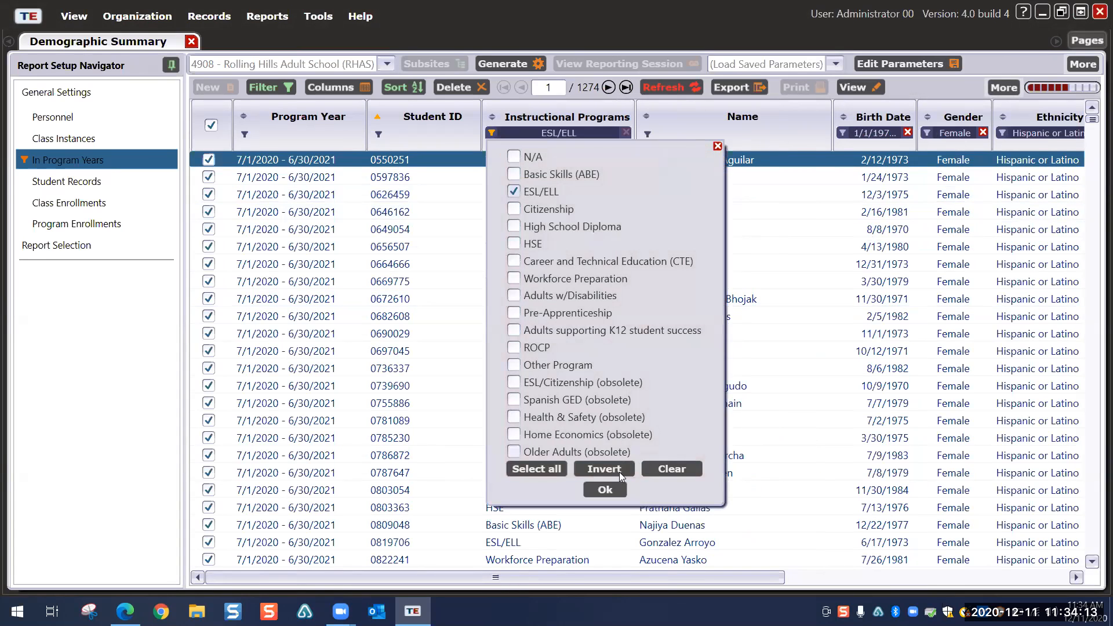
left_click(604, 489)
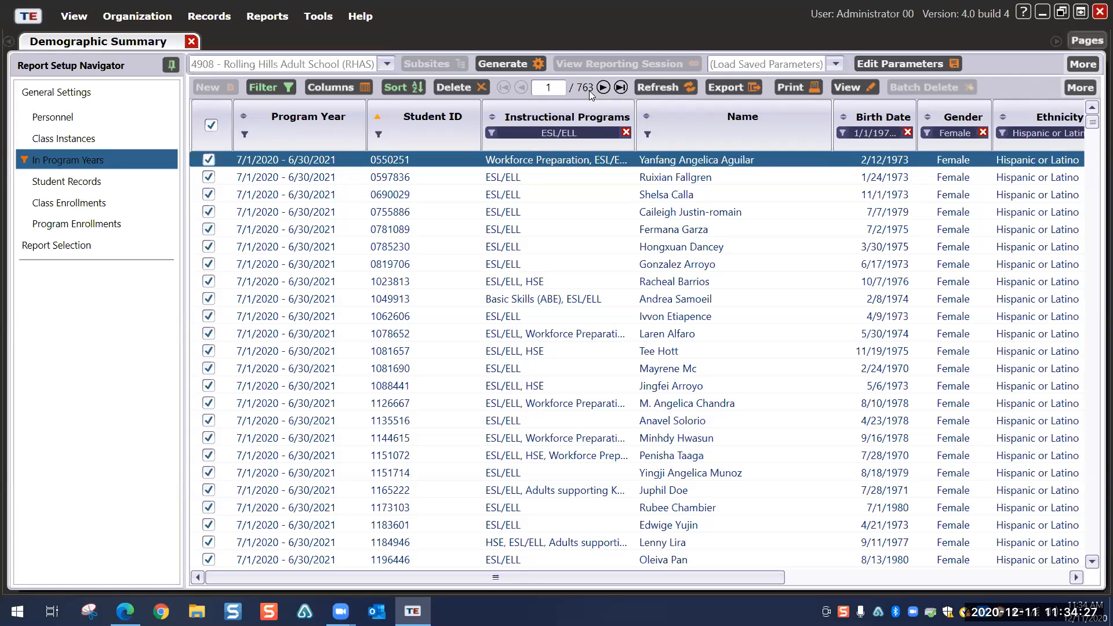
Step: Generate a 6-page Demographic Summary for the 763 filtered students and view its Age table
left_click(499, 65)
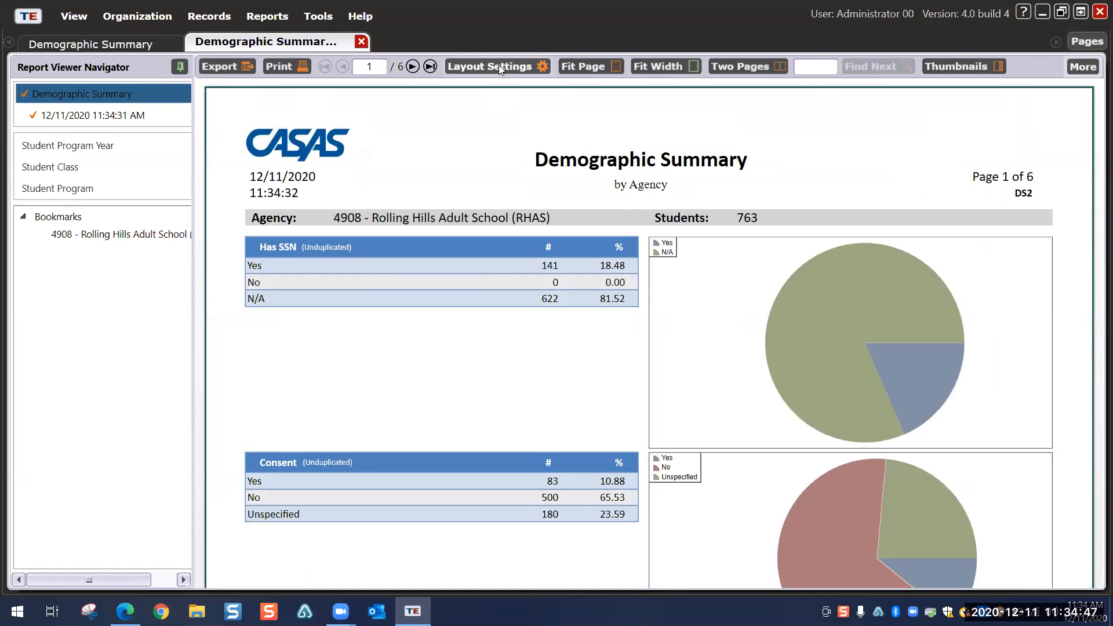
scroll(1085, 339, "down", 8)
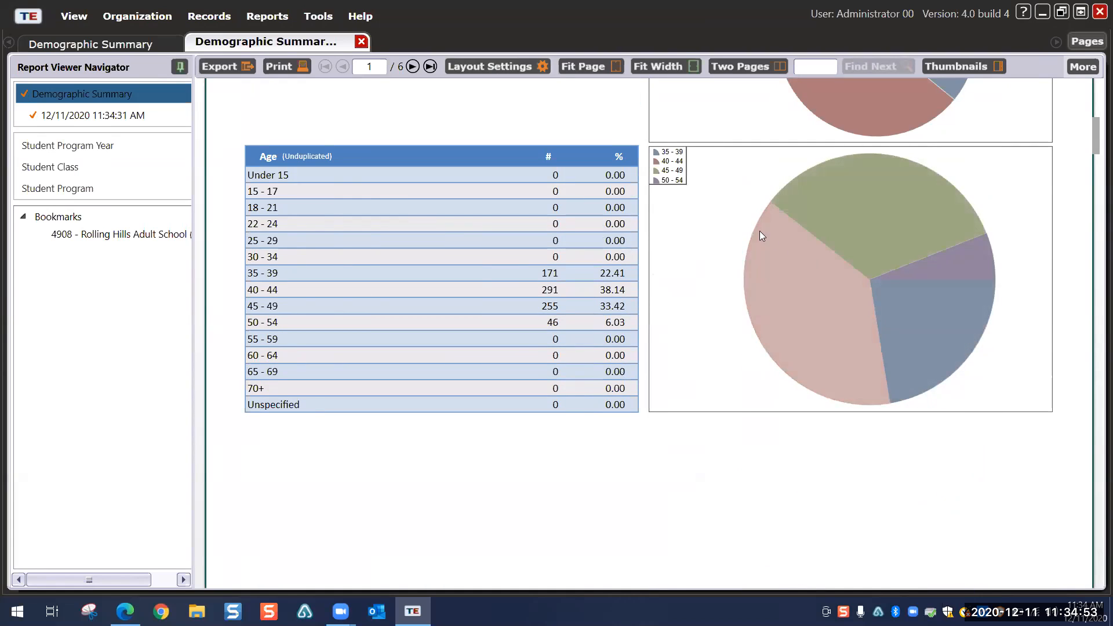
Step: Switch the Demographic Summary chart type from pie to bar charts and apply the layout
left_click(487, 68)
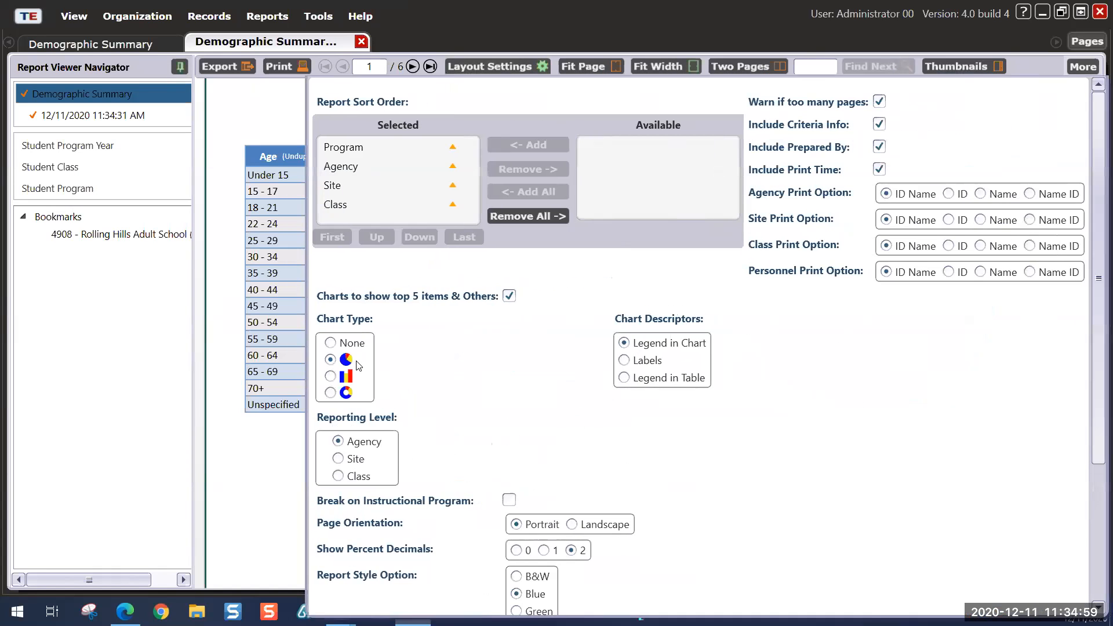
left_click(332, 376)
left_click_drag(1094, 414, 1096, 563)
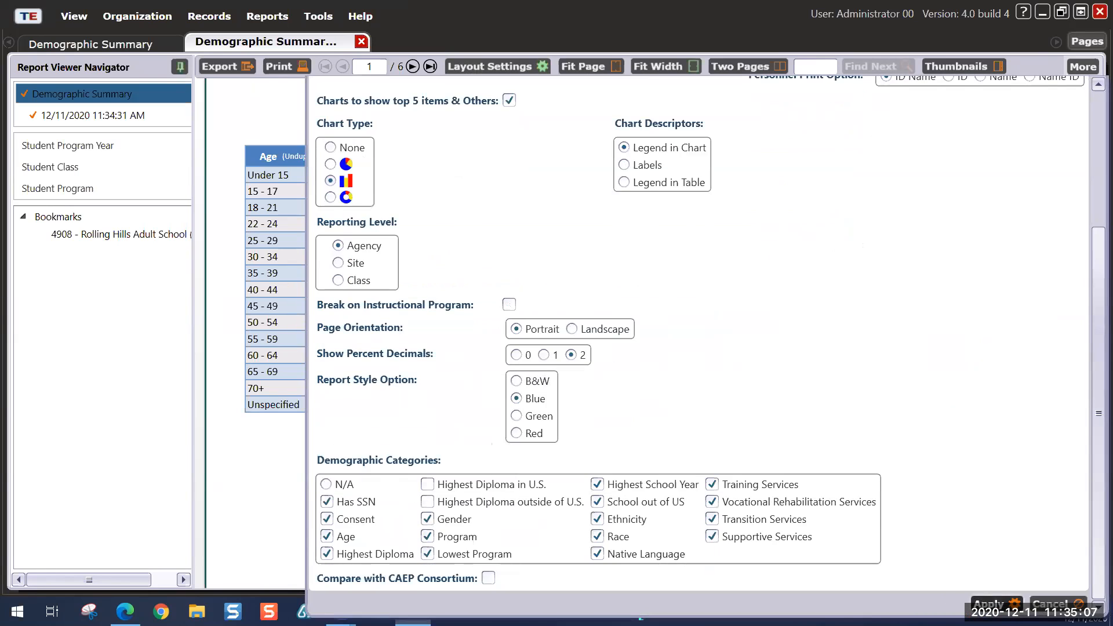
left_click(995, 604)
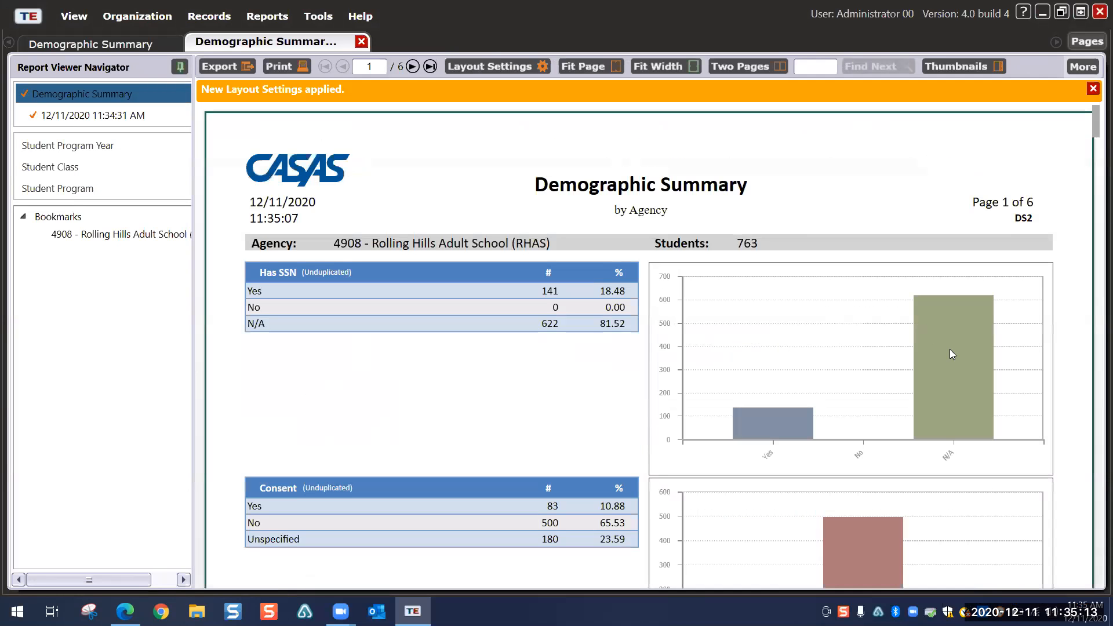
scroll(950, 349, "down", 7)
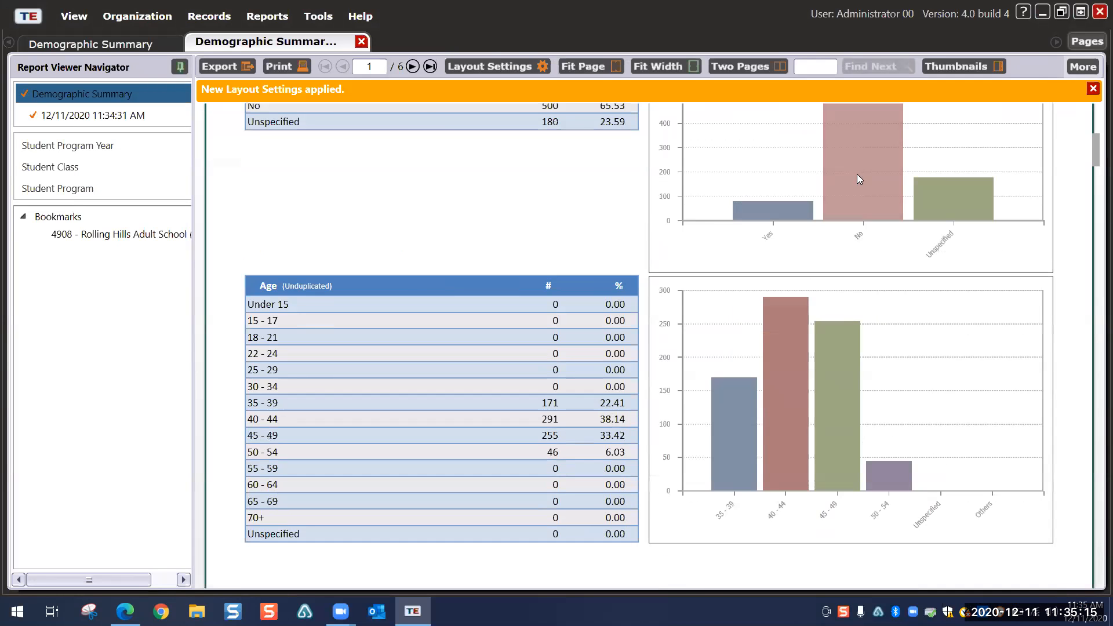
scroll(655, 260, "down", 5)
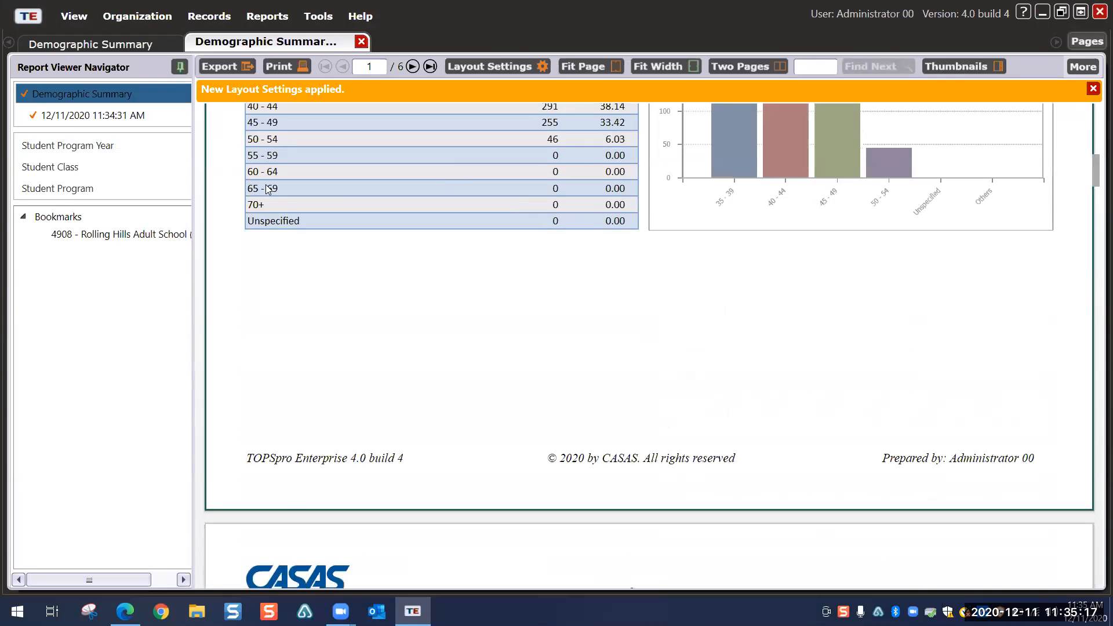
scroll(467, 348, "down", 5)
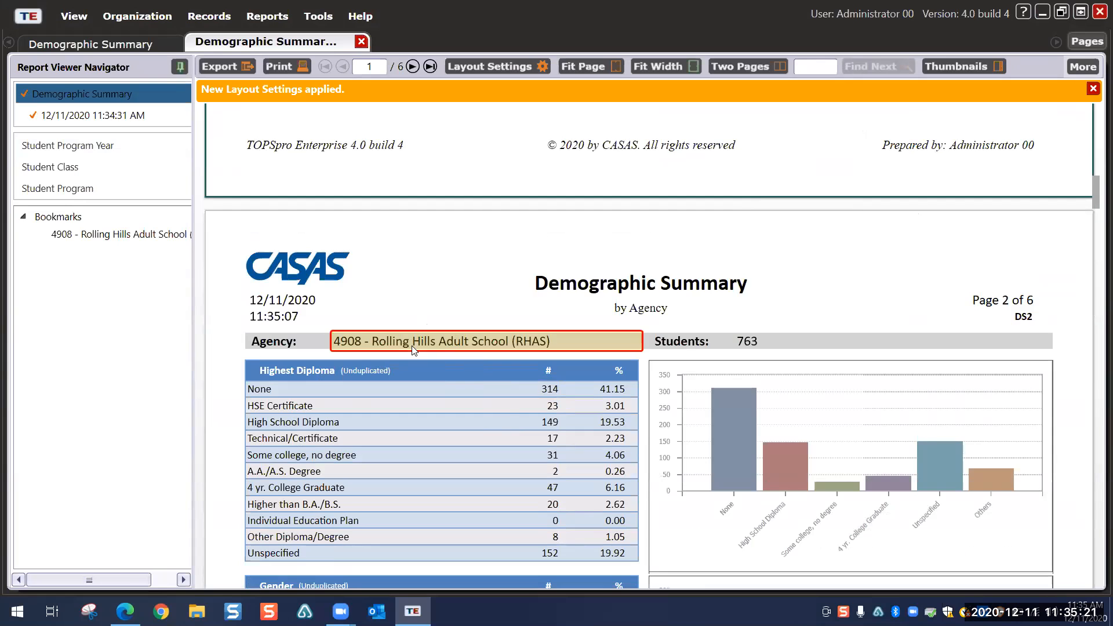
scroll(509, 357, "down", 5)
scroll(512, 359, "down", 2)
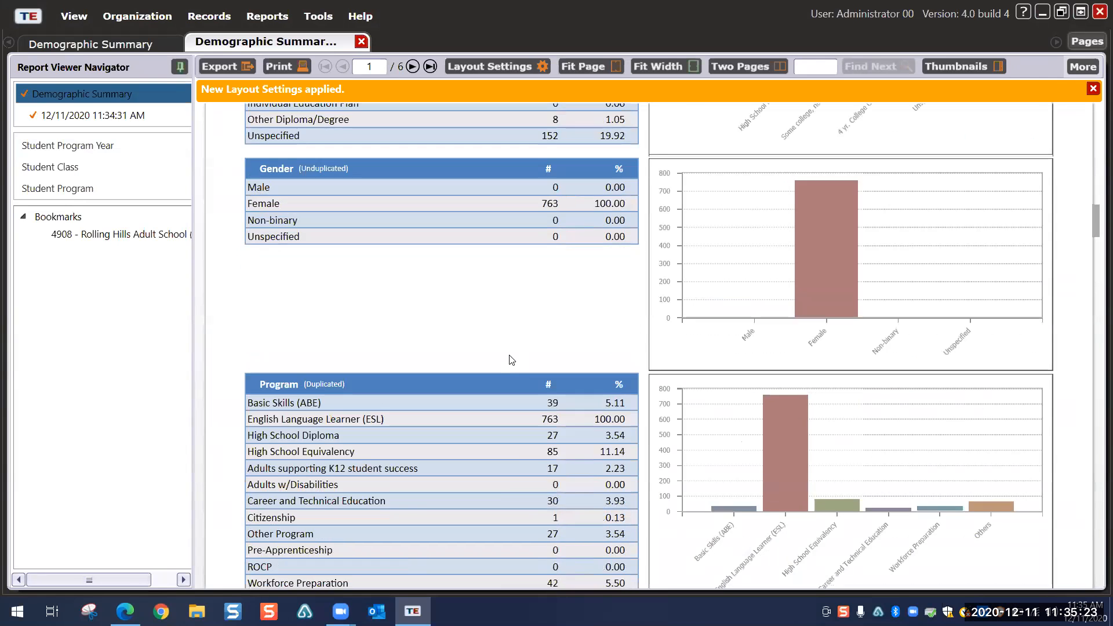
scroll(501, 342, "down", 2)
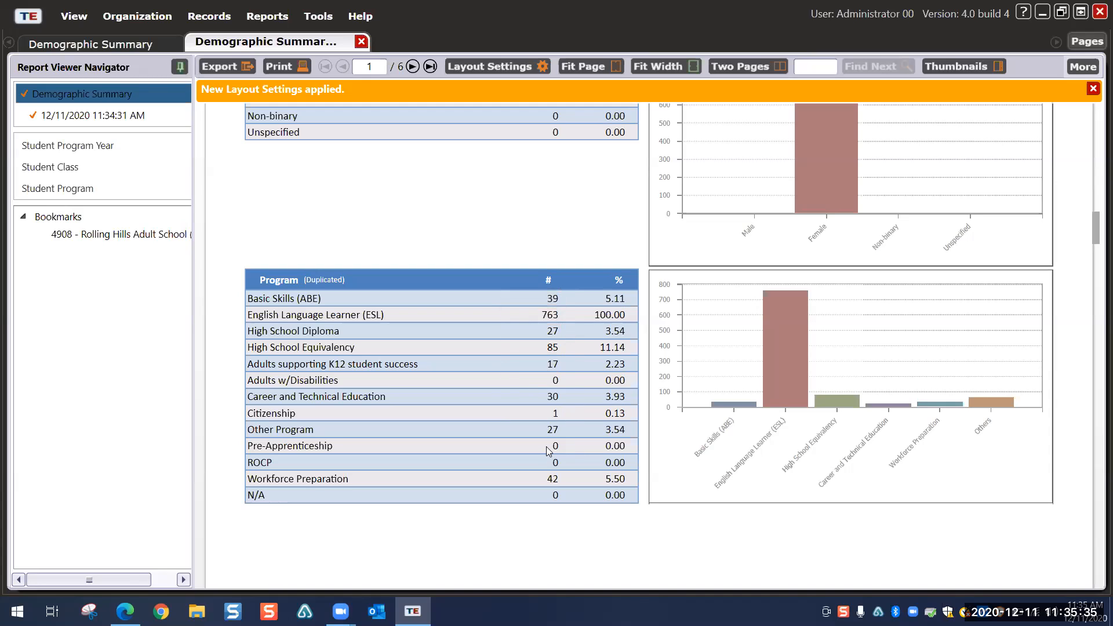
scroll(532, 413, "down", 3)
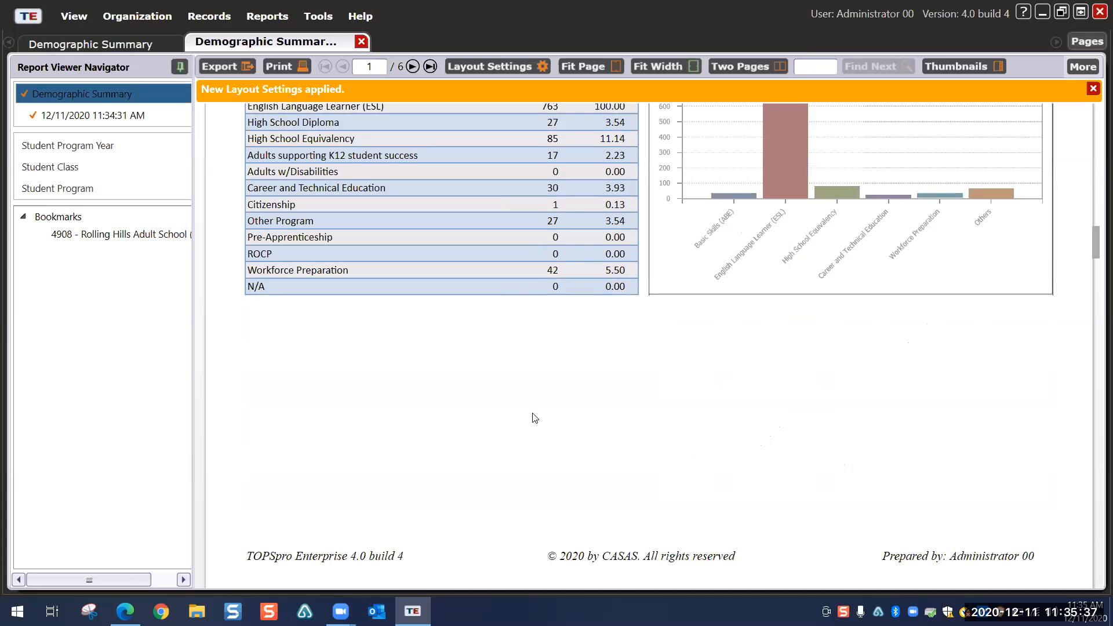
scroll(517, 376, "down", 6)
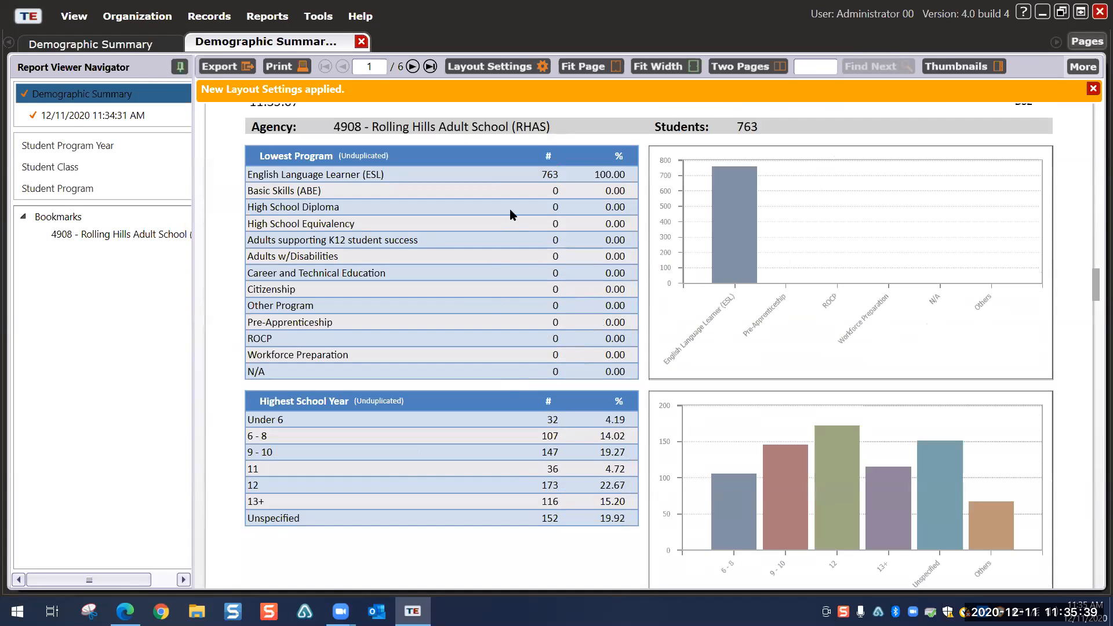
Step: Drill into the 763 ESL students under Lowest Program, then close both Demographic Summary tabs
left_click(548, 176)
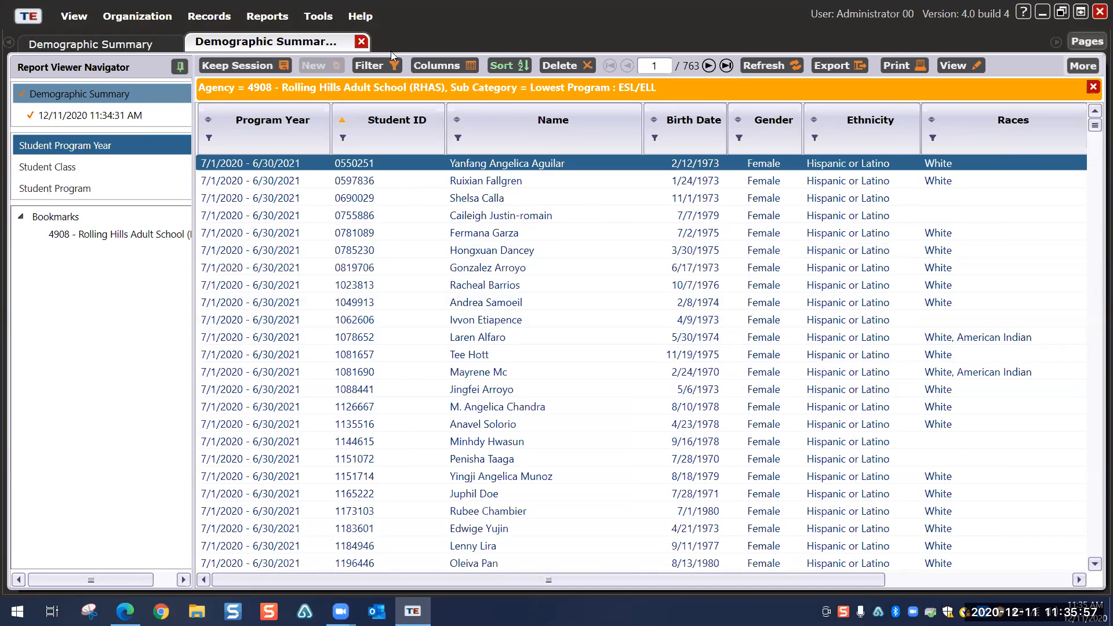
left_click(361, 42)
left_click(192, 42)
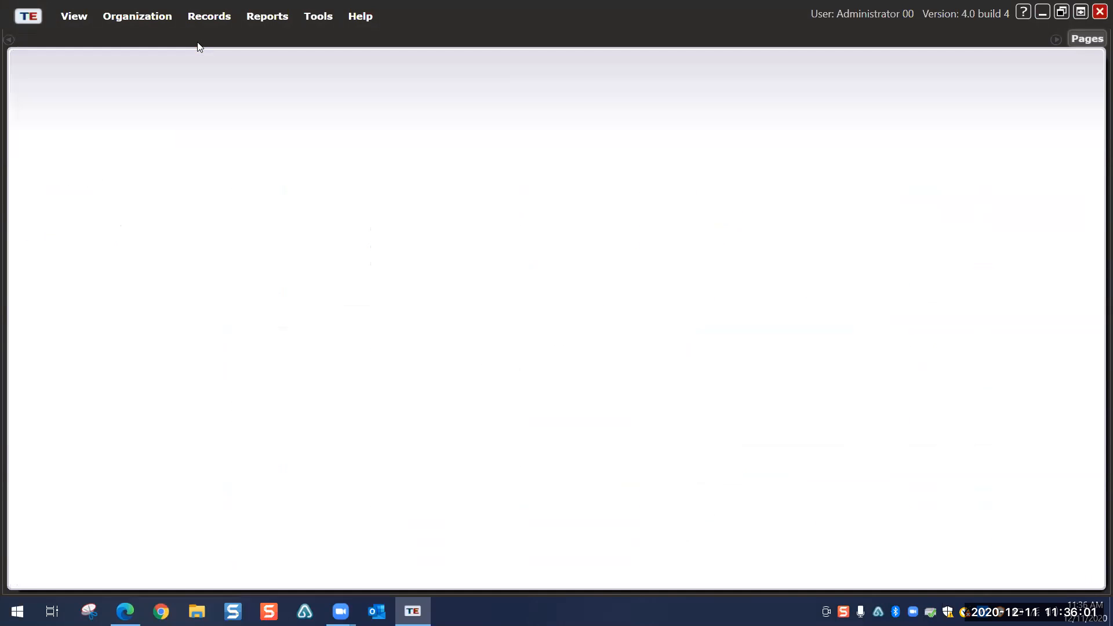
Step: Browse the Reports, Tools and Help menus to review report categories, wizards and help options
left_click(264, 19)
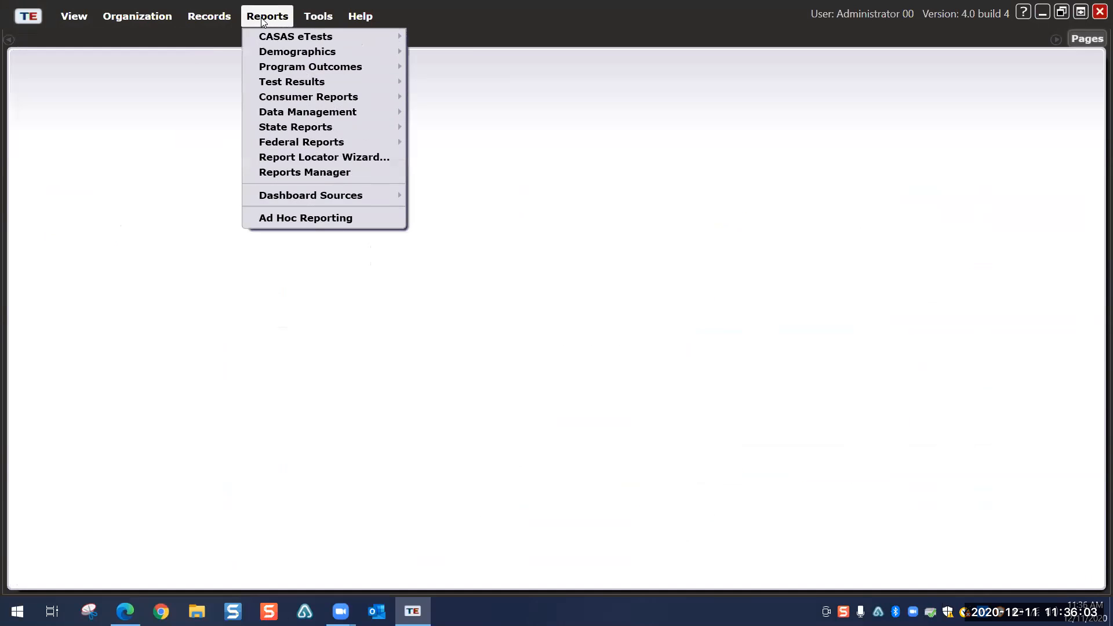
left_click(326, 17)
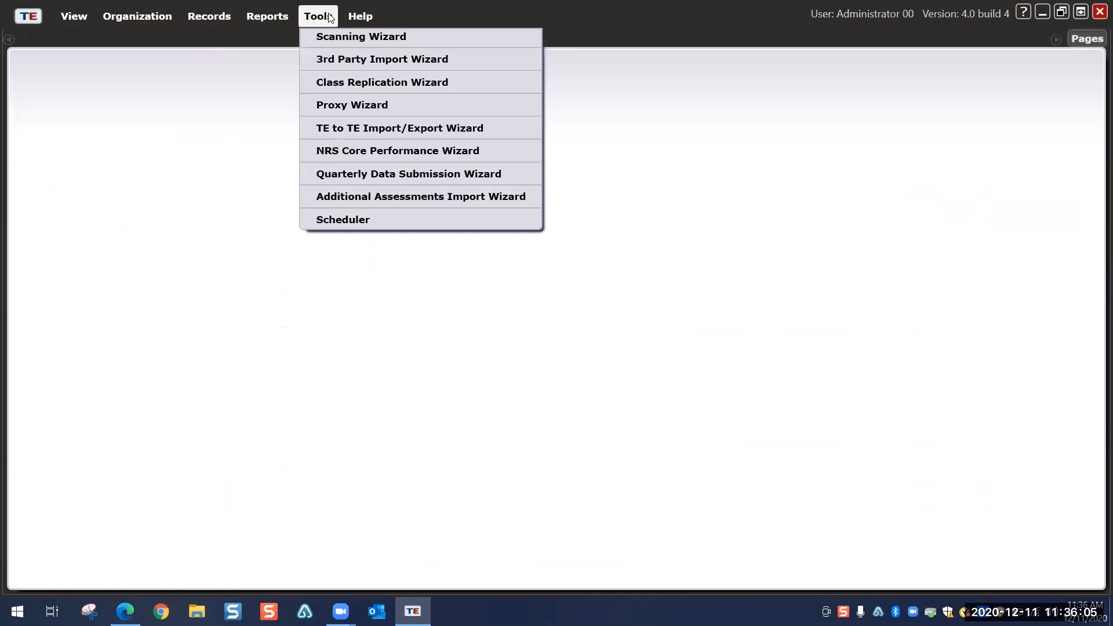
left_click(358, 19)
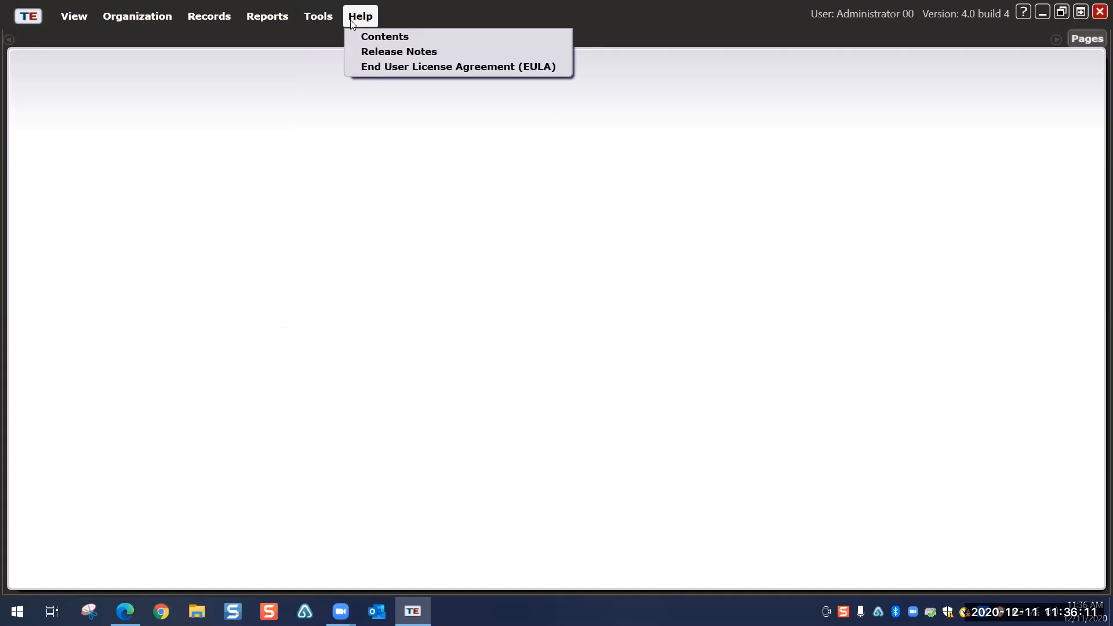
mouse_move(261, 23)
mouse_move(308, 22)
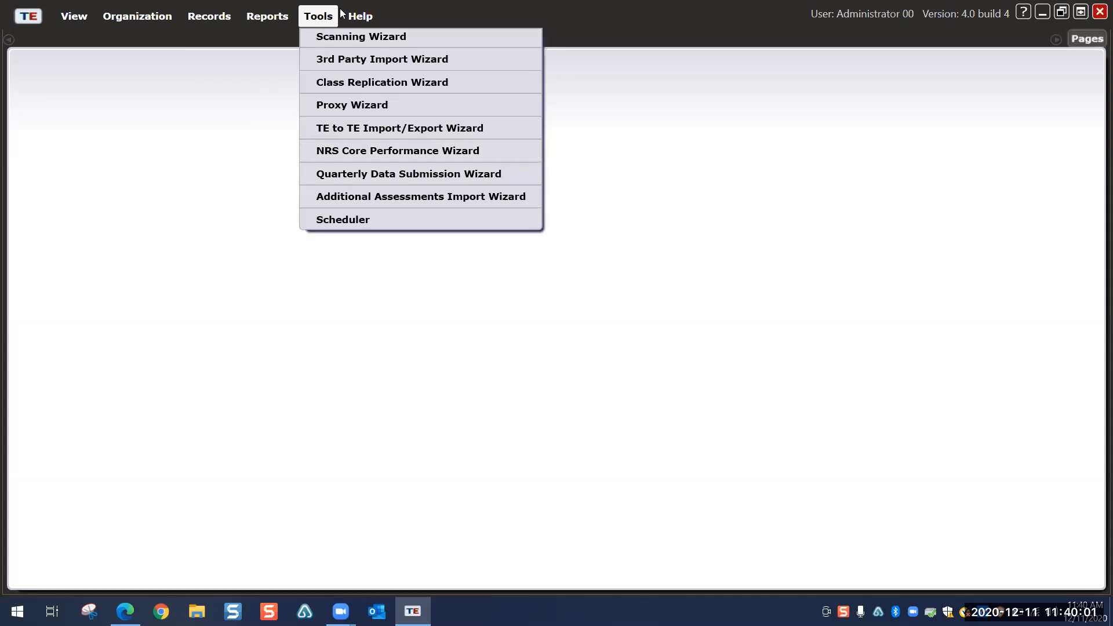
mouse_move(355, 18)
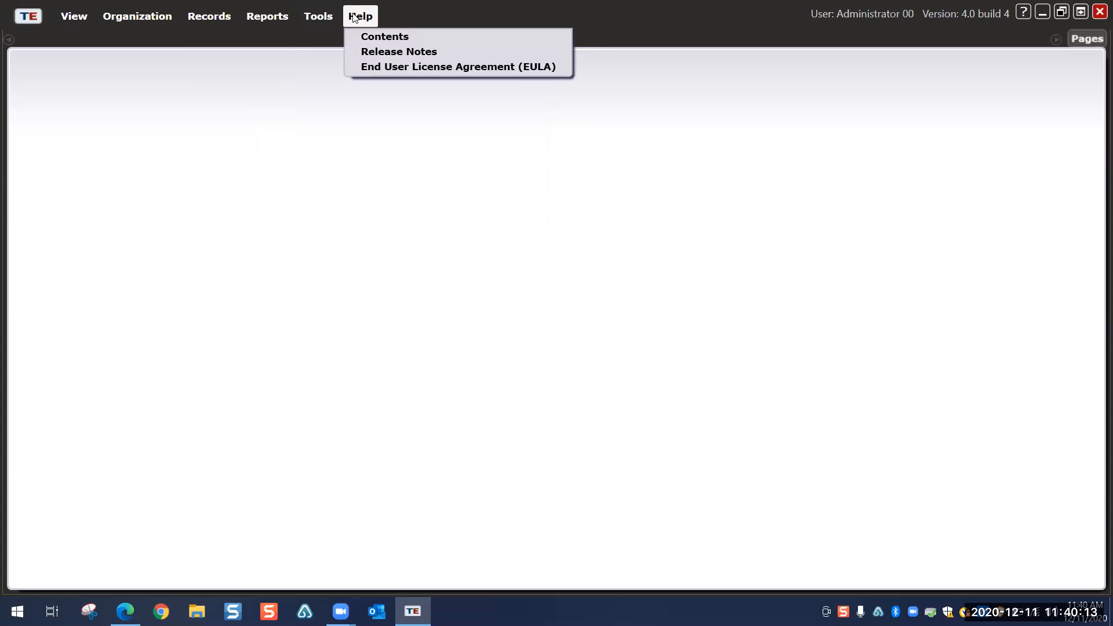
Step: Open the TOPSpro Enterprise Release Notes in Word and dismiss the Office activation prompt
left_click(371, 55)
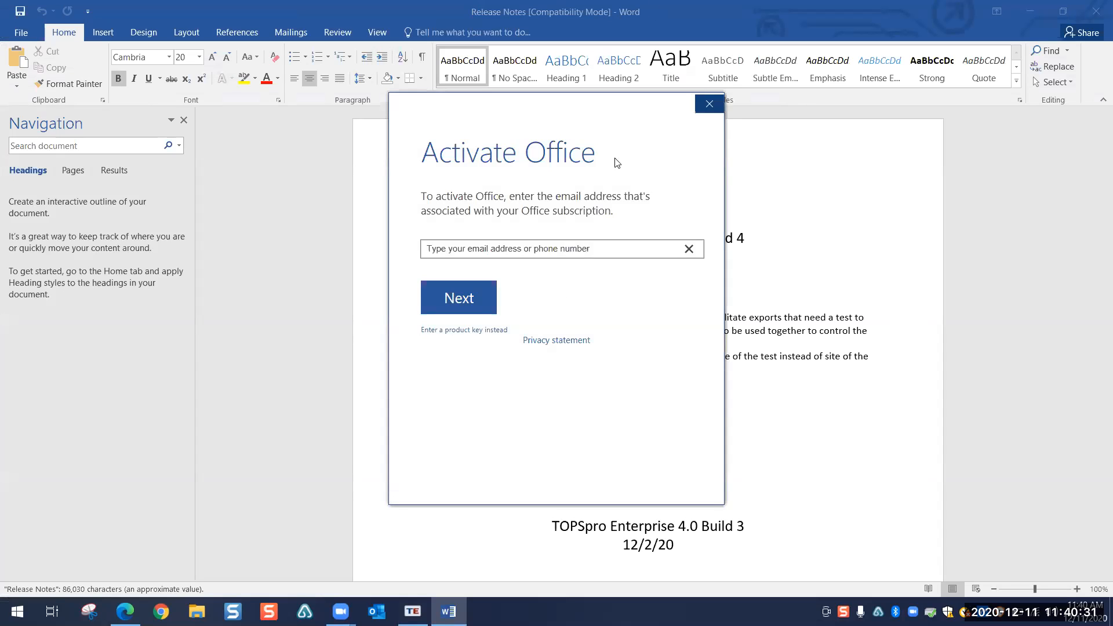
left_click(709, 103)
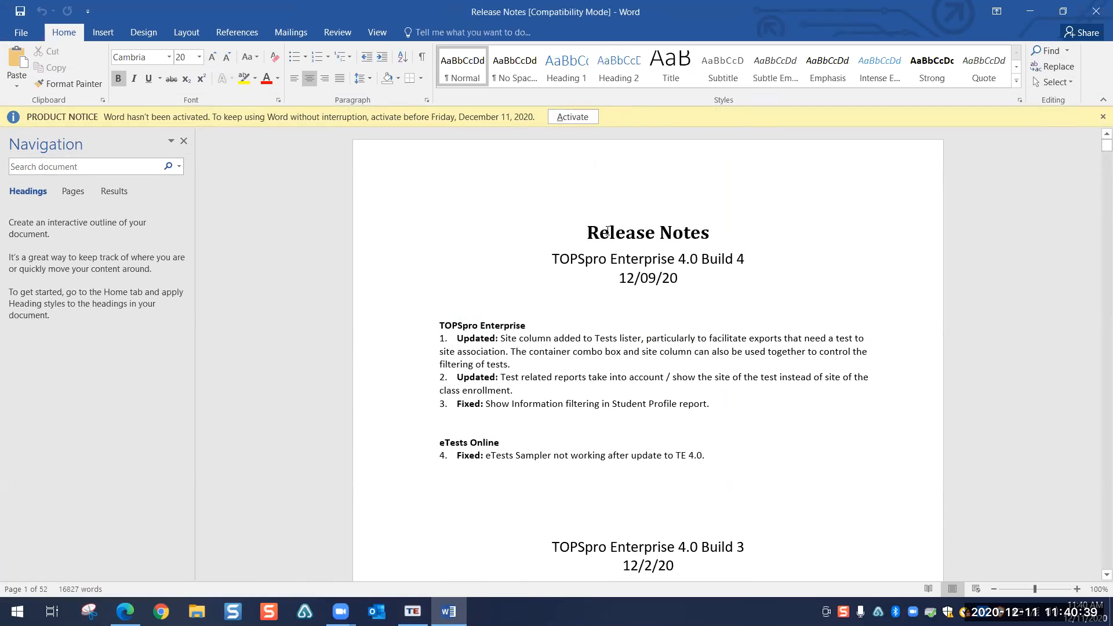
Step: Close the Word release notes and dismiss the Help menu without choosing anything
left_click(1095, 11)
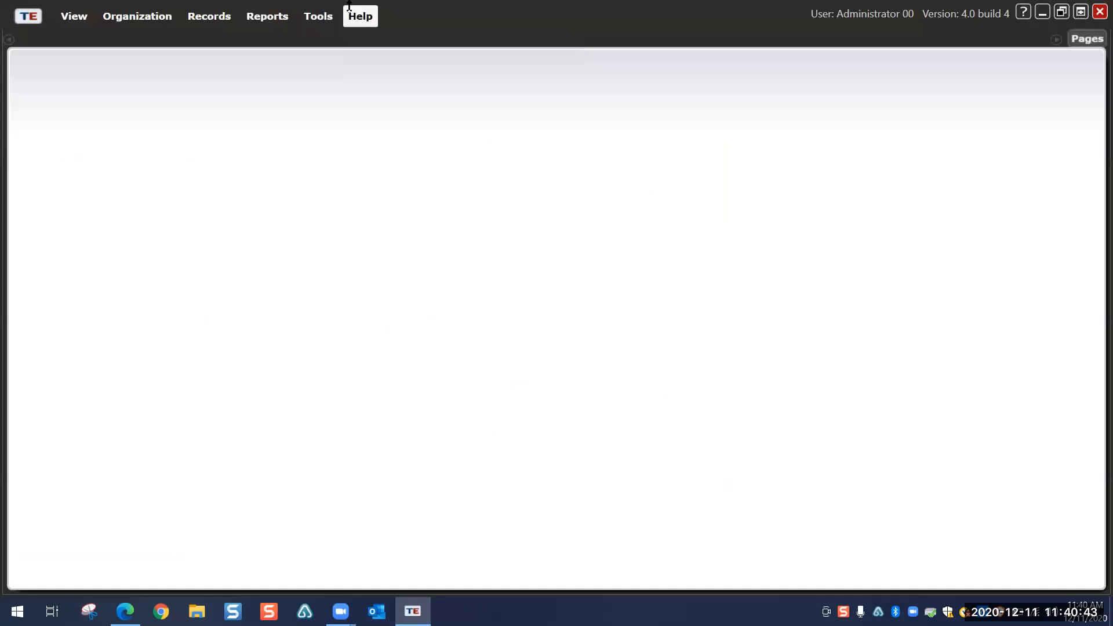
left_click(357, 16)
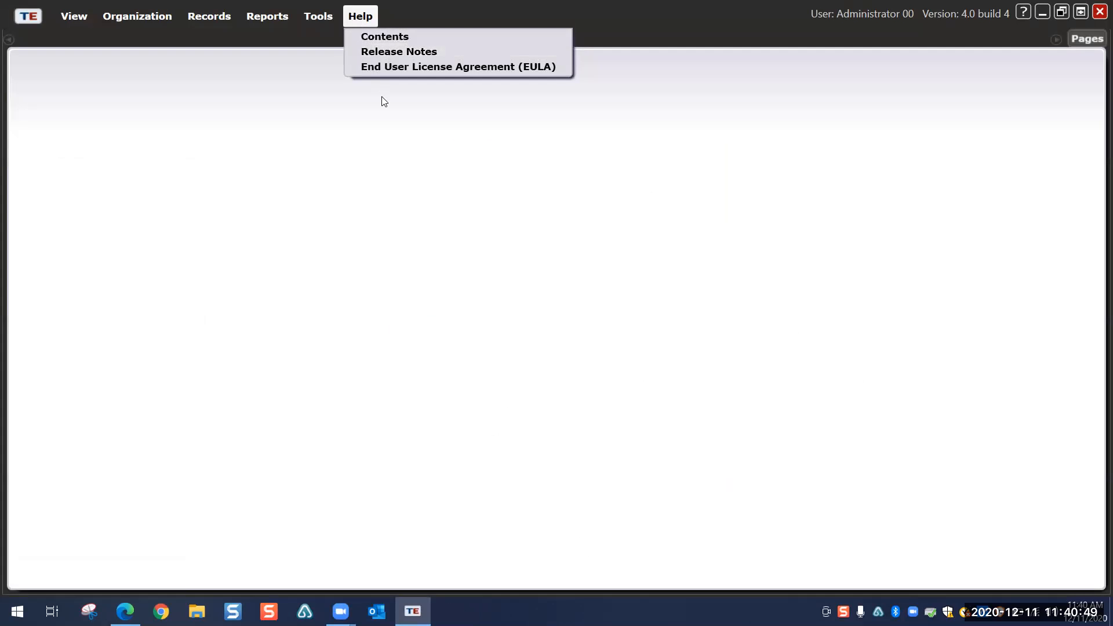
left_click(385, 119)
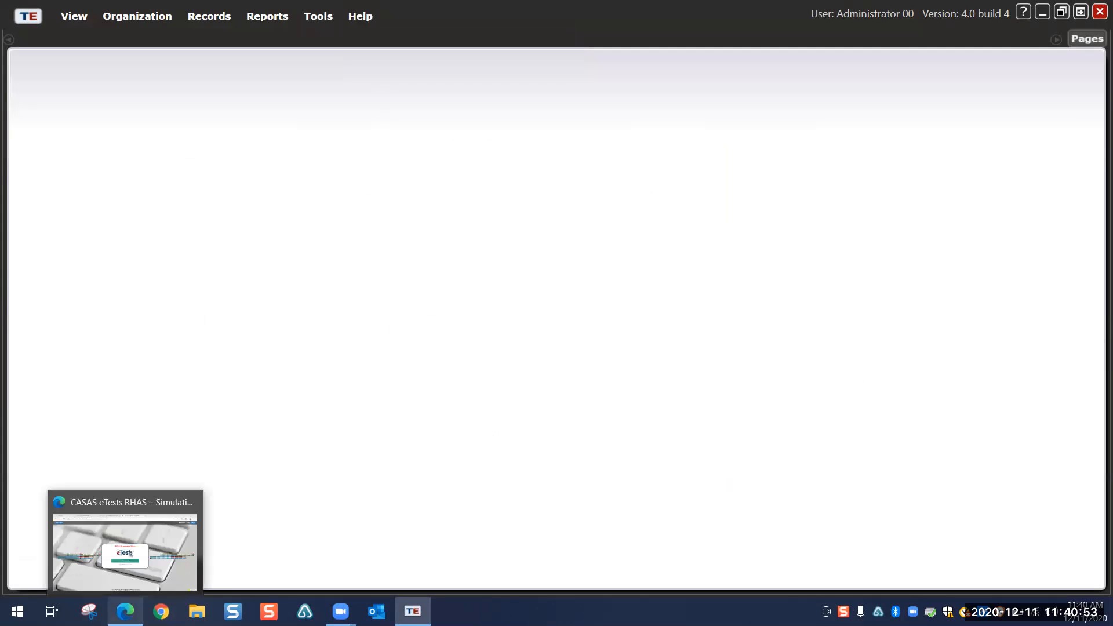
Step: Bring Microsoft Edge with the CASAS eTests RHAS Simulation Server page to the front
right_click(125, 611)
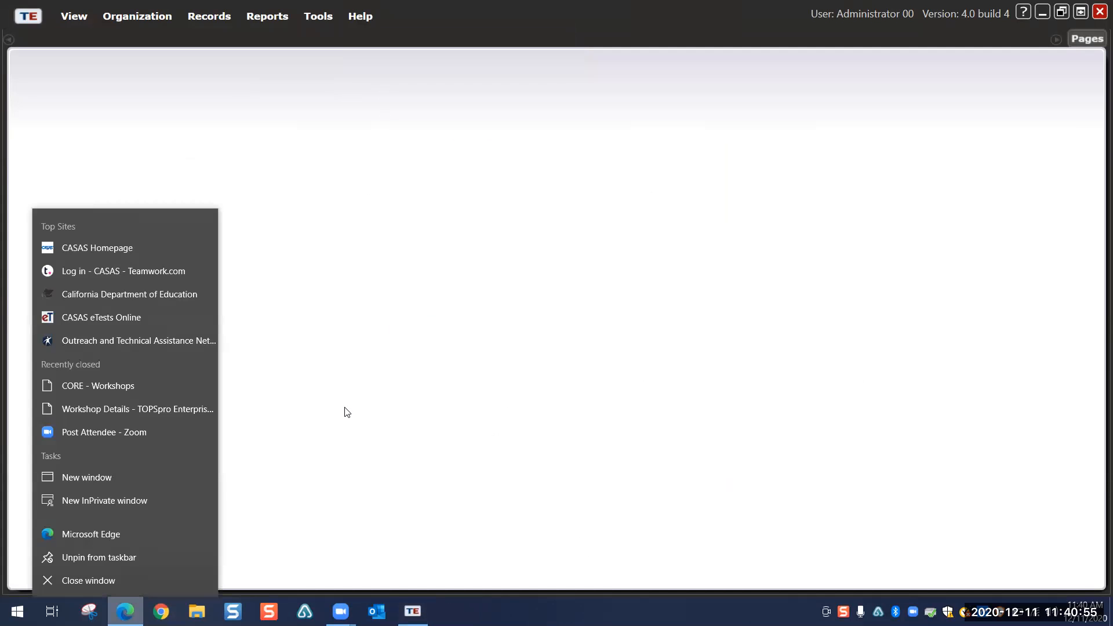
left_click(348, 413)
left_click(125, 611)
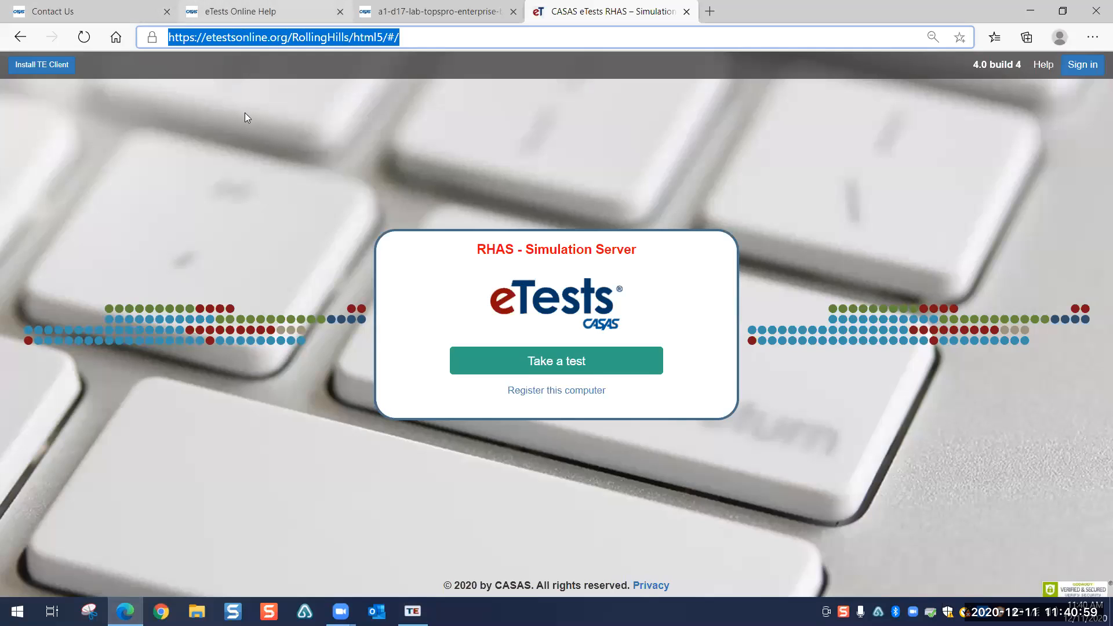
Step: Navigate from the CASAS home page via Training and Support to the TOPSpro Enterprise Help page
left_click(227, 13)
scroll(339, 315, "up", 6)
scroll(339, 316, "up", 15)
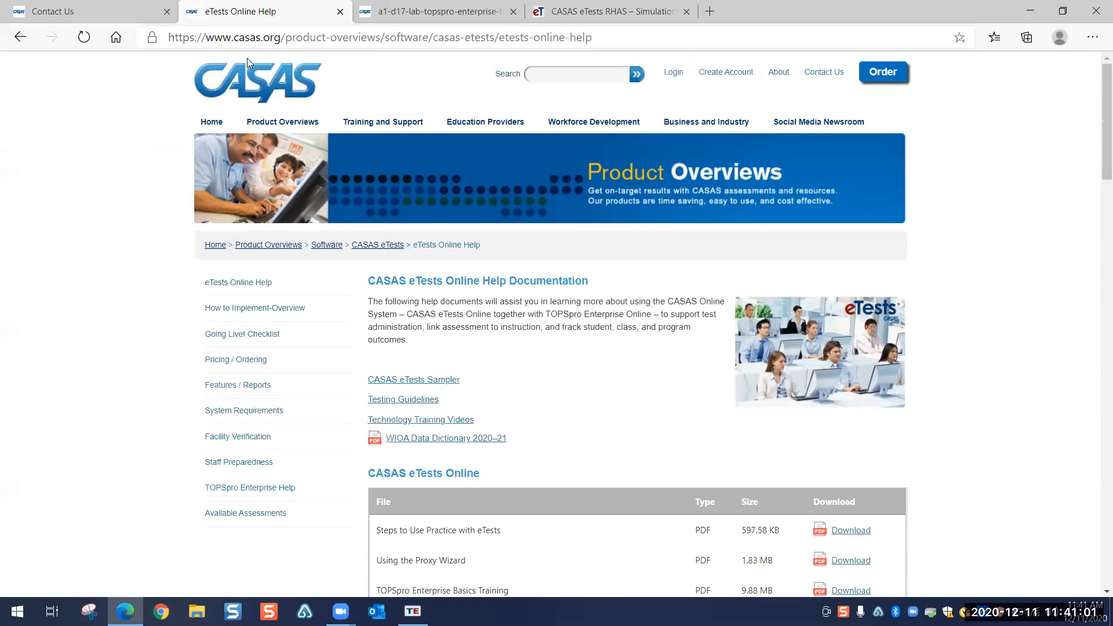
left_click(233, 76)
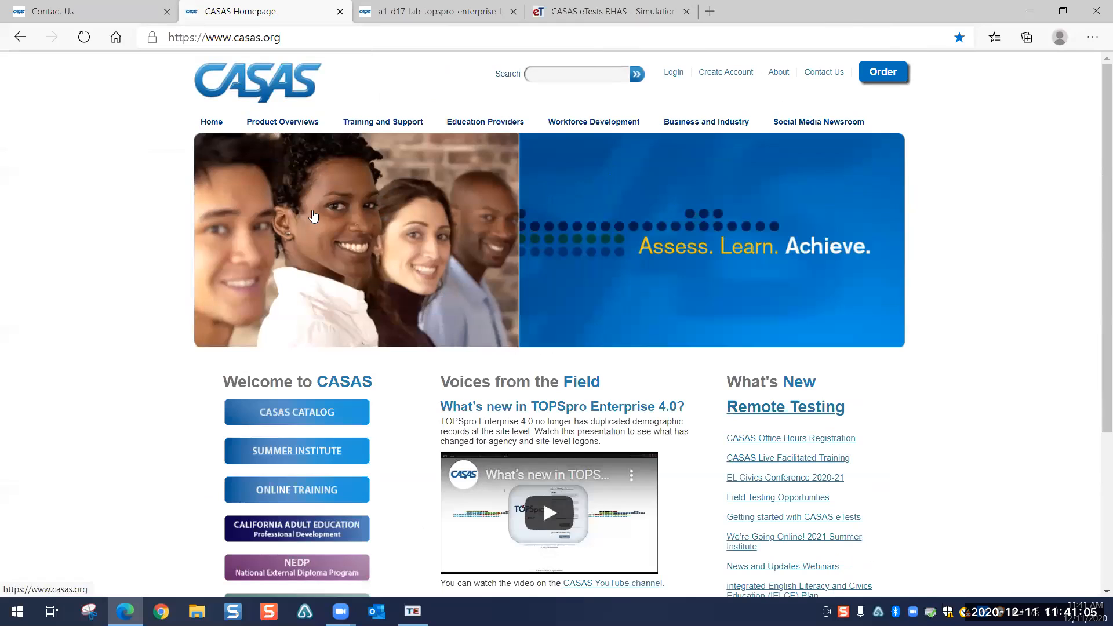
left_click(372, 123)
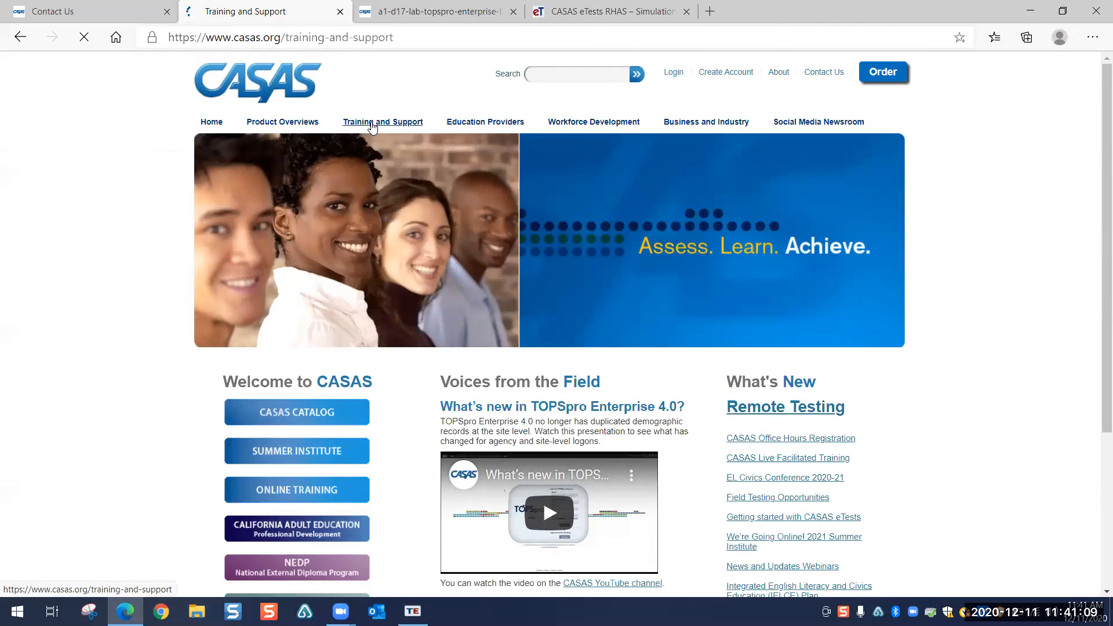
scroll(92, 346, "down", 2)
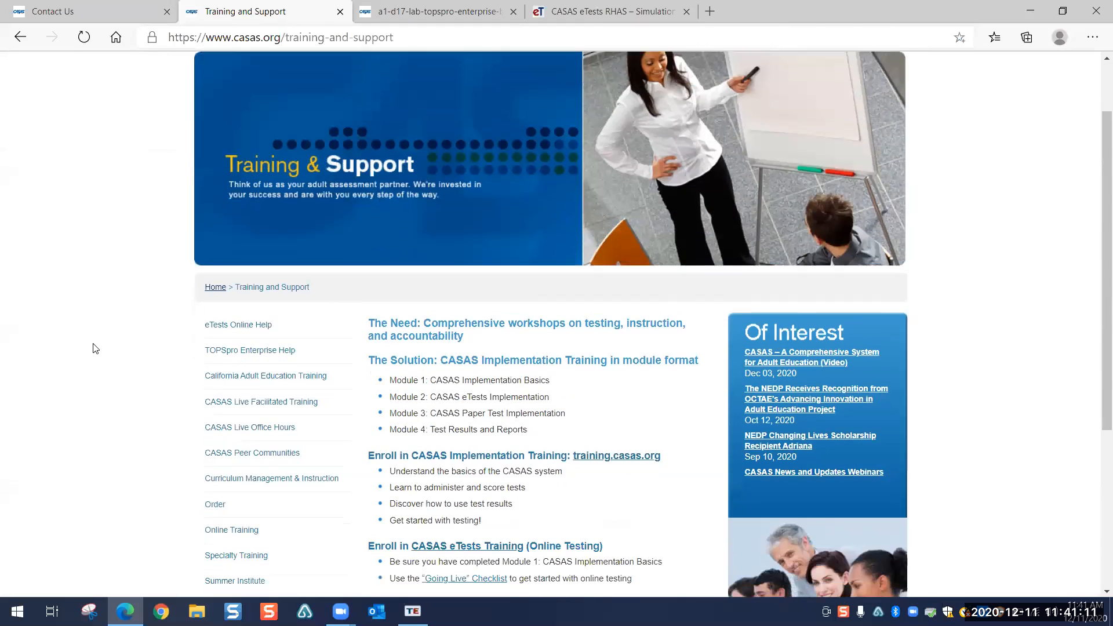
left_click(255, 354)
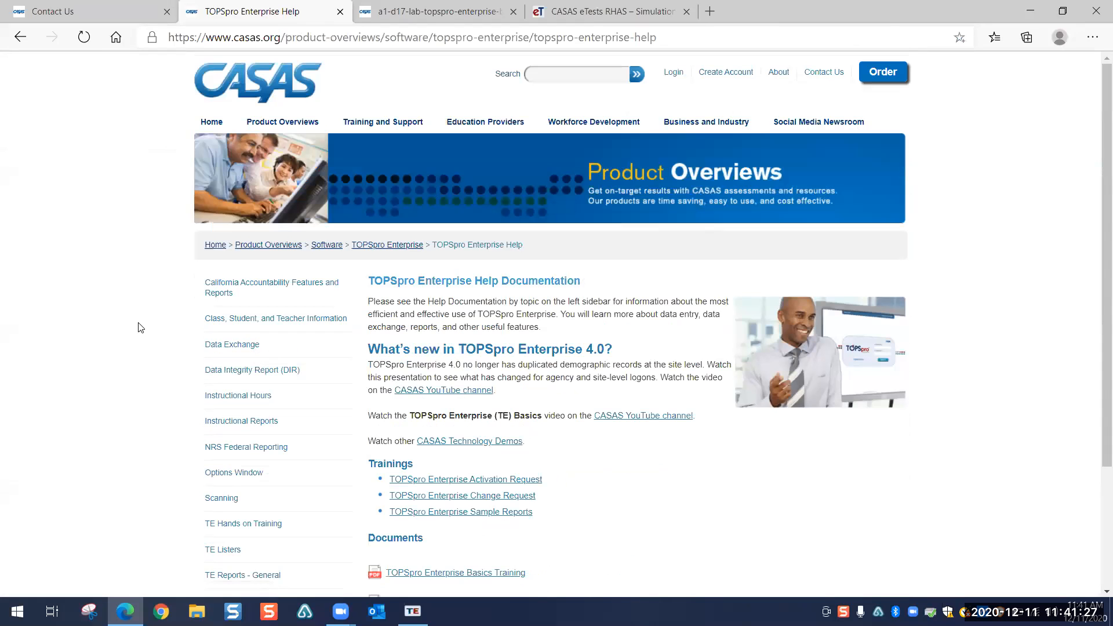
scroll(144, 316, "down", 1)
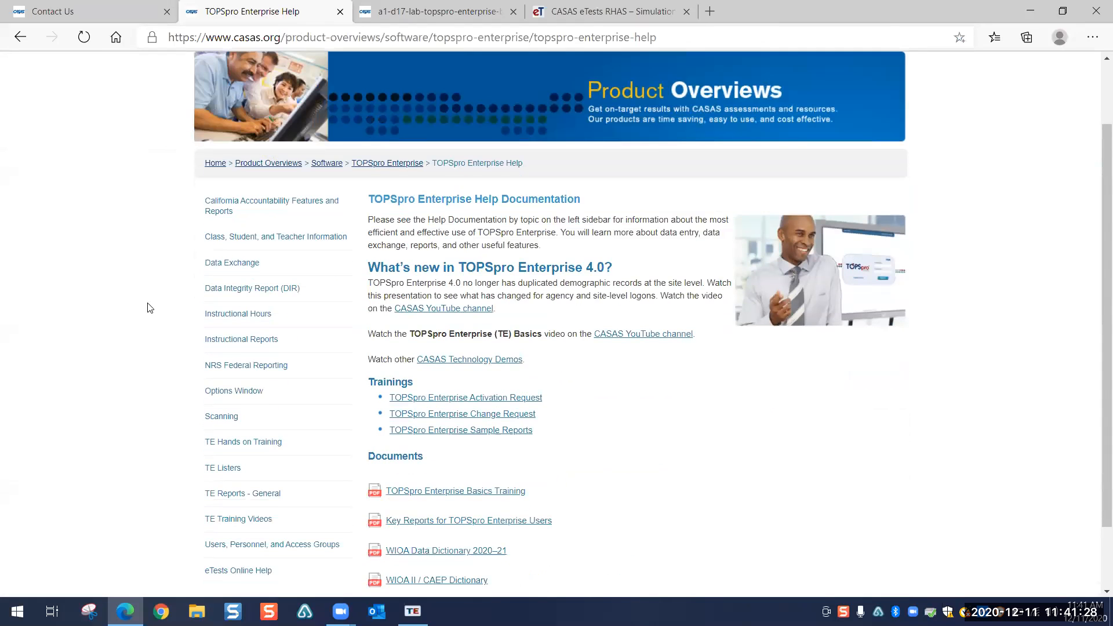
Step: Open the Class, Student, and Teacher Information page and download the How to Create Classes PDF
left_click(218, 244)
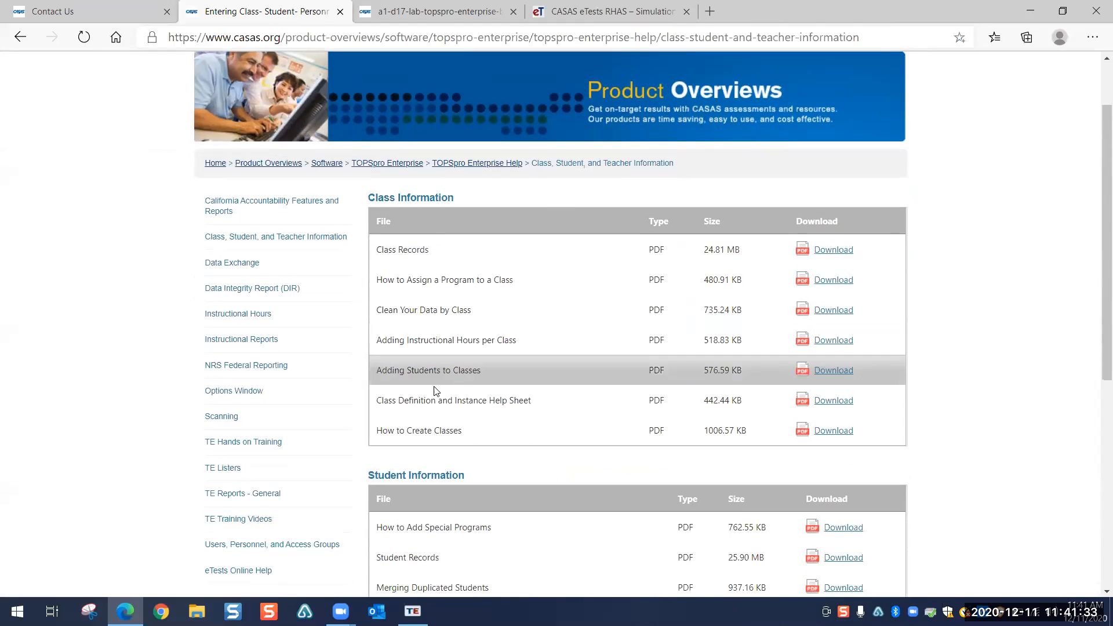
scroll(398, 362, "down", 1)
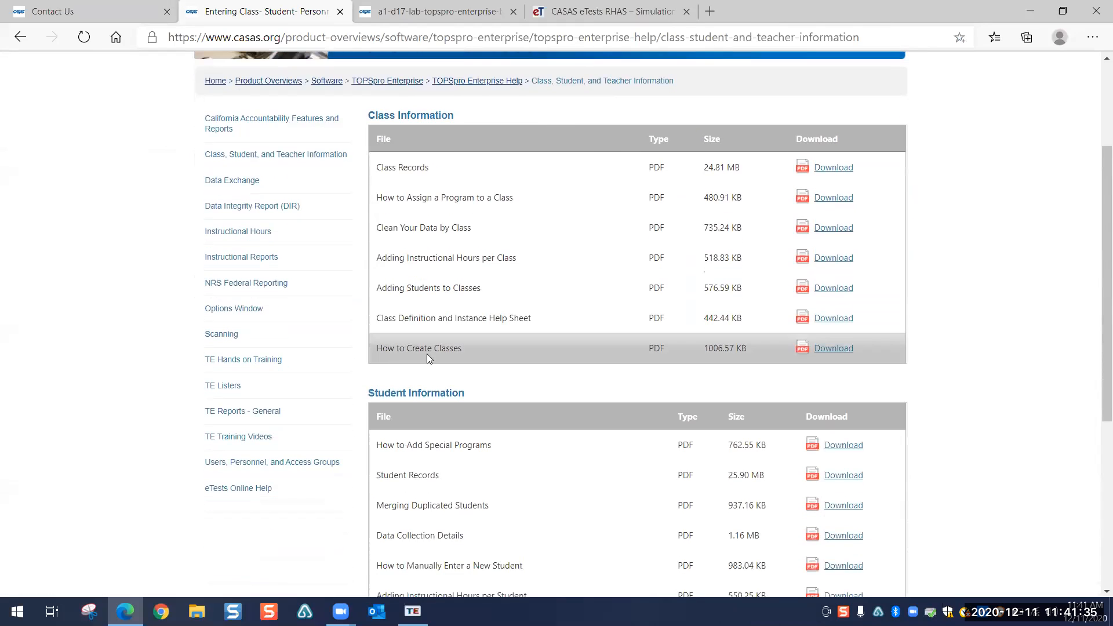
left_click(834, 348)
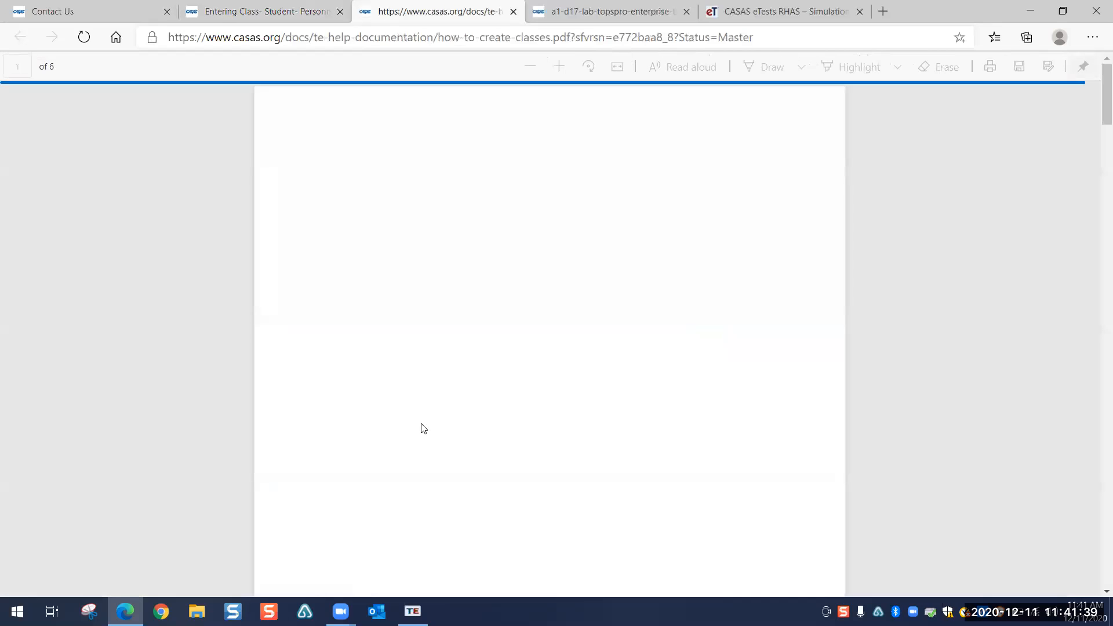
Step: Scroll through the How to Create Classes PDF, then close it to return to the documents page
scroll(492, 288, "down", 3)
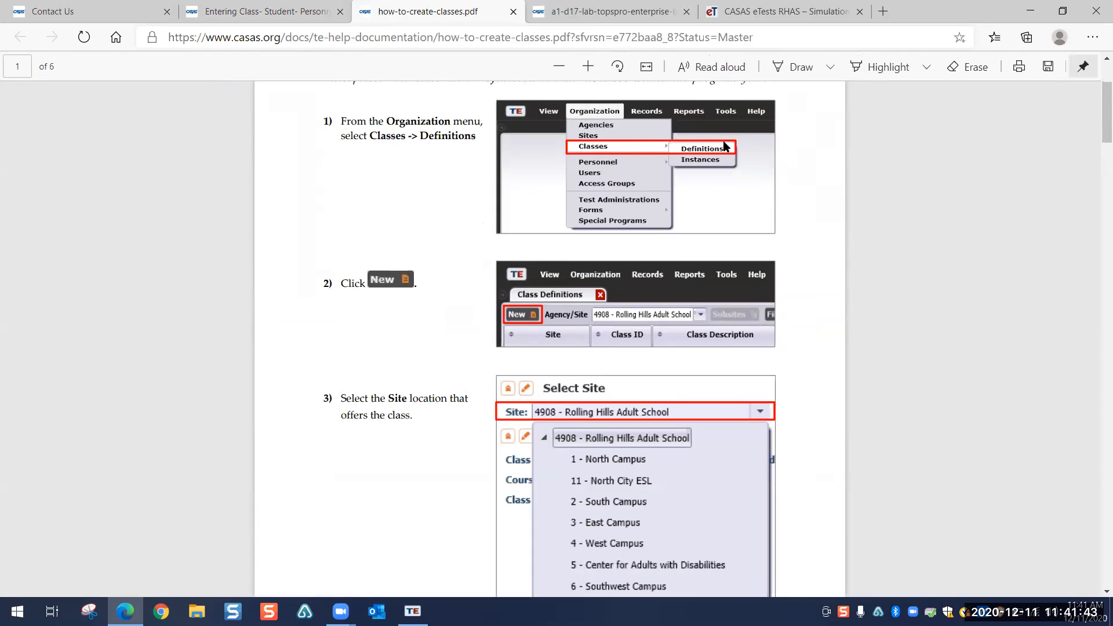
scroll(610, 255, "down", 1)
scroll(609, 255, "down", 17)
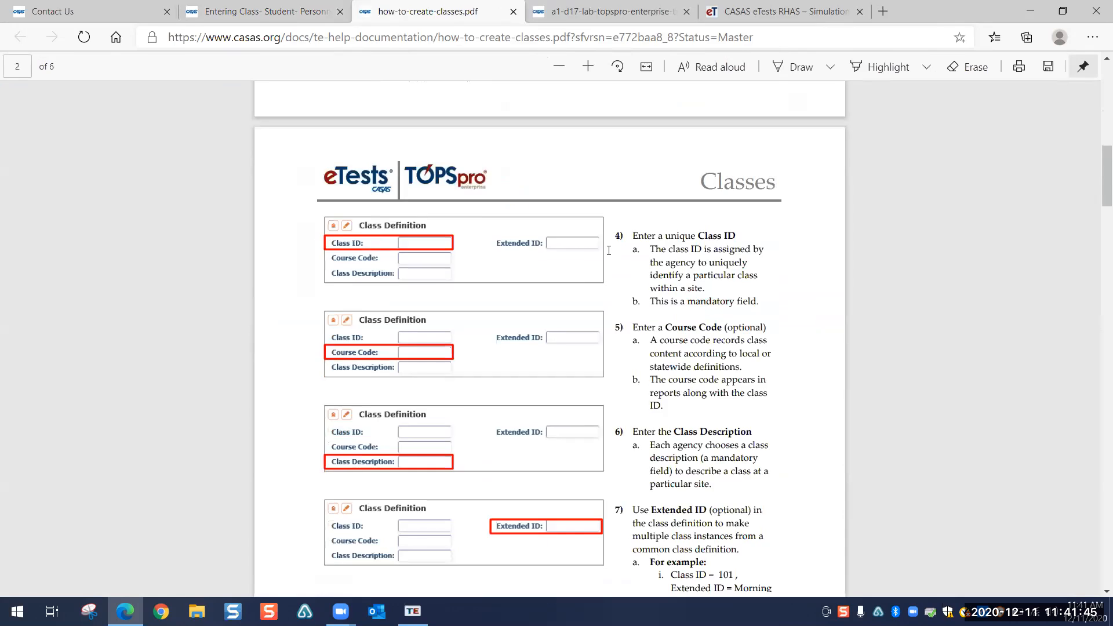
scroll(609, 250, "down", 2)
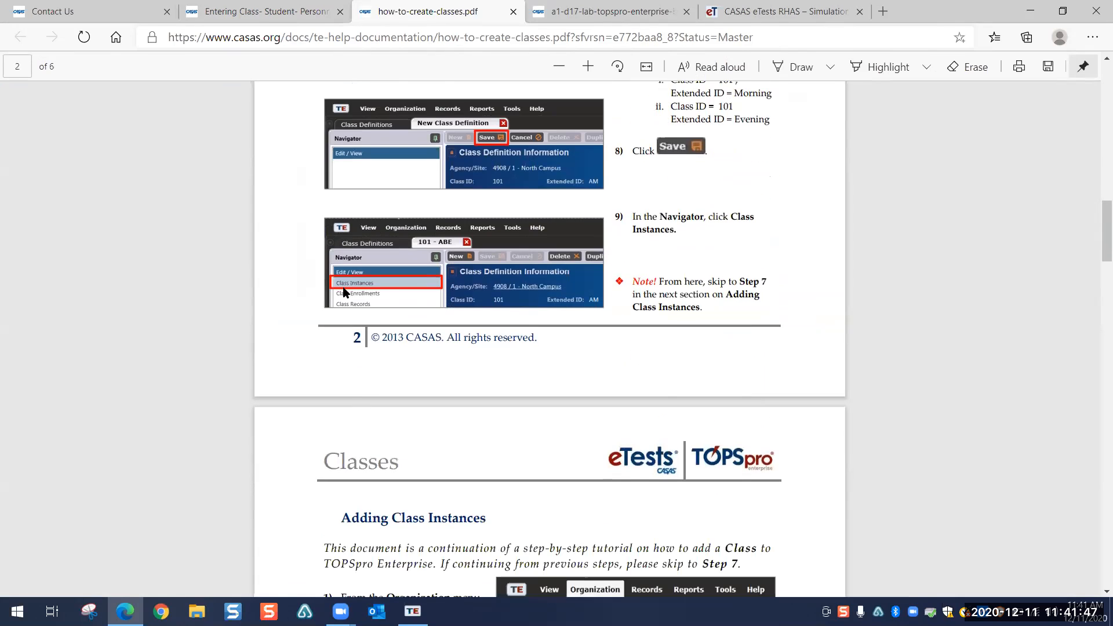
scroll(444, 345, "down", 3)
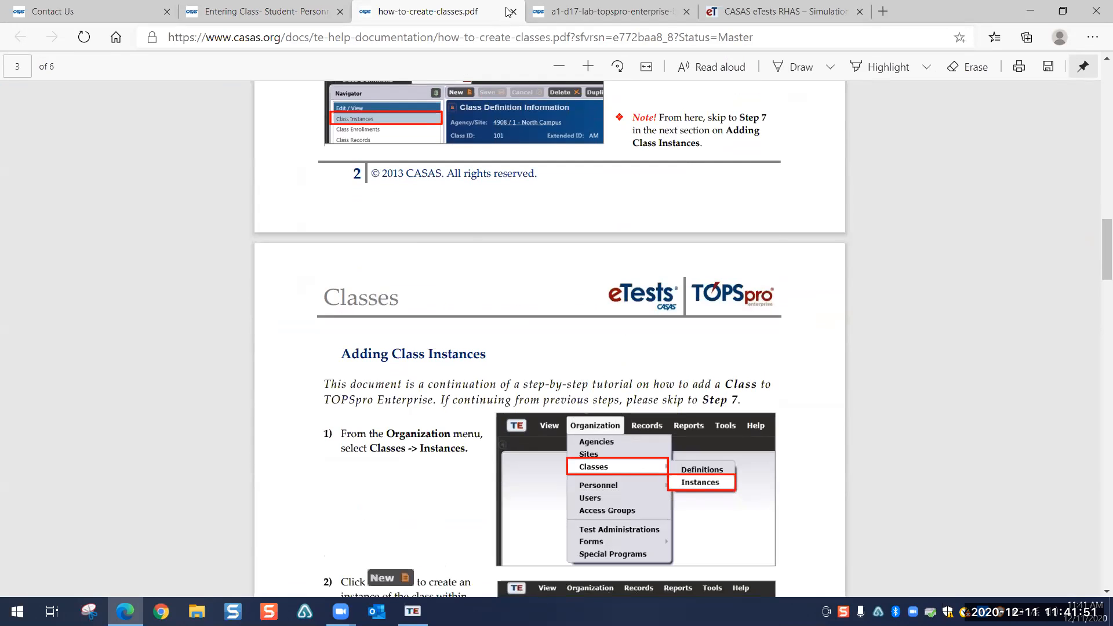
key("ctrl+w")
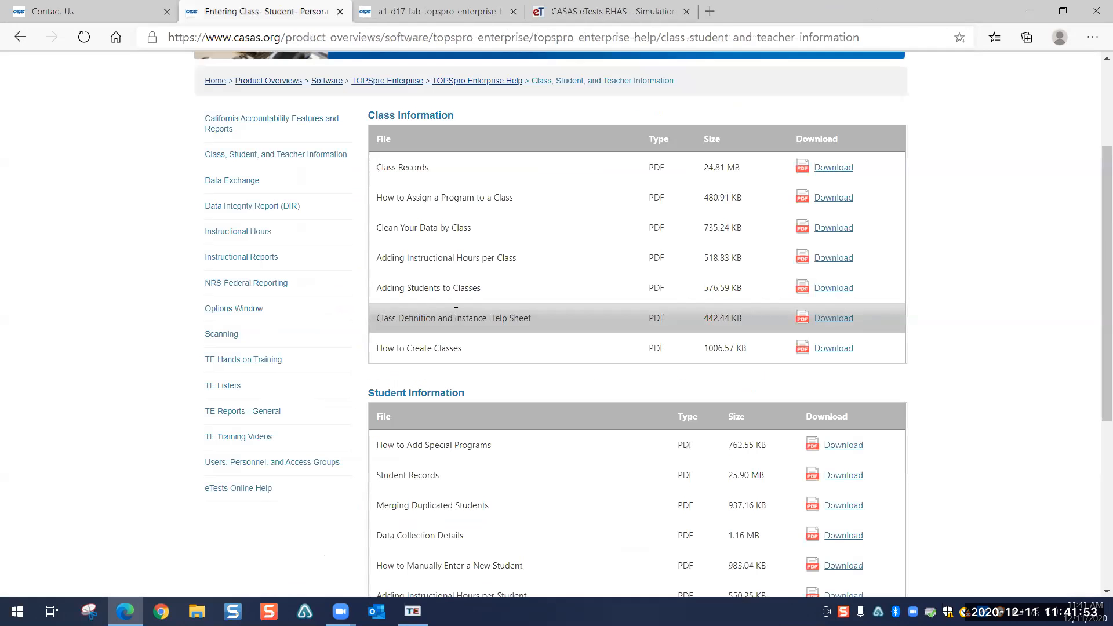
scroll(463, 319, "down", 5)
scroll(476, 332, "up", 8)
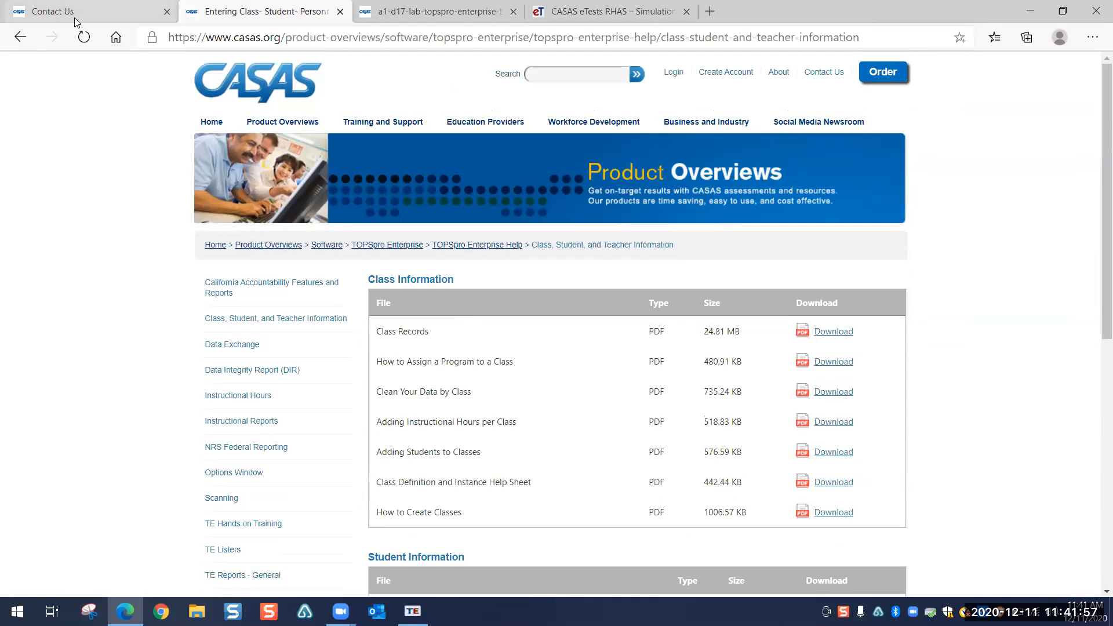
Step: Go back, then reach the Data Exchange page via Training and Support and TOPSpro Enterprise Help
left_click(20, 37)
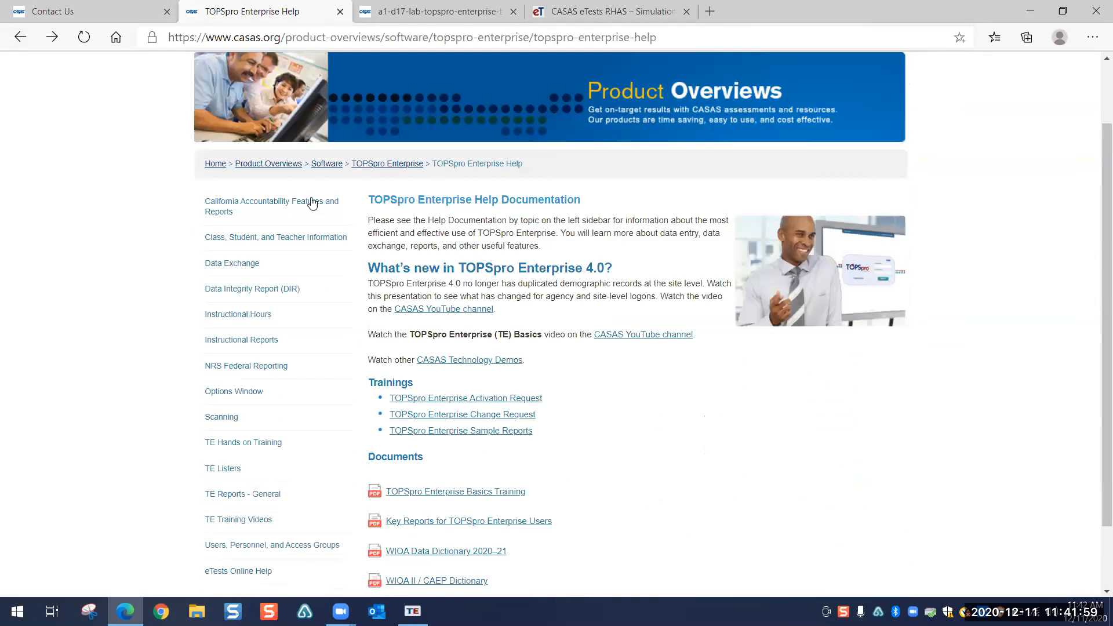
scroll(174, 315, "down", 2)
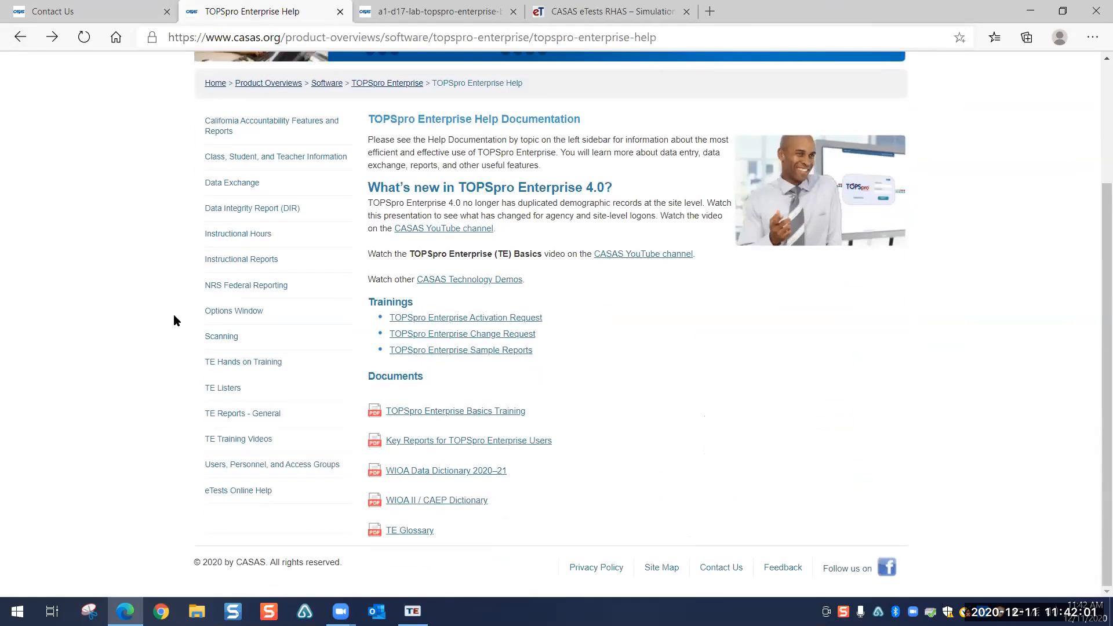
scroll(174, 316, "up", 3)
left_click(403, 124)
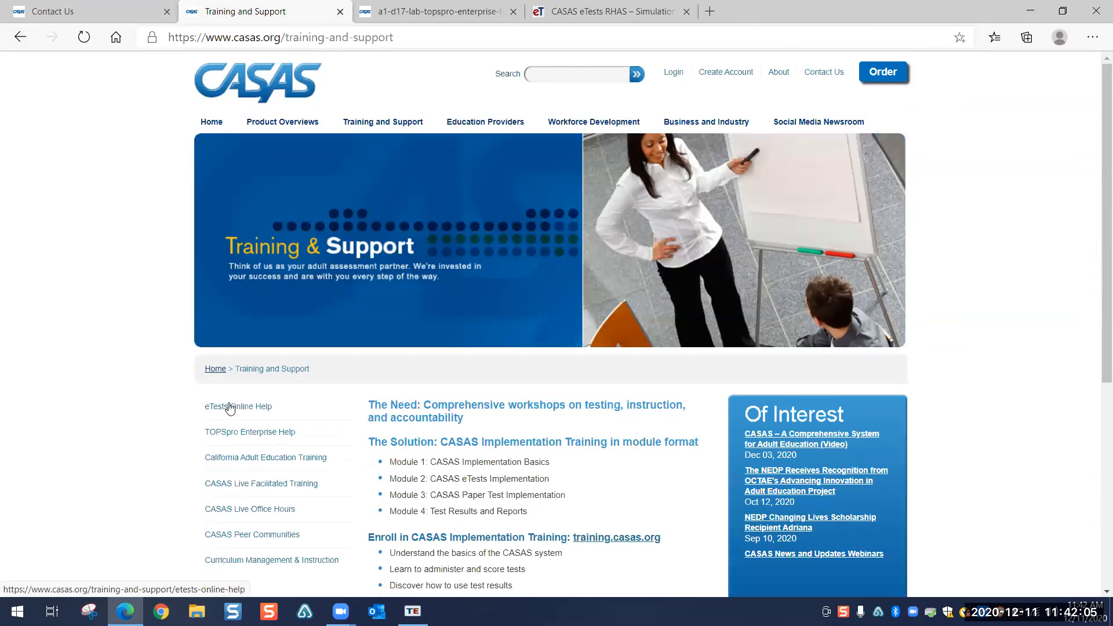
left_click(409, 38)
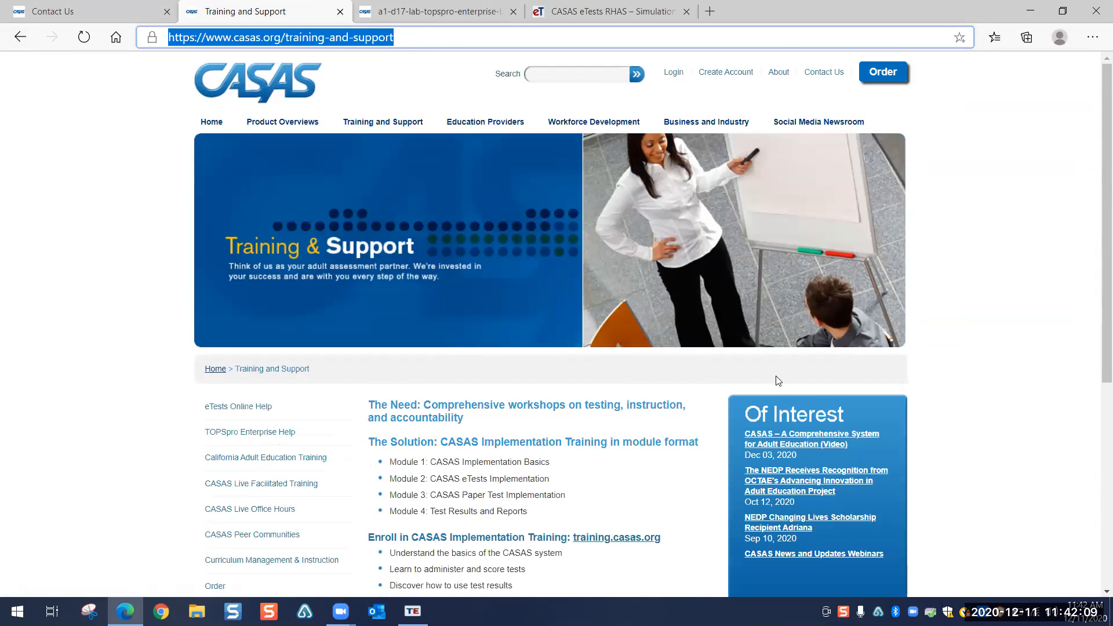
left_click(914, 403)
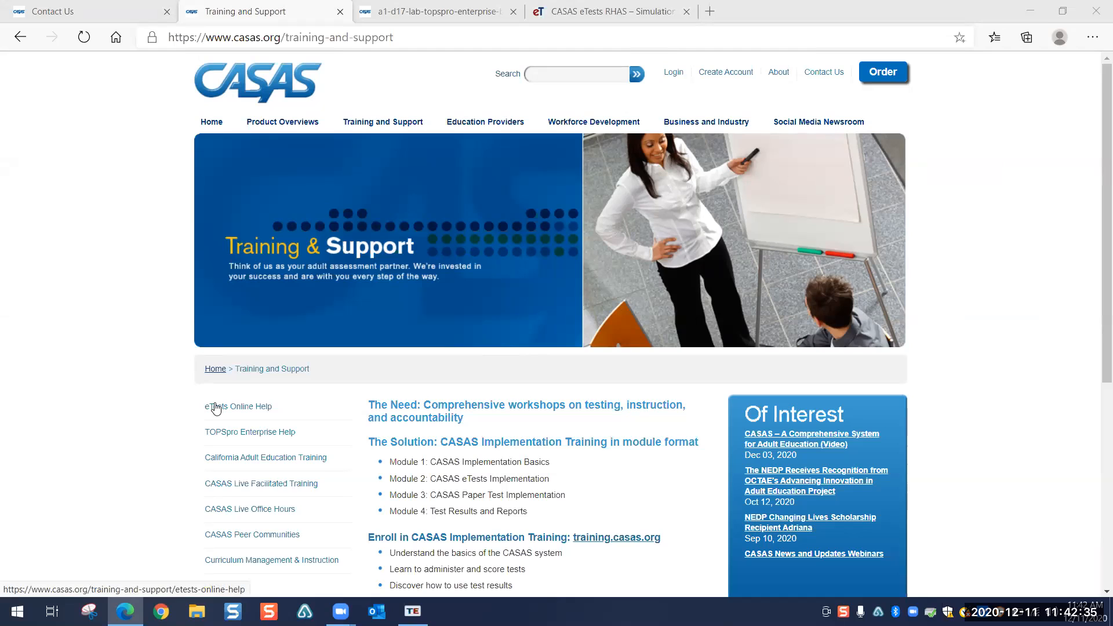
left_click(229, 435)
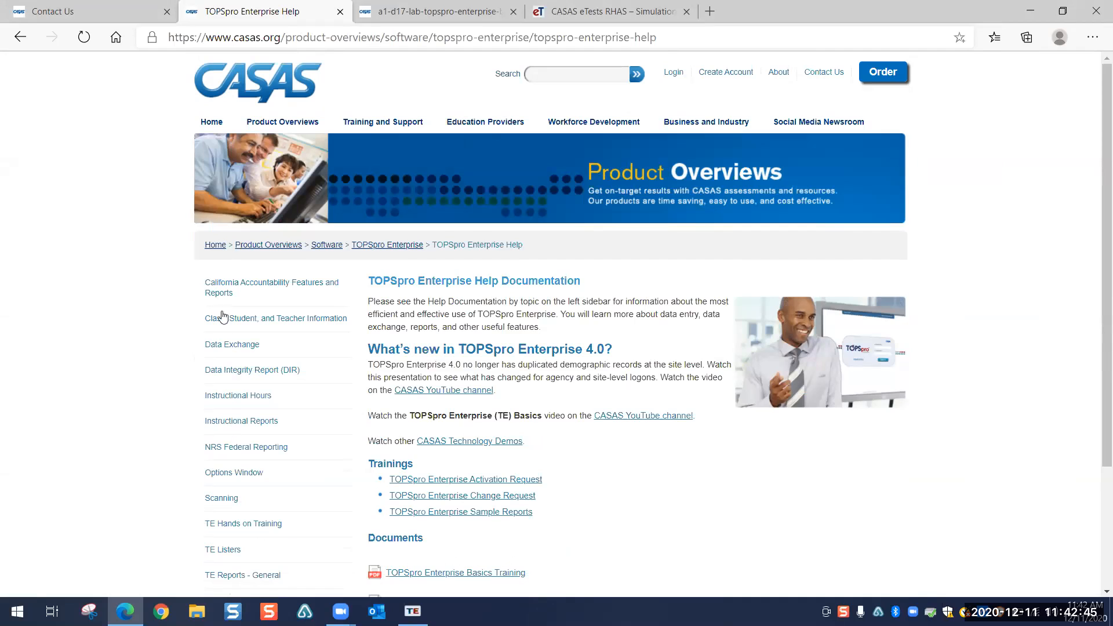
left_click(217, 347)
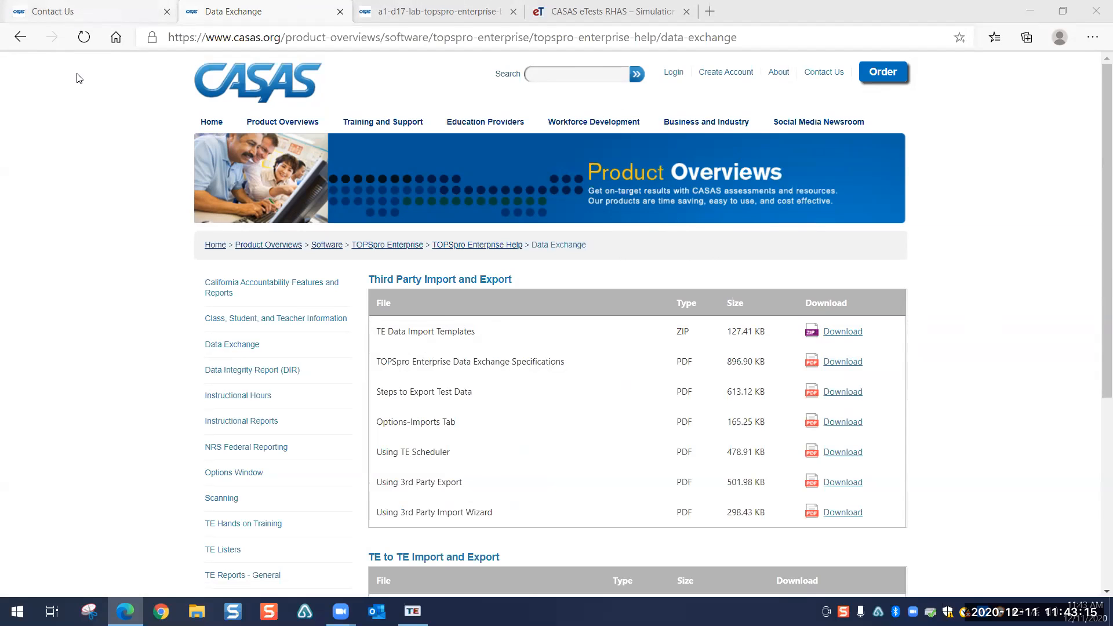
Step: Switch to the Contact Us tab and highlight the Tech support contact details and hours
key("ctrl+shift+Tab")
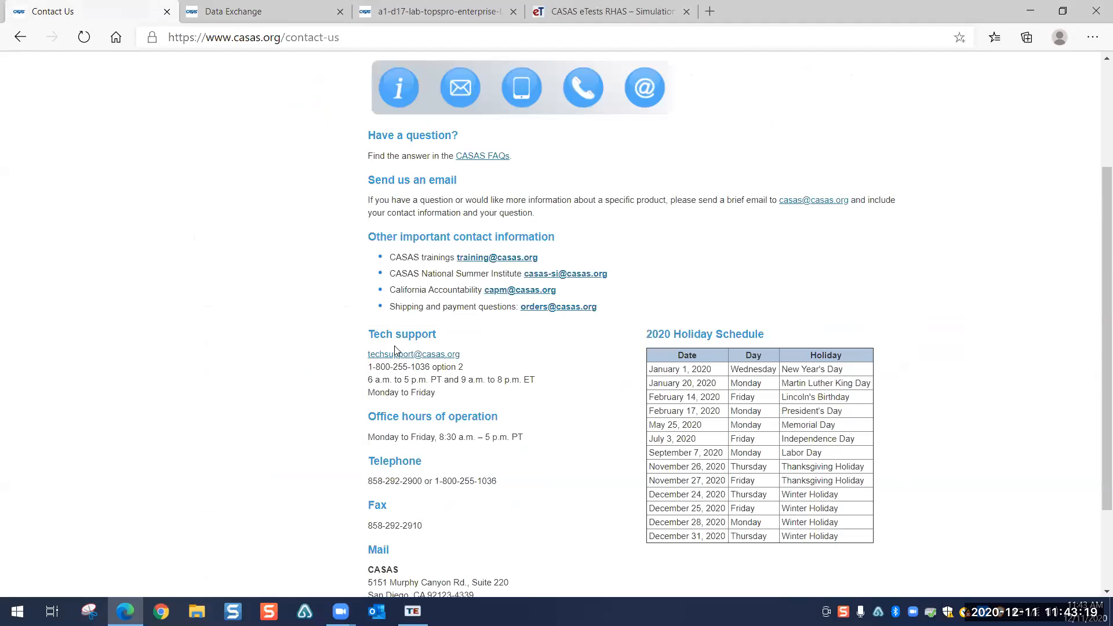
left_click_drag(436, 393, 370, 354)
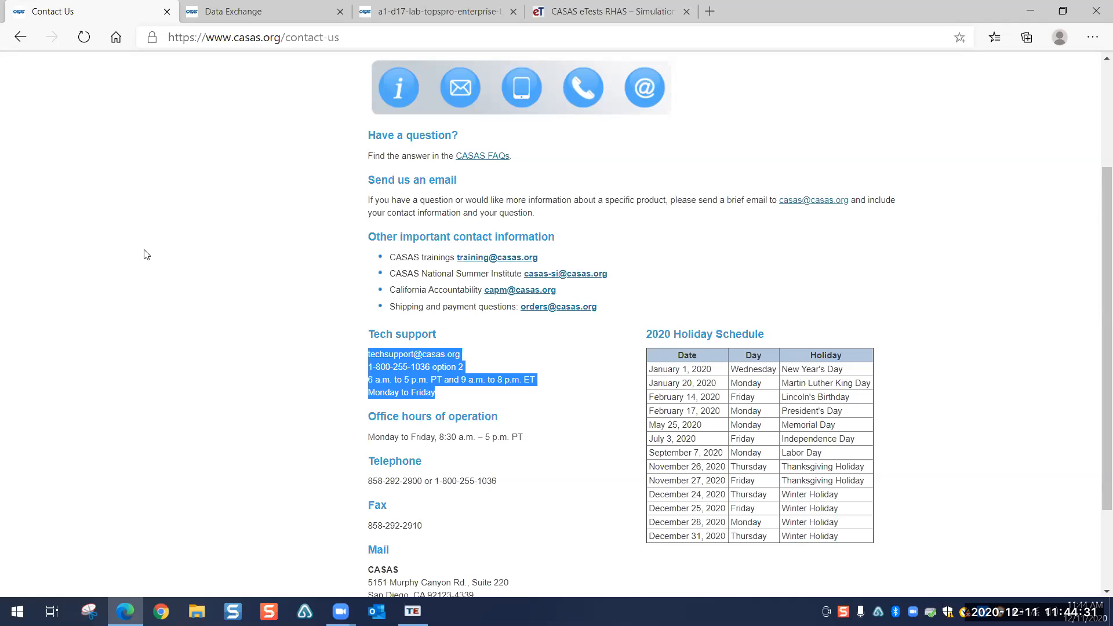
Step: Clear the highlight and return to TOPSpro Enterprise Help through Training and Support
left_click(180, 275)
scroll(180, 275, "up", 3)
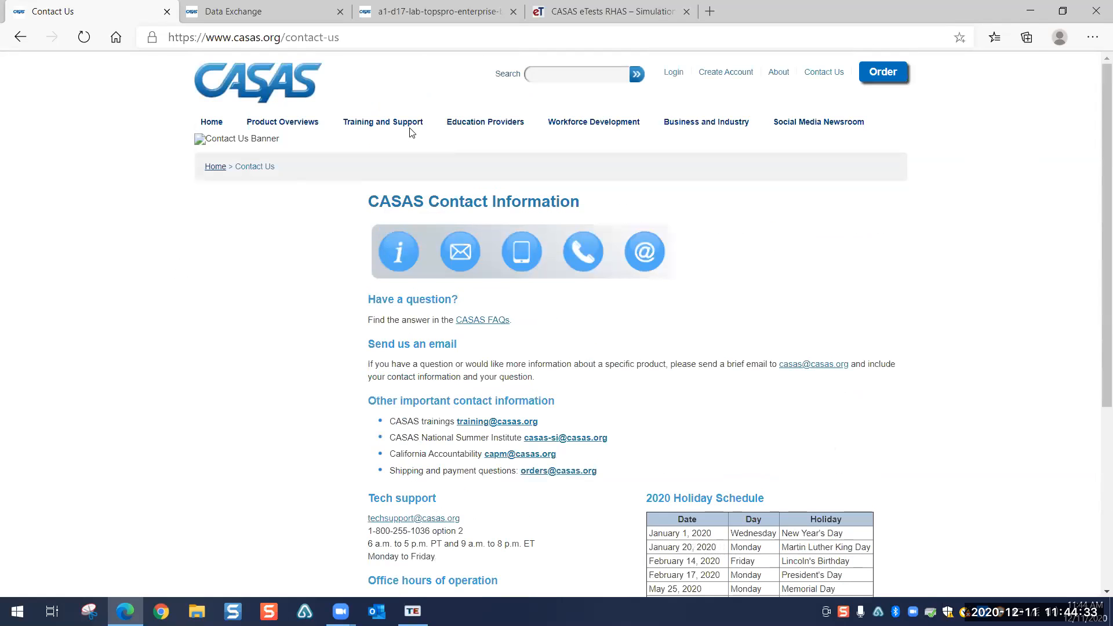
left_click(381, 123)
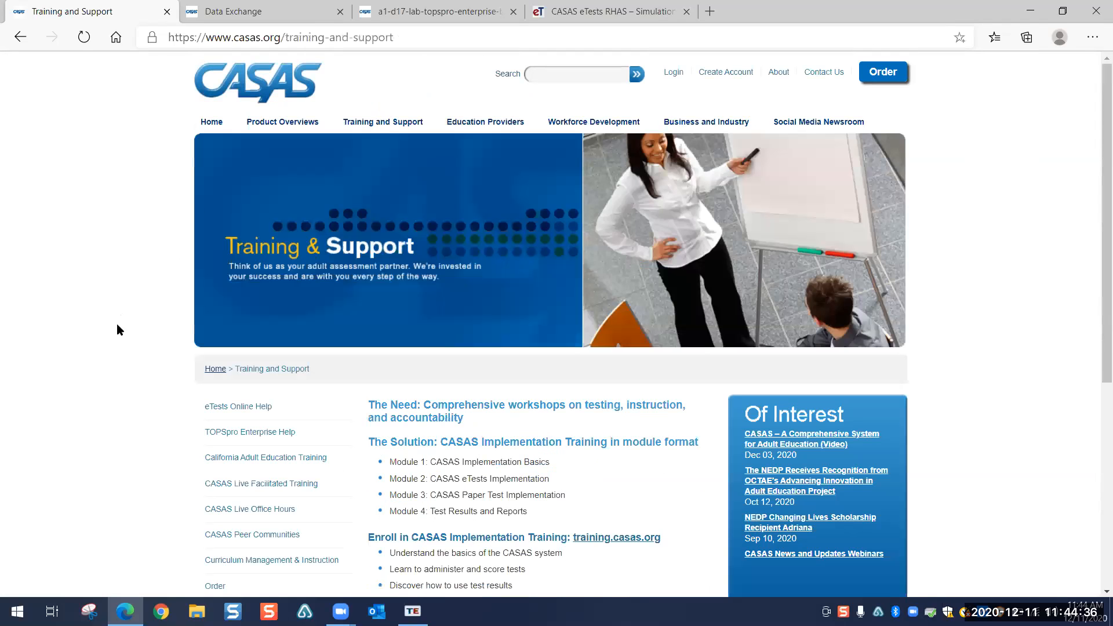
left_click(230, 434)
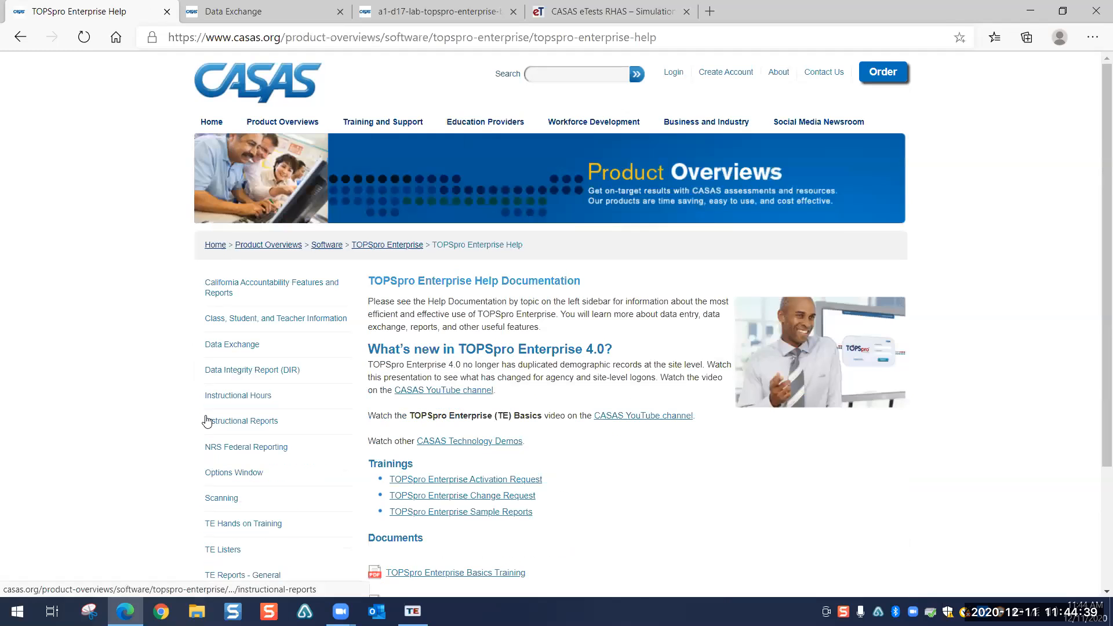
scroll(281, 417, "down", 5)
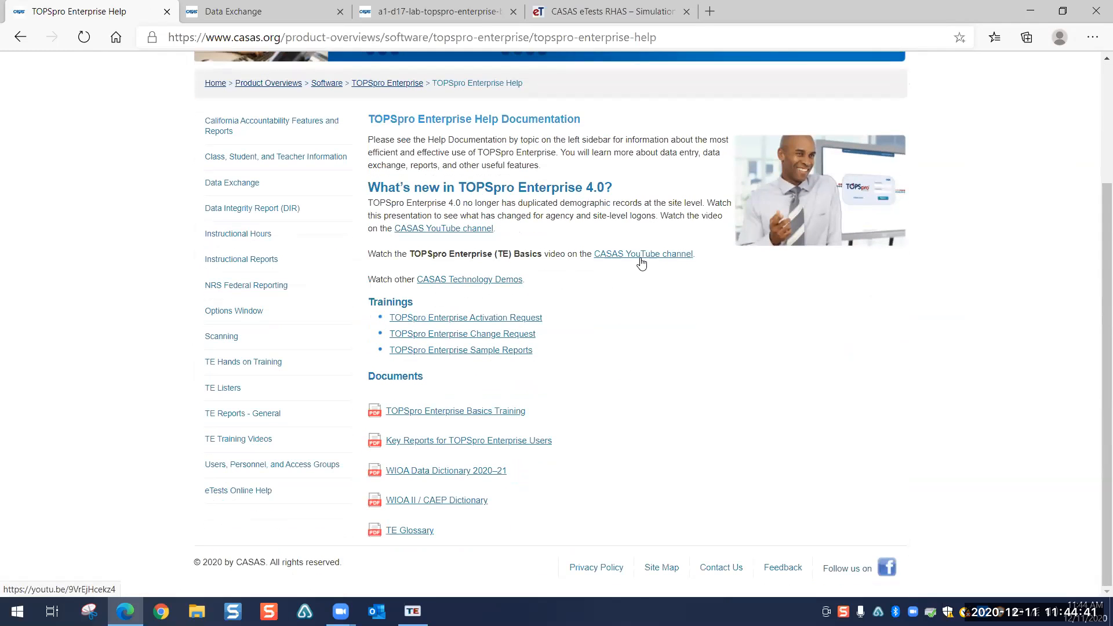